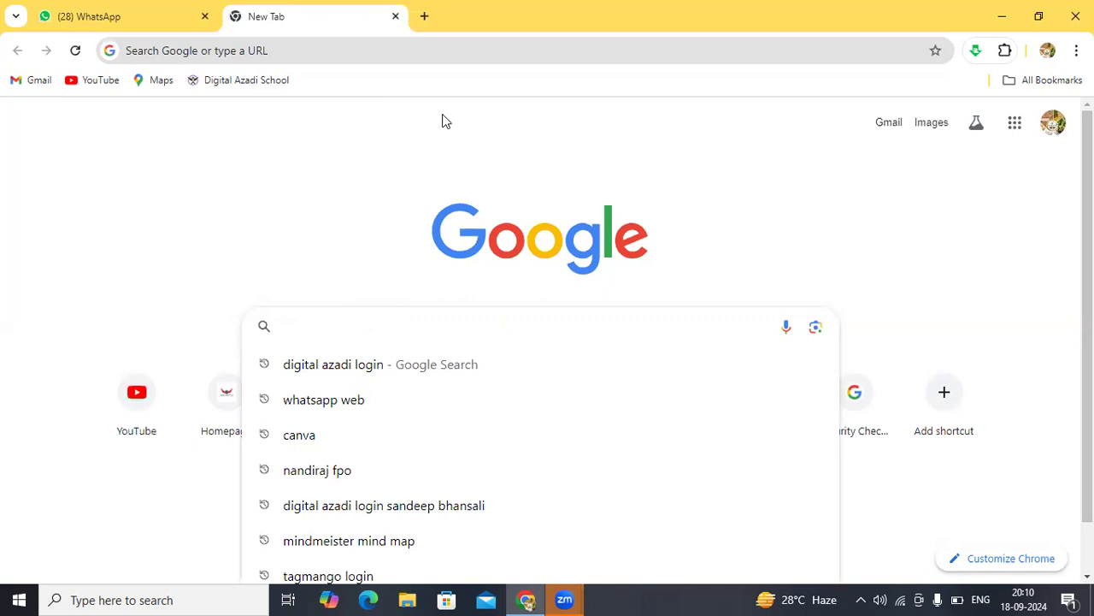
Step: Close the empty new tab, check the open Zoom windows, and minimize Chrome
left_click(395, 16)
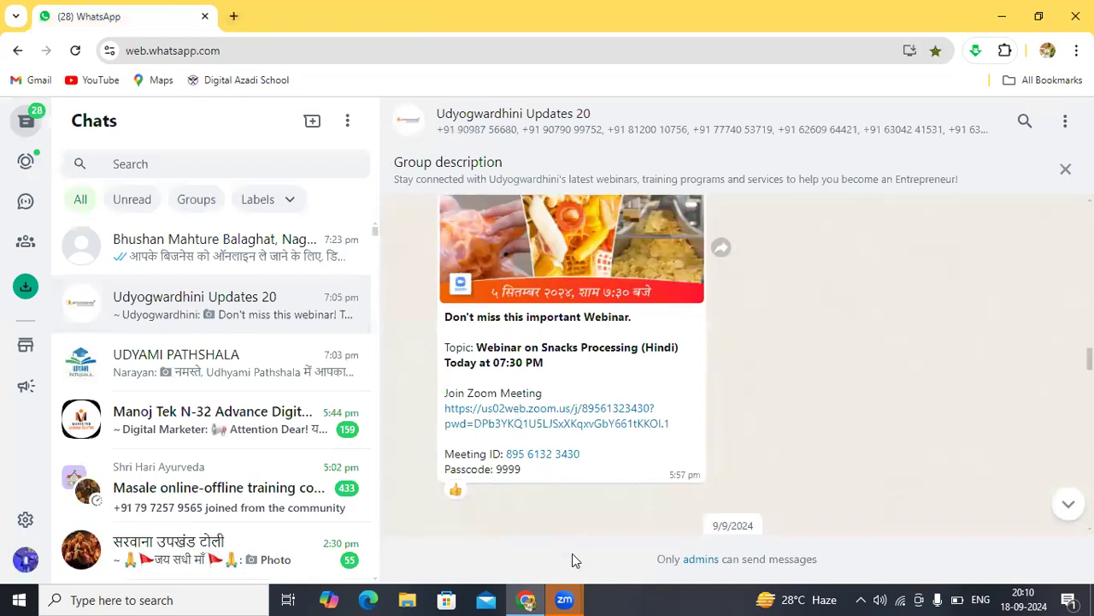
left_click(567, 598)
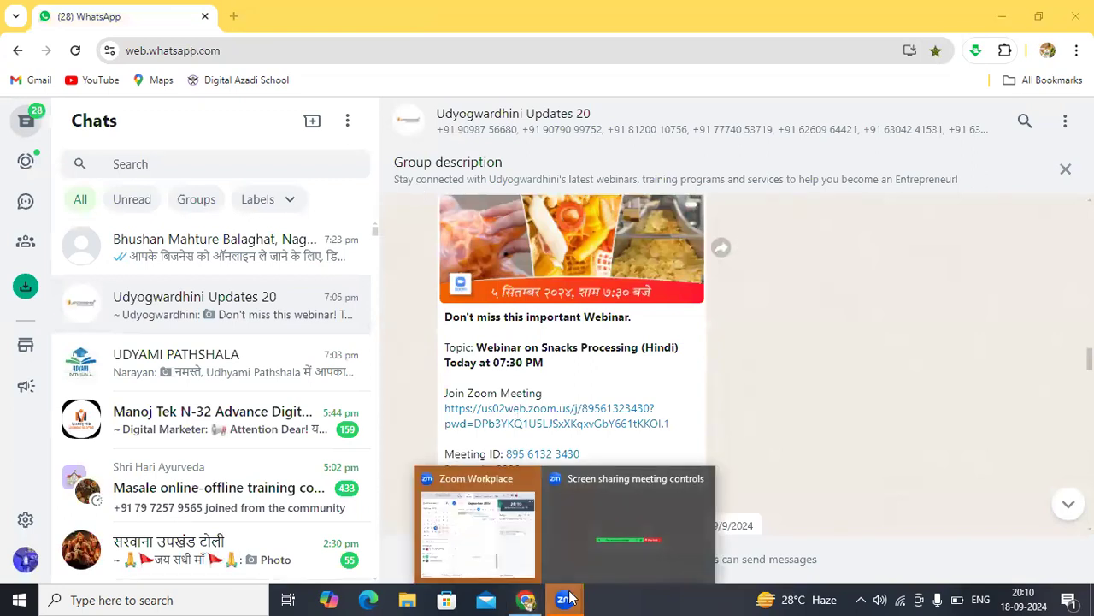
left_click(526, 598)
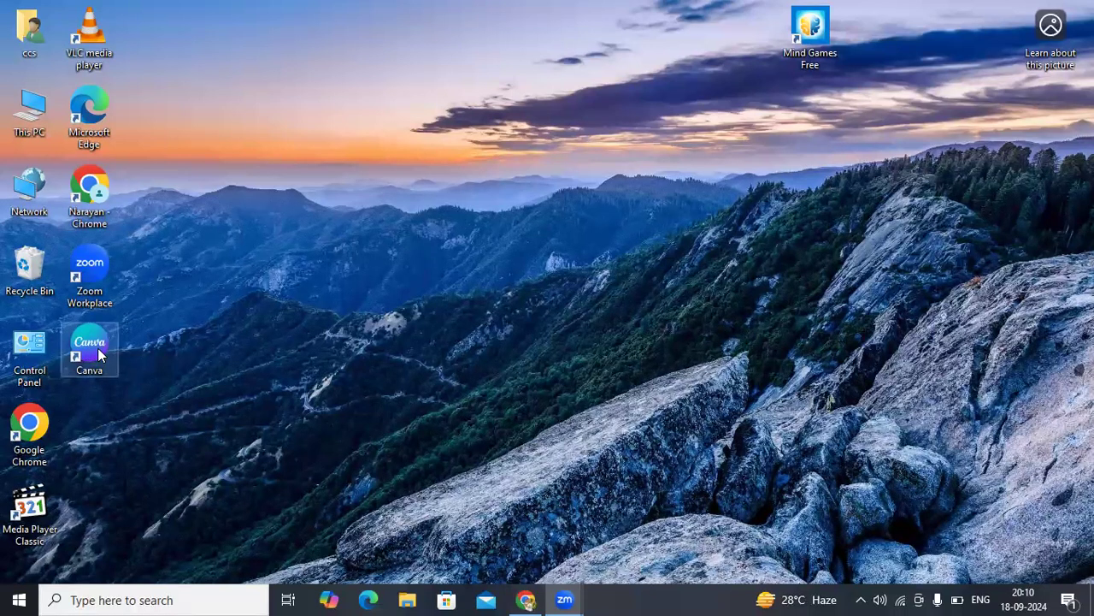
left_click_drag(101, 350, 346, 222)
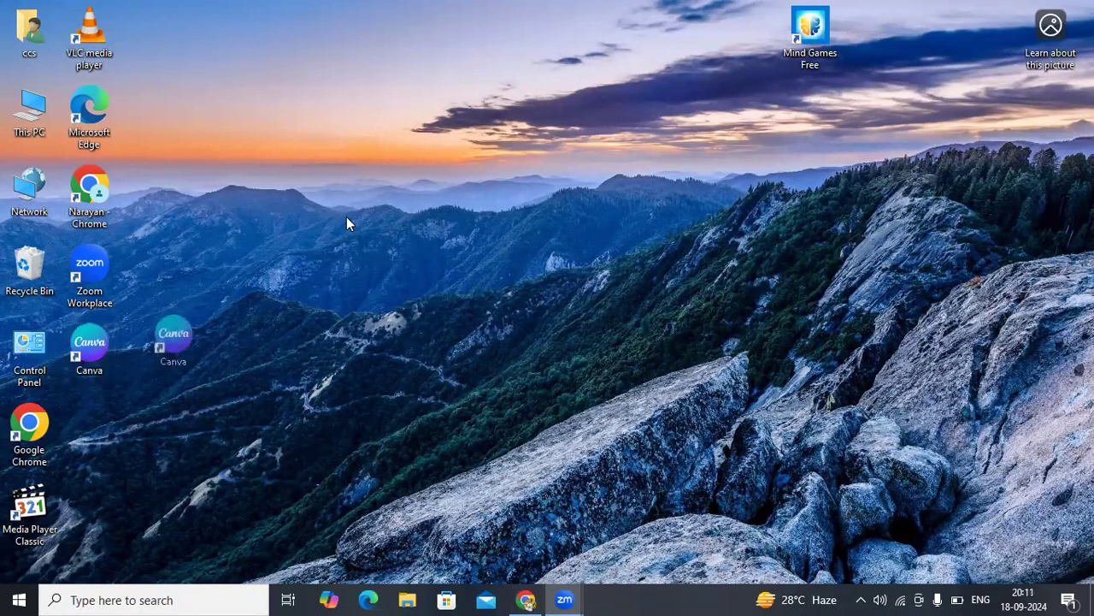
left_click_drag(166, 313, 101, 346)
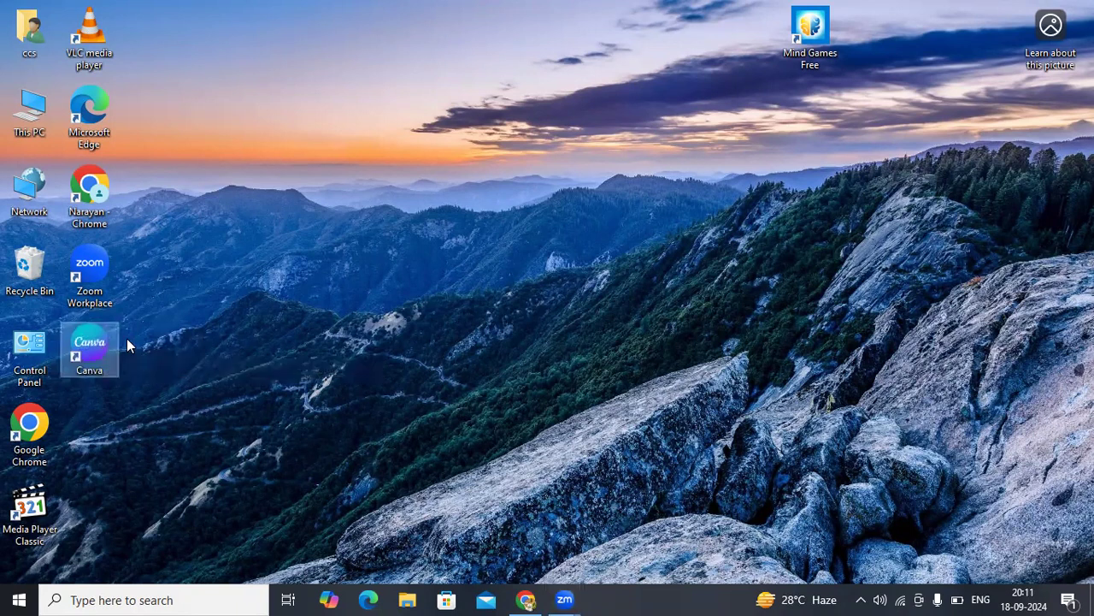
left_click(127, 339)
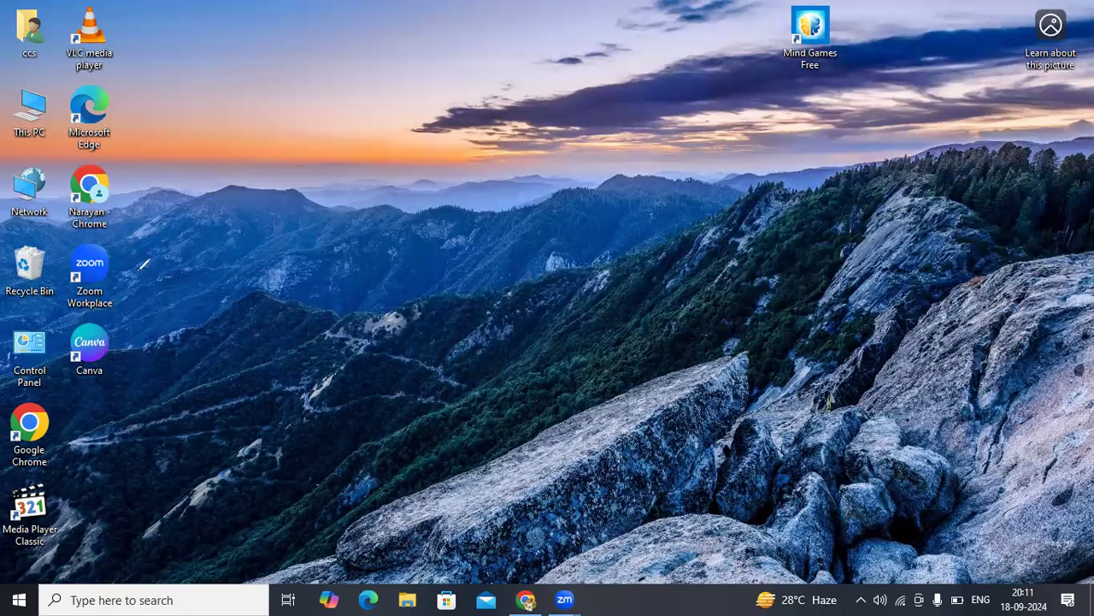
mouse_move(74, 308)
left_mouse_down()
mouse_move(74, 354)
mouse_move(93, 369)
mouse_move(119, 366)
mouse_move(129, 331)
mouse_move(72, 306)
left_mouse_up()
left_click(120, 330)
Step: Launch Chrome with a profile and search Google for 'canva' in a new tab
double_click(29, 425)
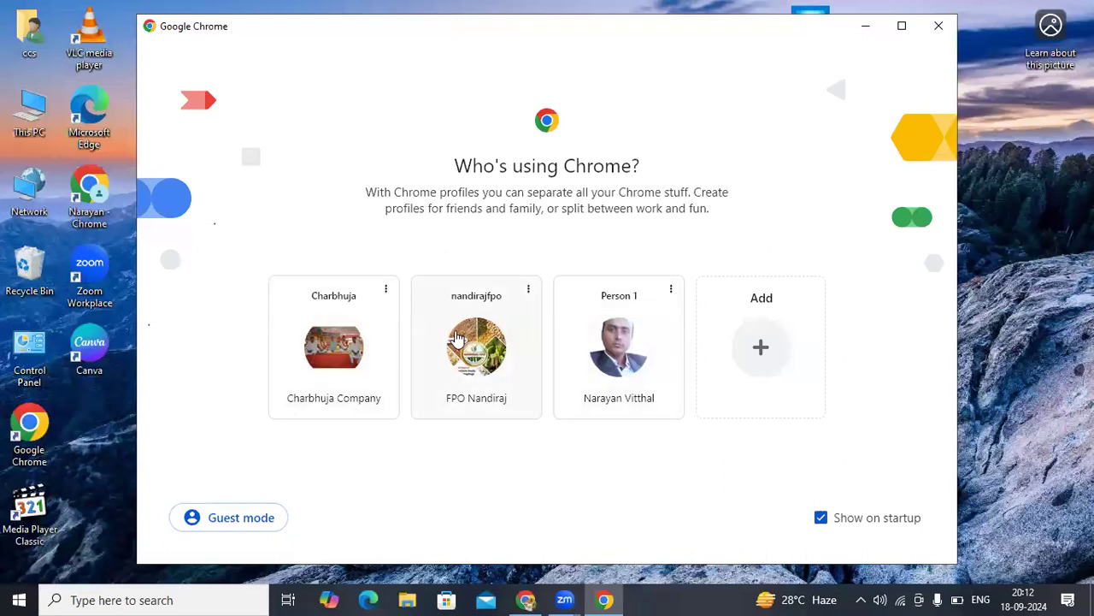
left_click(476, 351)
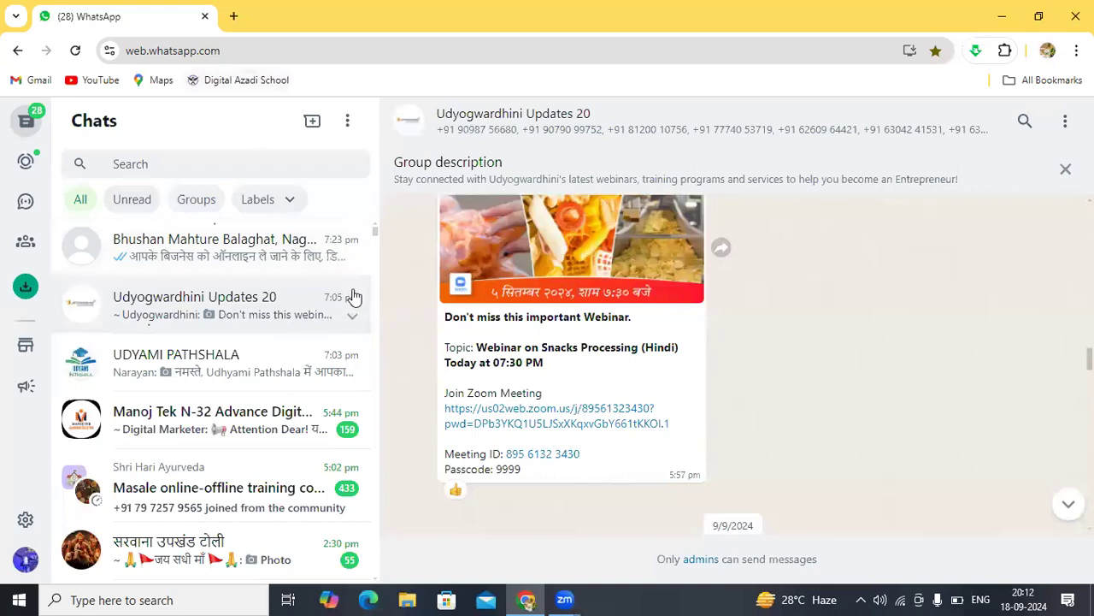
left_click(232, 17)
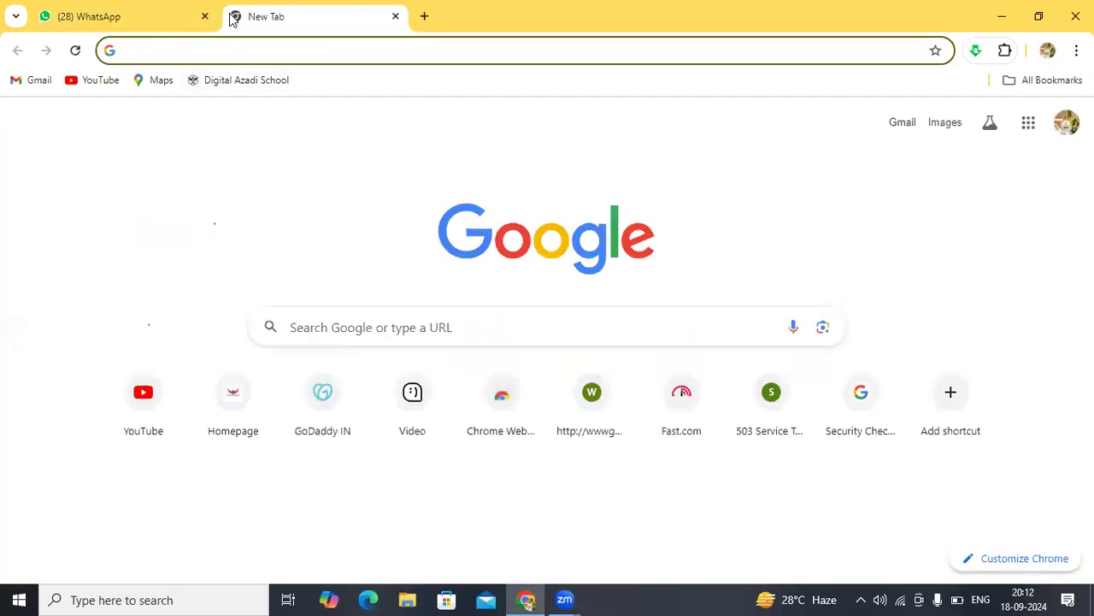
left_click(377, 335)
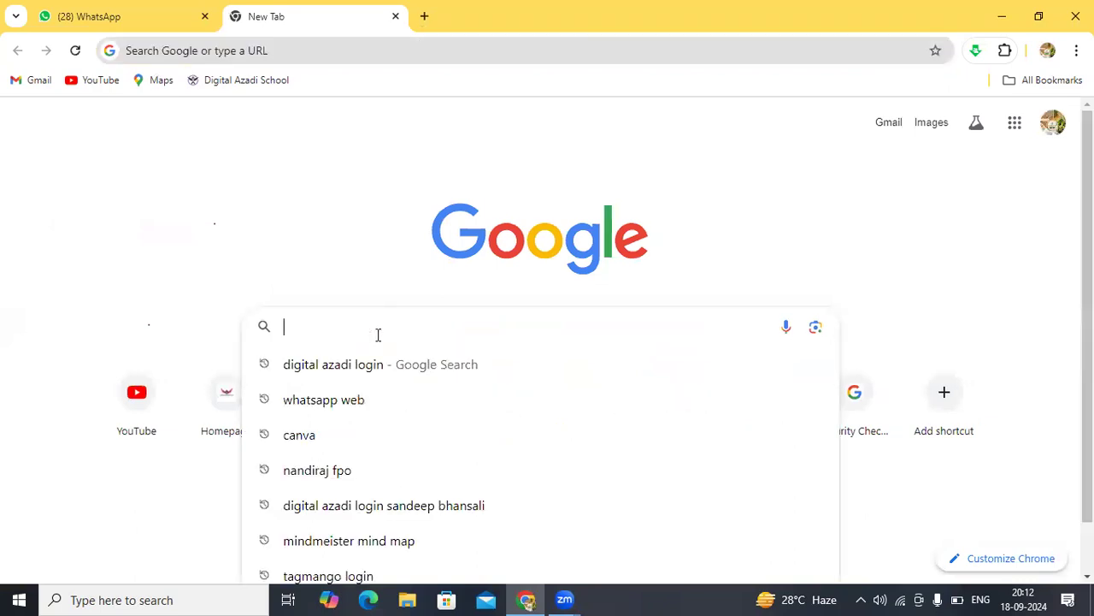
left_click(310, 437)
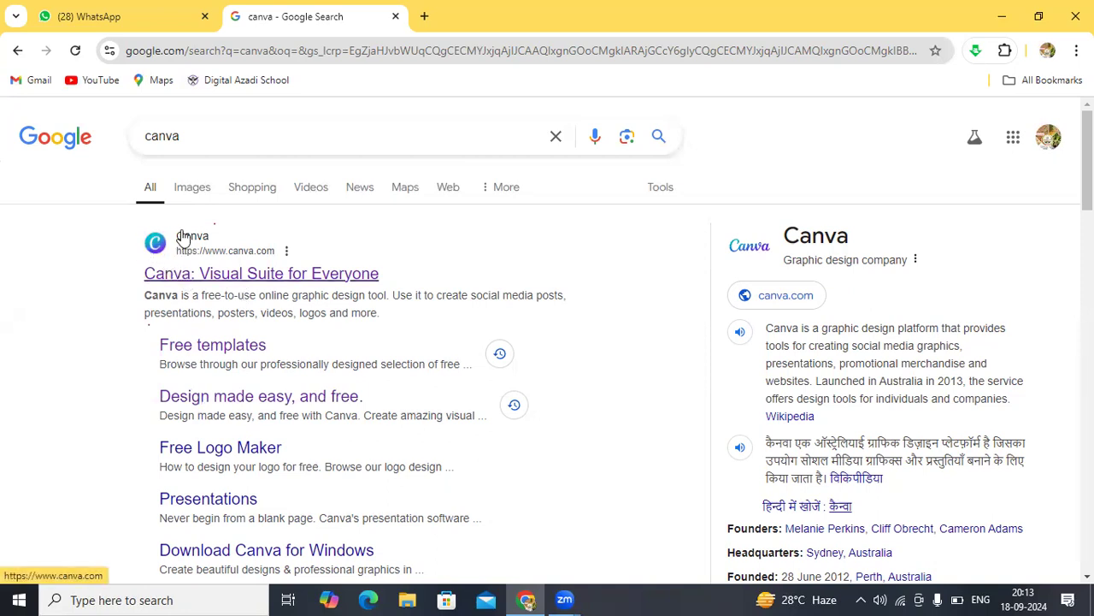
Step: Open the 'Canva: Visual Suite for Everyone' search result
left_click(228, 275)
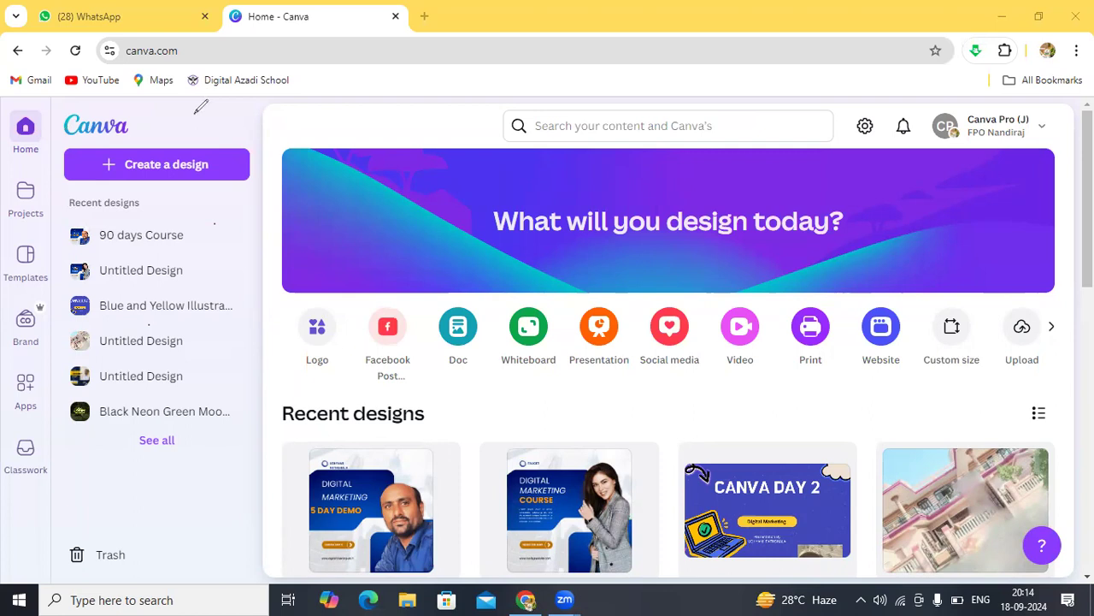
Step: Mark the top bar and the Canva Pro account in red ink, then erase both marks
mouse_move(50, 149)
left_mouse_down()
mouse_move(733, 158)
mouse_move(1079, 142)
left_mouse_up()
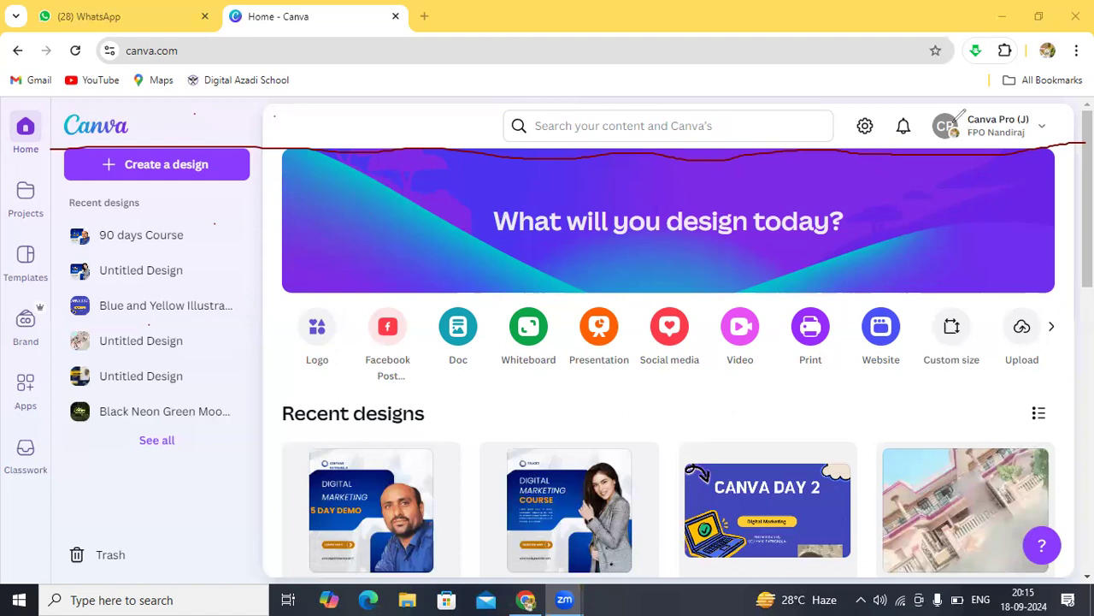
mouse_move(938, 107)
left_mouse_down()
mouse_move(933, 126)
mouse_move(1021, 161)
mouse_move(1058, 96)
mouse_move(957, 115)
left_mouse_up()
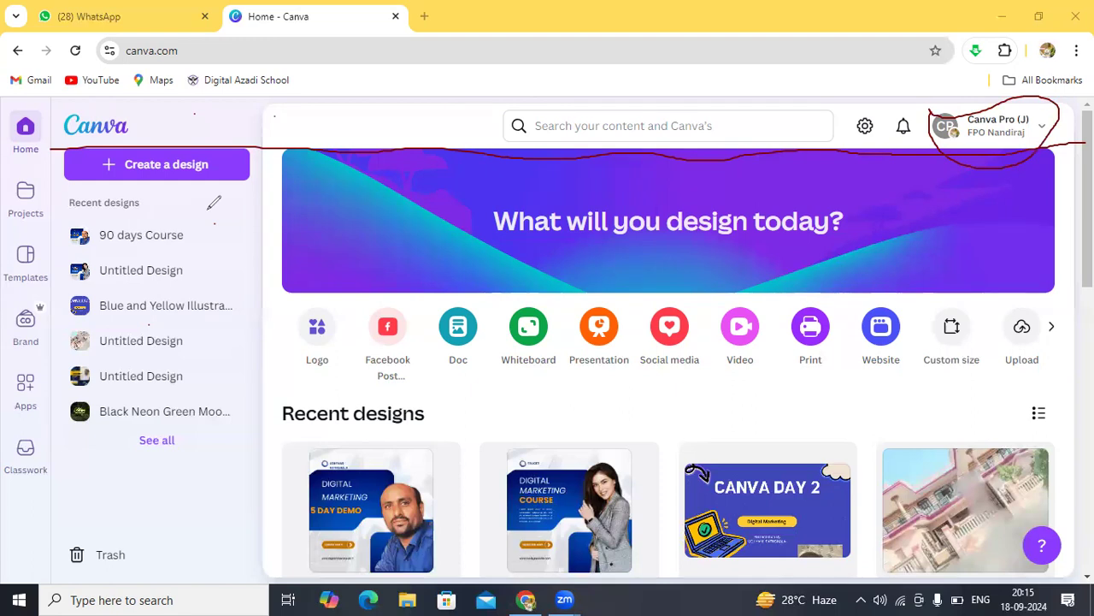
left_click(754, 150)
left_click(928, 120)
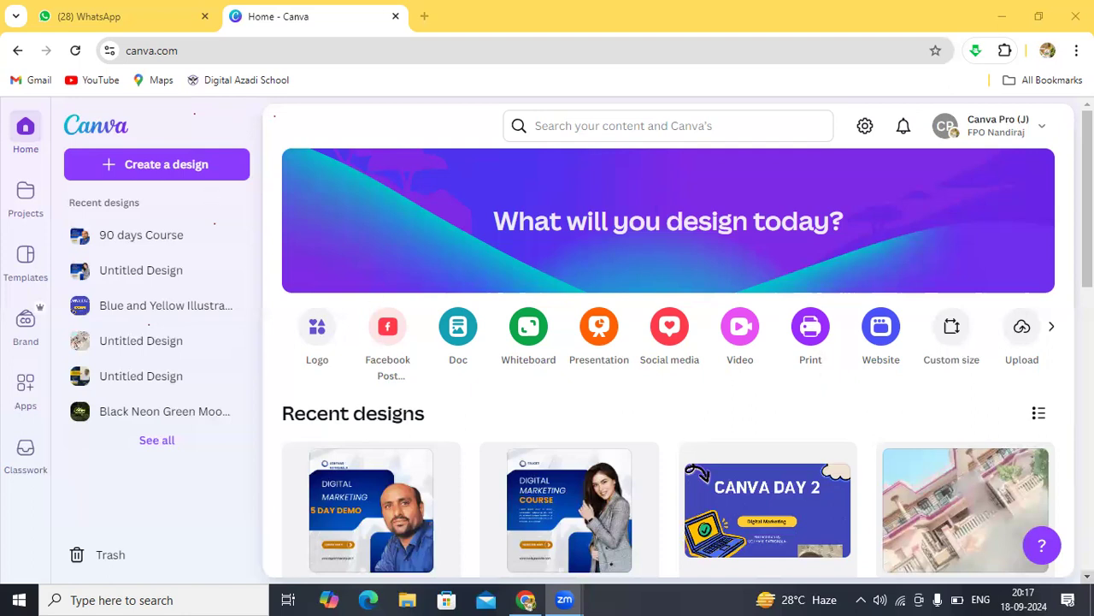
left_click(1087, 576)
left_click(1087, 577)
left_click(1087, 576)
left_click(1087, 576)
left_click(1087, 576)
left_click(1087, 577)
left_click(1086, 576)
left_click(1087, 576)
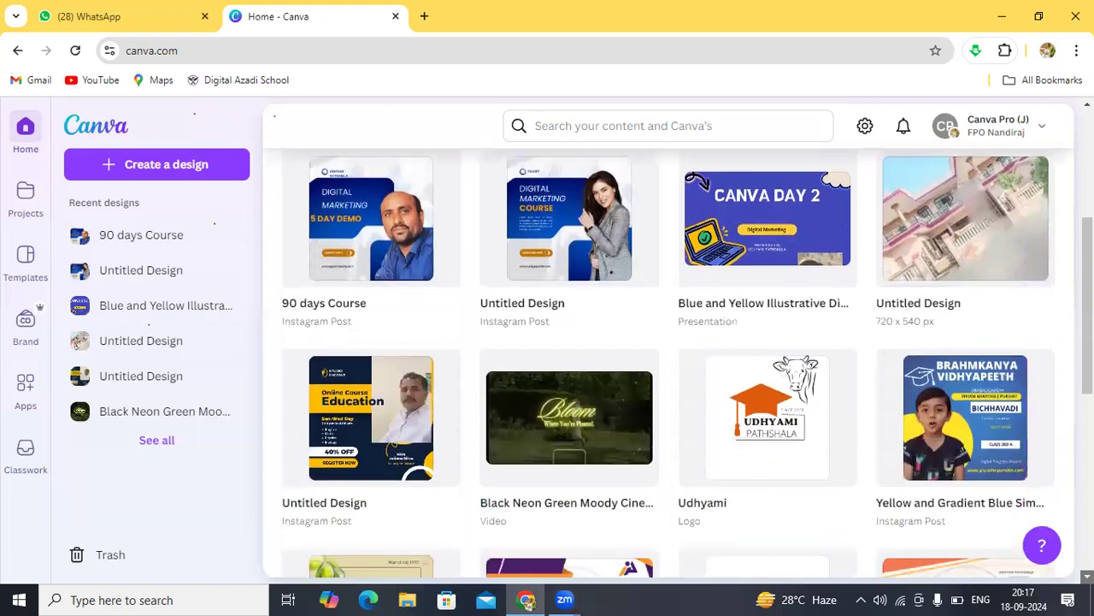
left_click(1087, 576)
left_click(1087, 576)
left_click(1087, 576)
left_click(1086, 576)
left_click(1086, 576)
left_click(1087, 576)
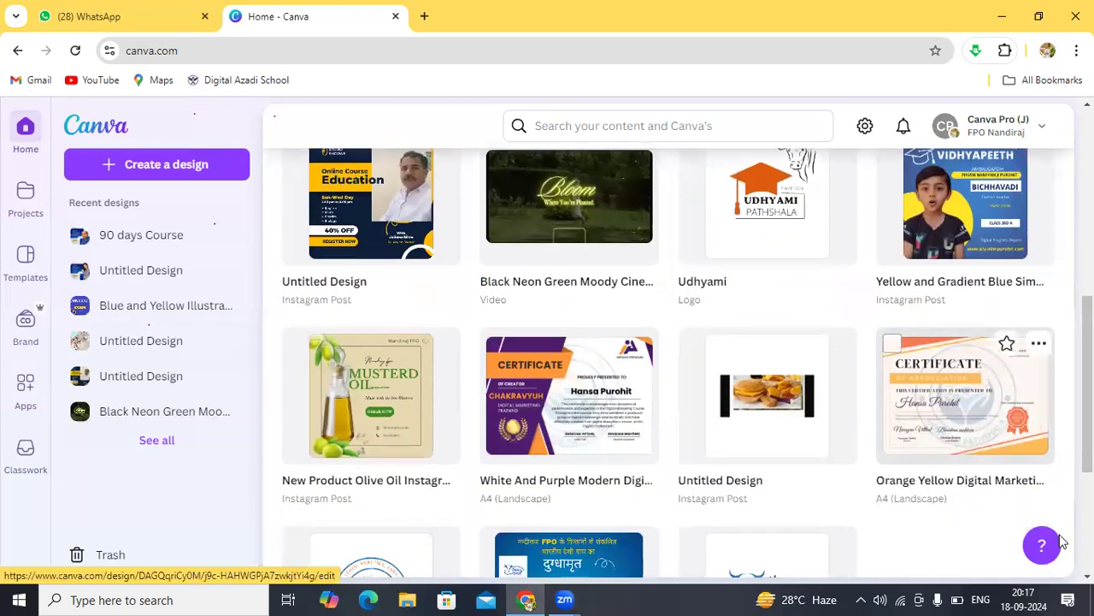
left_click(1087, 576)
left_click(1087, 577)
left_click(1086, 576)
left_click(1086, 577)
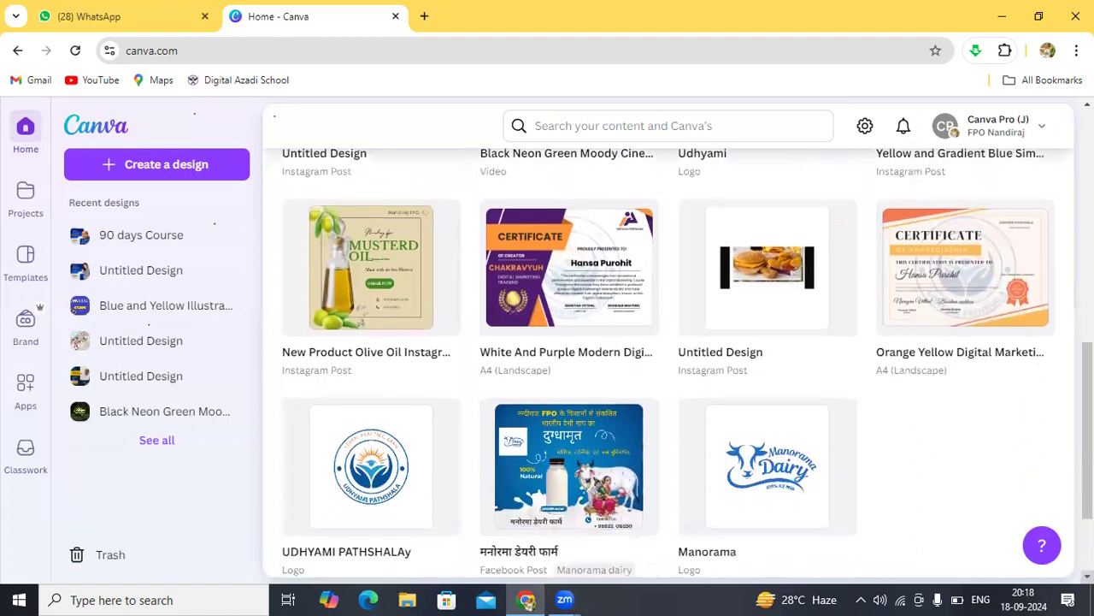
left_click(1086, 104)
left_click(1087, 103)
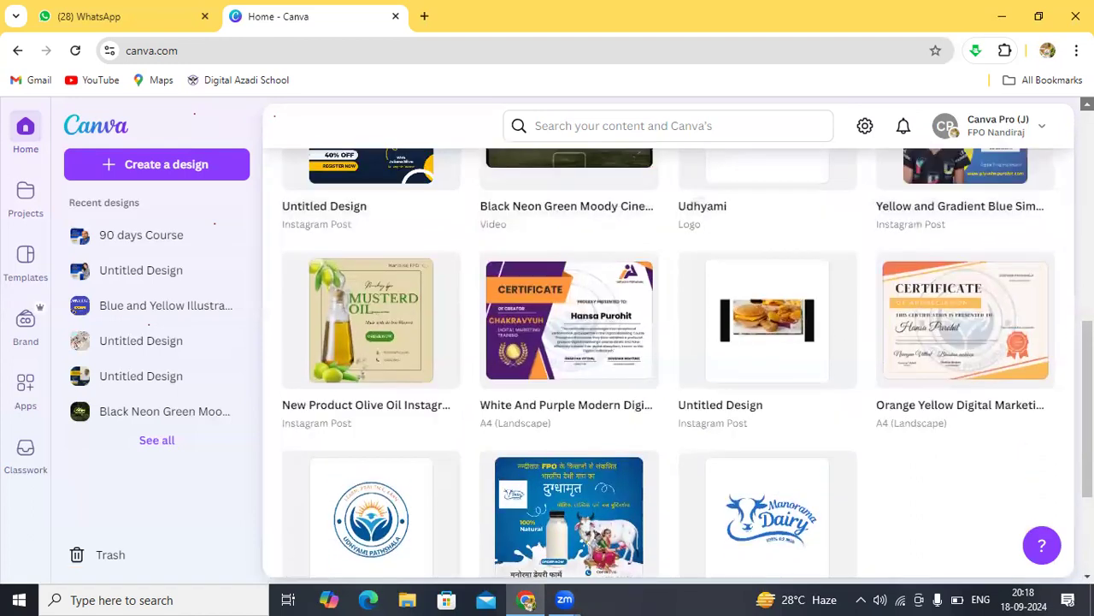
left_click(1087, 103)
left_click(1087, 104)
left_click(1087, 104)
left_click(1086, 103)
left_click(1087, 104)
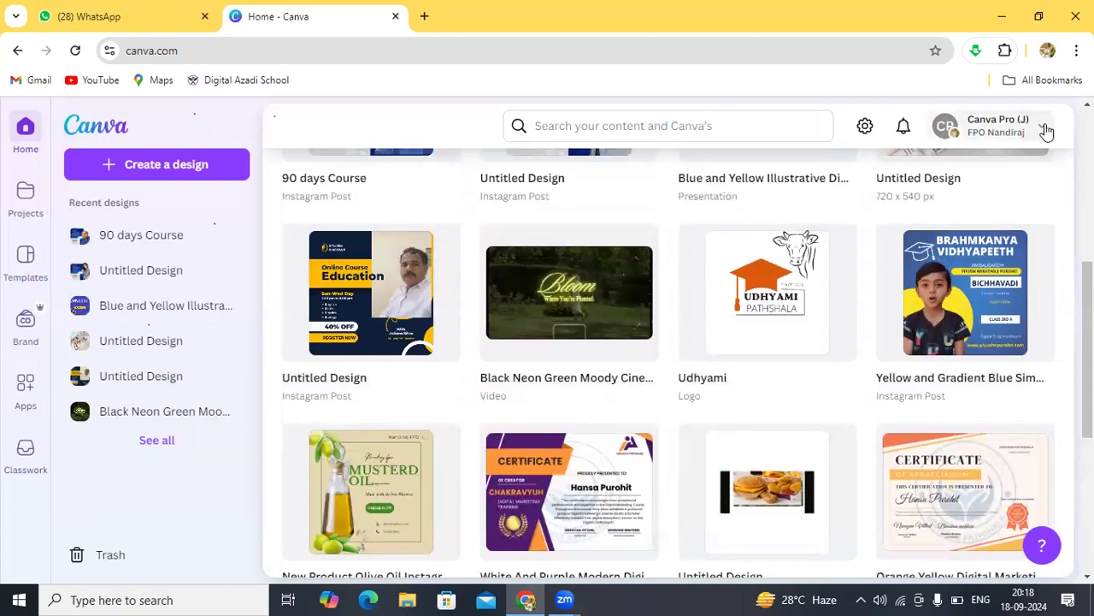
left_click(1086, 104)
scroll(937, 148, "up", 4)
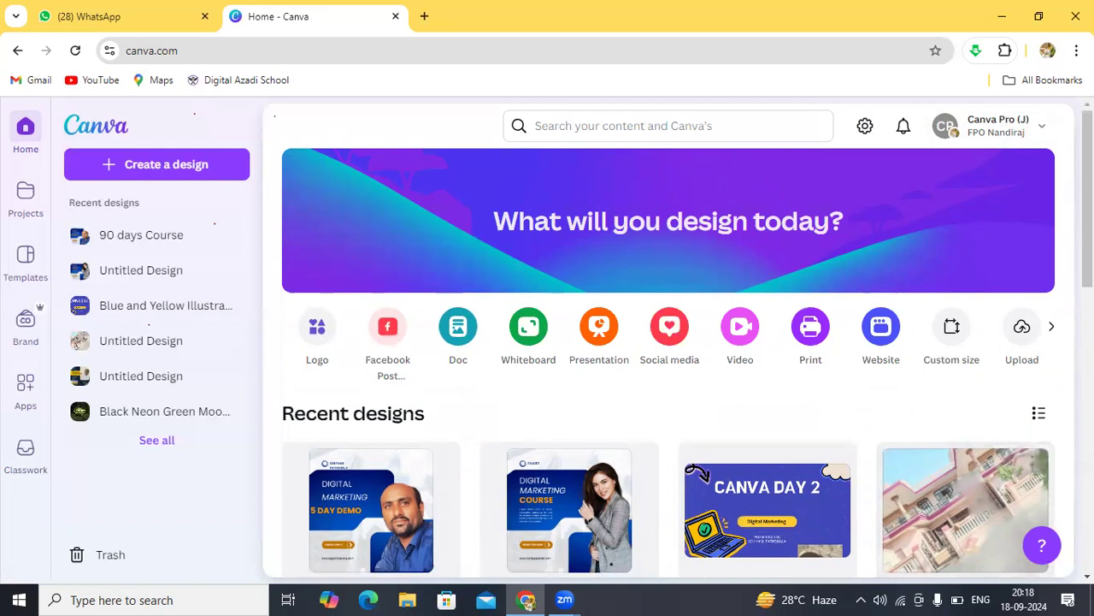
scroll(967, 513, "down", 3)
scroll(679, 347, "down", 5)
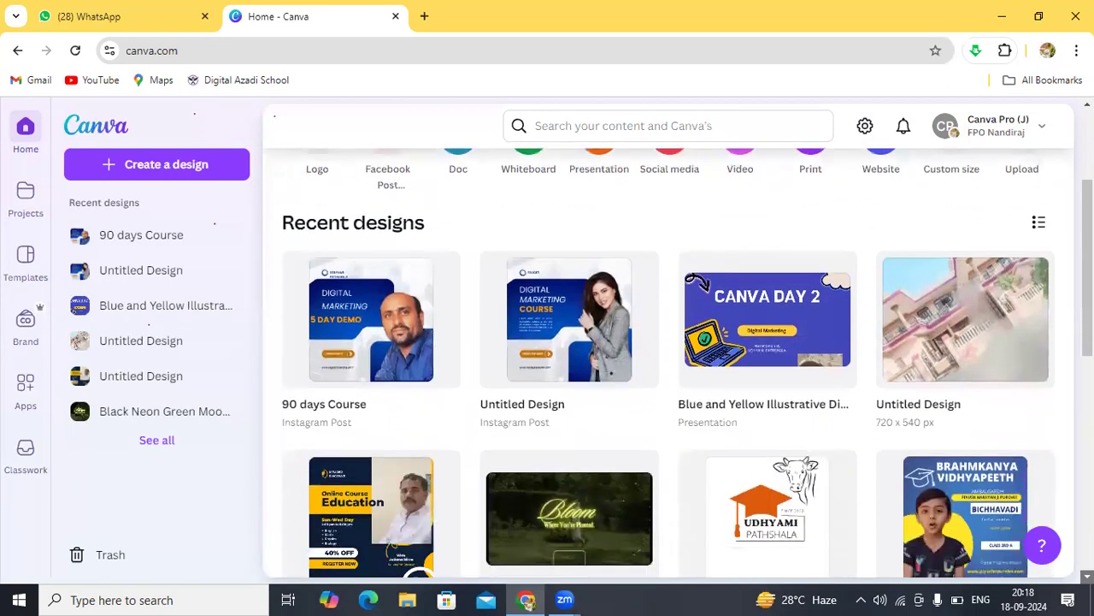
scroll(691, 335, "down", 2)
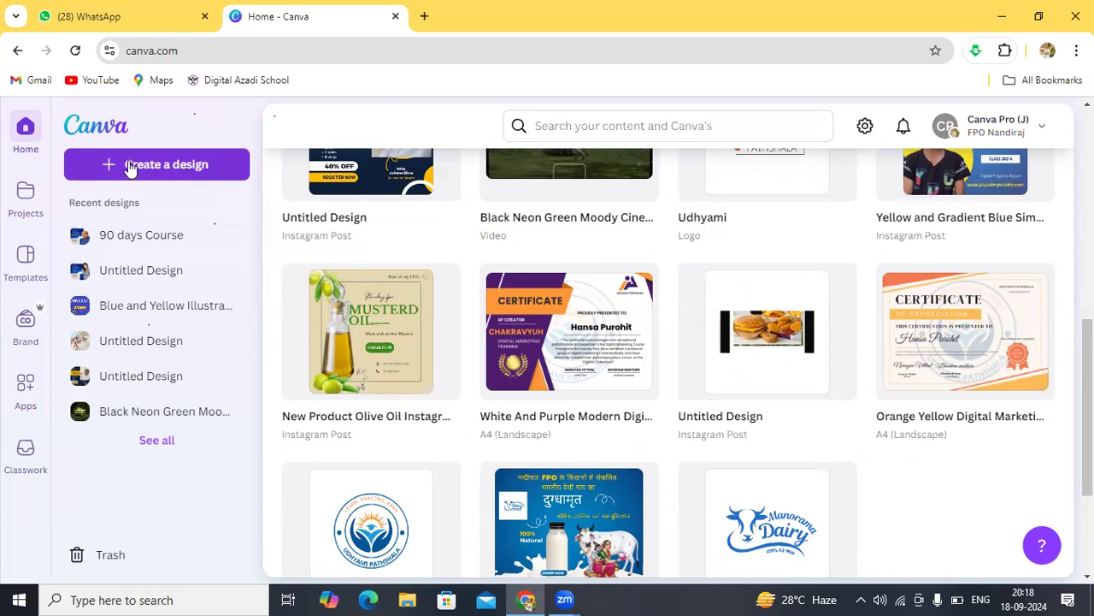
left_click(174, 165)
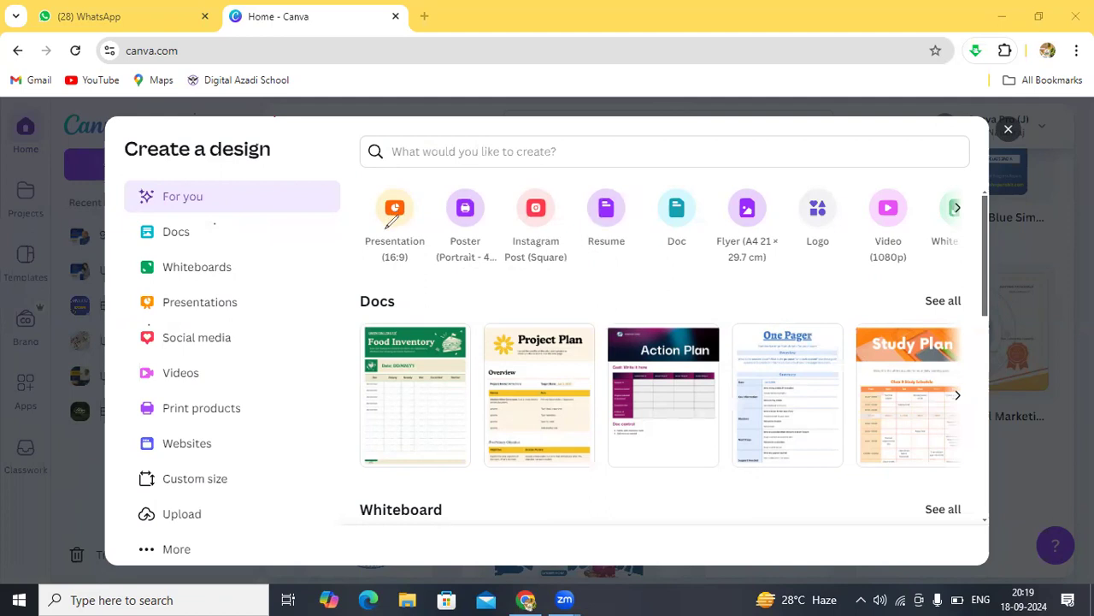
Step: Circle Presentation (16:9), Poster and Instagram Post in red, then erase the Instagram Post circle
mouse_move(389, 183)
left_mouse_down()
mouse_move(361, 231)
mouse_move(368, 255)
mouse_move(424, 275)
mouse_move(445, 242)
mouse_move(436, 212)
mouse_move(389, 185)
left_mouse_up()
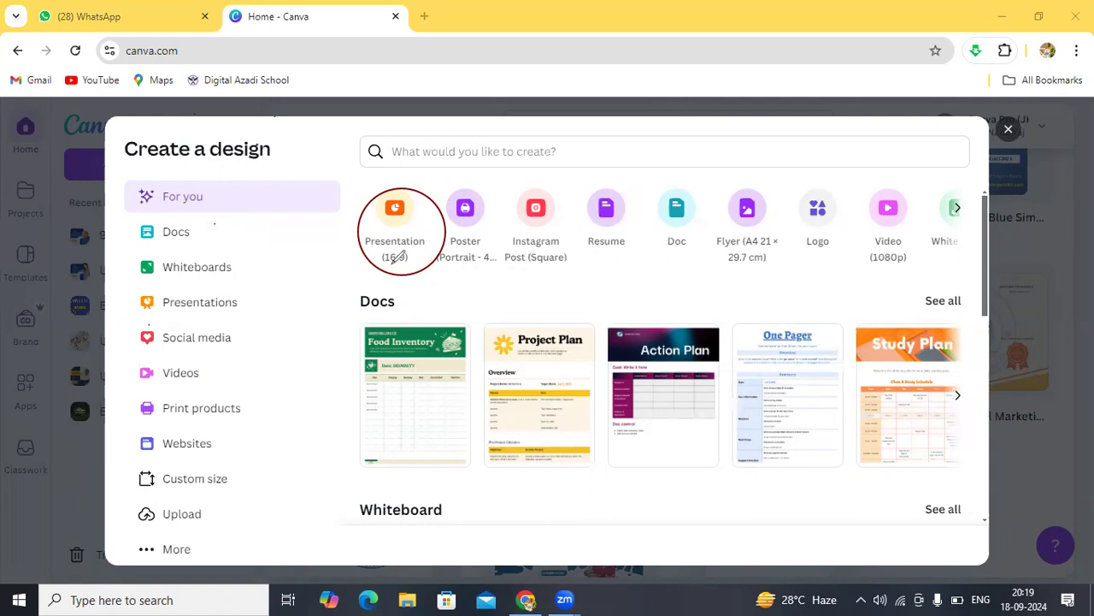
mouse_move(448, 182)
left_mouse_down()
mouse_move(433, 232)
mouse_move(440, 263)
mouse_move(475, 277)
mouse_move(513, 227)
mouse_move(481, 178)
mouse_move(452, 178)
left_mouse_up()
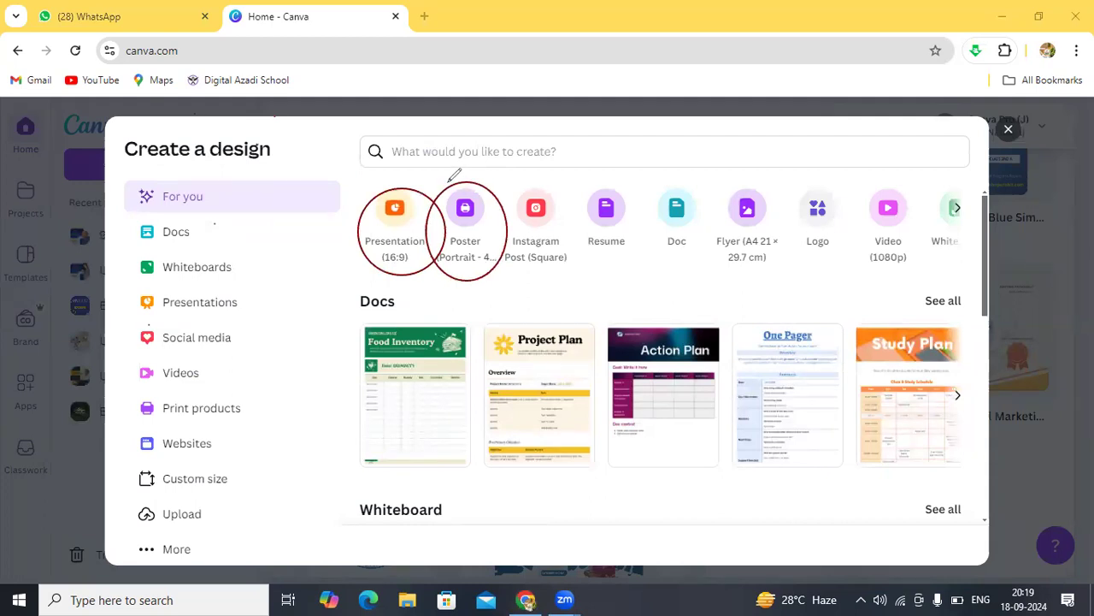
mouse_move(513, 190)
left_mouse_down()
mouse_move(504, 272)
mouse_move(556, 275)
mouse_move(582, 255)
mouse_move(571, 211)
mouse_move(547, 187)
mouse_move(518, 181)
left_mouse_up()
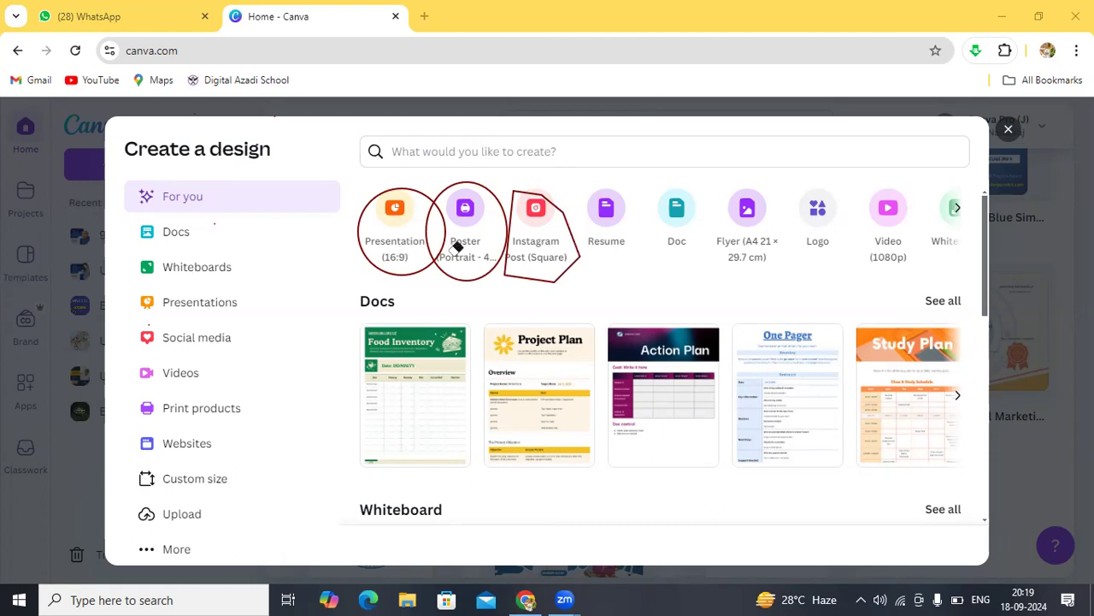
left_click(560, 206)
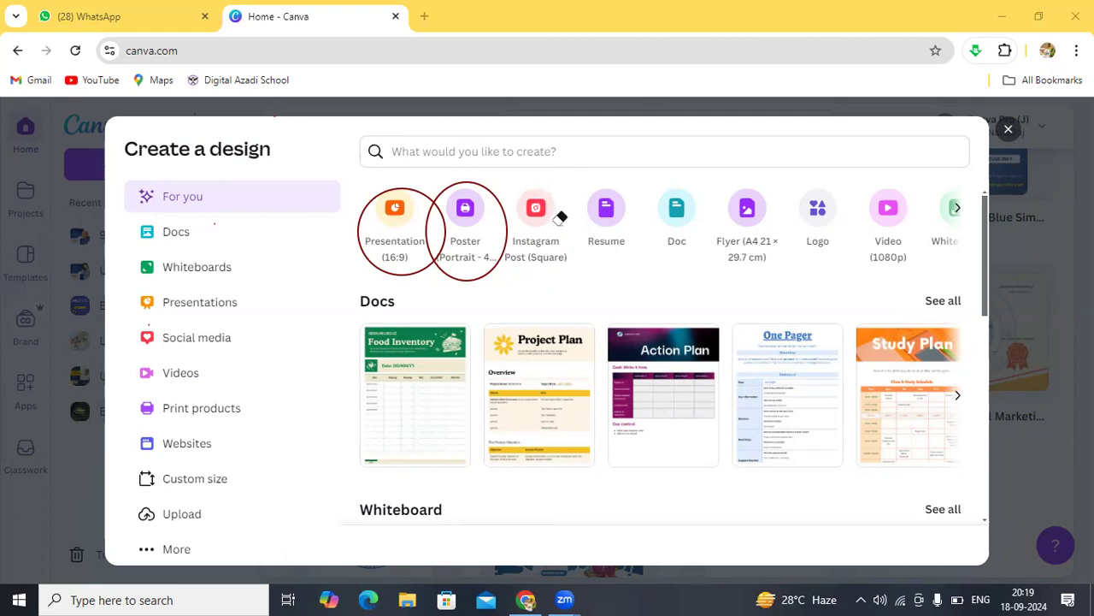
left_click_drag(510, 254, 485, 267)
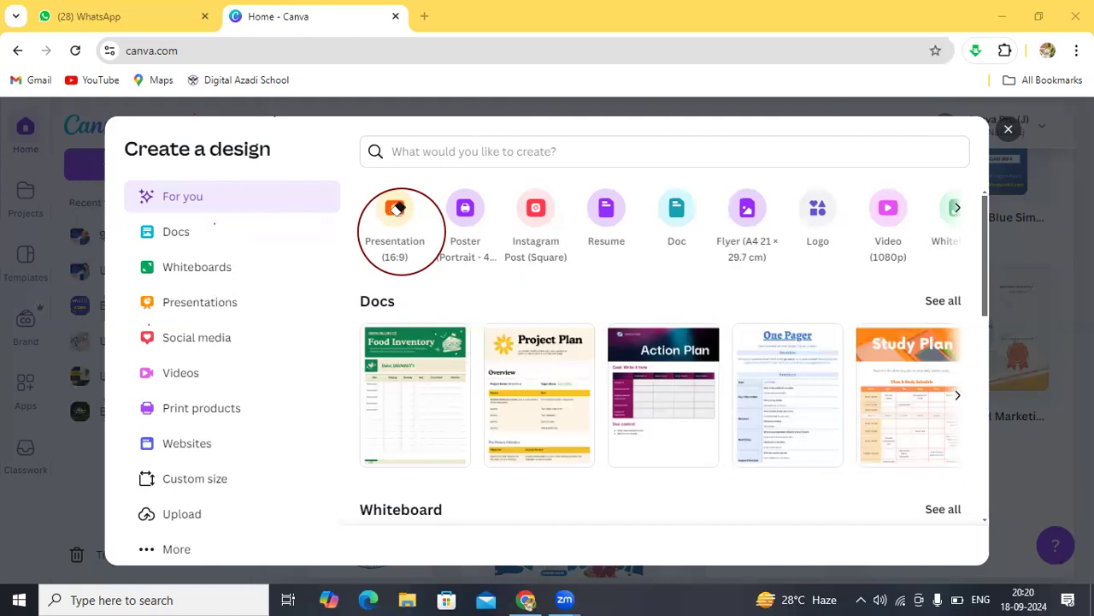
left_click(430, 195)
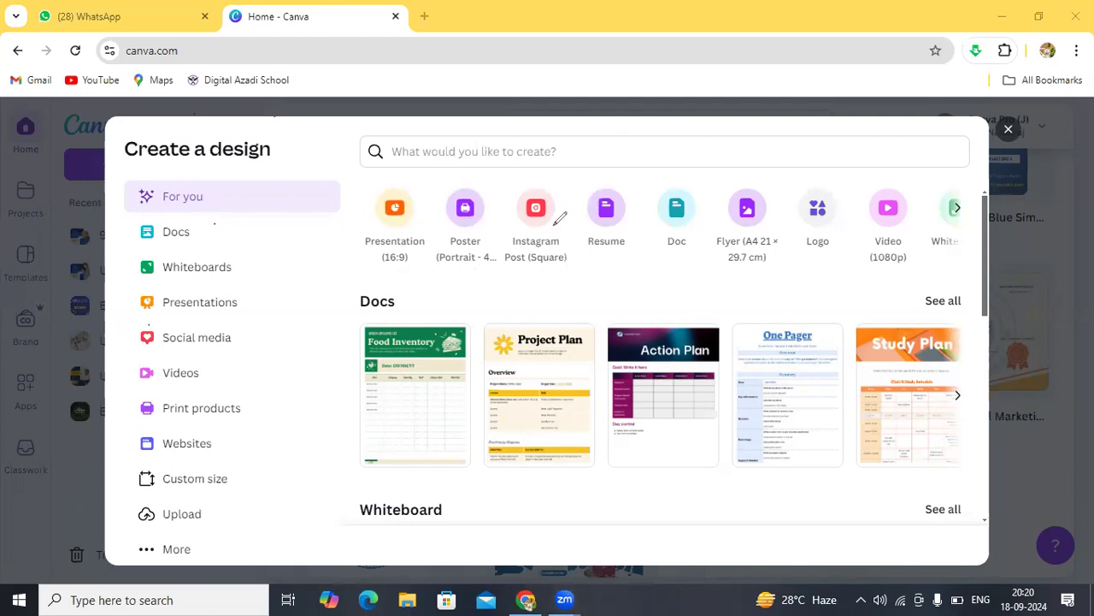
mouse_move(517, 193)
left_mouse_down()
mouse_move(543, 264)
mouse_move(580, 198)
mouse_move(503, 190)
left_mouse_up()
mouse_move(596, 185)
left_mouse_down()
mouse_move(577, 230)
mouse_move(637, 254)
mouse_move(647, 220)
mouse_move(605, 180)
left_mouse_up()
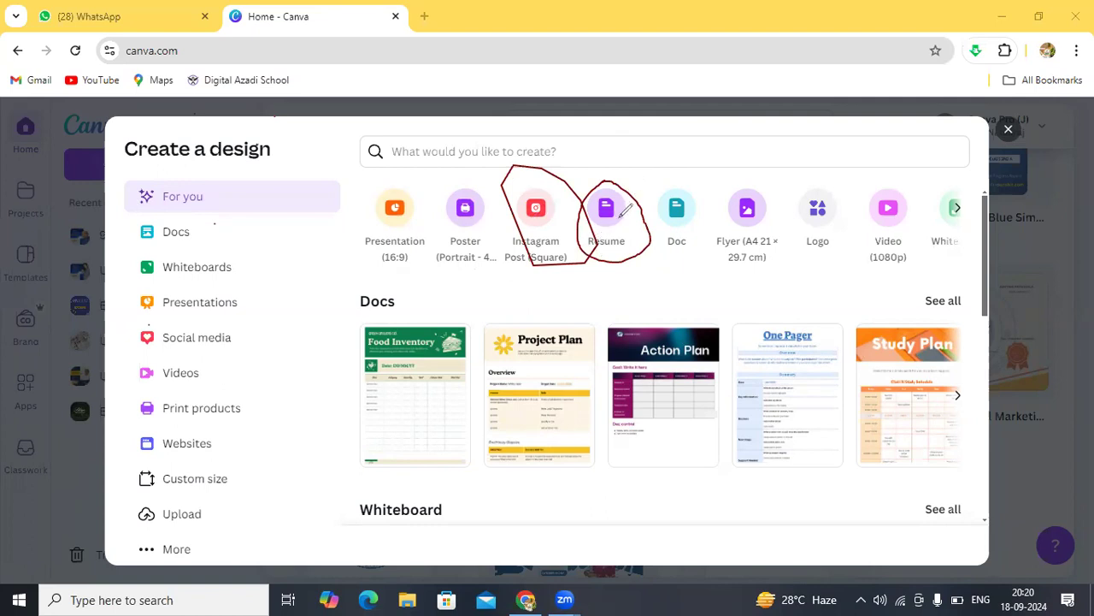
mouse_move(671, 174)
left_mouse_down()
mouse_move(647, 198)
mouse_move(650, 273)
mouse_move(706, 245)
mouse_move(714, 221)
mouse_move(668, 174)
left_mouse_up()
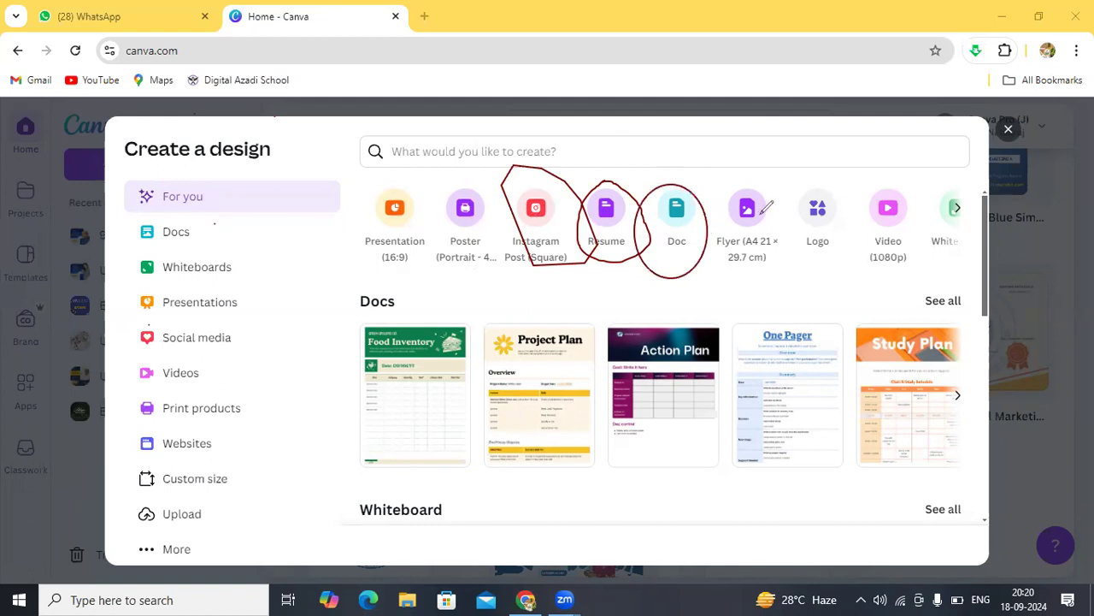
mouse_move(744, 190)
left_mouse_down()
mouse_move(719, 260)
mouse_move(783, 268)
mouse_move(809, 215)
mouse_move(740, 198)
mouse_move(803, 240)
mouse_move(851, 240)
mouse_move(808, 190)
left_mouse_up()
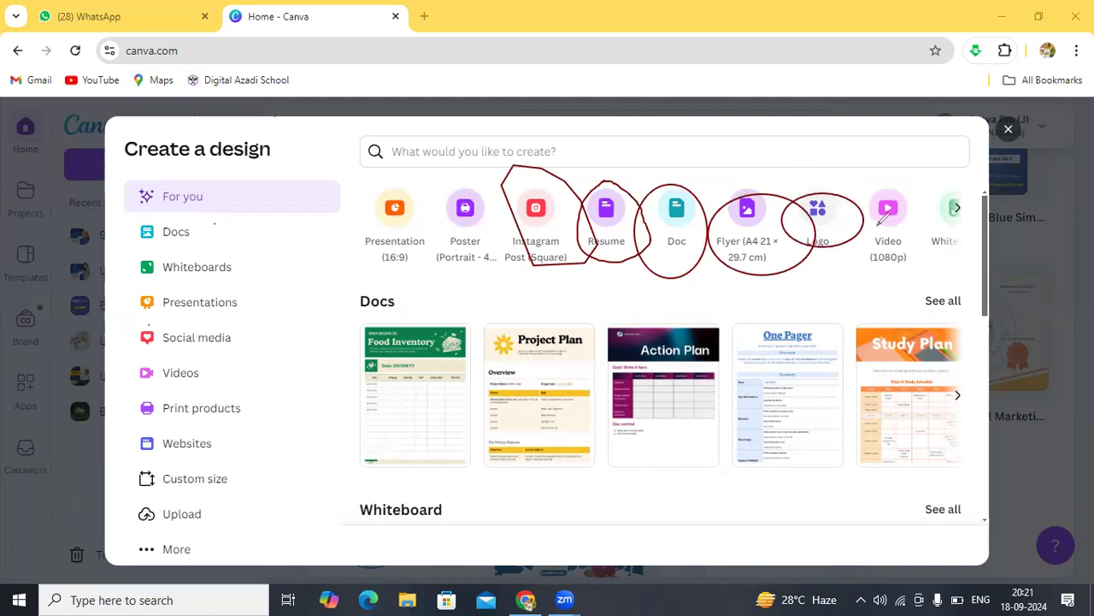
mouse_move(891, 186)
left_mouse_down()
mouse_move(874, 258)
mouse_move(949, 246)
mouse_move(915, 200)
mouse_move(890, 191)
left_mouse_up()
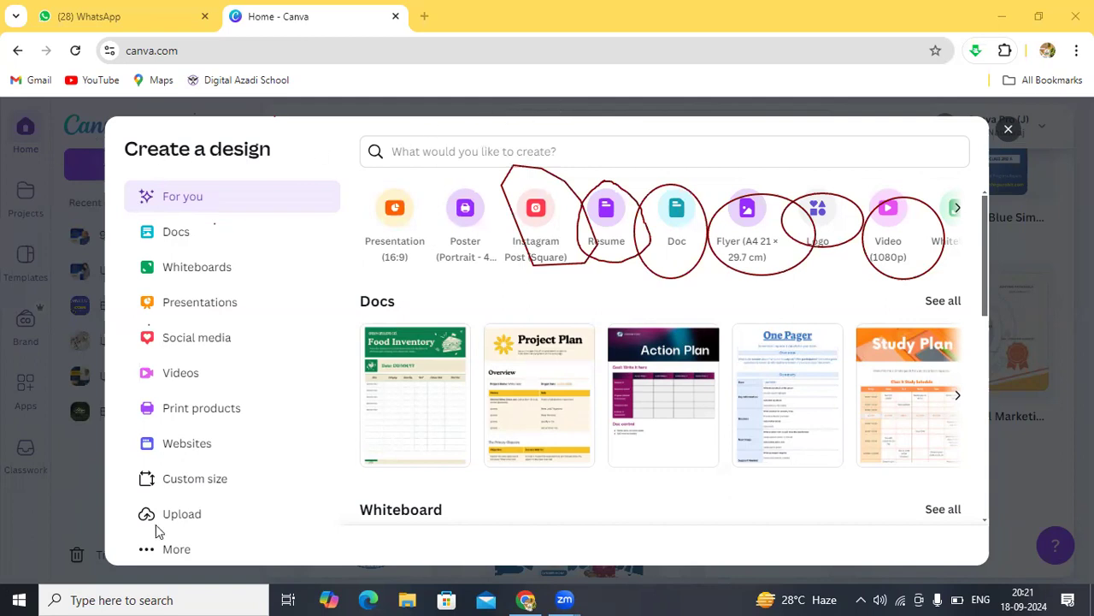
left_click(958, 212)
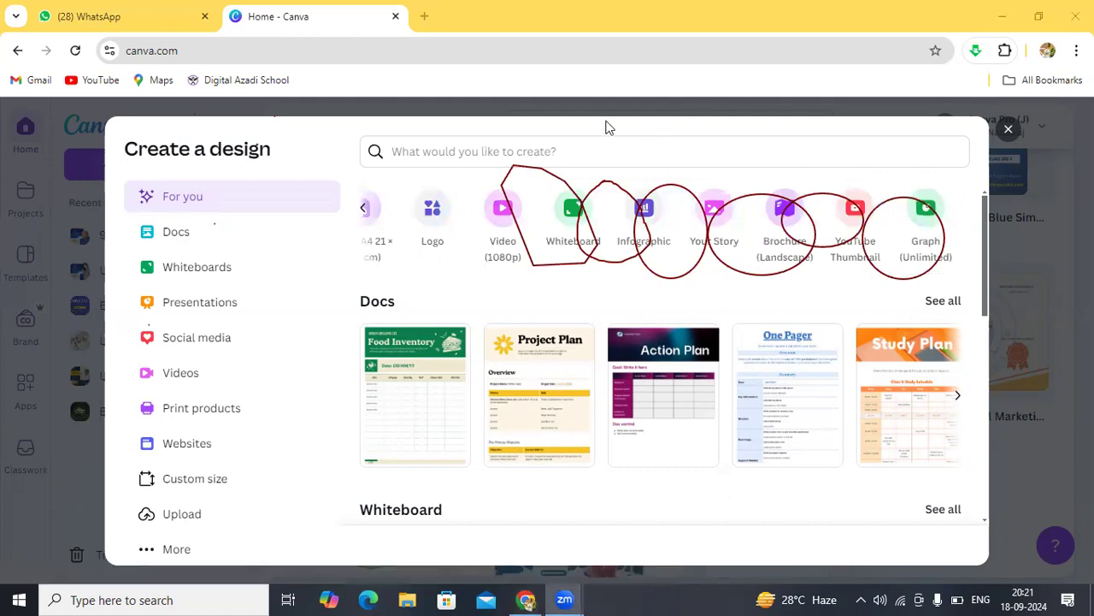
Step: Erase all the red circles drawn over the design-type row
left_click(57, 312)
mouse_move(413, 258)
left_mouse_down()
mouse_move(711, 231)
mouse_move(987, 237)
left_mouse_up()
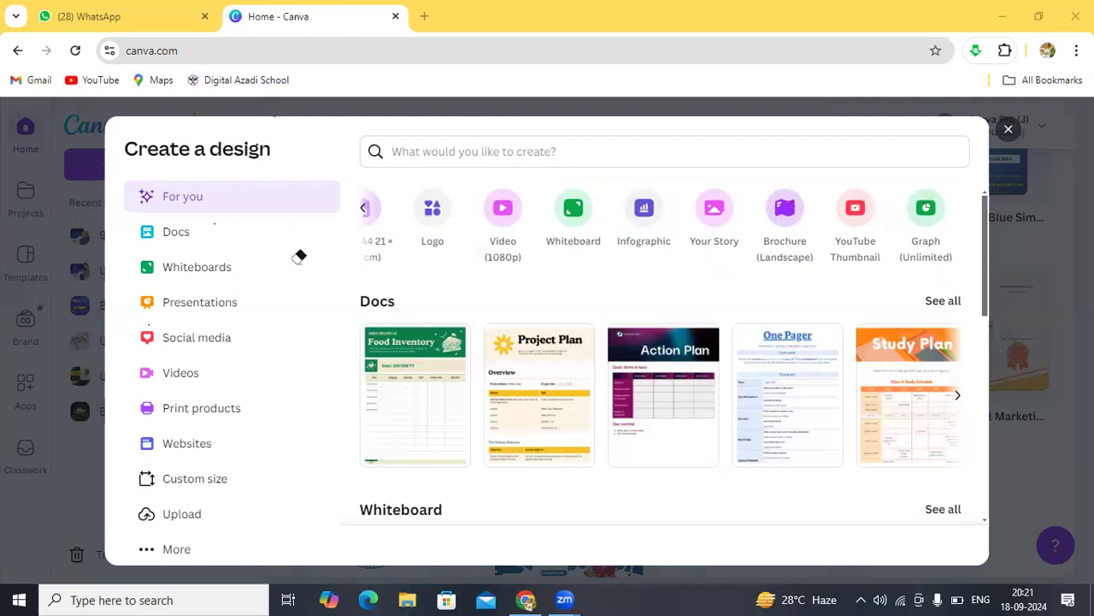
Step: Scroll back to the first design types, then navigate back from the blank presentation editor
left_click(361, 210)
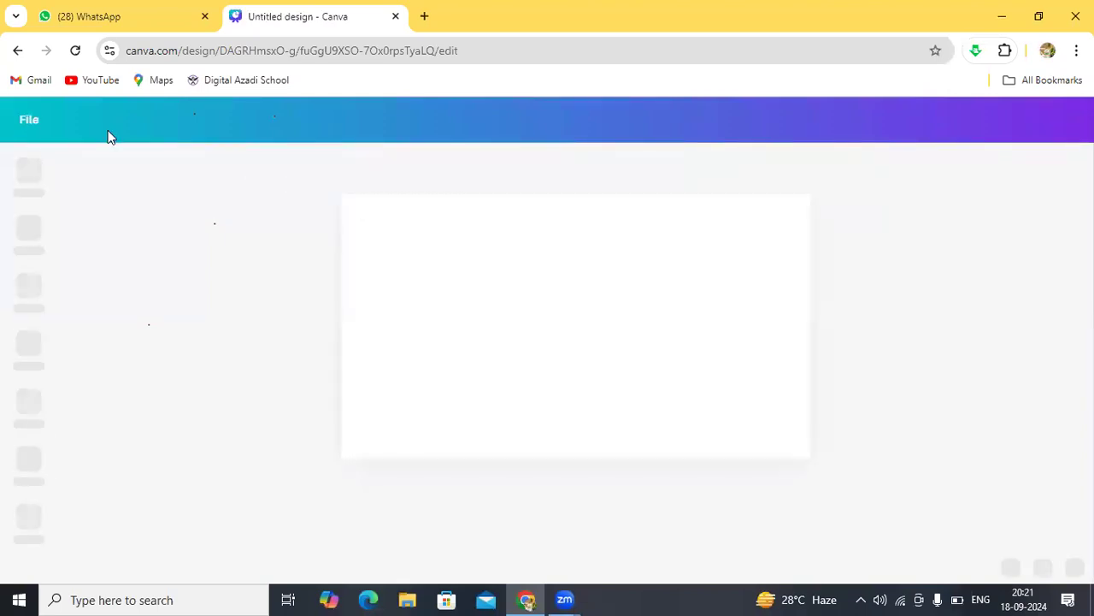
left_click(13, 52)
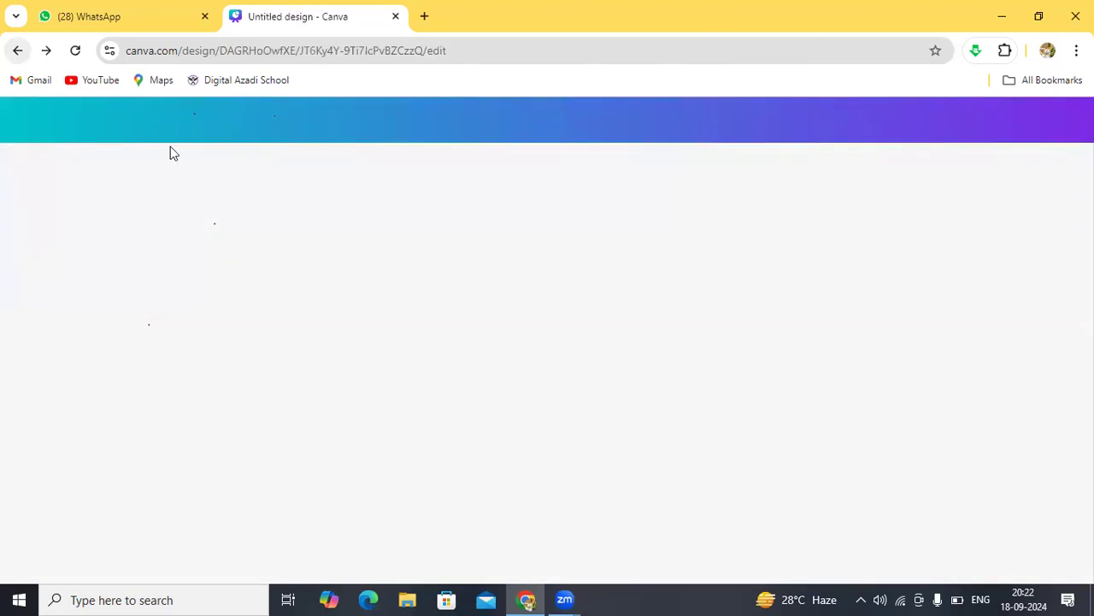
left_click(17, 51)
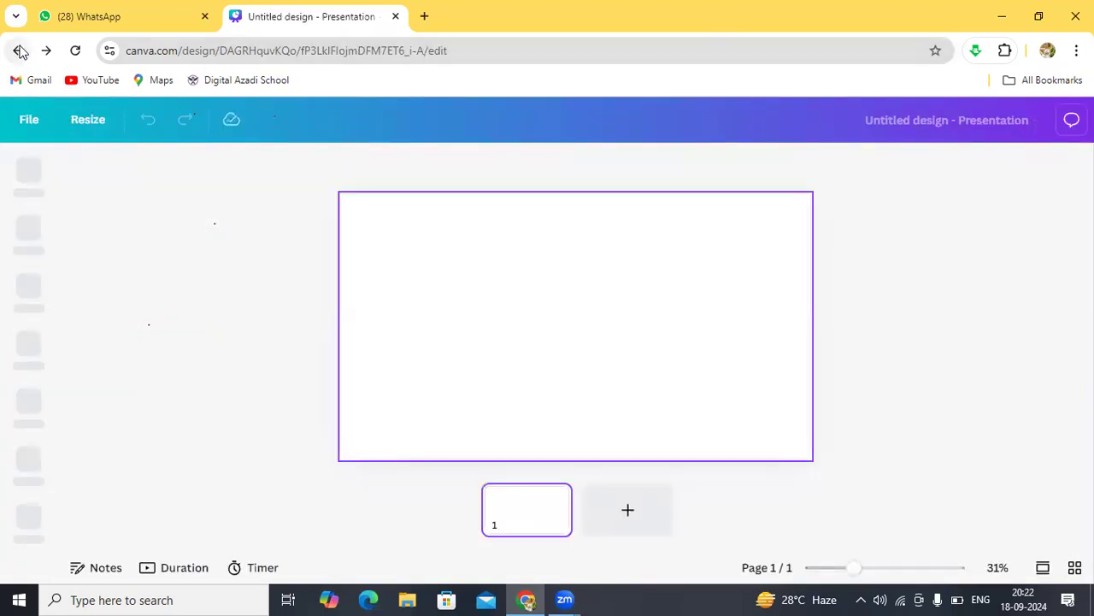
Step: Go back twice to the Google results and reopen the Canva website
left_click(18, 52)
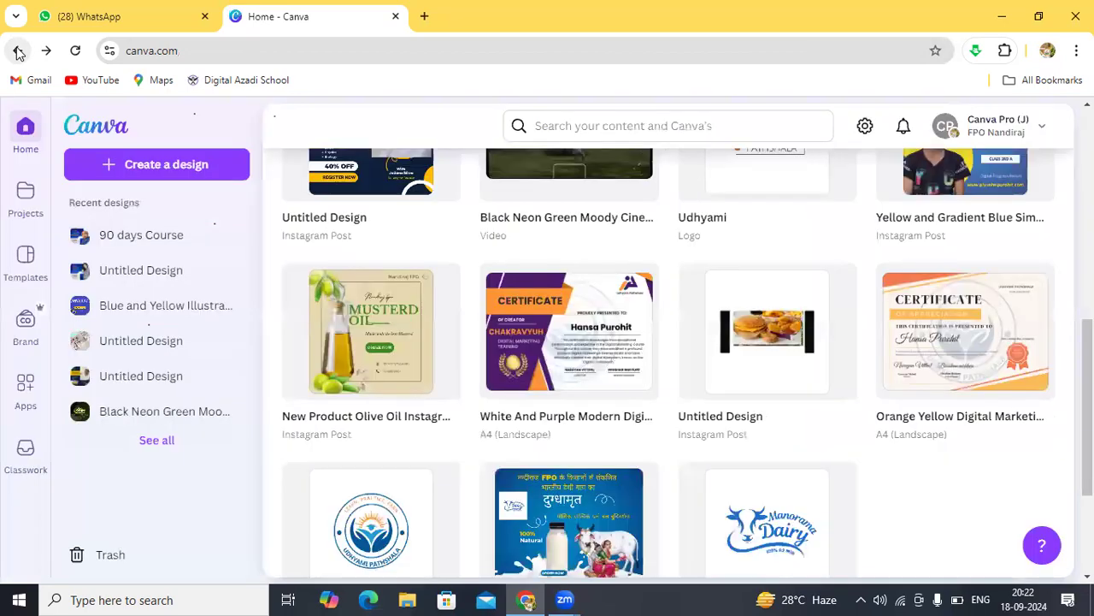
left_click(18, 52)
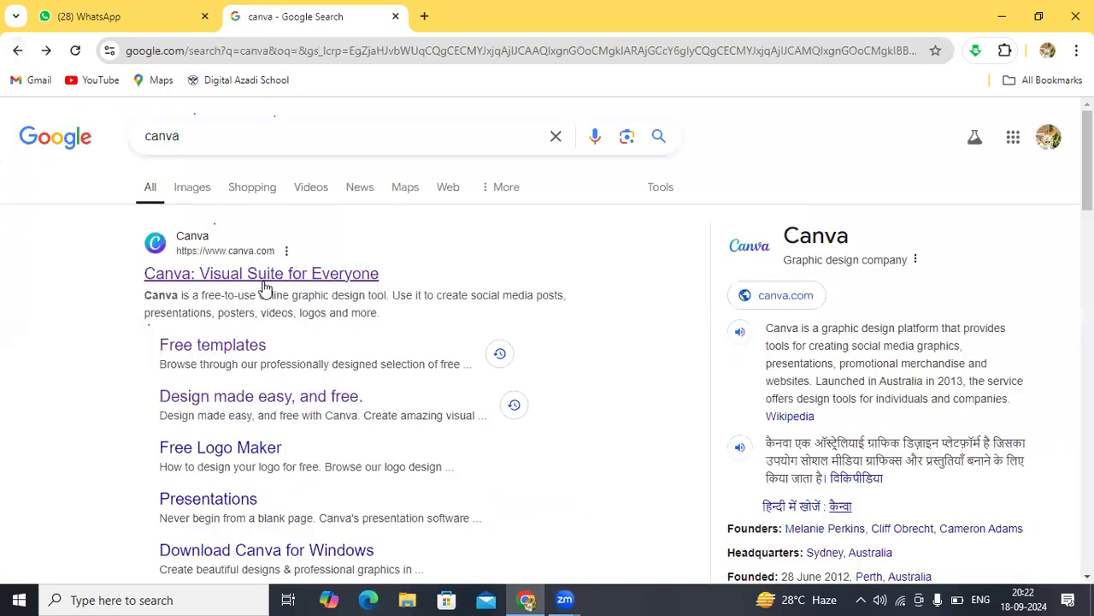
left_click(271, 271)
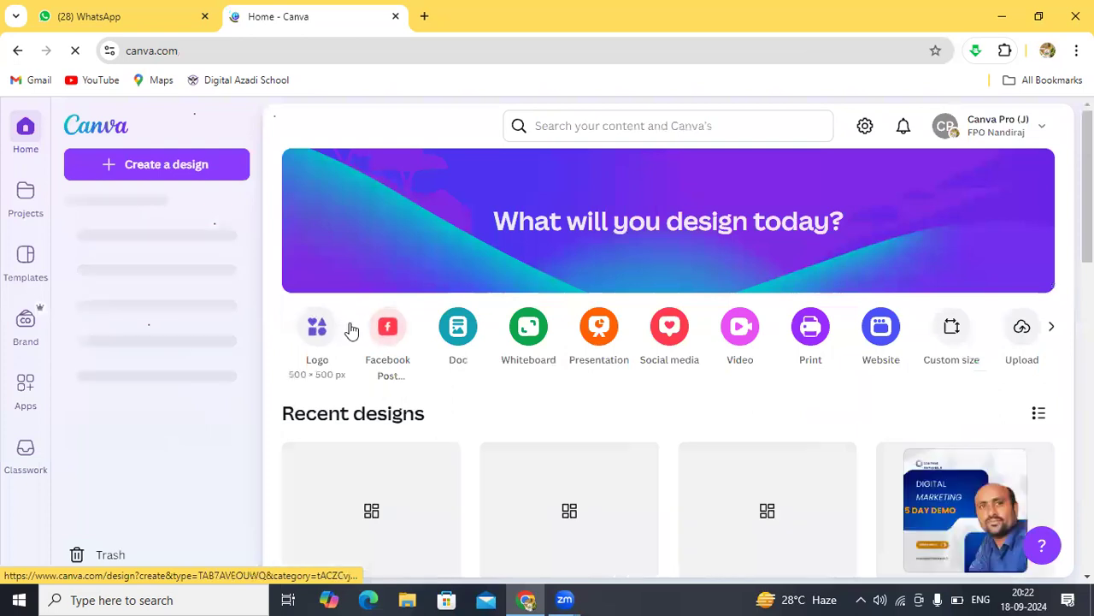
Step: Browse the Create a design types and start a Presentation (16:9)
left_click(199, 169)
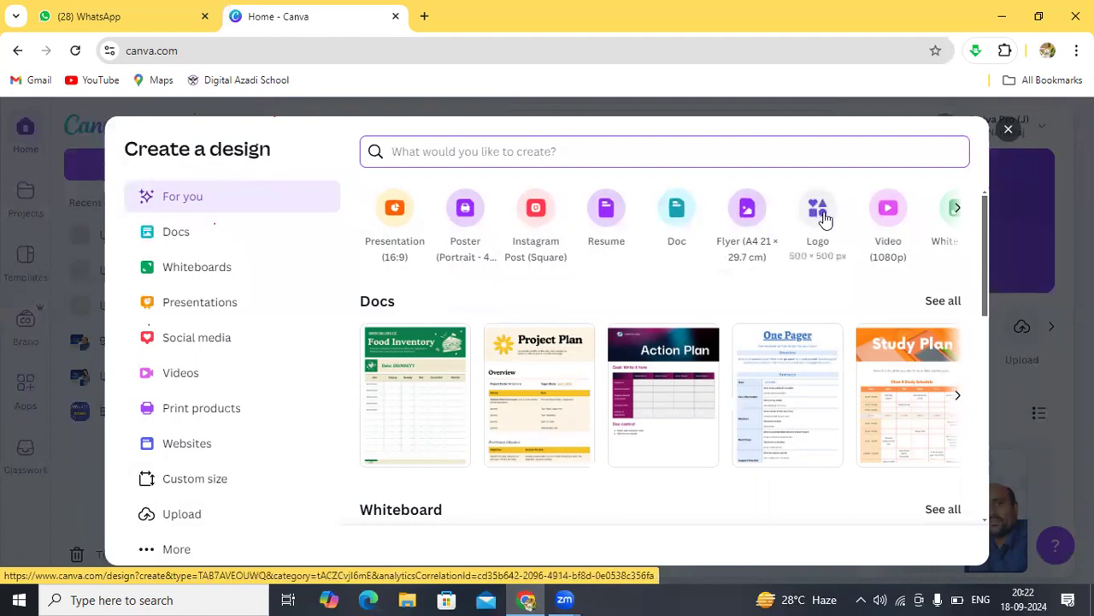
left_click(957, 209)
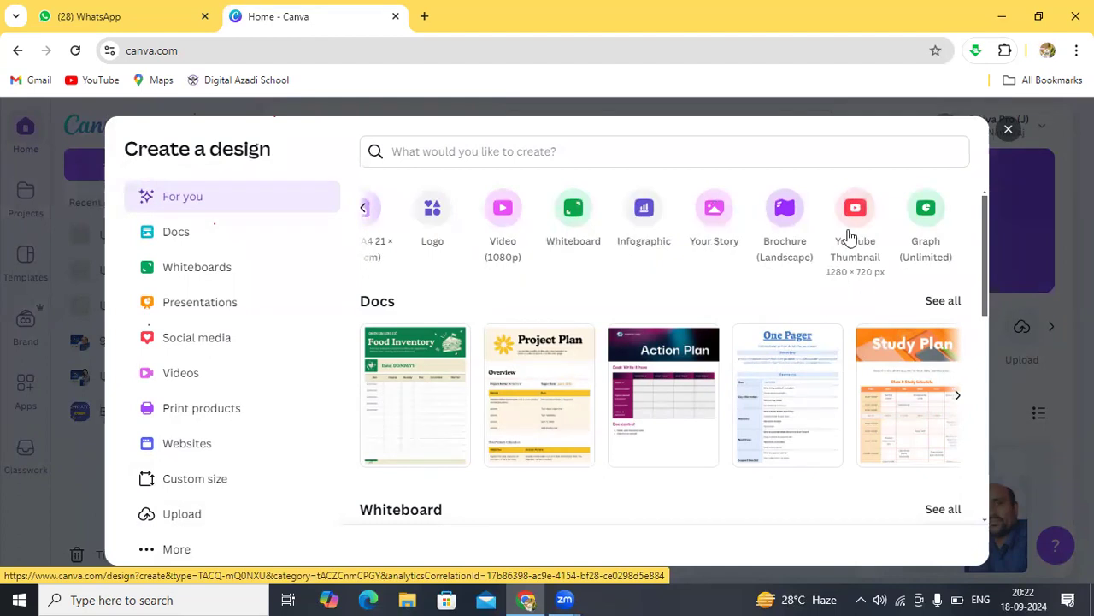
left_click(366, 212)
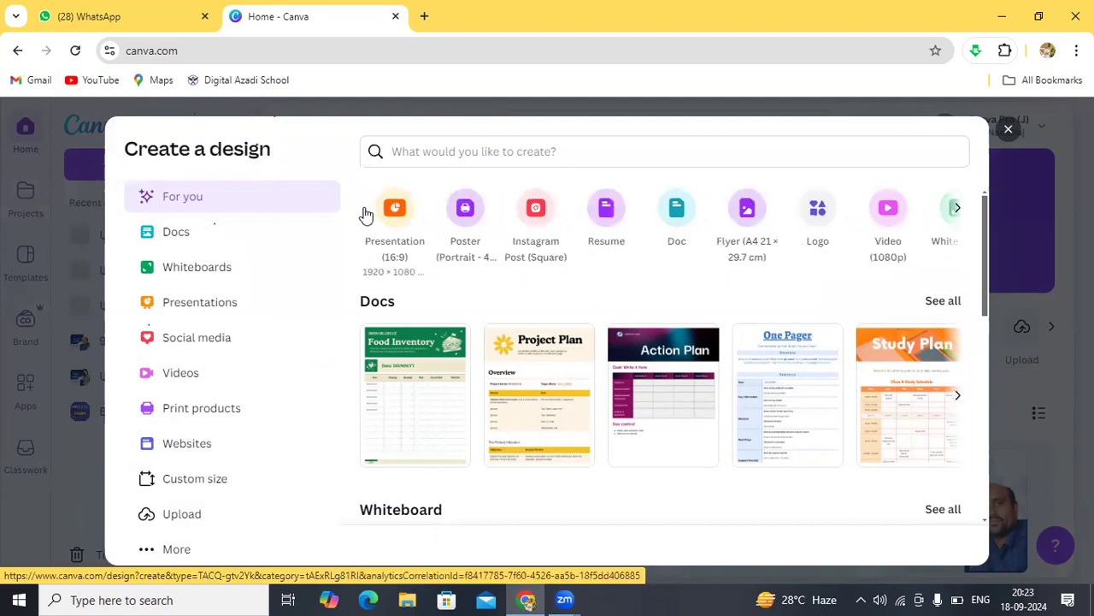
left_click(391, 214)
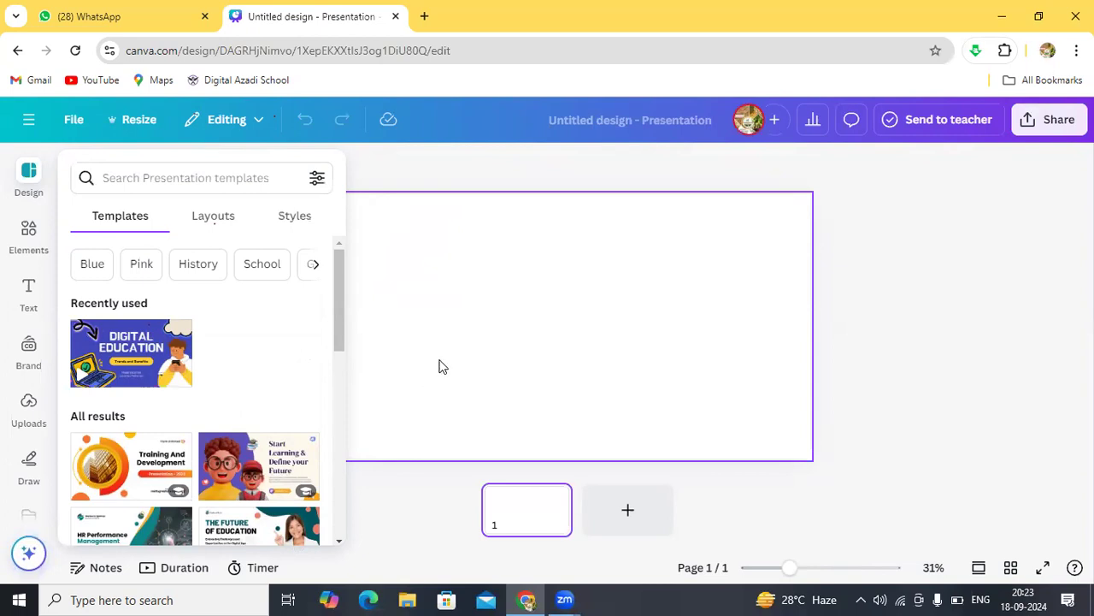
Step: Search presentation templates for 'Business' and open the Green and Gray IT Services Workflow template
left_click(192, 177)
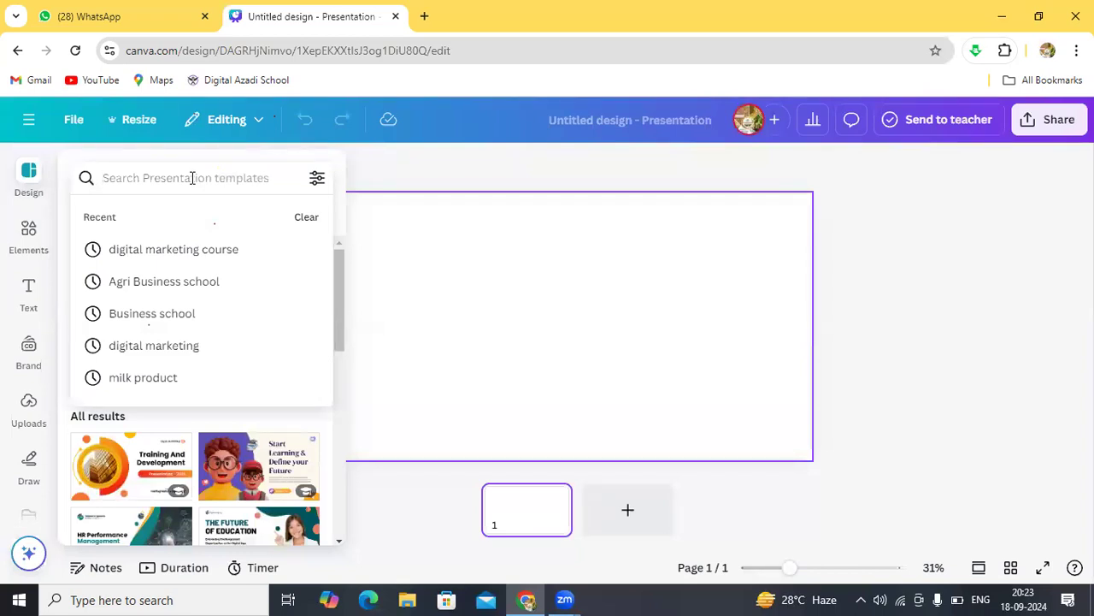
type("Business")
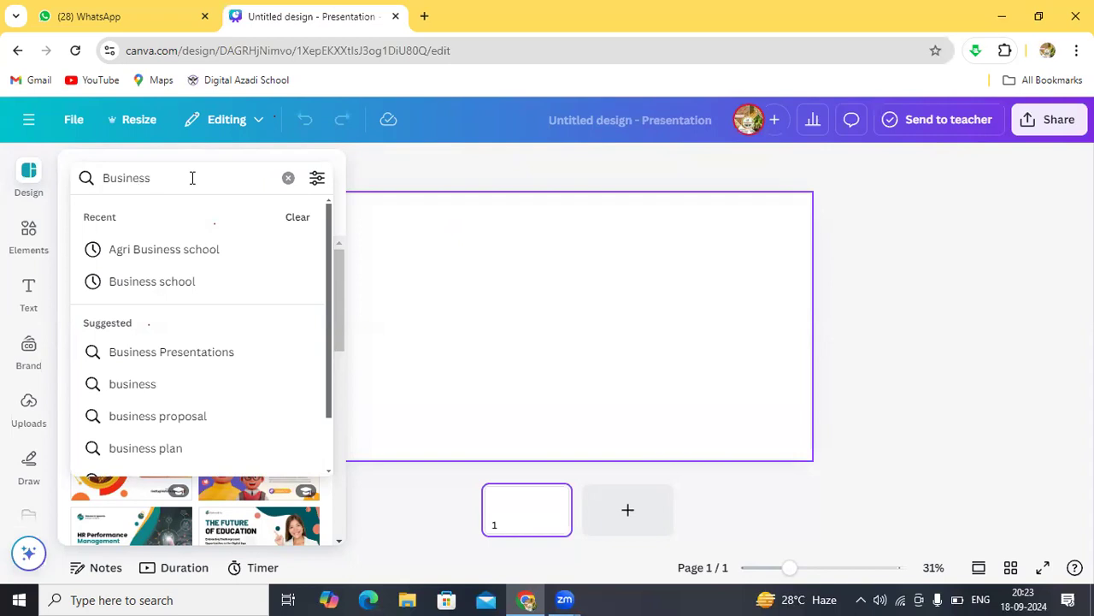
key("Return")
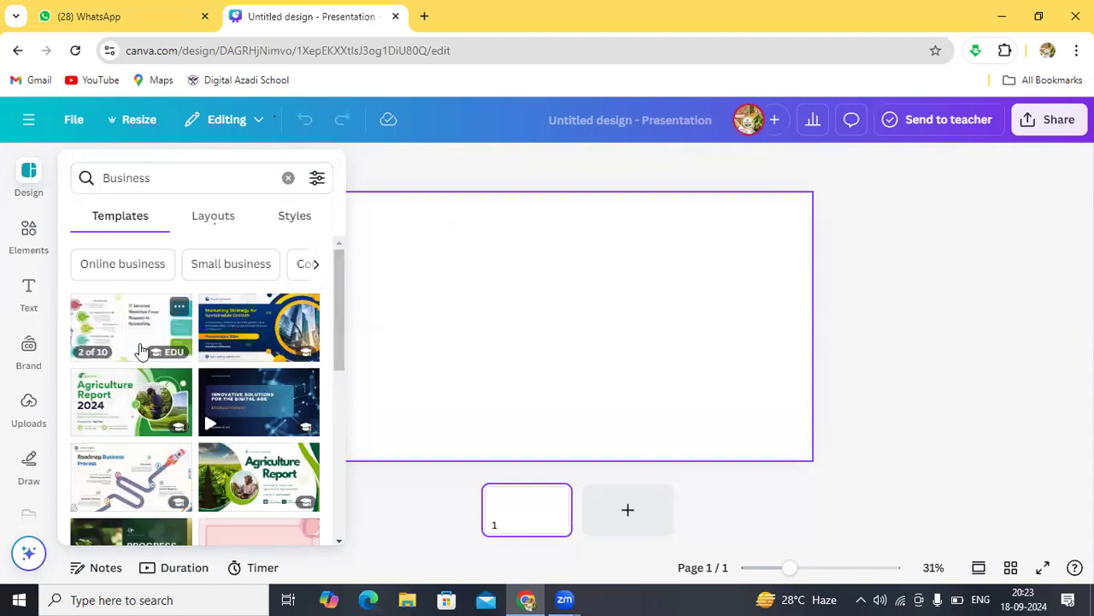
left_click(136, 334)
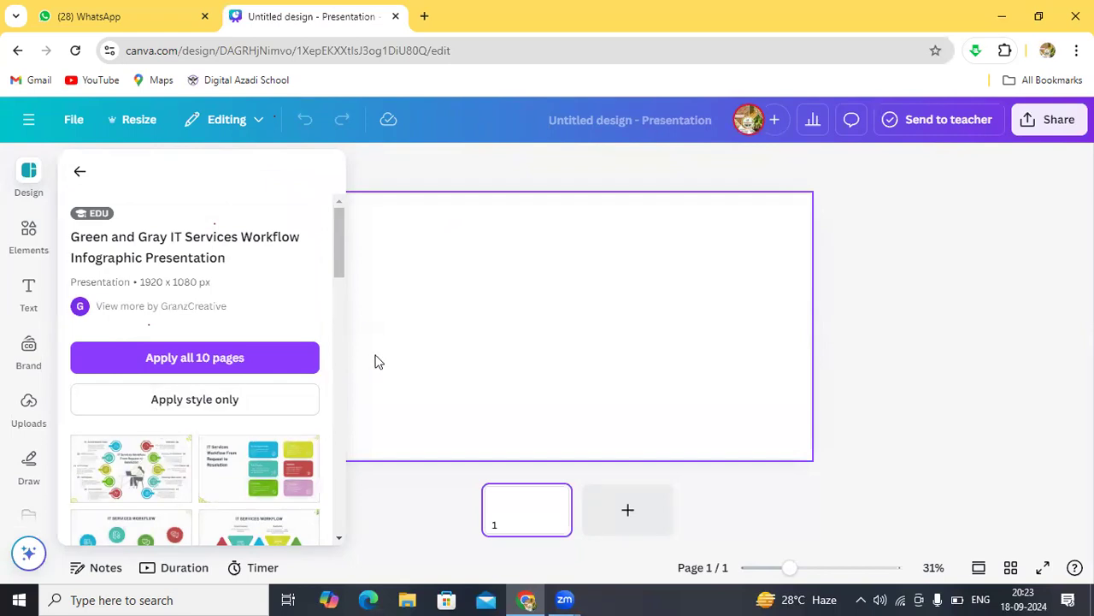
Step: Apply all 10 IT Services Workflow pages, then return the panel to Business results and dismiss it
left_click(259, 368)
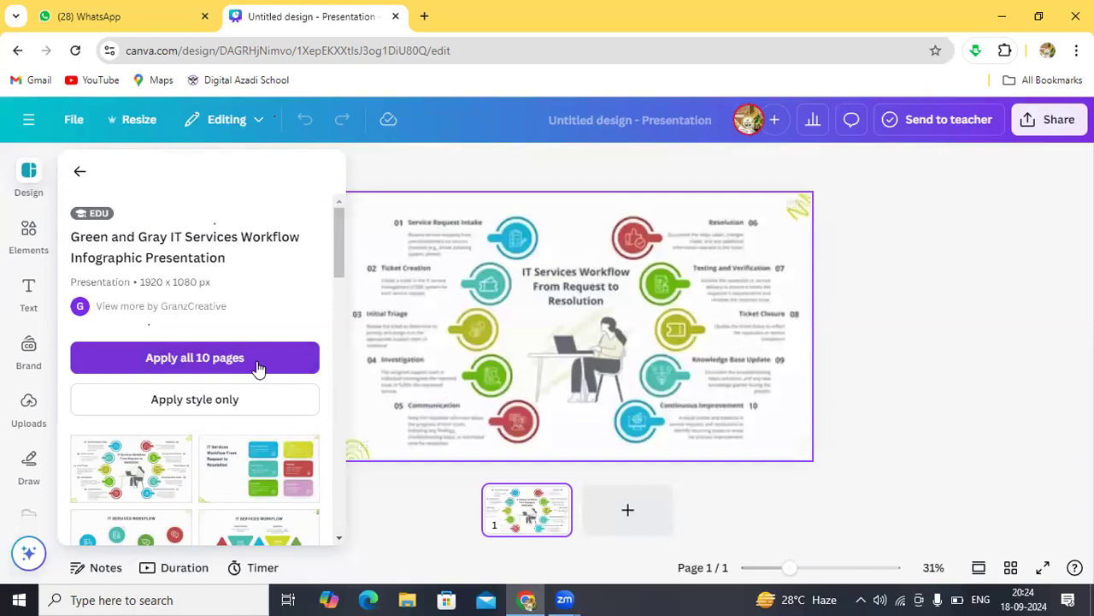
left_click(259, 368)
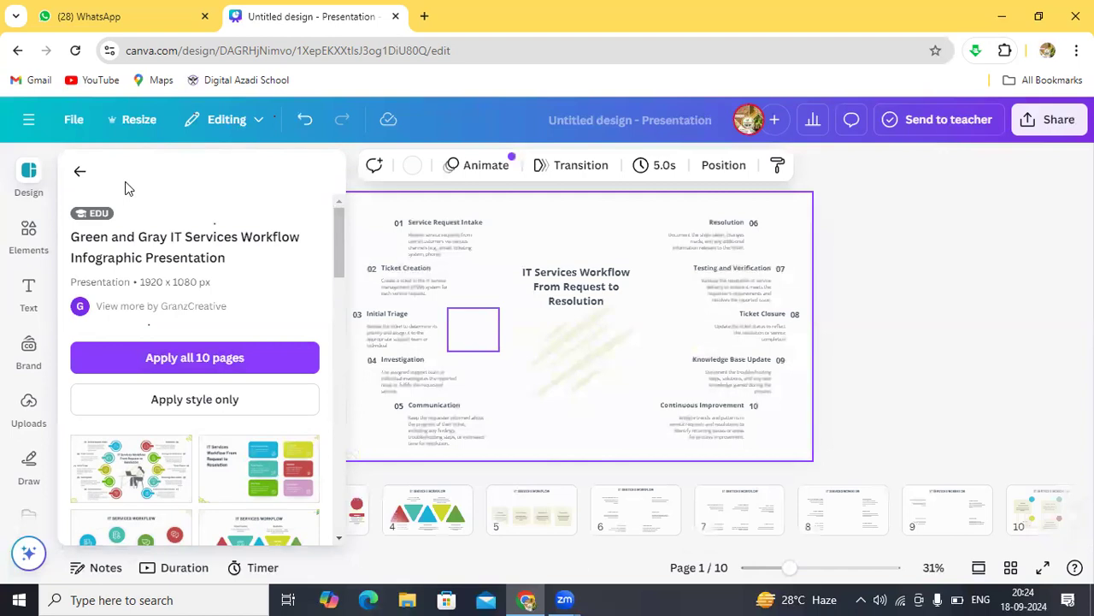
left_click(79, 171)
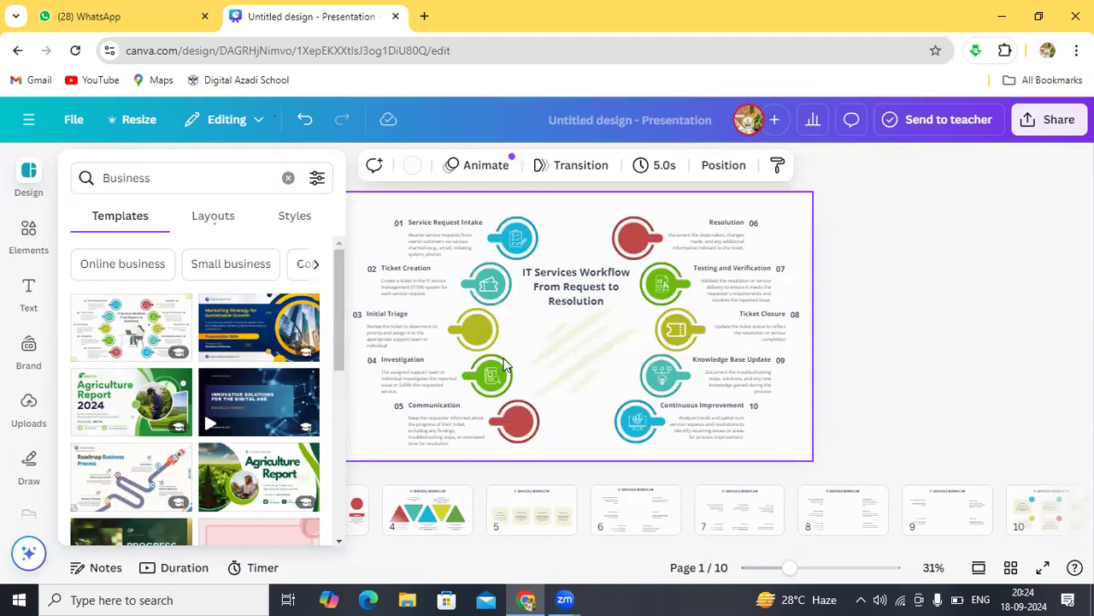
left_click(653, 302)
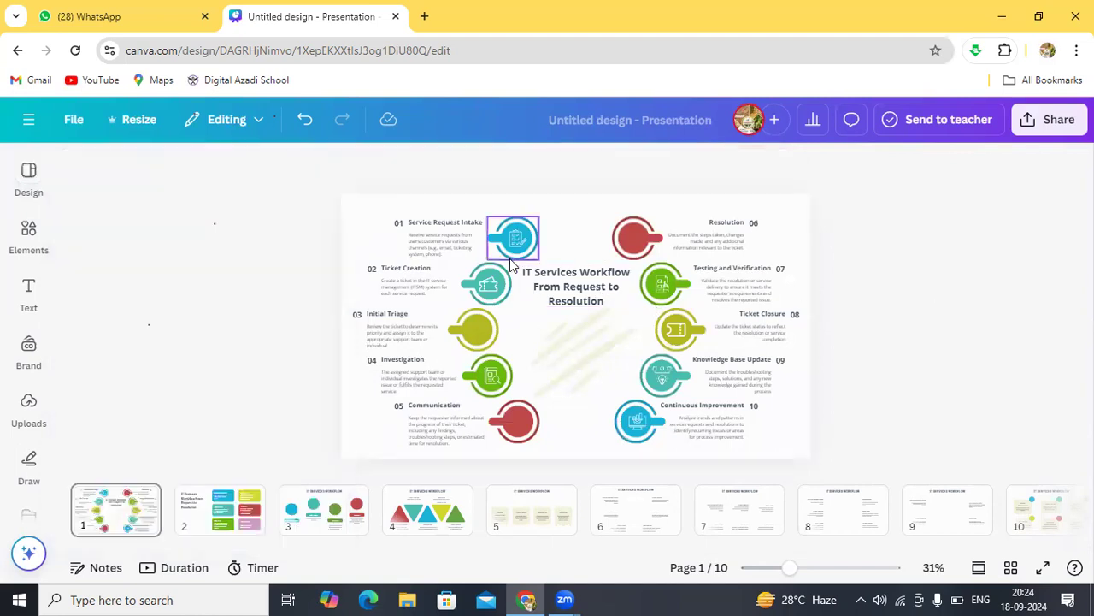
Step: Erase the end of page 1's 'Service Request Intake' heading, leaving 'Service Re'
left_click(437, 224)
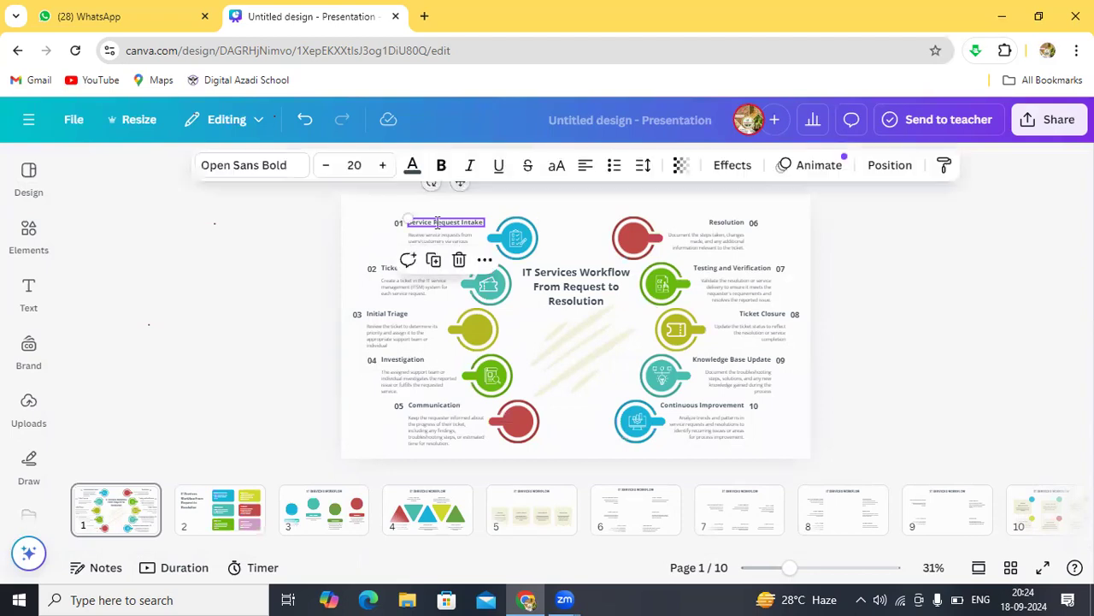
left_click(438, 224)
left_click(437, 223)
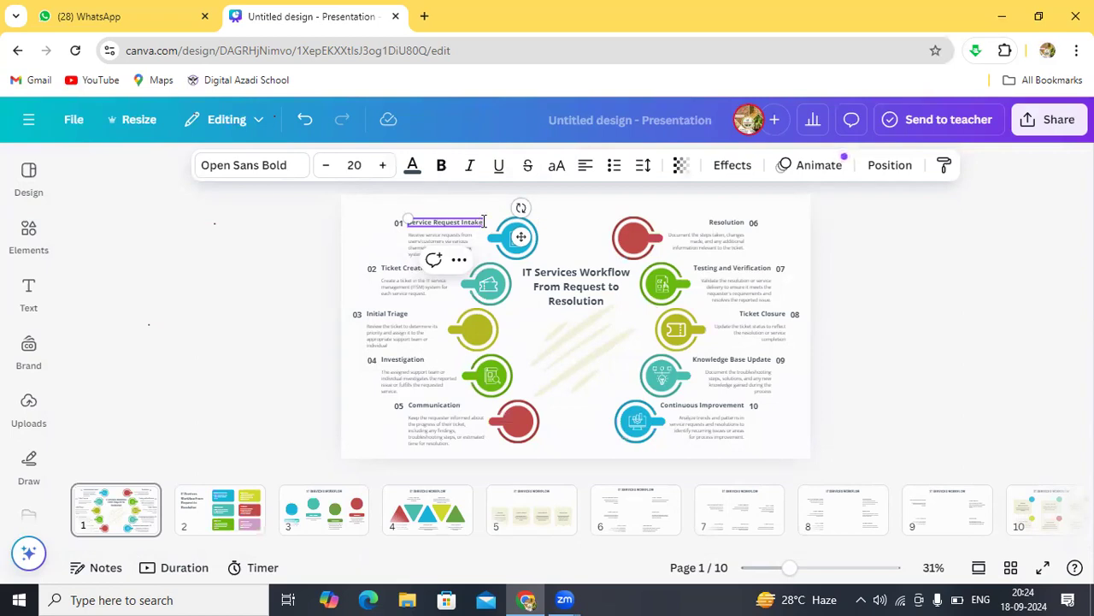
key("BackSpace")
key("BackSpace")
key("BackSpace")
key("BackSpace")
key("BackSpace")
key("BackSpace")
key("BackSpace")
key("BackSpace")
key("BackSpace")
key("BackSpace")
key("BackSpace")
key("BackSpace")
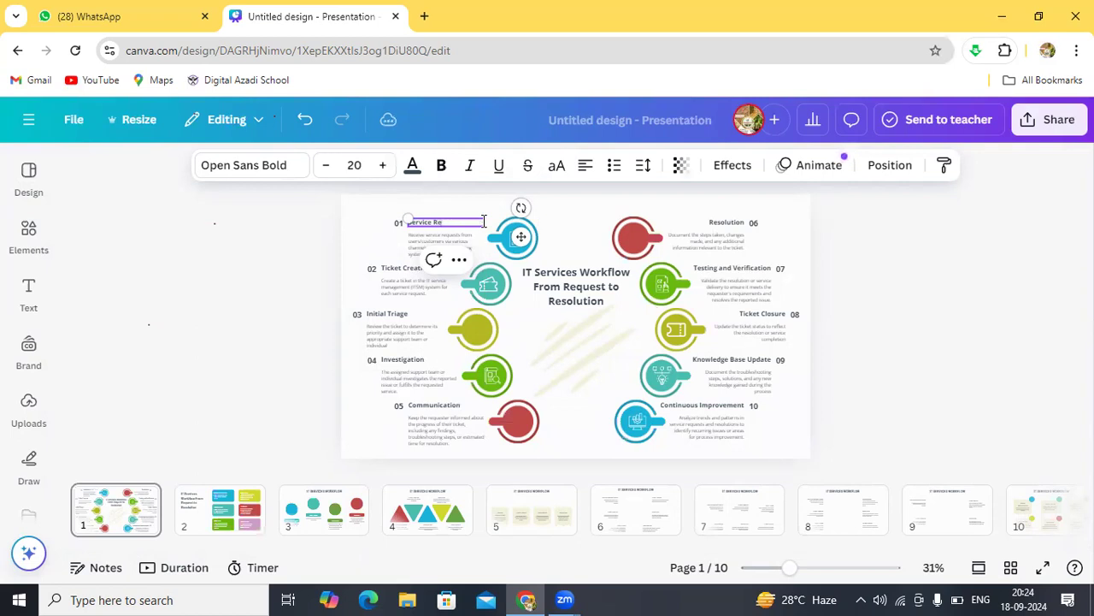
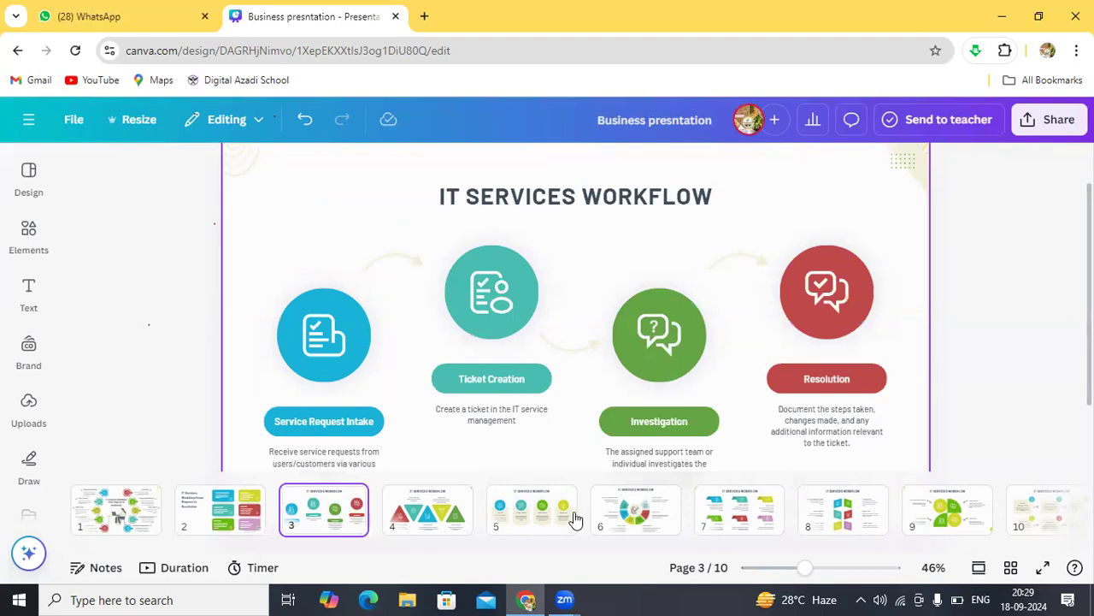
Step: Step through the IT Services Workflow slides and show page 9, the one with four circular shapes
key("Right")
key("Right")
key("Right")
key("Right")
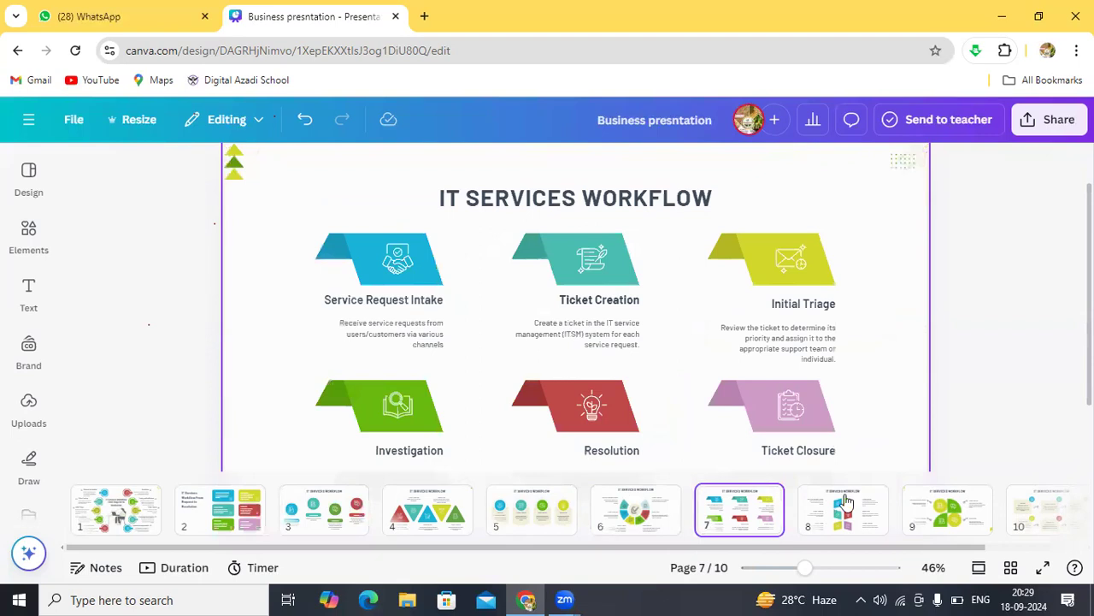
left_click(917, 522)
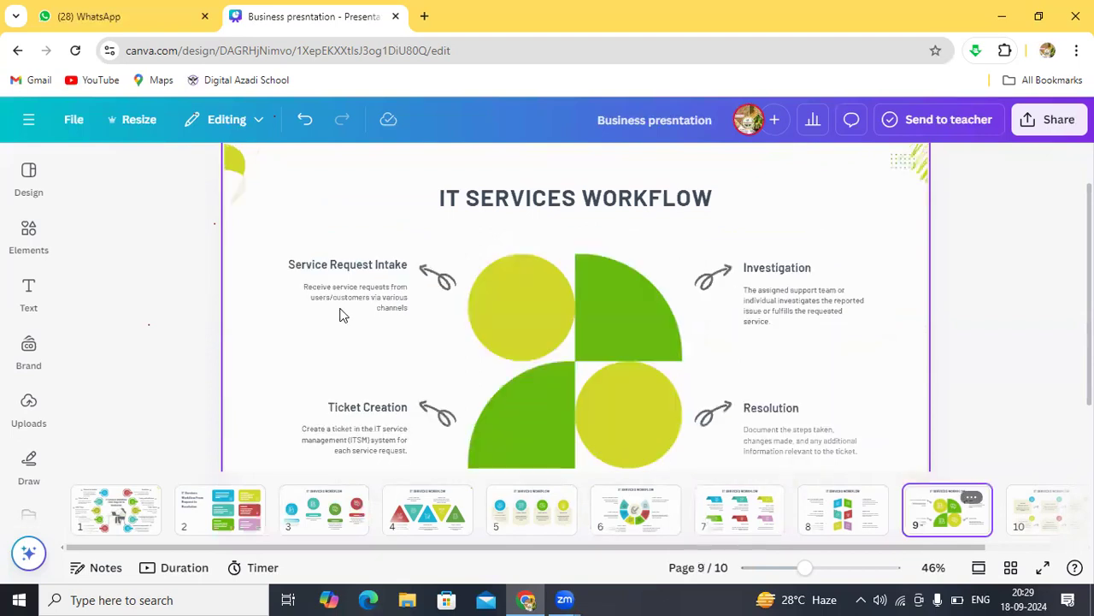
Step: Go back to Canva home, try the design search box a few times, then start Create a design
left_click(17, 53)
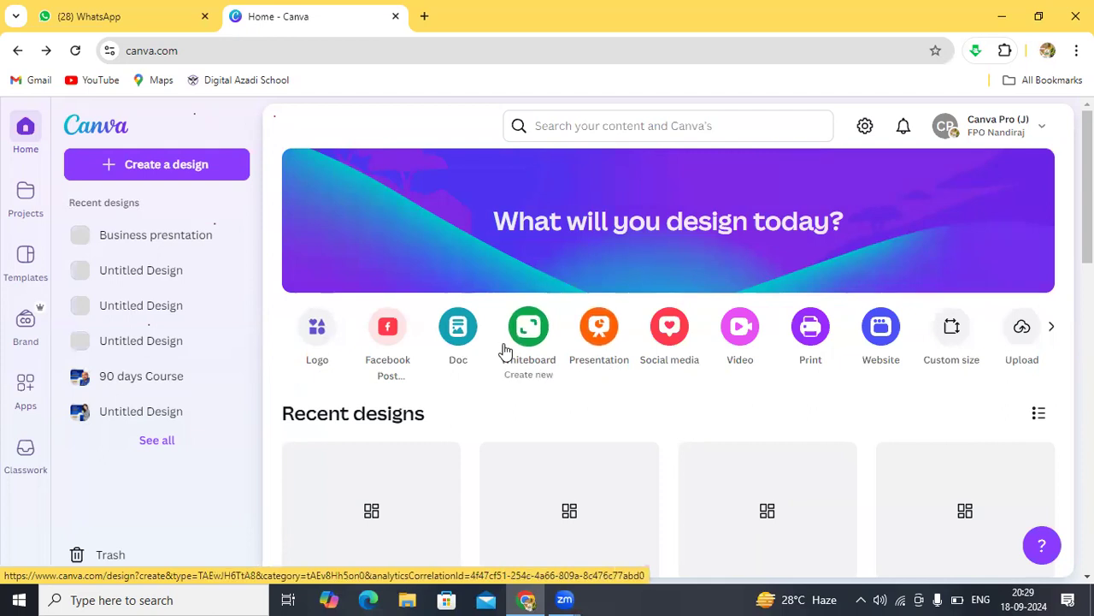
left_click(610, 126)
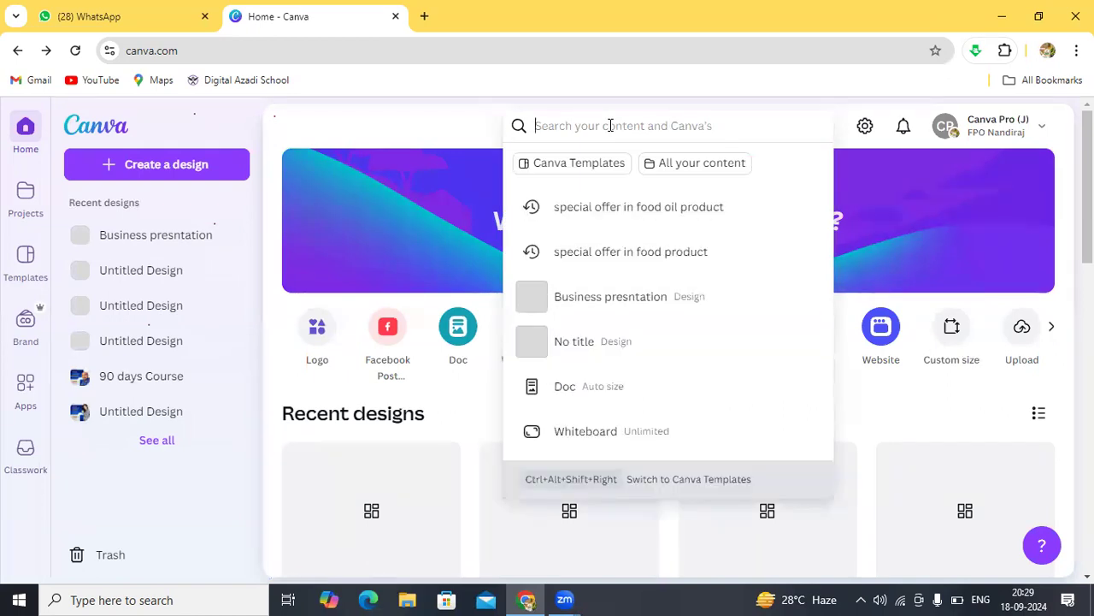
left_click(382, 128)
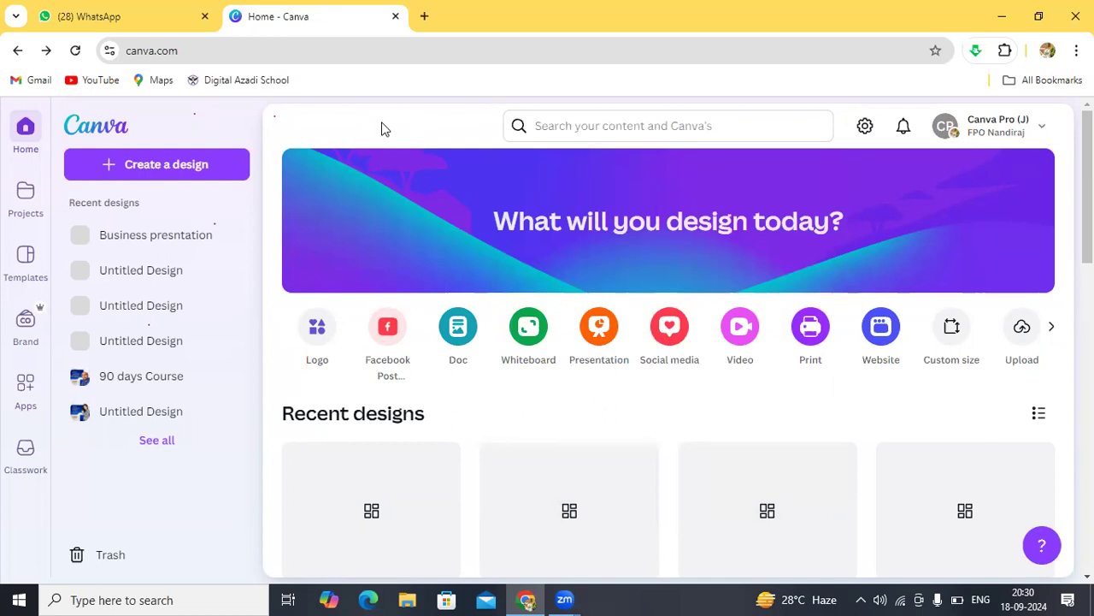
left_click(557, 126)
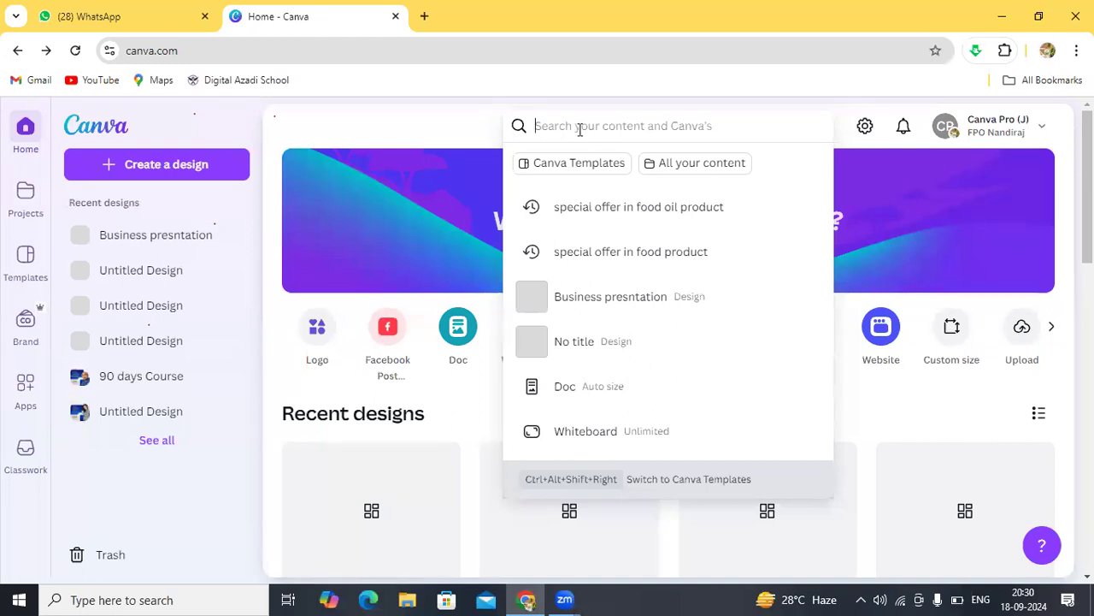
left_click(350, 123)
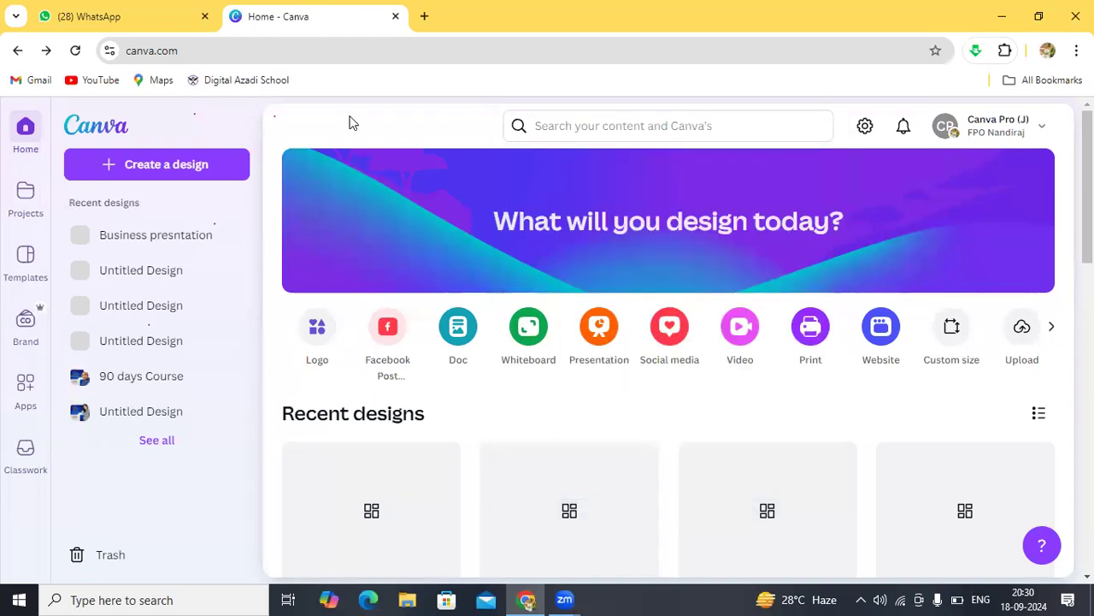
left_click(540, 126)
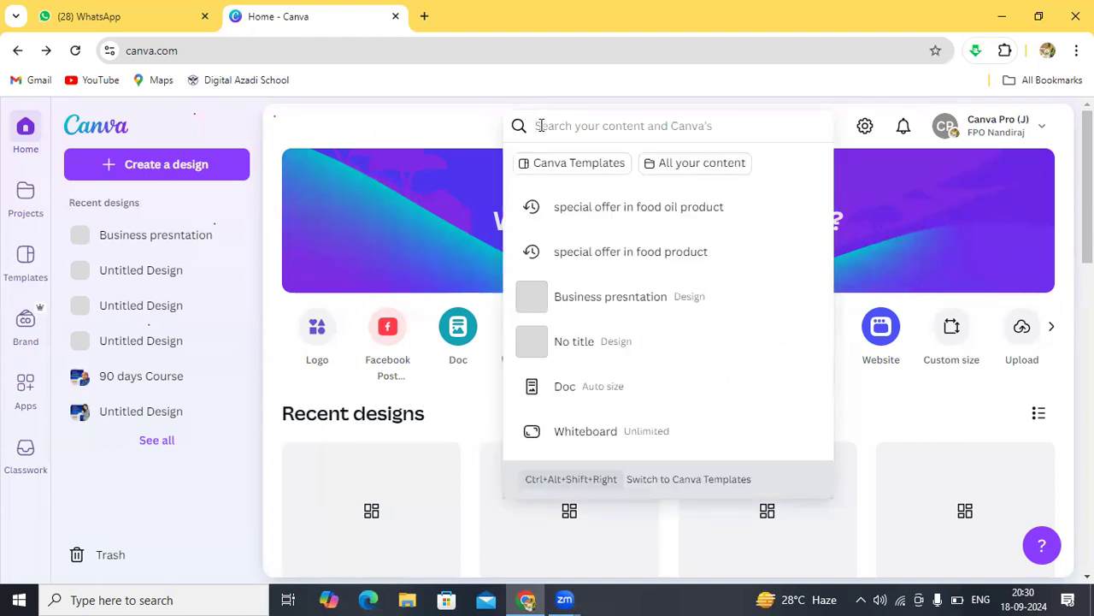
left_click(447, 117)
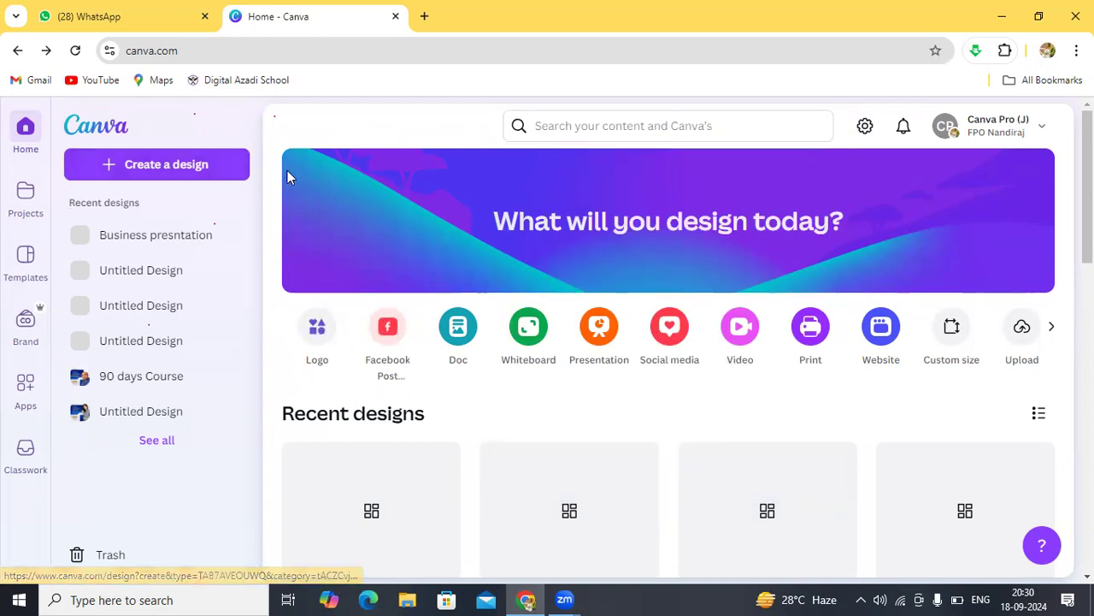
left_click(183, 164)
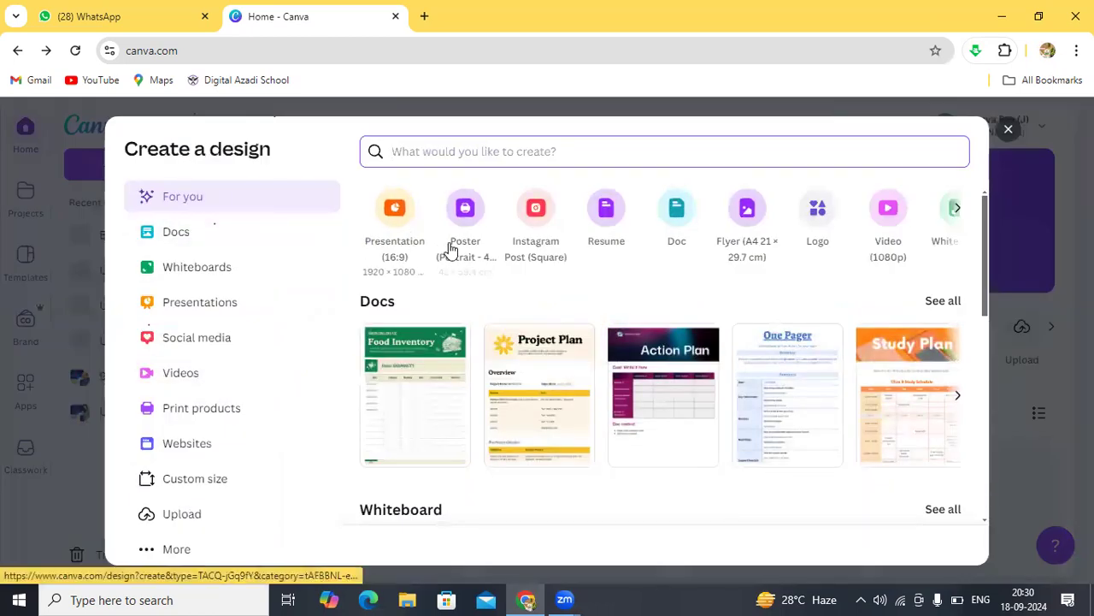
Step: Create a Poster and apply the purple-and-gold Business Webinar template, then return to the template list
left_click(465, 221)
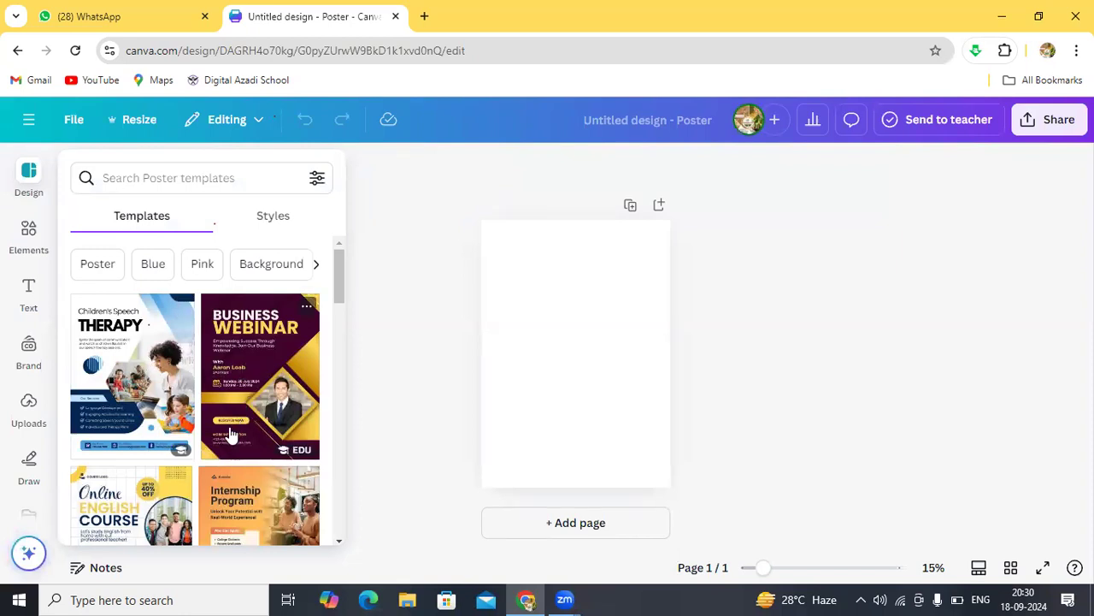
left_click(271, 387)
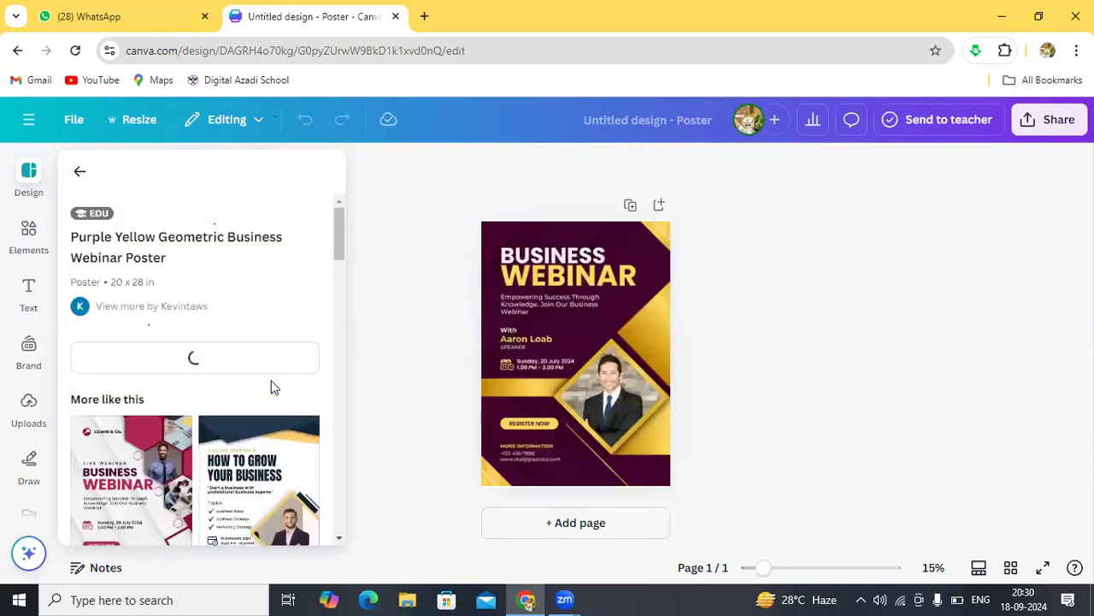
left_click(568, 282)
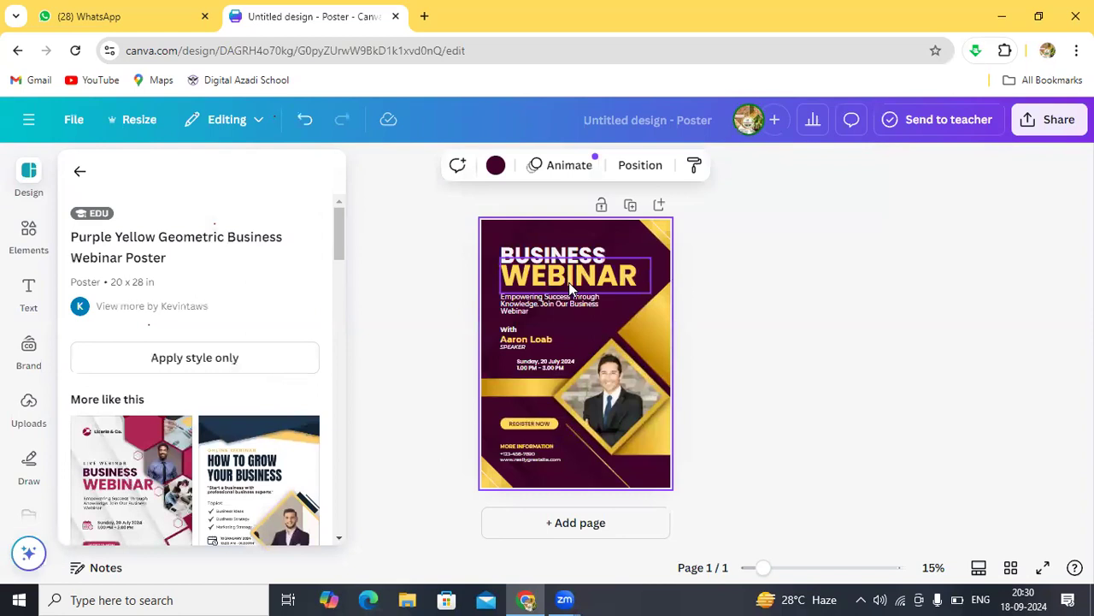
left_click(81, 173)
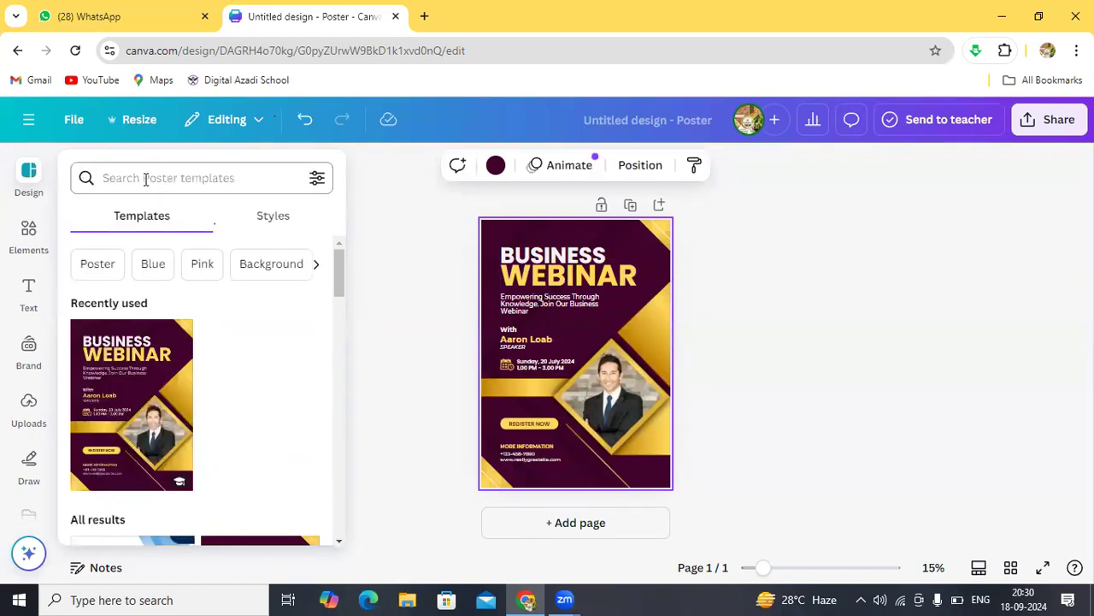
Step: Search poster templates for Farmers Market Posters and Farmers Meeting Posters
left_click(146, 179)
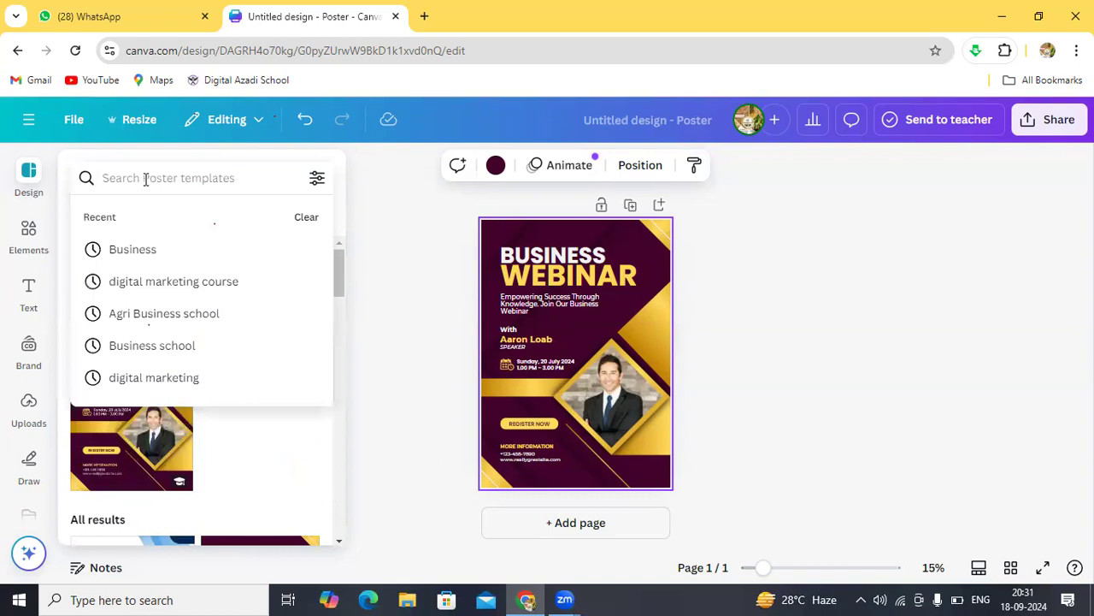
type("F")
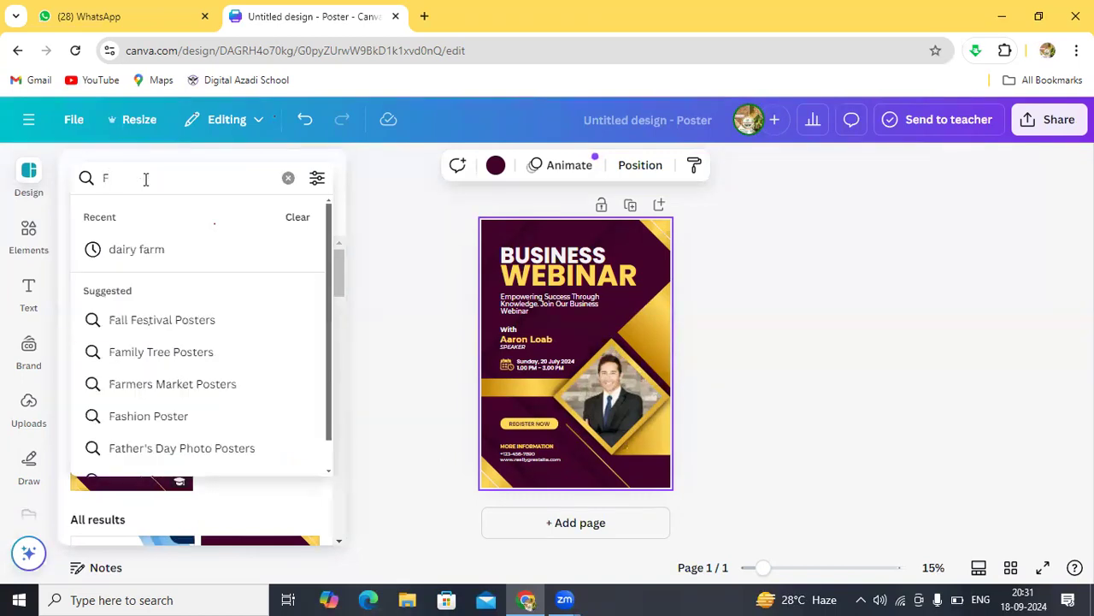
type("armer meeting")
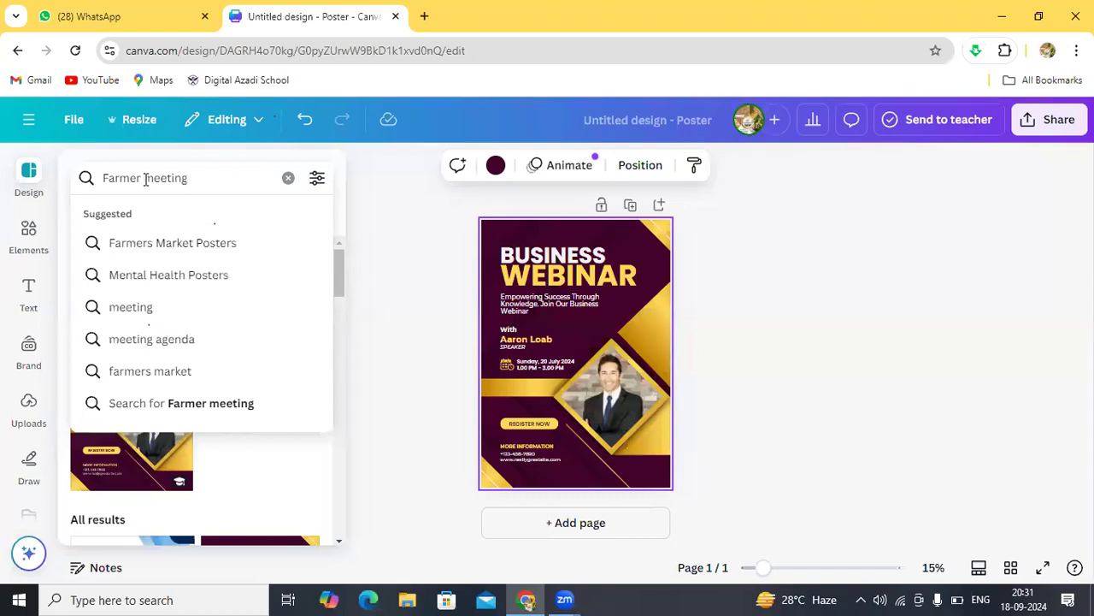
left_click(167, 242)
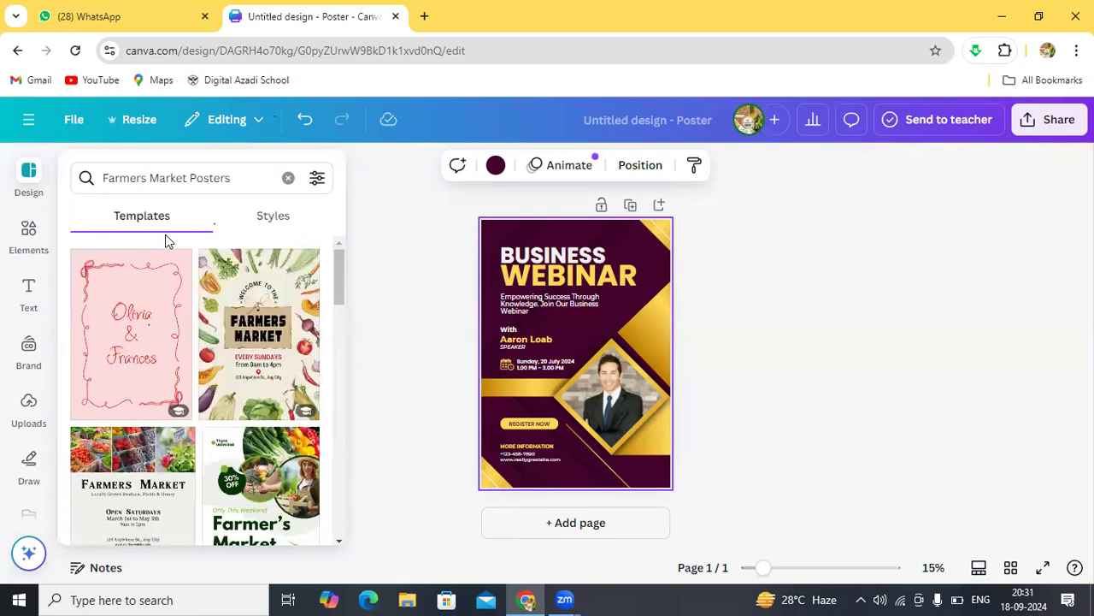
left_click(186, 180)
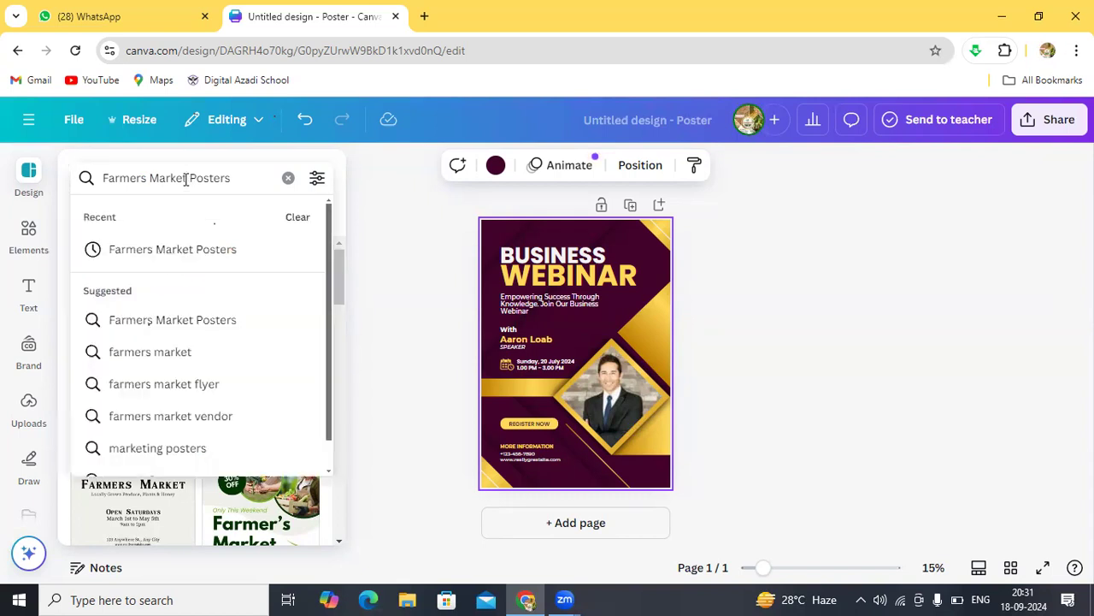
key("BackSpace")
key("BackSpace")
key("BackSpace")
key("BackSpace")
key("BackSpace")
type("ee")
type("tin")
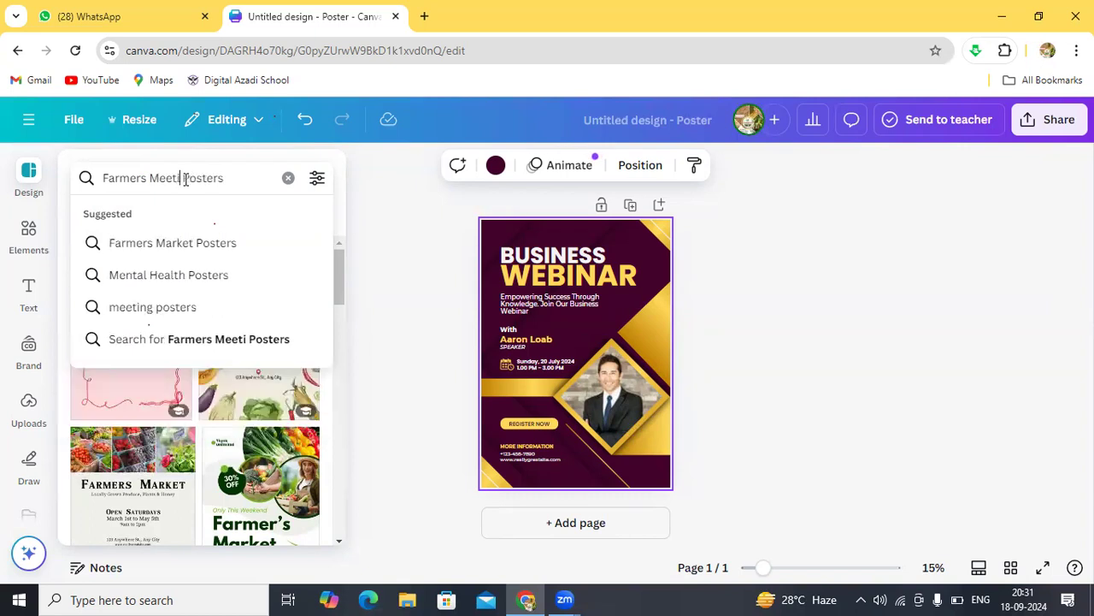
type("g")
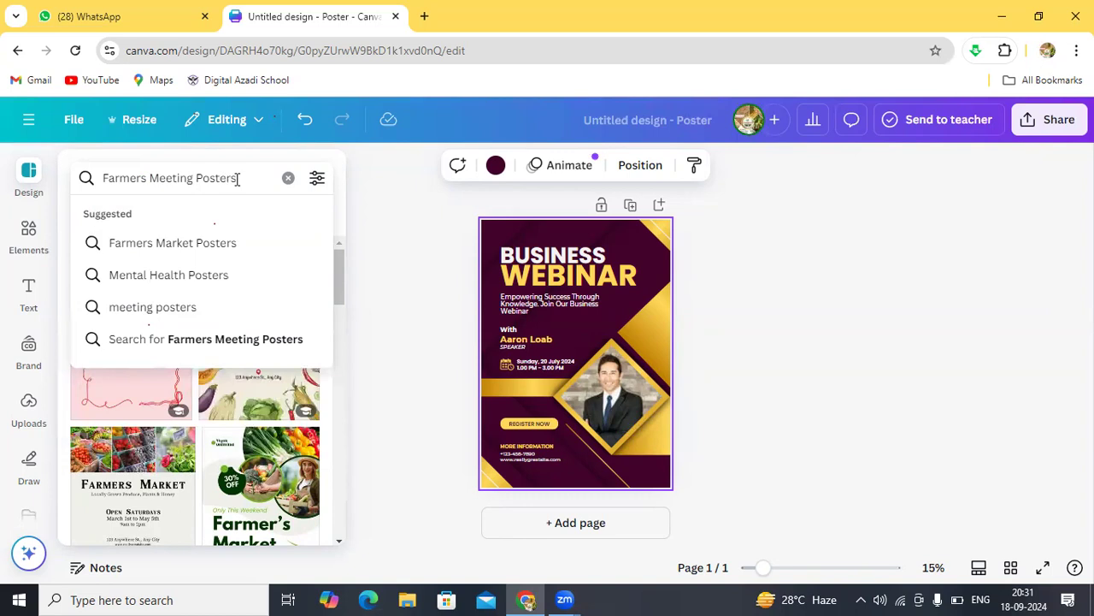
key("Return")
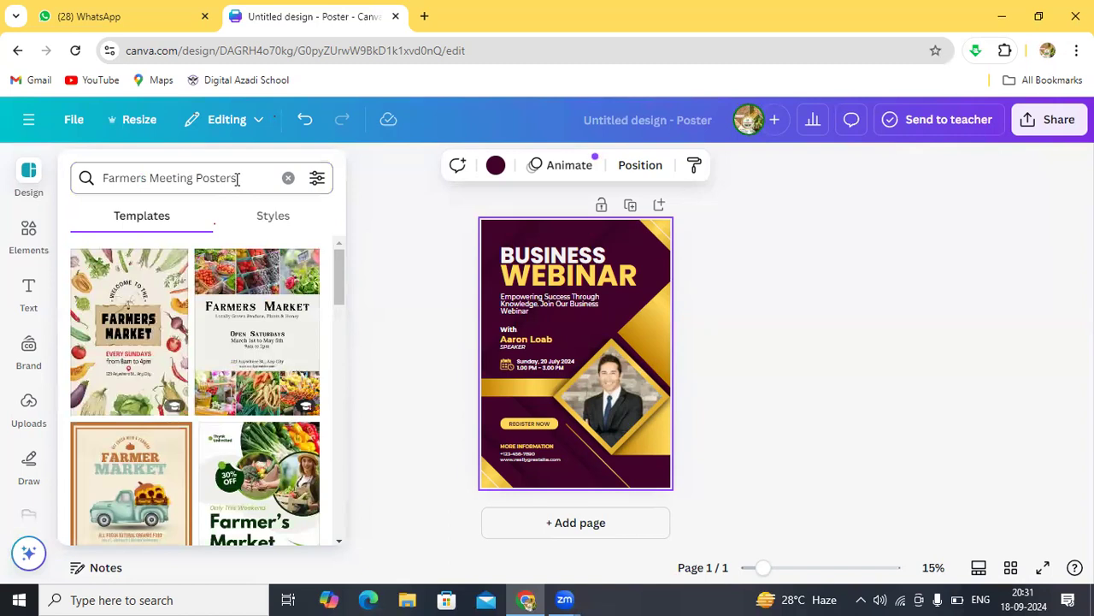
left_click(190, 177)
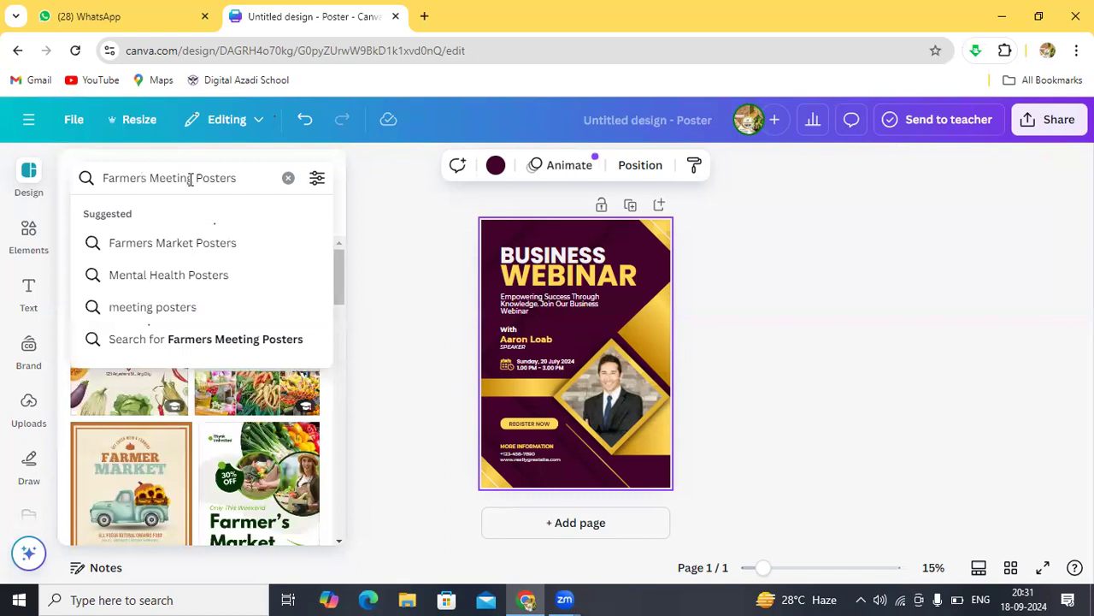
left_click(208, 247)
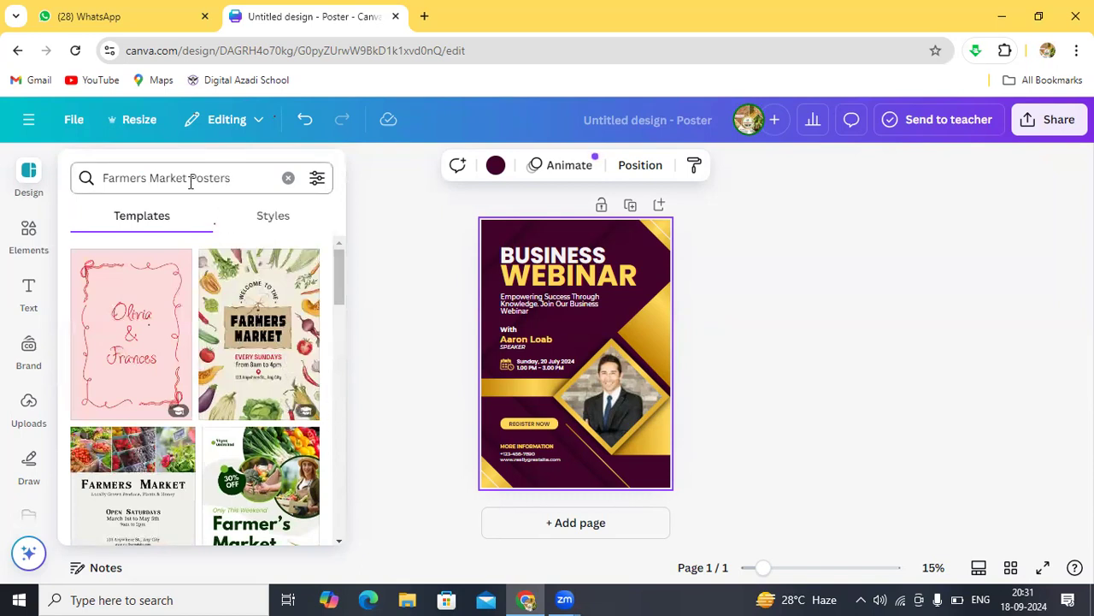
Step: Replace the template search with 'FPO meeting' and run it
left_click(231, 178)
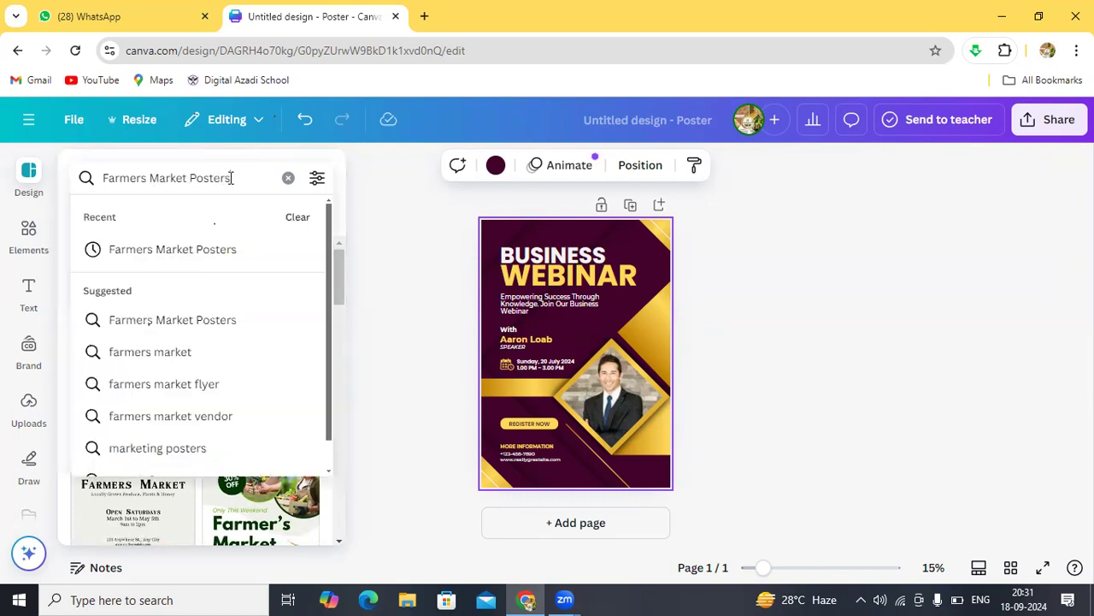
key("BackSpace")
key("BackSpace")
key("BackSpace")
key("BackSpace")
key("BackSpace")
key("BackSpace")
key("BackSpace")
key("BackSpace")
key("BackSpace")
key("BackSpace")
key("BackSpace")
key("BackSpace")
key("BackSpace")
key("BackSpace")
key("BackSpace")
key("BackSpace")
key("BackSpace")
key("BackSpace")
key("BackSpace")
key("BackSpace")
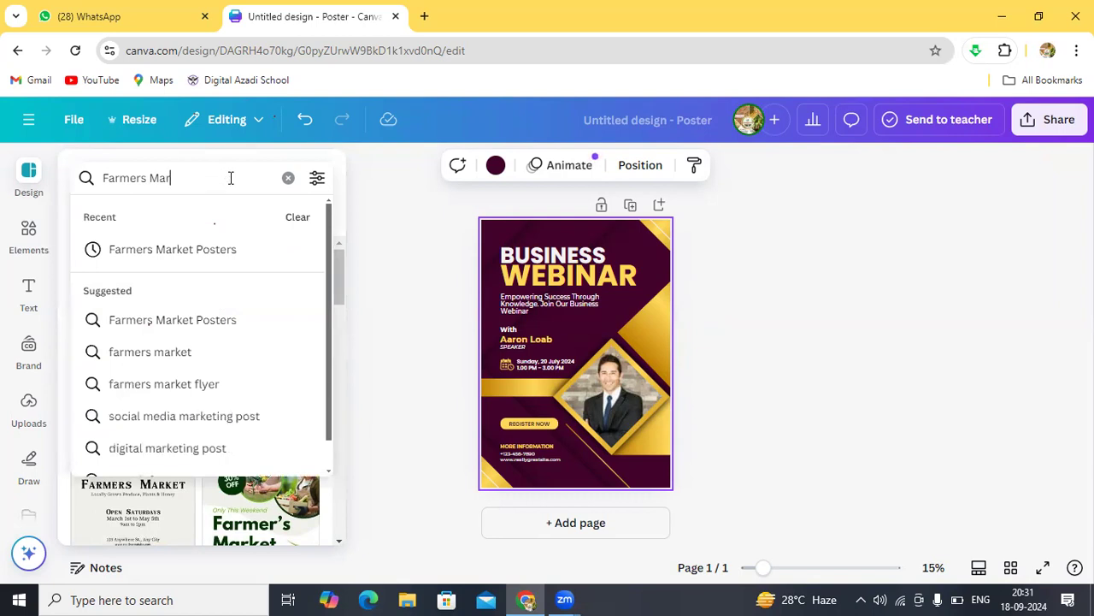
key("BackSpace")
key("BackSpace")
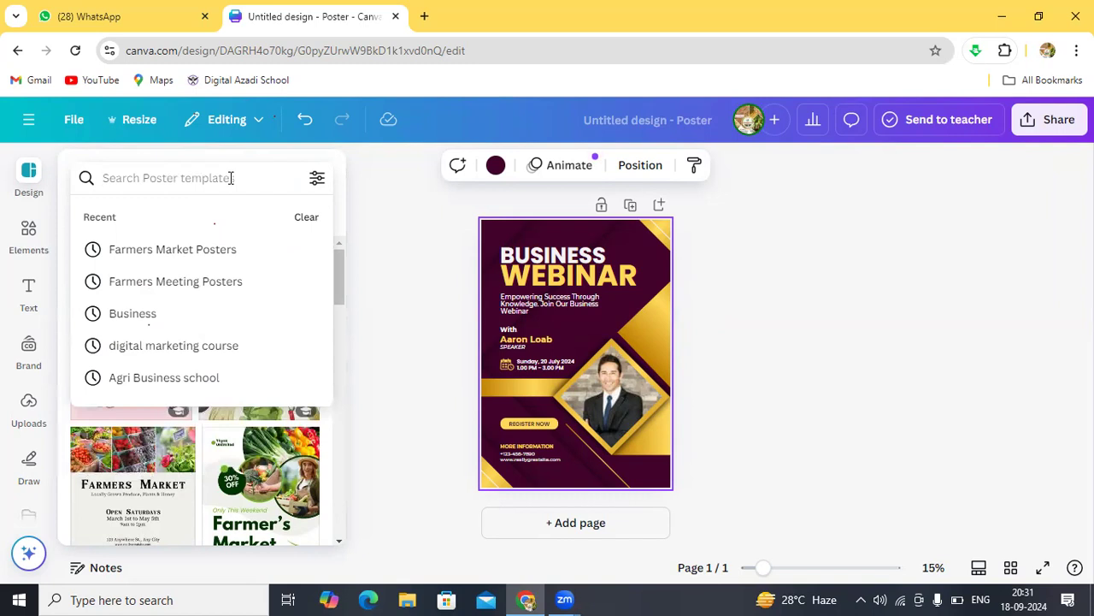
type("FPO")
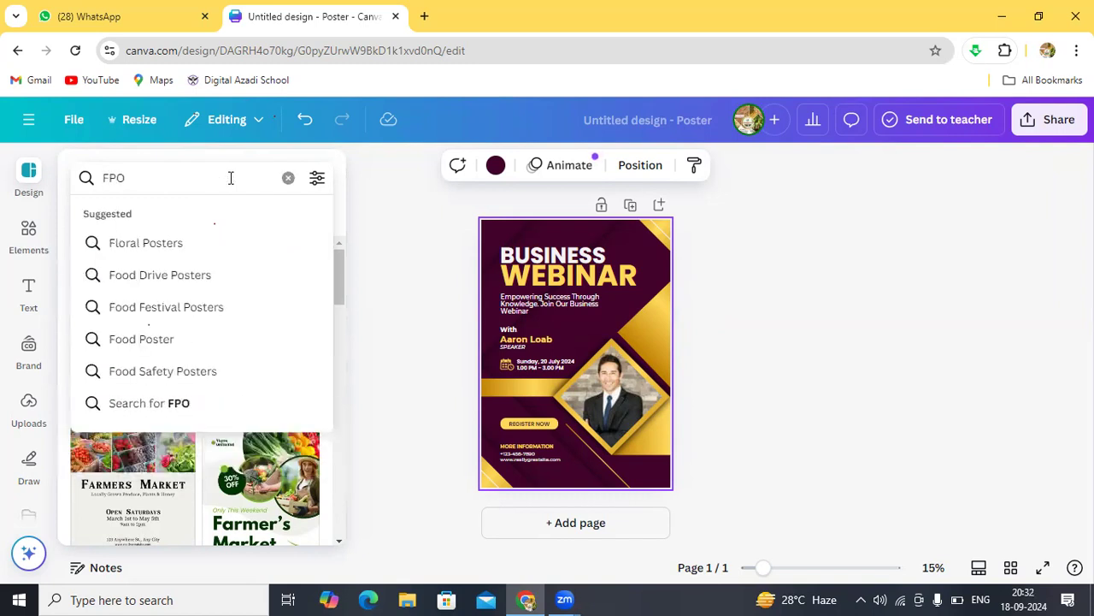
type(" mee")
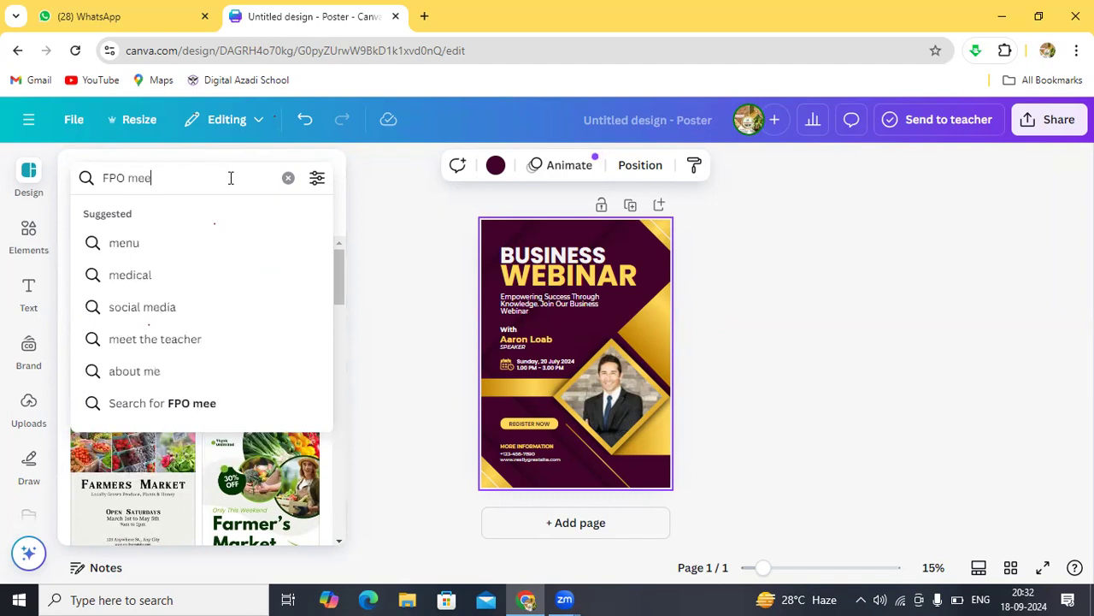
type("ting")
key("Return")
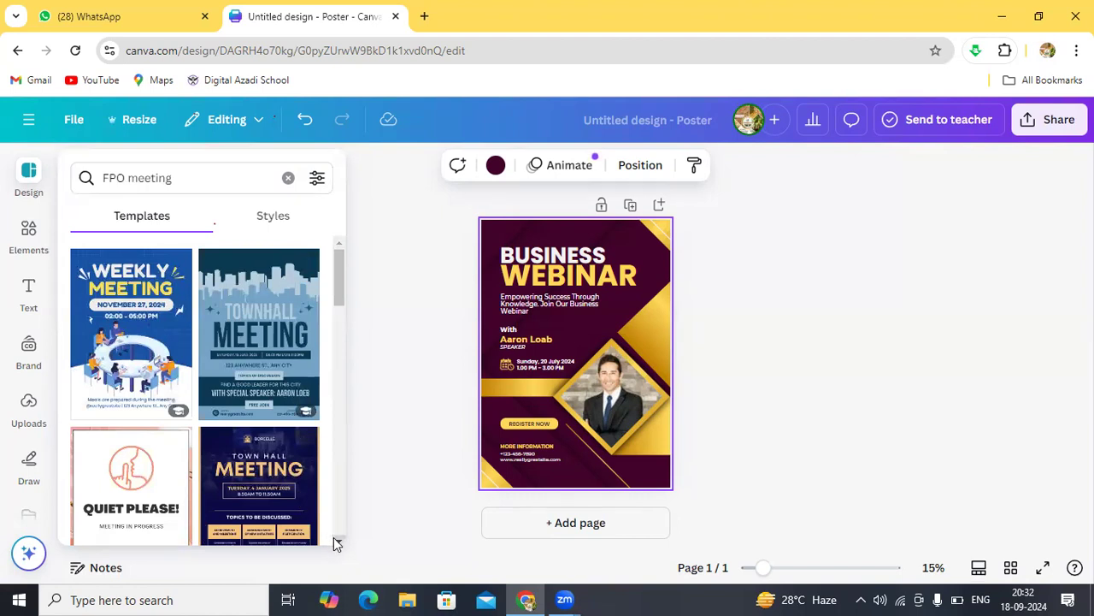
Step: Apply the Blue Modern Online Webinar Marketing Strategies template from the results
scroll(333, 543, "down", 5)
scroll(333, 537, "down", 4)
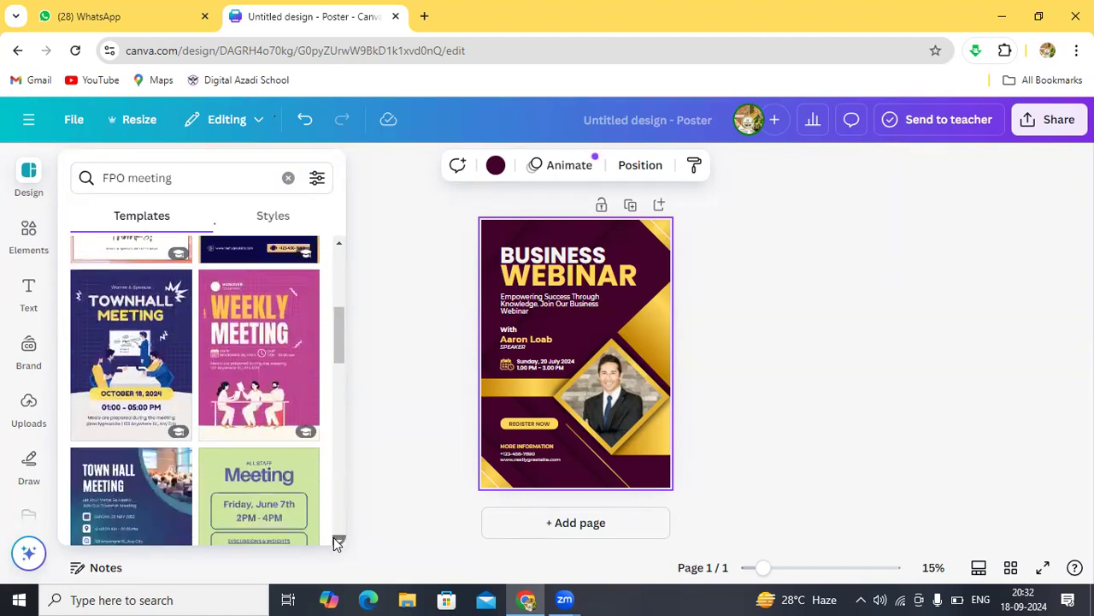
scroll(336, 539, "down", 4)
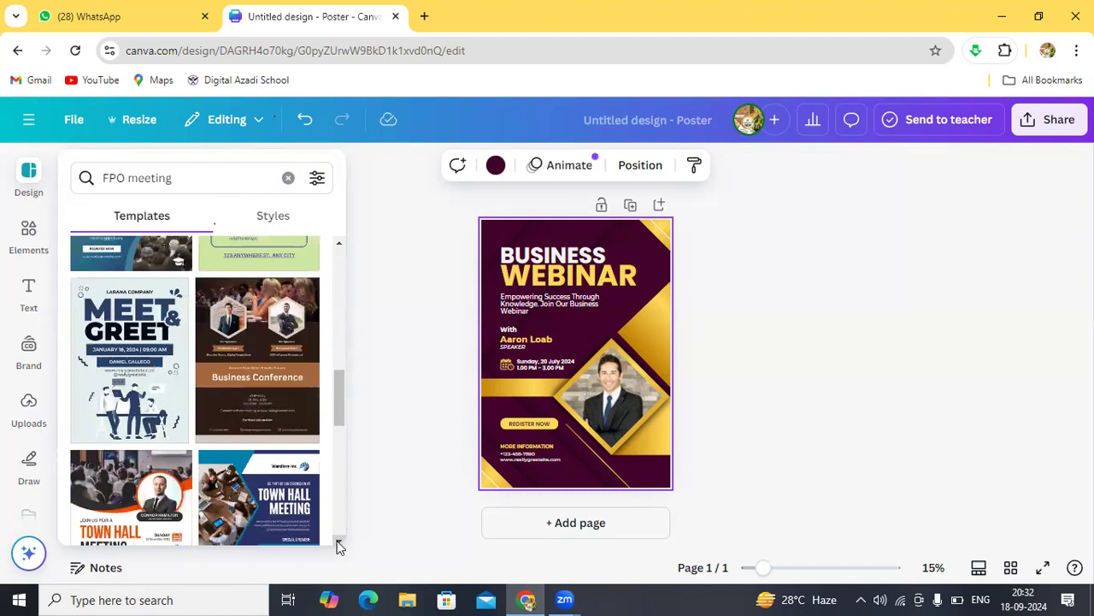
left_click(339, 544)
left_click(340, 543)
left_click(340, 544)
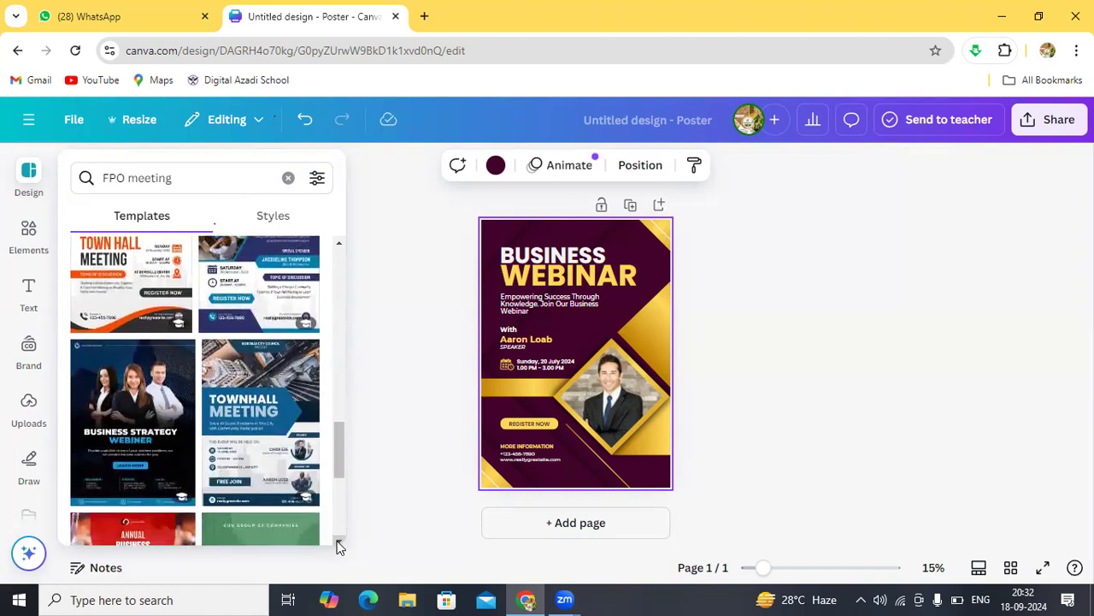
left_click(340, 544)
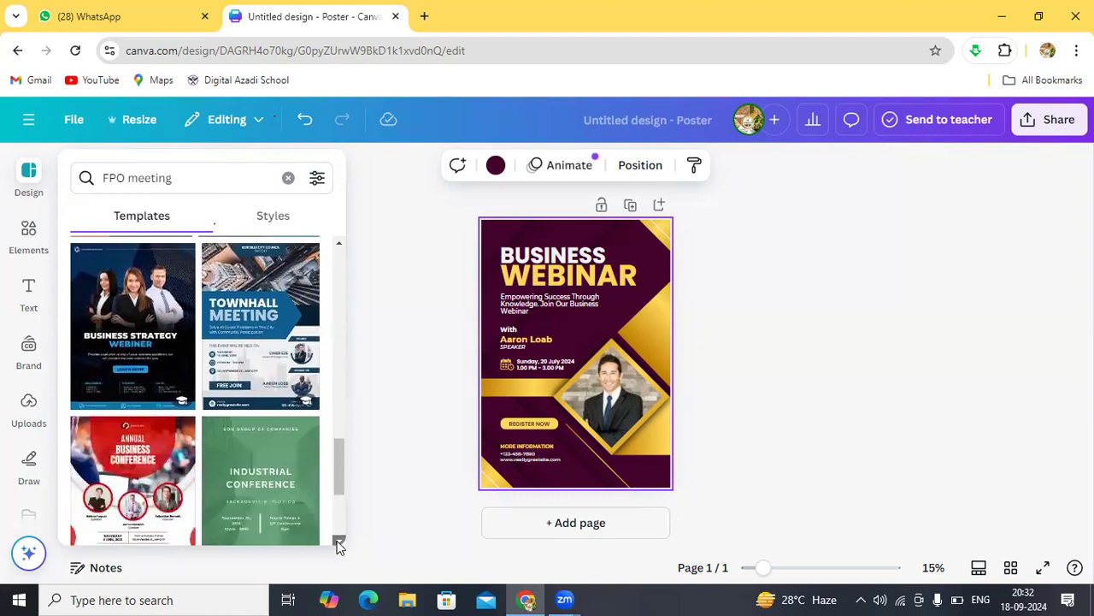
left_click(339, 544)
left_click(340, 544)
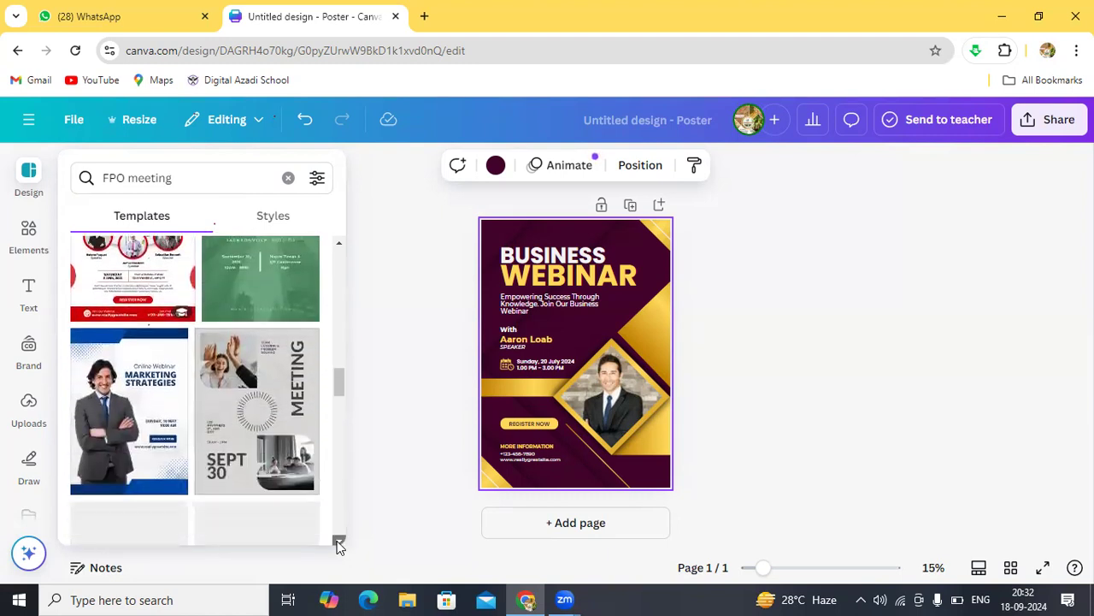
left_click(339, 543)
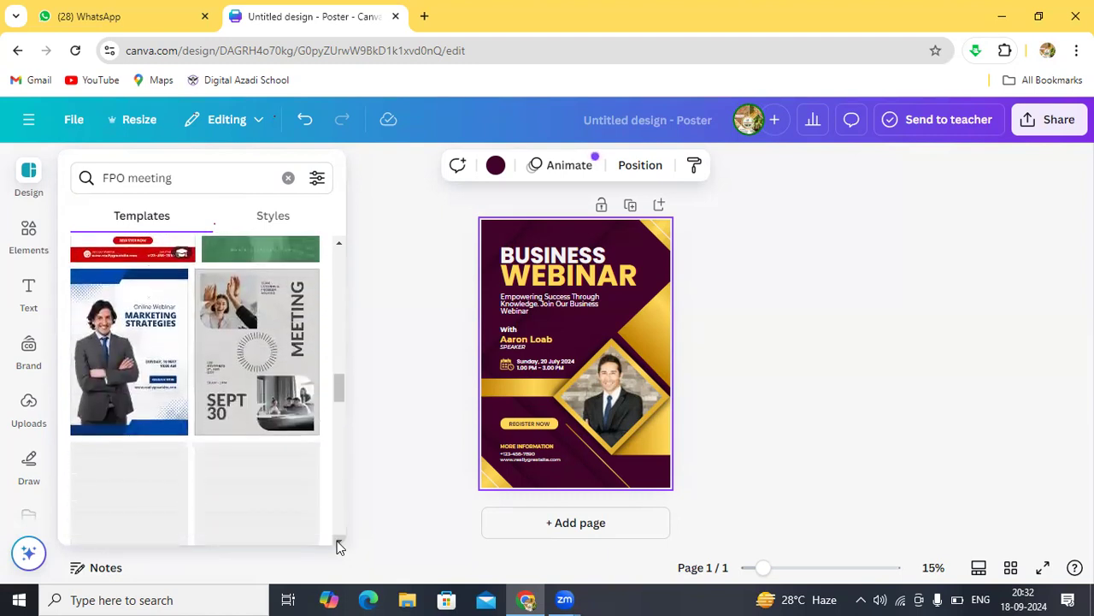
left_click(128, 378)
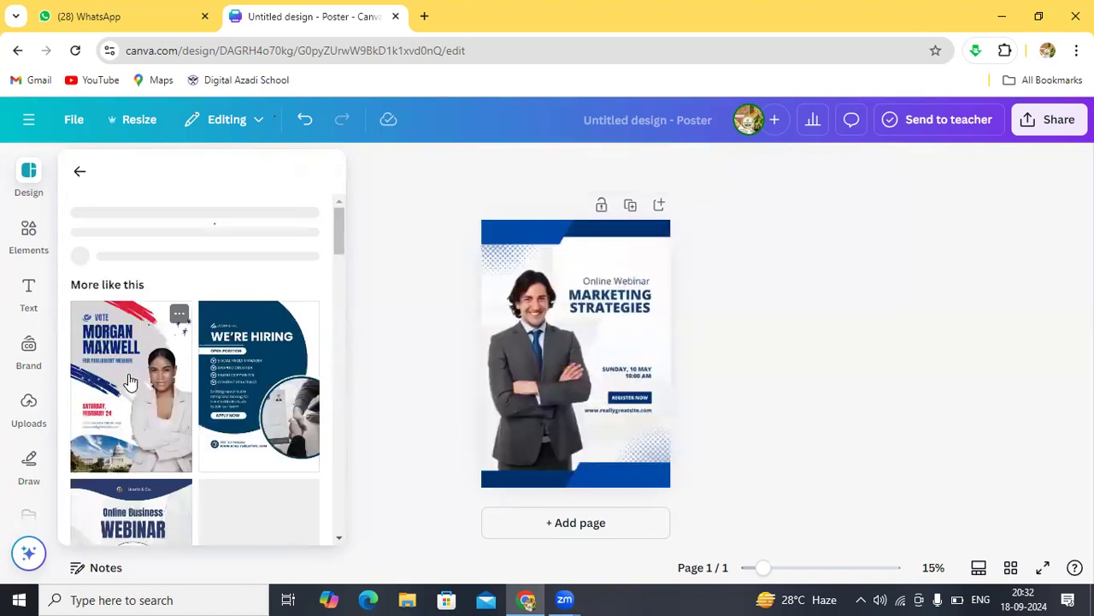
Step: Close the Design panel and drag the suited man's photo flush with the poster's left edge
left_click(539, 354)
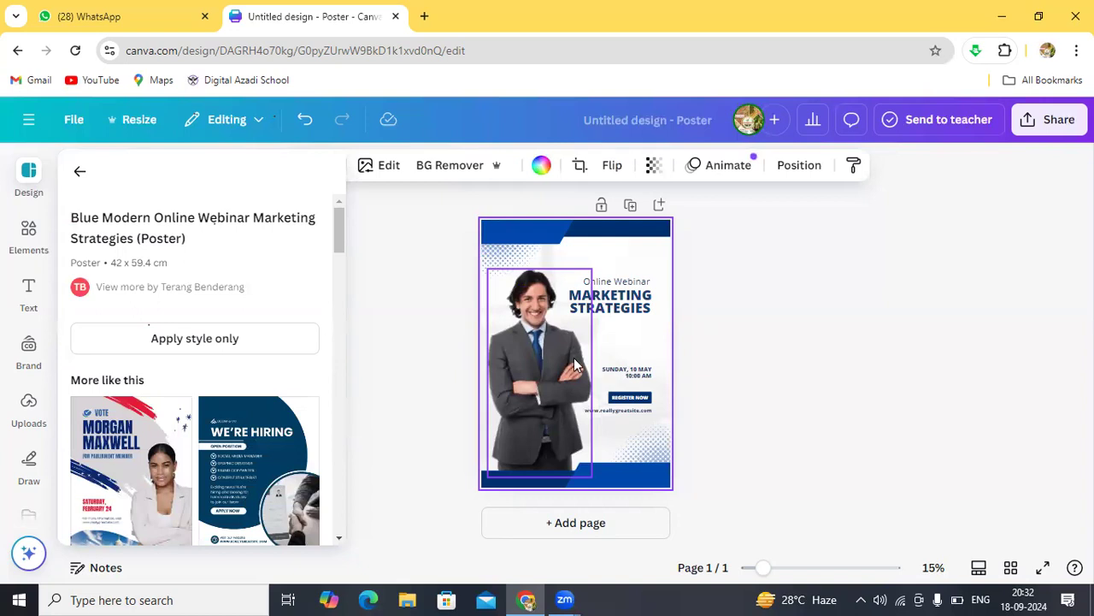
left_click(575, 359)
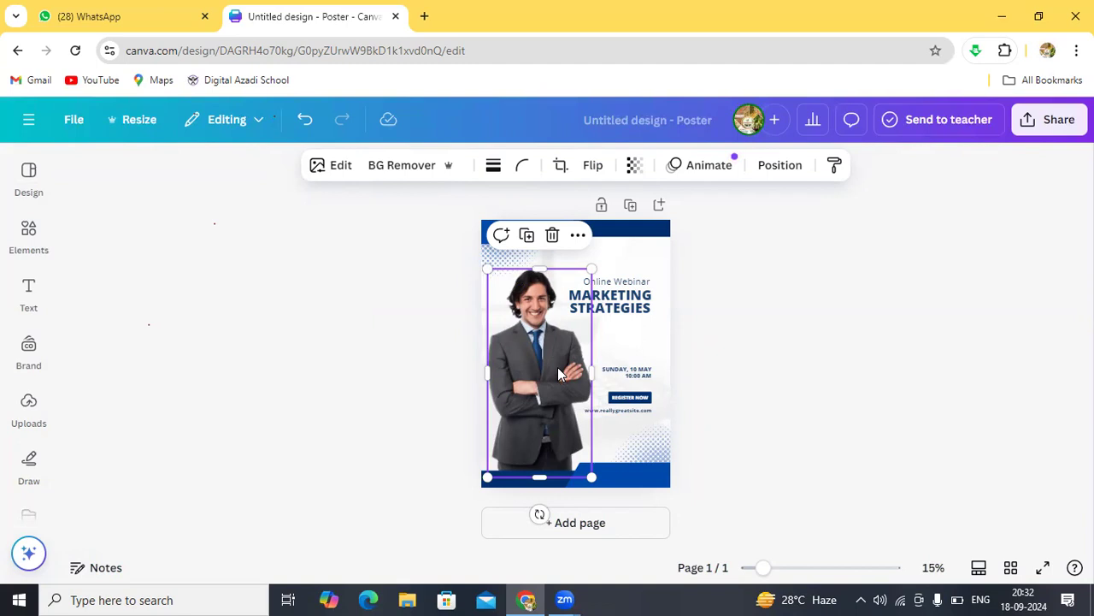
left_click_drag(554, 377, 530, 346)
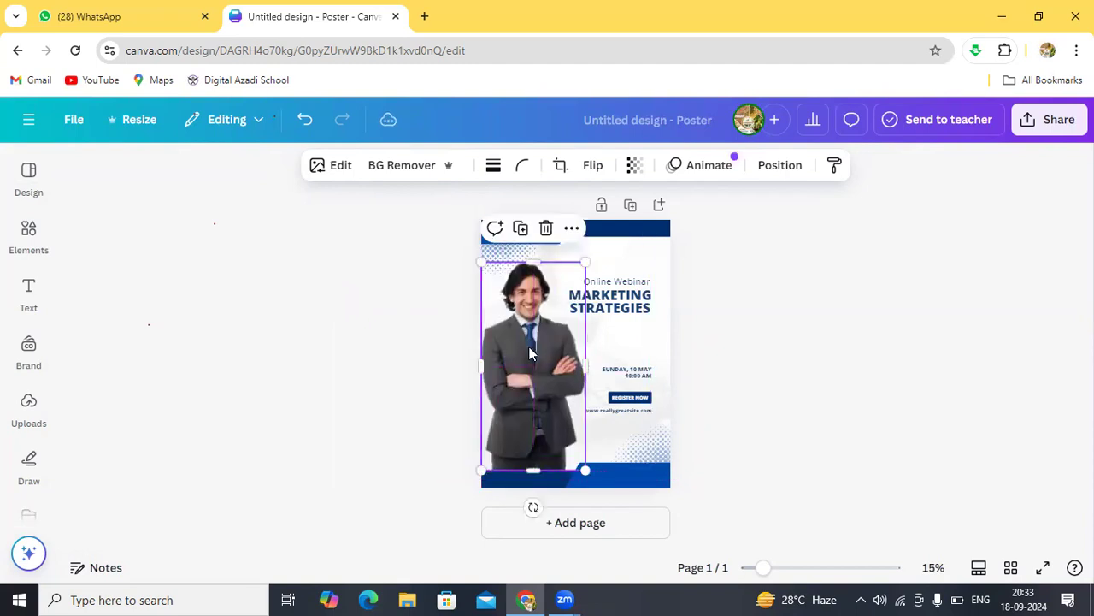
Step: Drag the MARKETING STRATEGIES title up to sit just beneath the Online Webinar line
left_click(614, 312)
left_click_drag(614, 311, 623, 258)
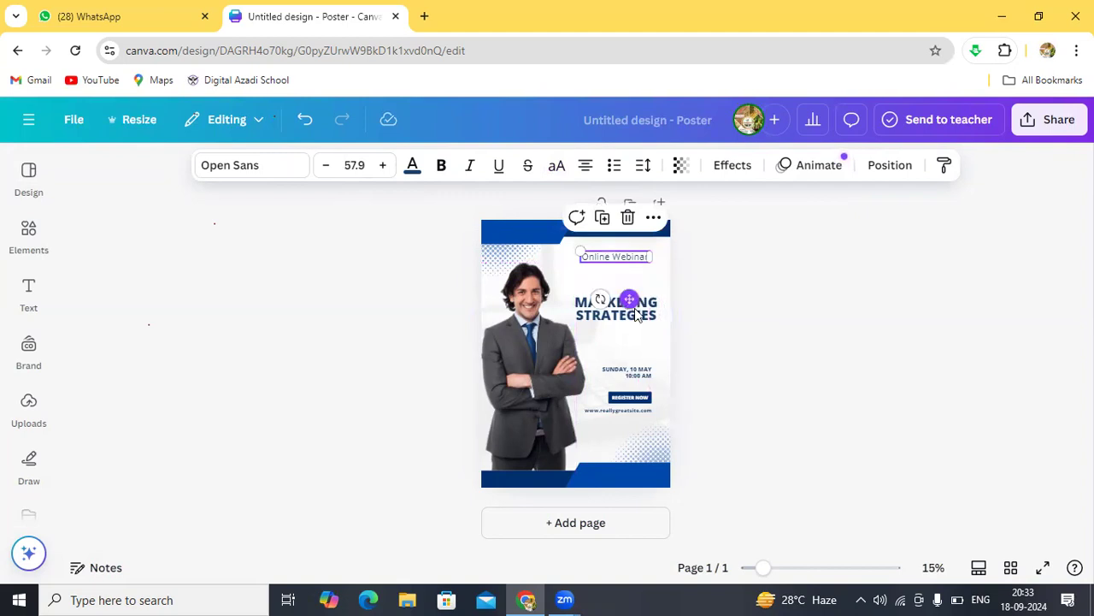
left_click_drag(636, 313, 640, 285)
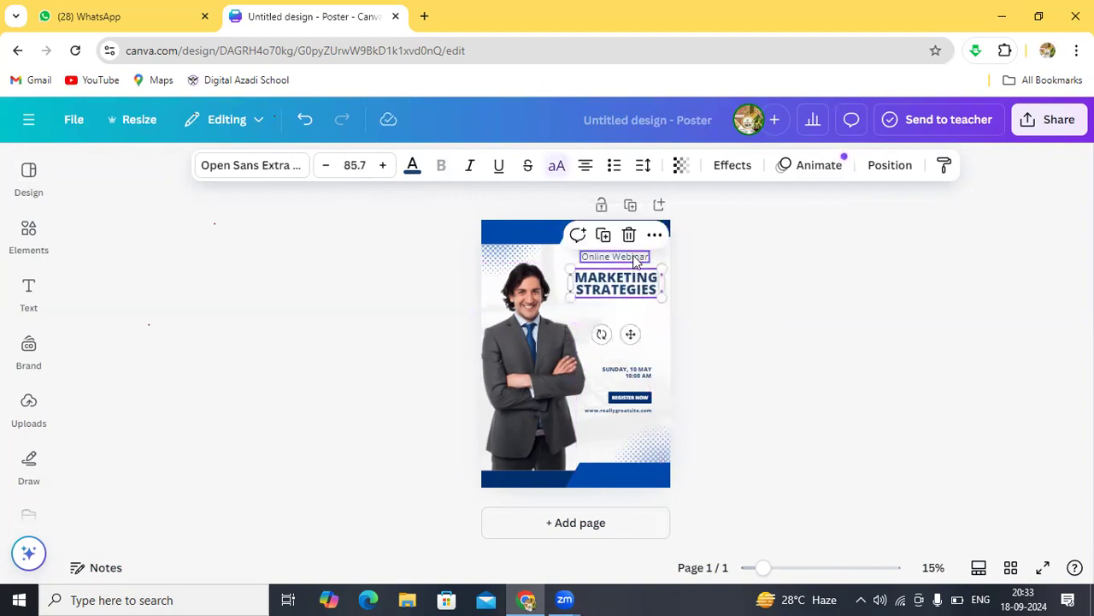
left_click(635, 258)
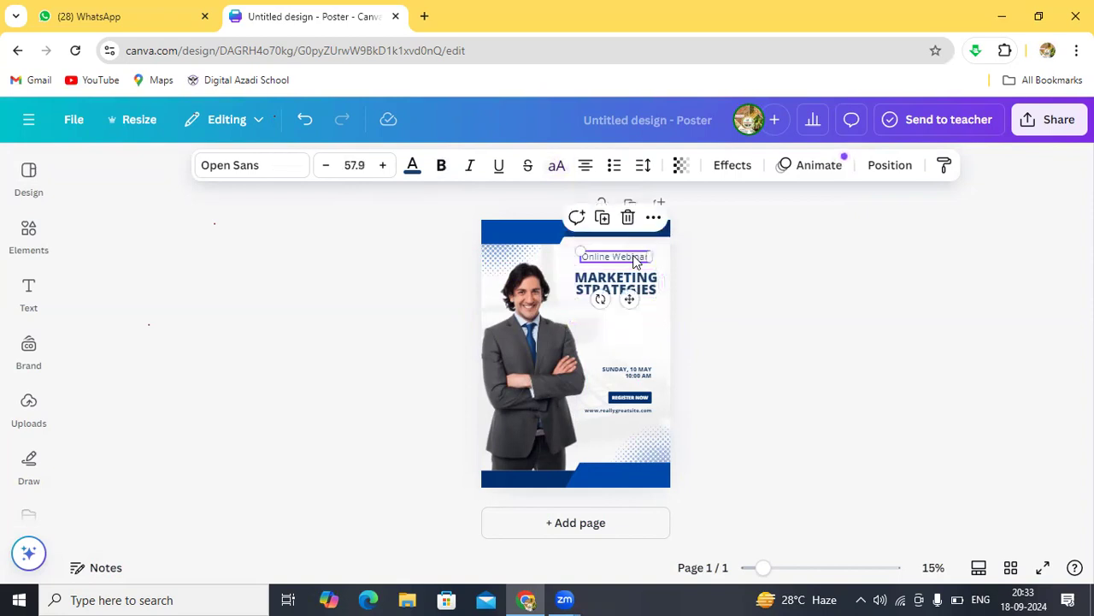
left_click(635, 258)
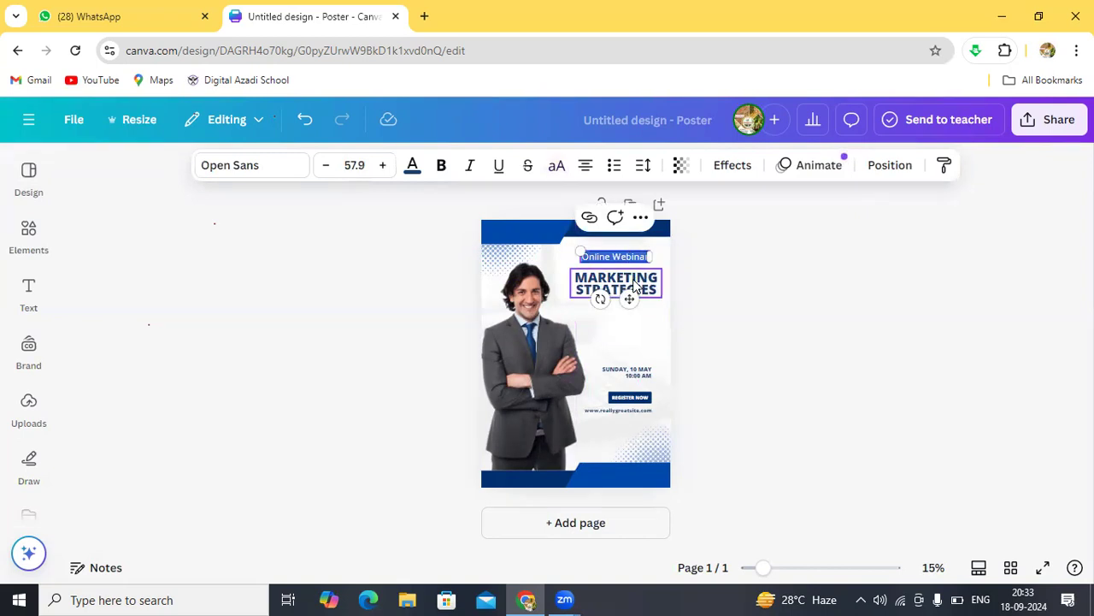
left_click(638, 287)
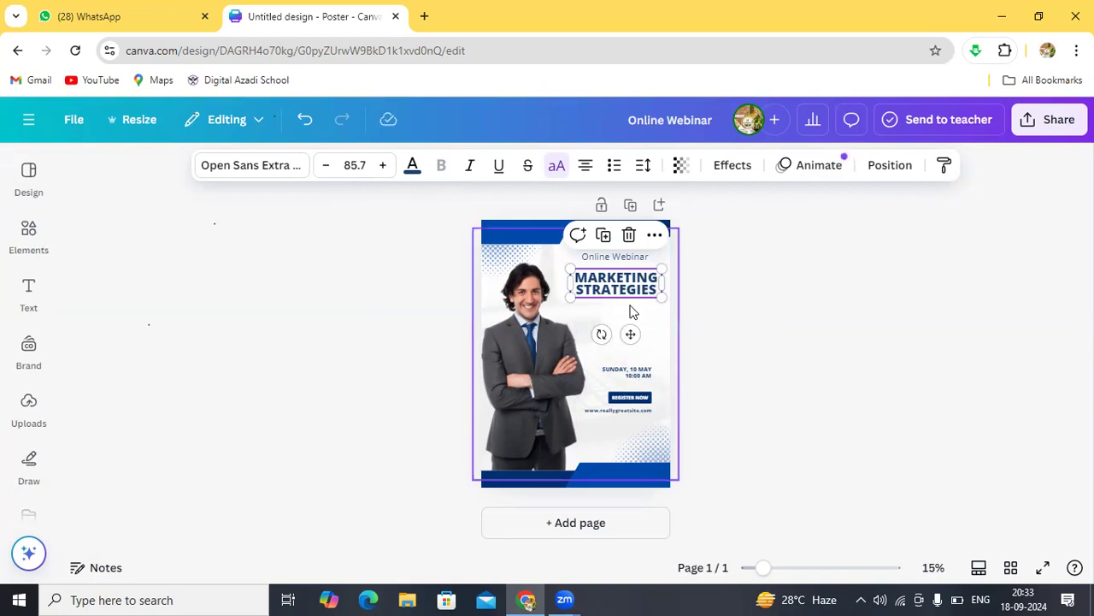
left_click(630, 312)
left_click(639, 286)
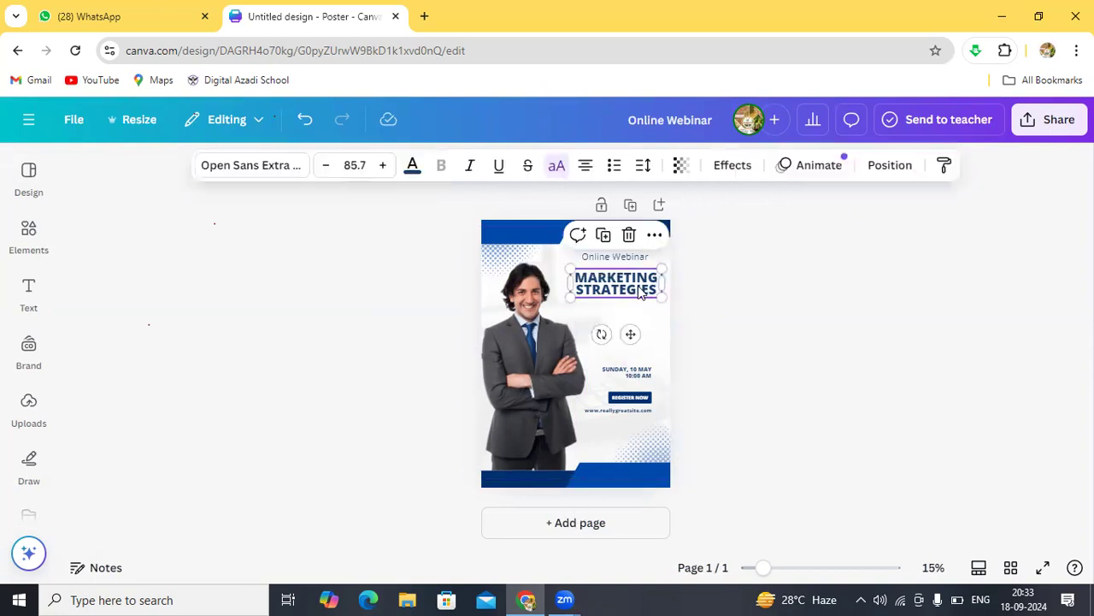
Step: Retype the main title as 'DIGITAL MARKETING', then select the SUNDAY, 10 MAY date line
left_click(639, 286)
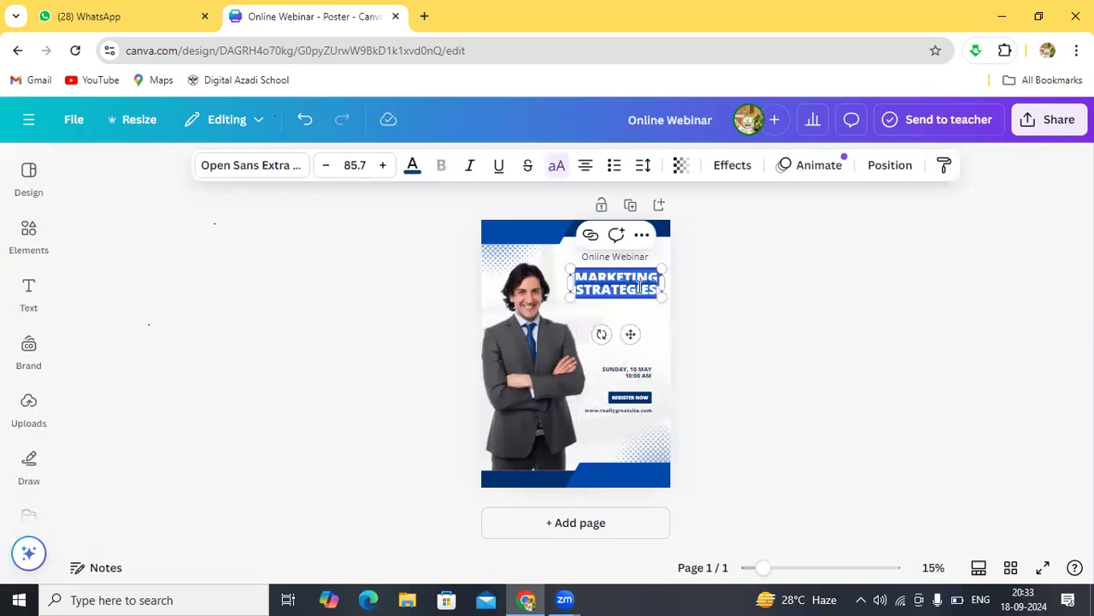
type("DIGITA")
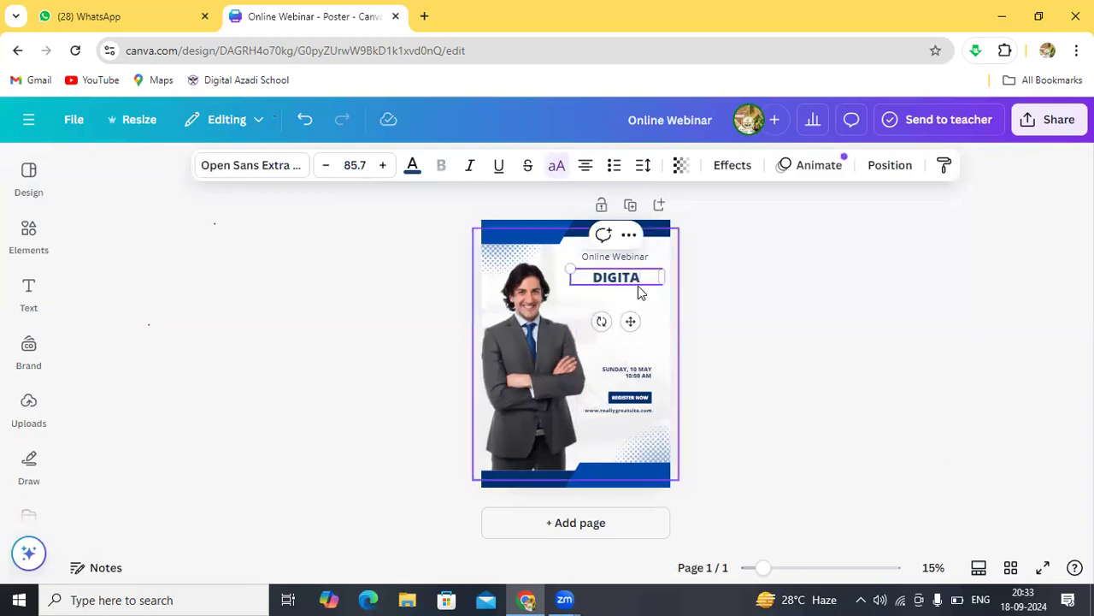
type("L MARKETING")
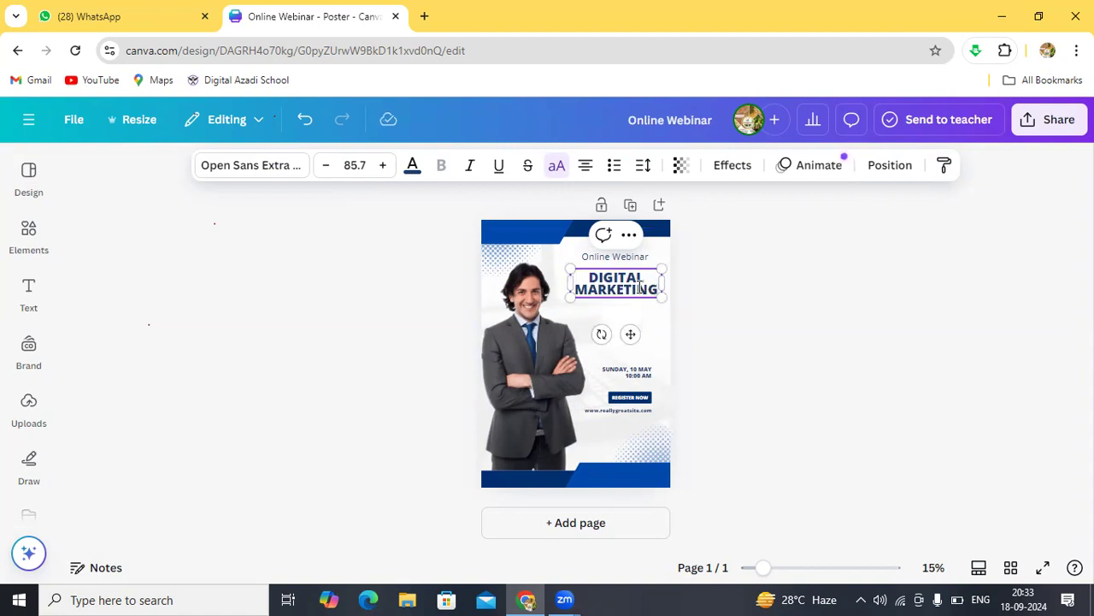
left_click(633, 373)
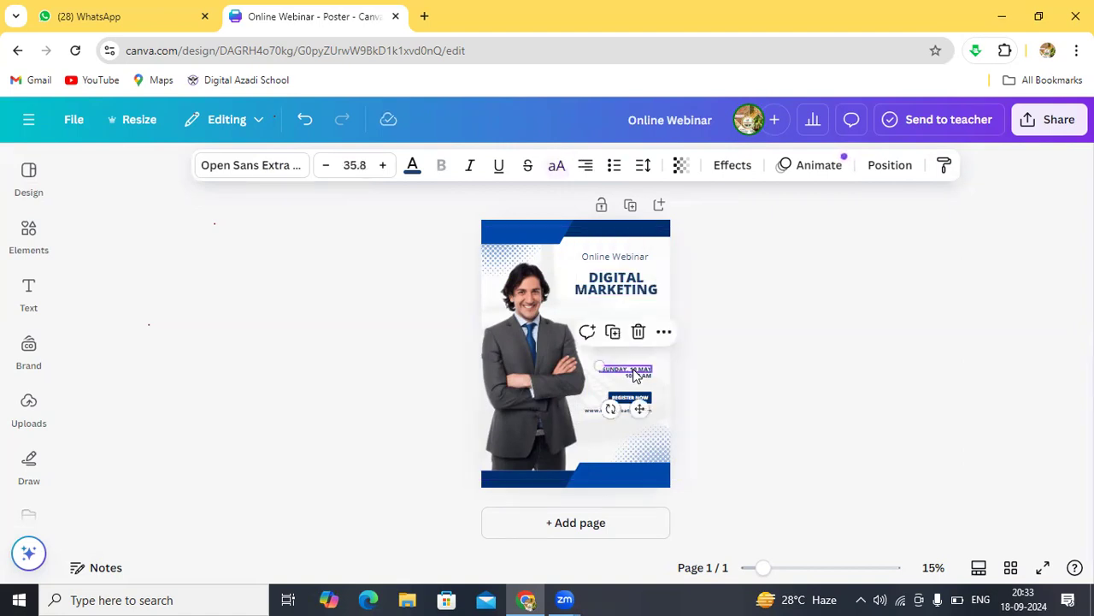
left_click(633, 374)
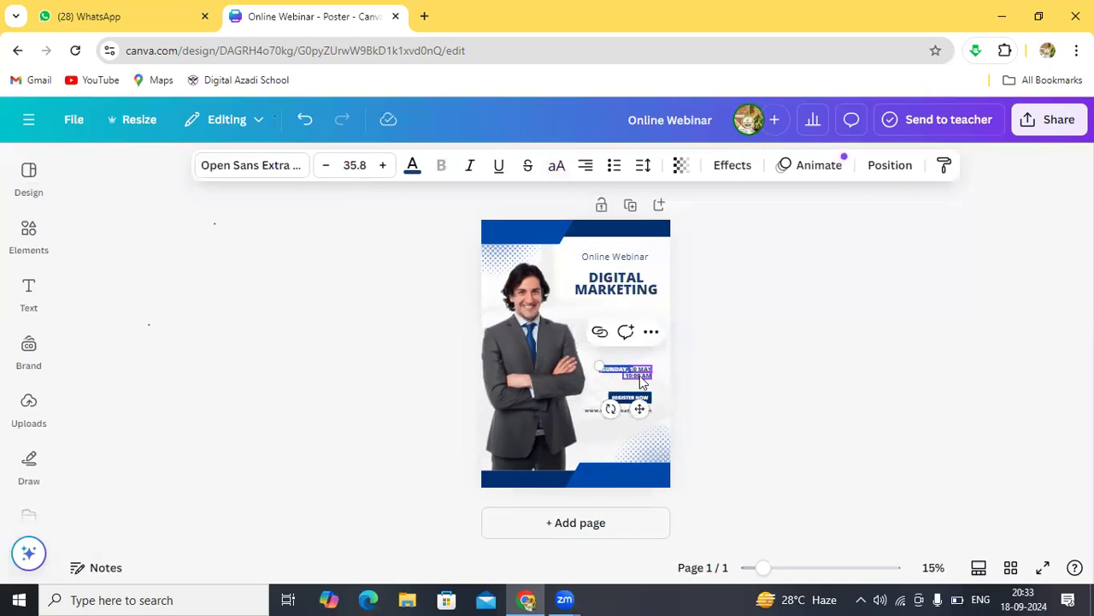
left_click(636, 359)
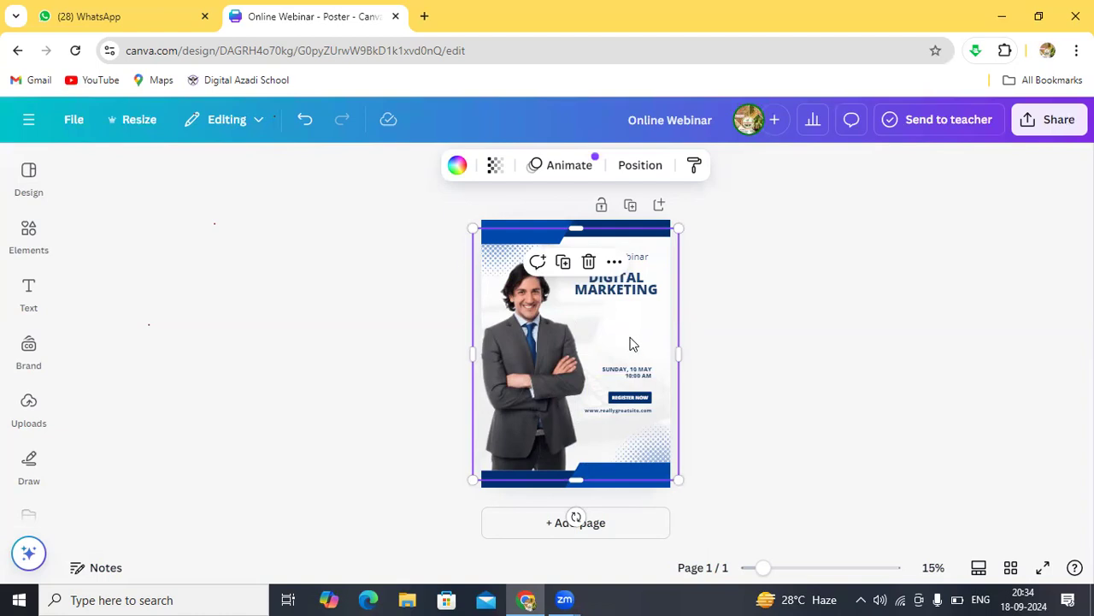
Step: Zoom in and rewrite the date as '18 Sep. 2024', after first trying 18/09/2024
scroll(630, 343, "up", 5)
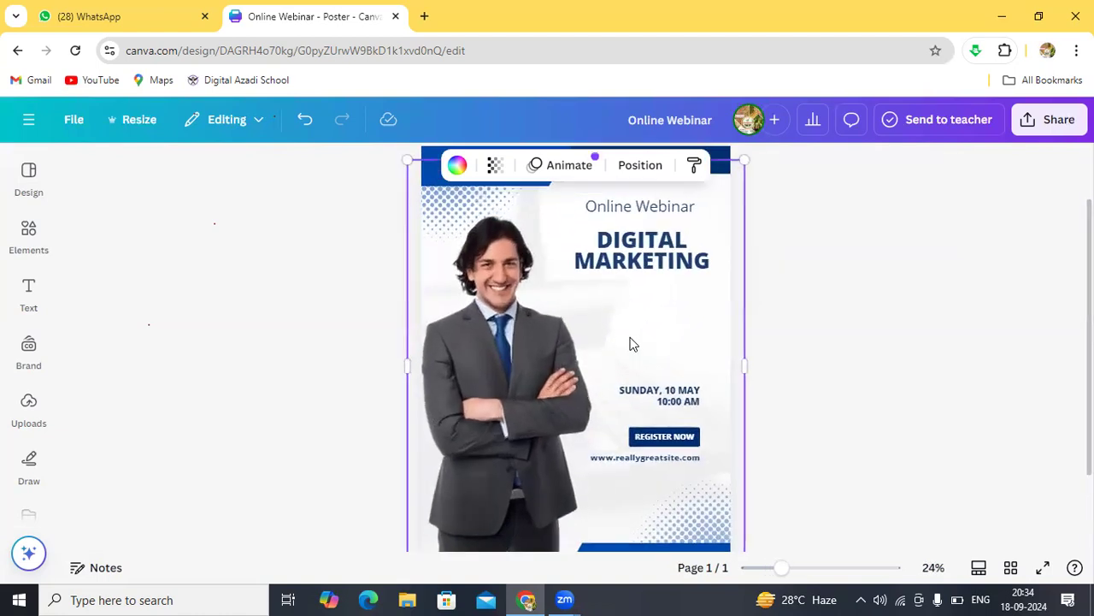
scroll(630, 344, "up", 5)
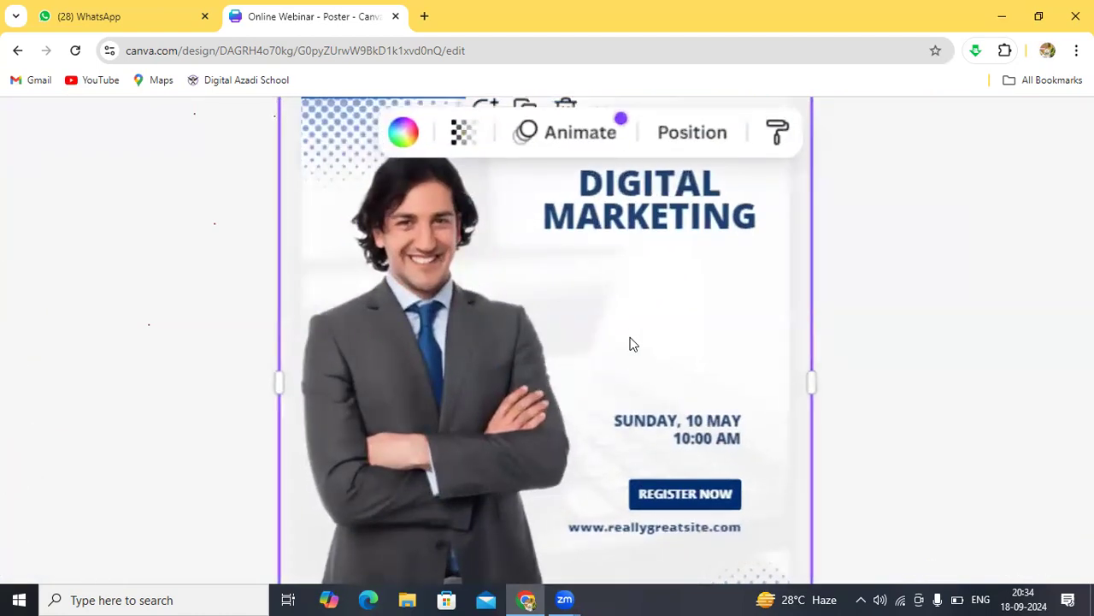
left_click(661, 428)
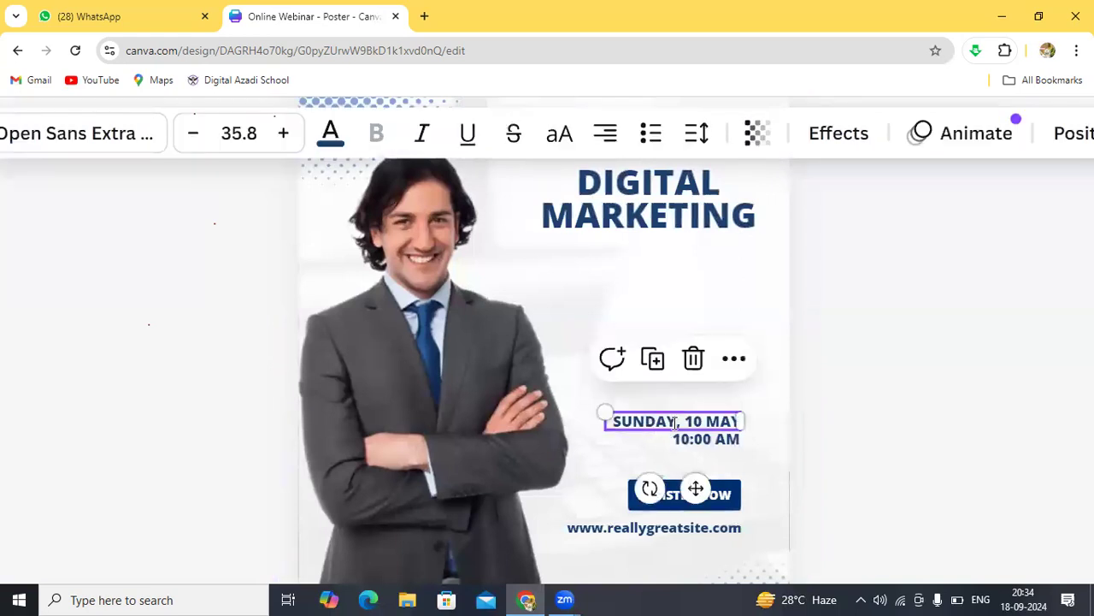
left_click(676, 423)
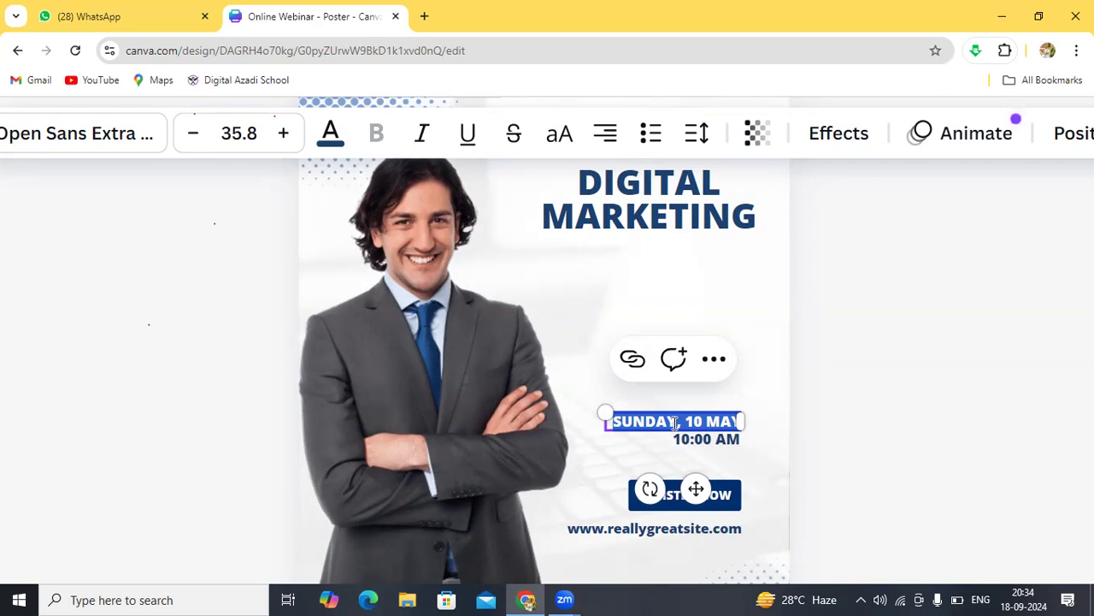
left_click(676, 422)
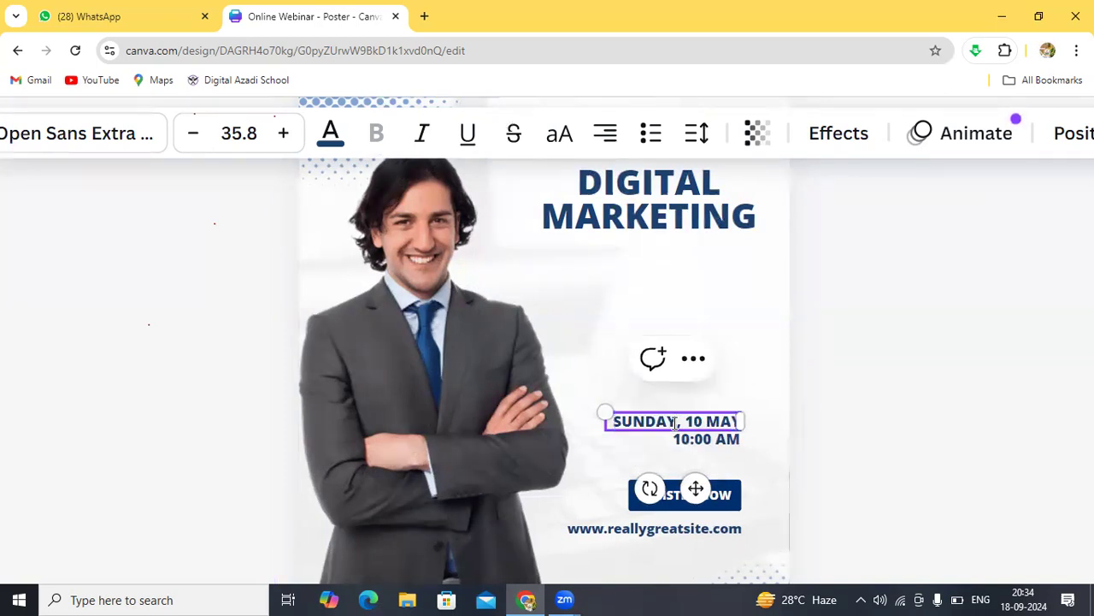
key("BackSpace")
key("BackSpace")
key("BackSpace")
key("BackSpace")
key("BackSpace")
key("BackSpace")
key("BackSpace")
key("BackSpace")
key("BackSpace")
key("BackSpace")
key("BackSpace")
key("BackSpace")
key("BackSpace")
key("BackSpace")
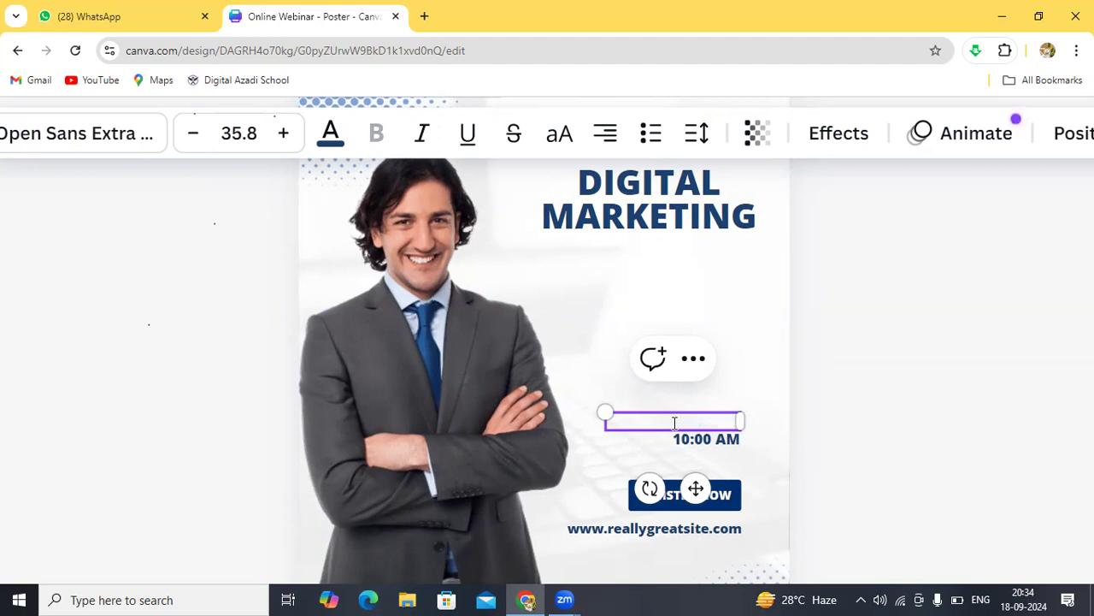
type("18/09/2024")
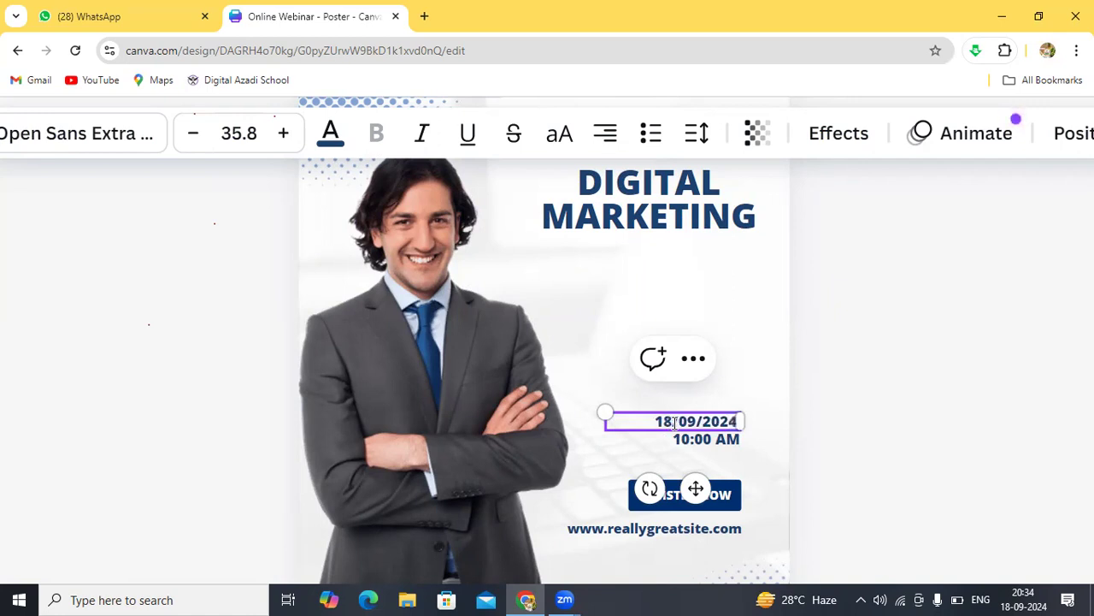
key("BackSpace")
key("BackSpace")
key("BackSpace")
key("BackSpace")
key("BackSpace")
key("BackSpace")
key("BackSpace")
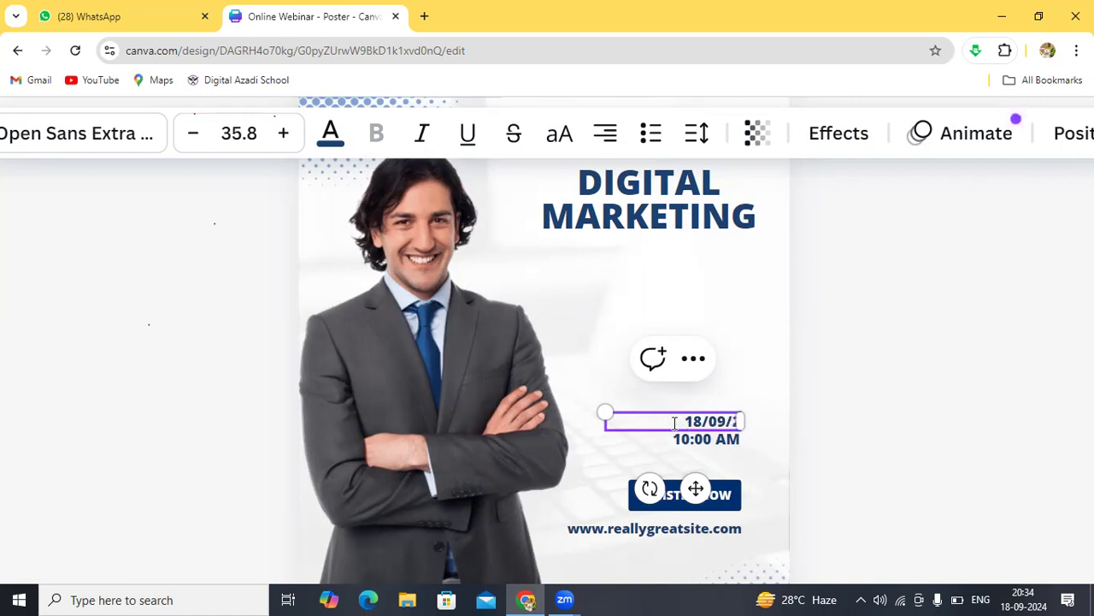
key("BackSpace")
key("BackSpace")
type("Sep. 2024")
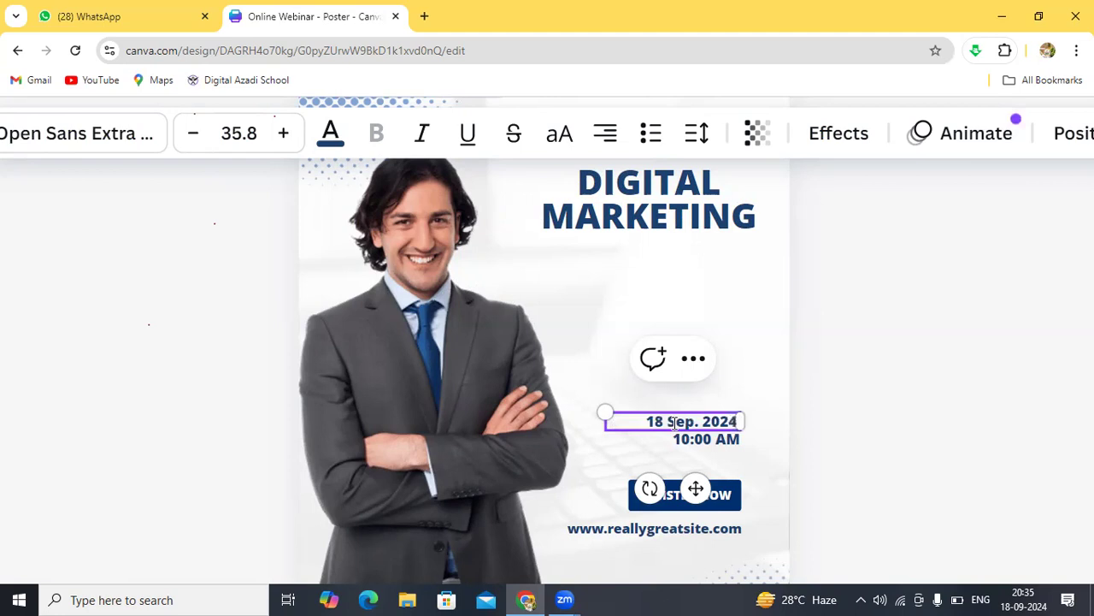
Step: Edit the time line to read 8:00 PM, then briefly select the REGISTER NOW text
left_click(703, 439)
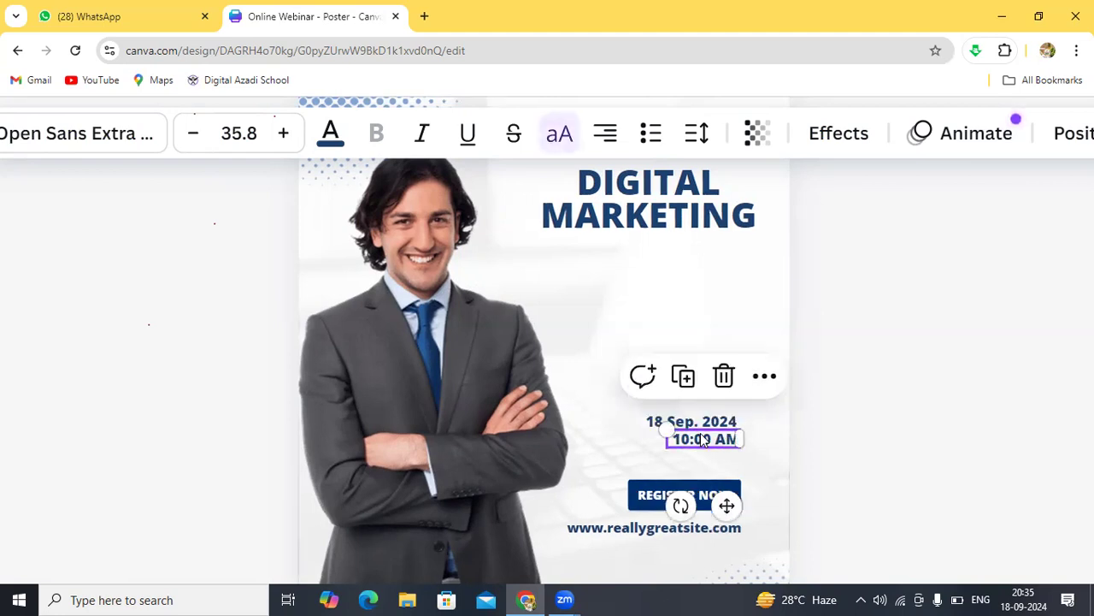
double_click(699, 440)
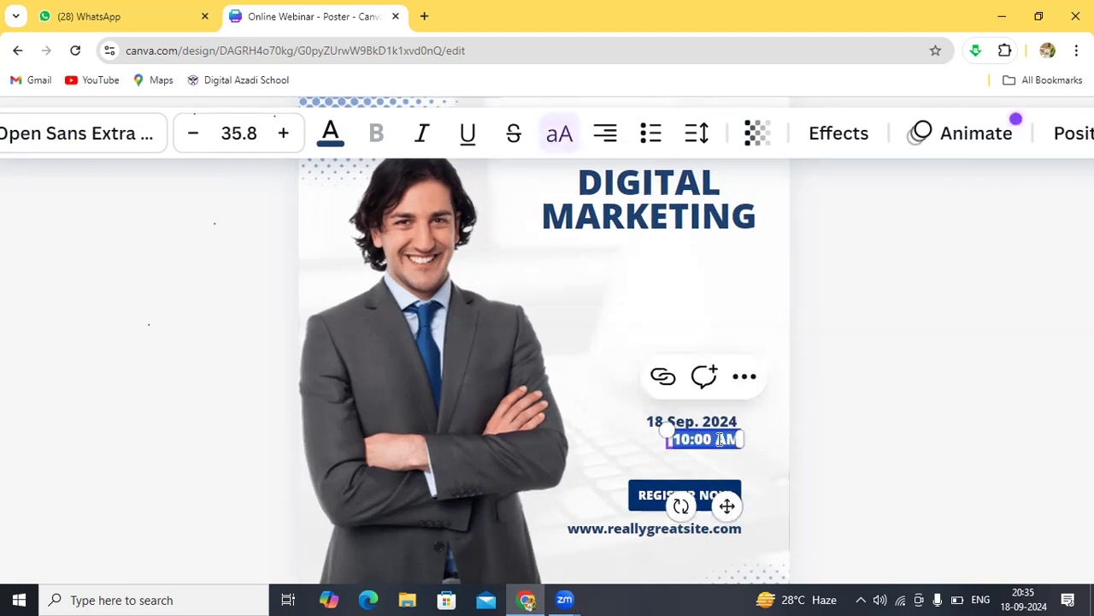
left_click(689, 440)
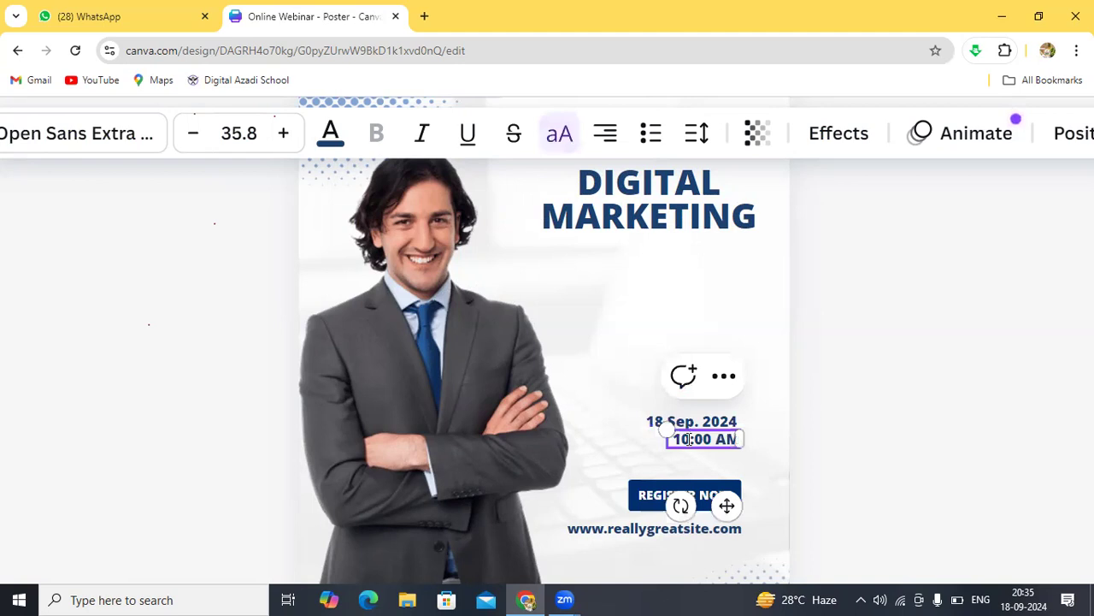
key("BackSpace")
key("BackSpace")
type("8")
key("BackSpace")
type("P")
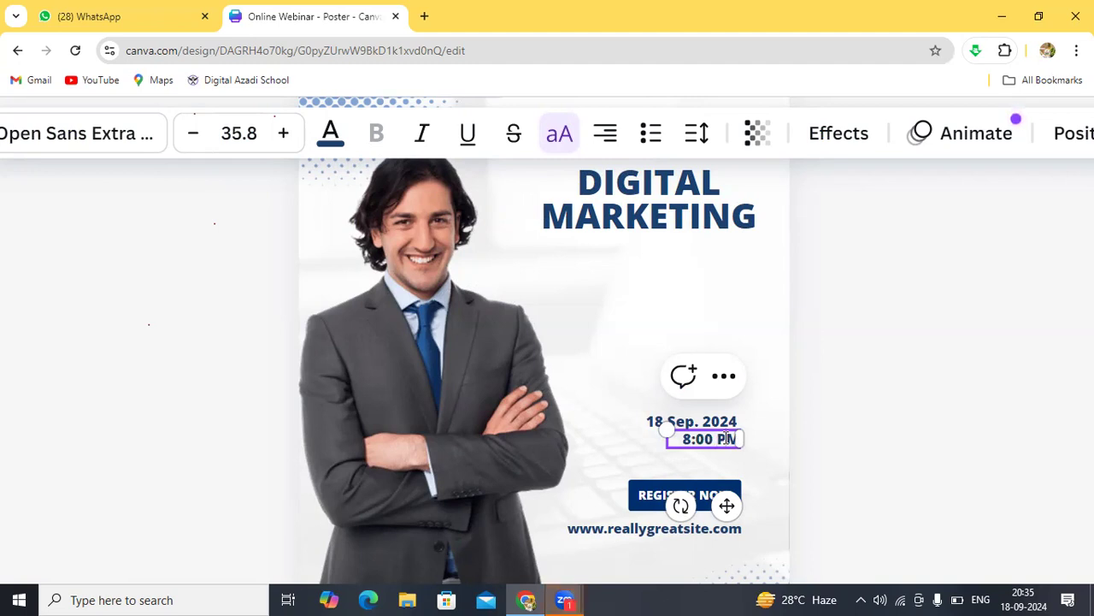
left_click(655, 463)
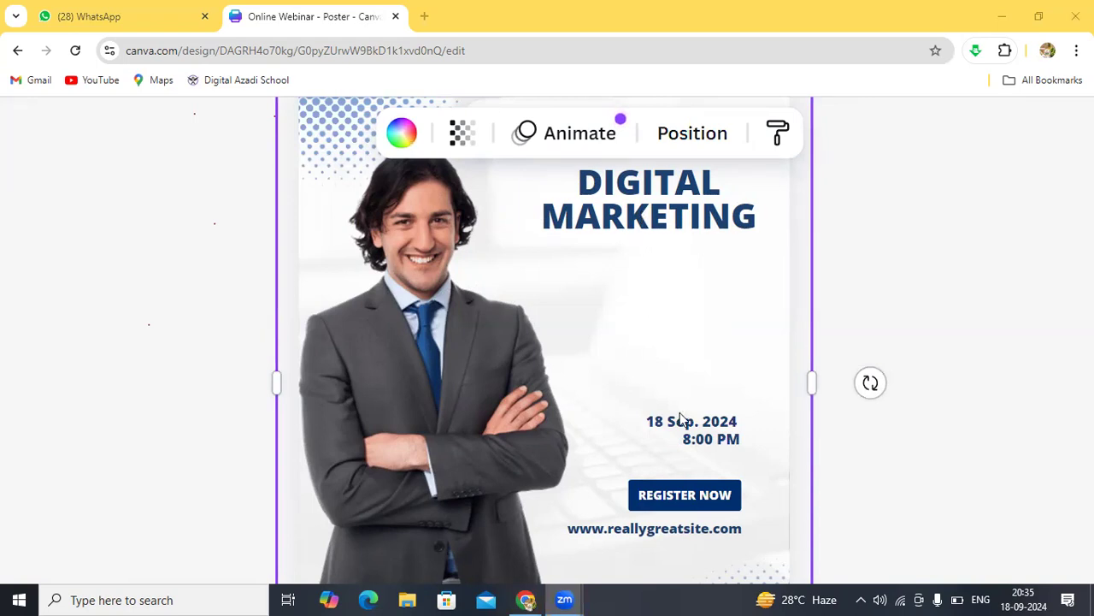
left_click(676, 494)
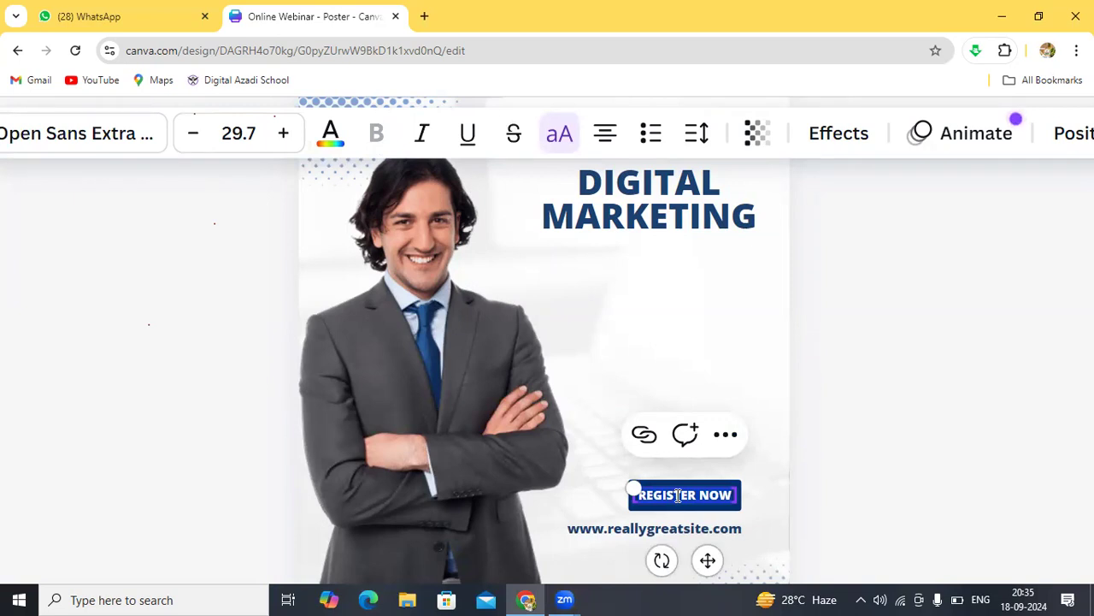
left_click(685, 374)
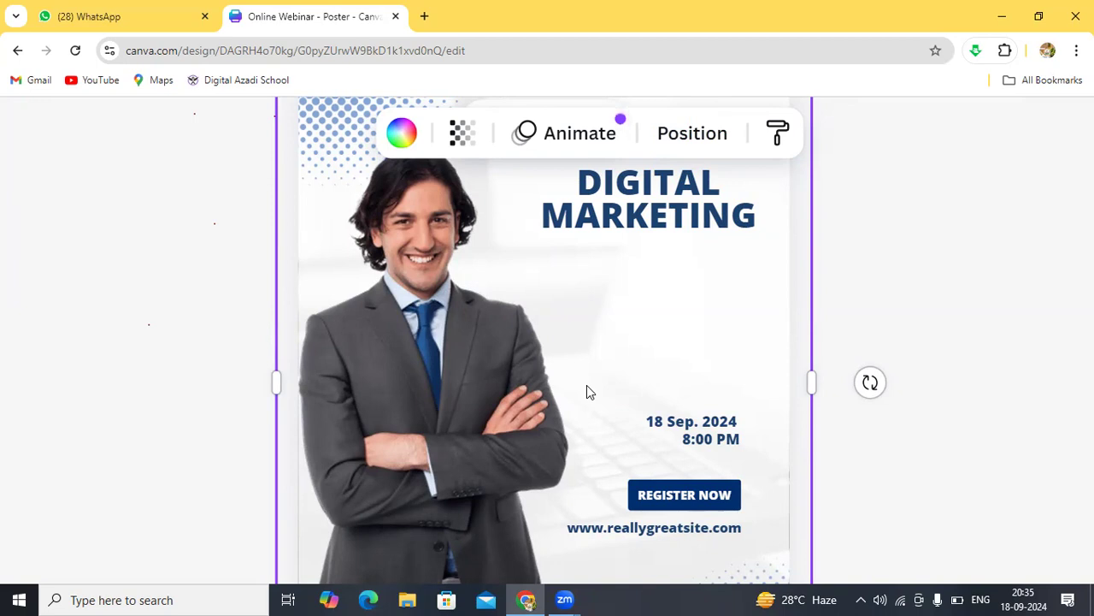
double_click(647, 528)
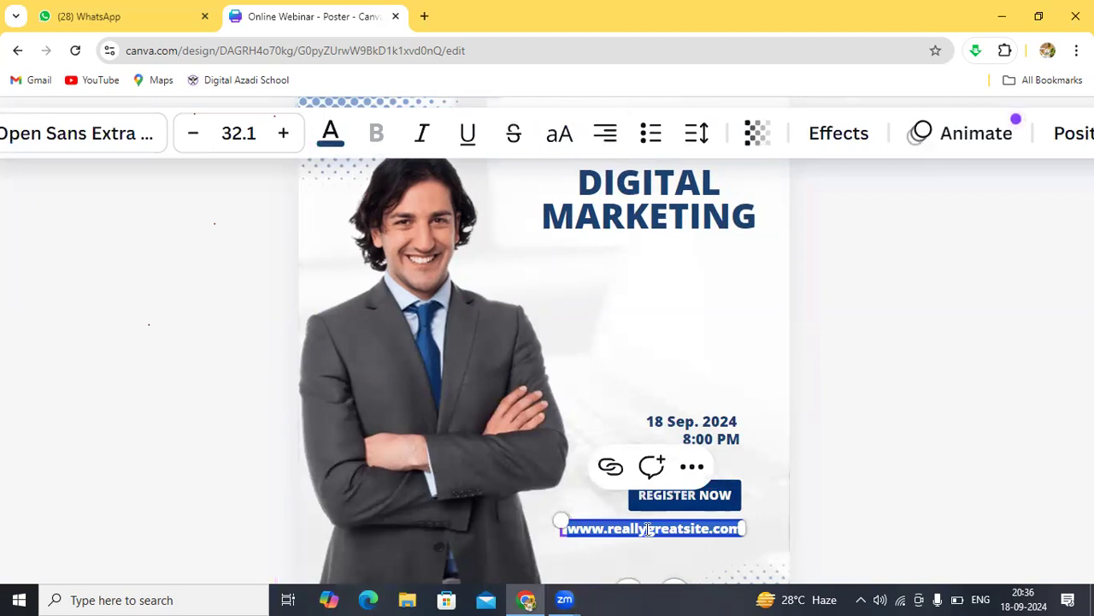
left_click(647, 528)
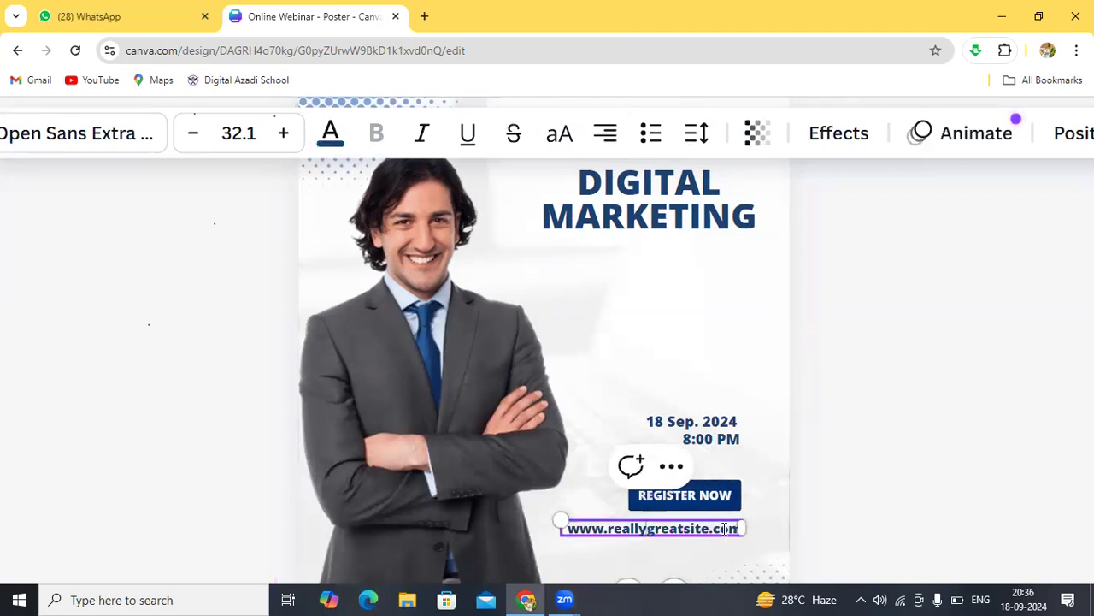
key("BackSpace")
key("BackSpace")
key("BackSpace")
key("BackSpace")
key("Right")
key("Right")
key("Right")
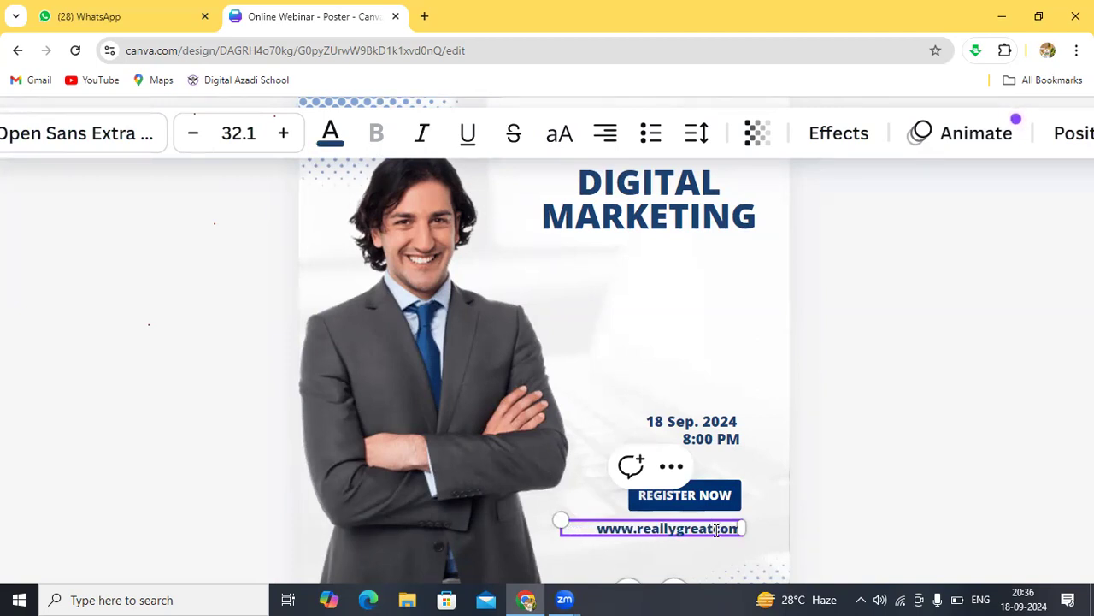
key("BackSpace")
key("BackSpace")
key("BackSpace")
key("BackSpace")
key("BackSpace")
key("BackSpace")
key("BackSpace")
key("BackSpace")
key("BackSpace")
key("BackSpace")
key("BackSpace")
key("BackSpace")
key("BackSpace")
key("BackSpace")
key("BackSpace")
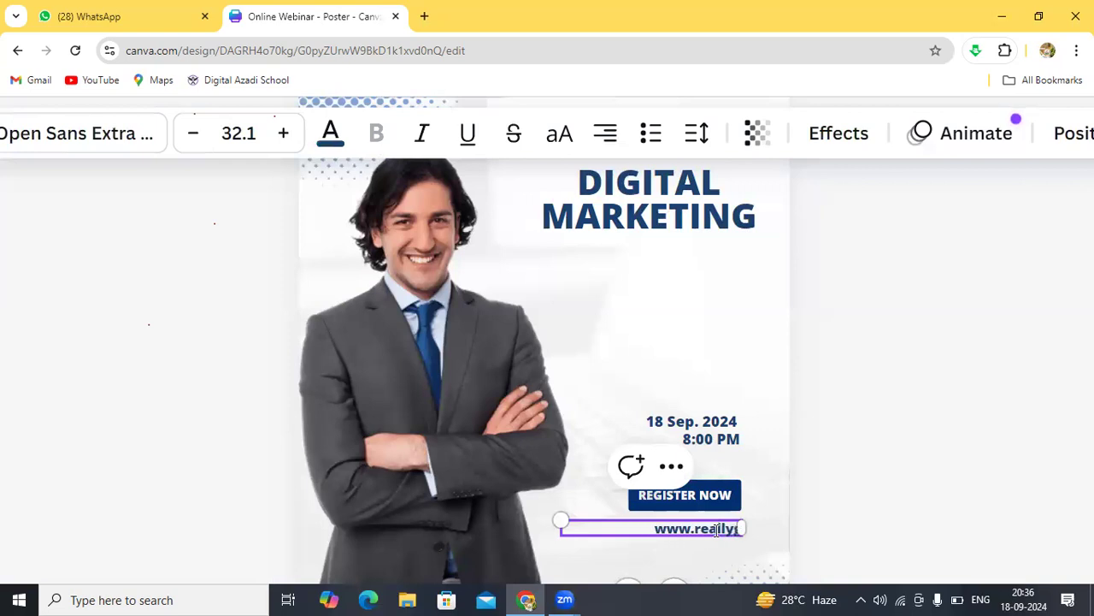
key("BackSpace")
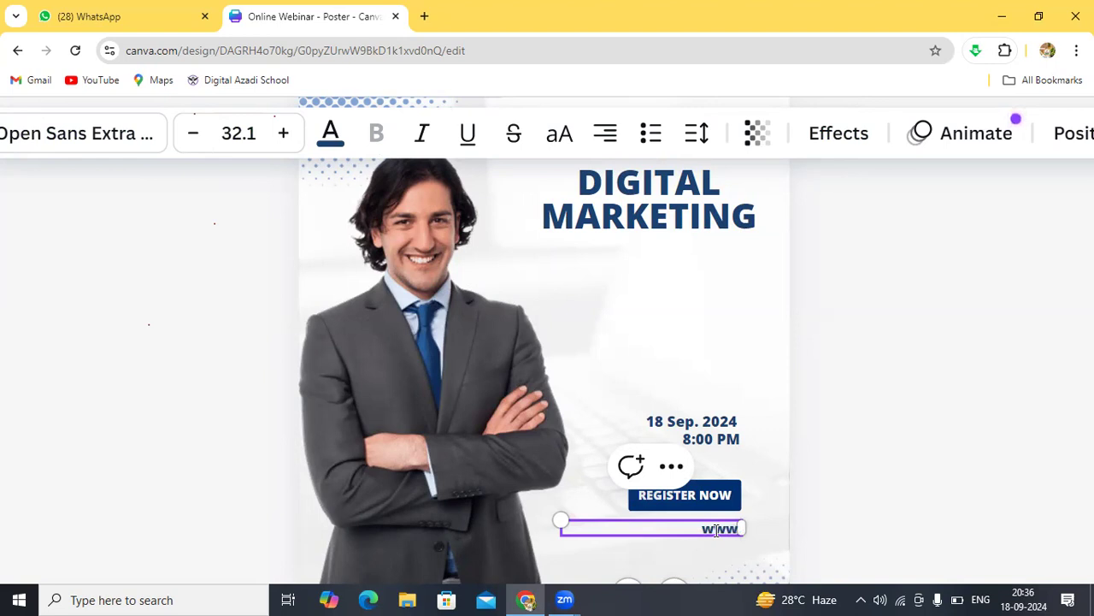
type(".digita")
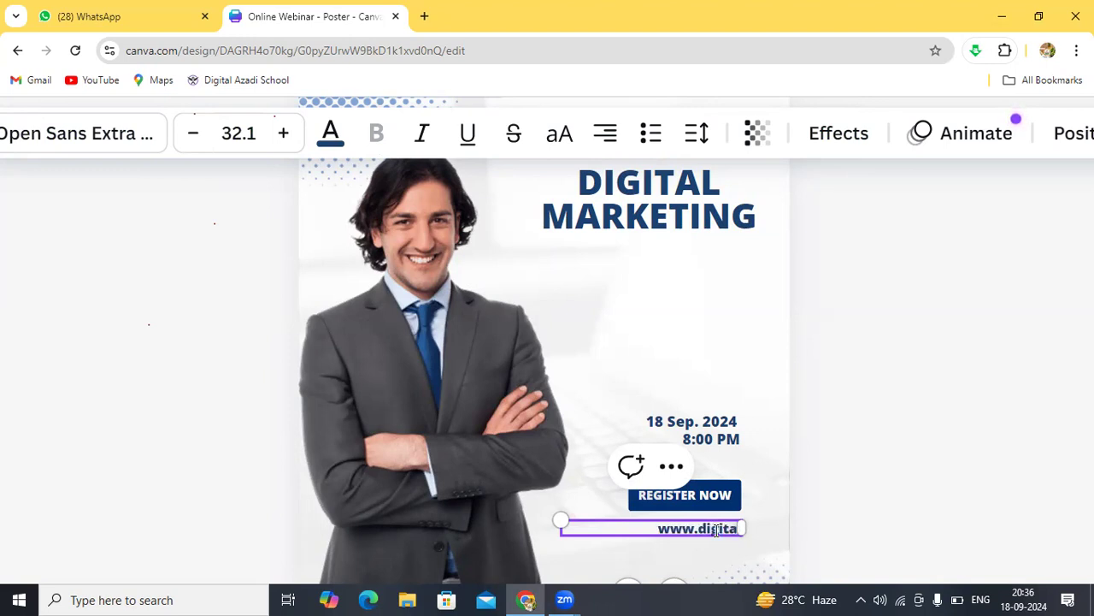
type("lcha")
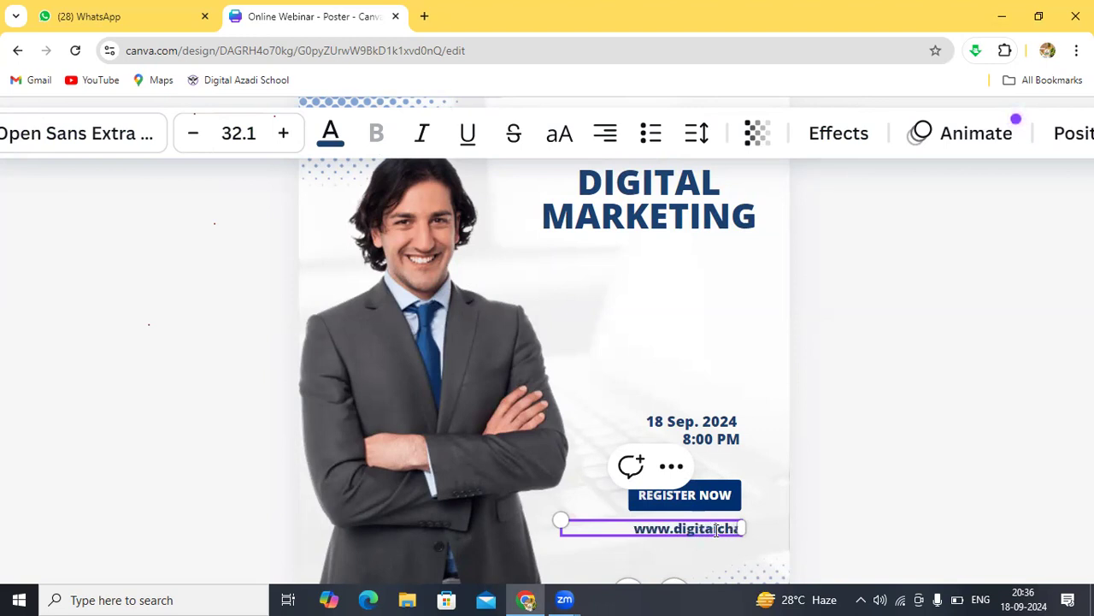
type("lra")
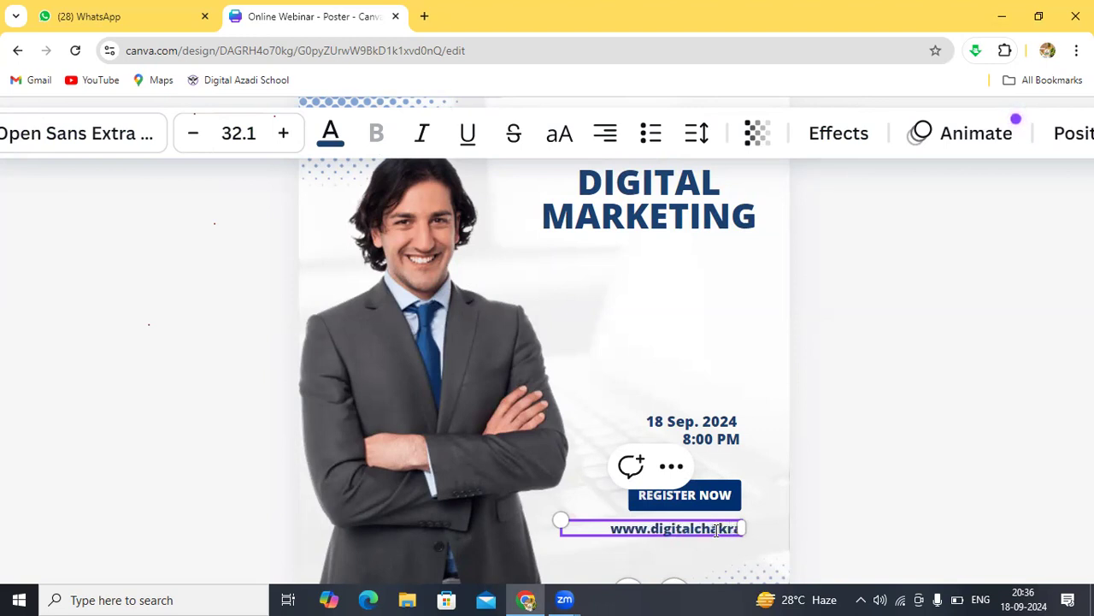
type("vyuh")
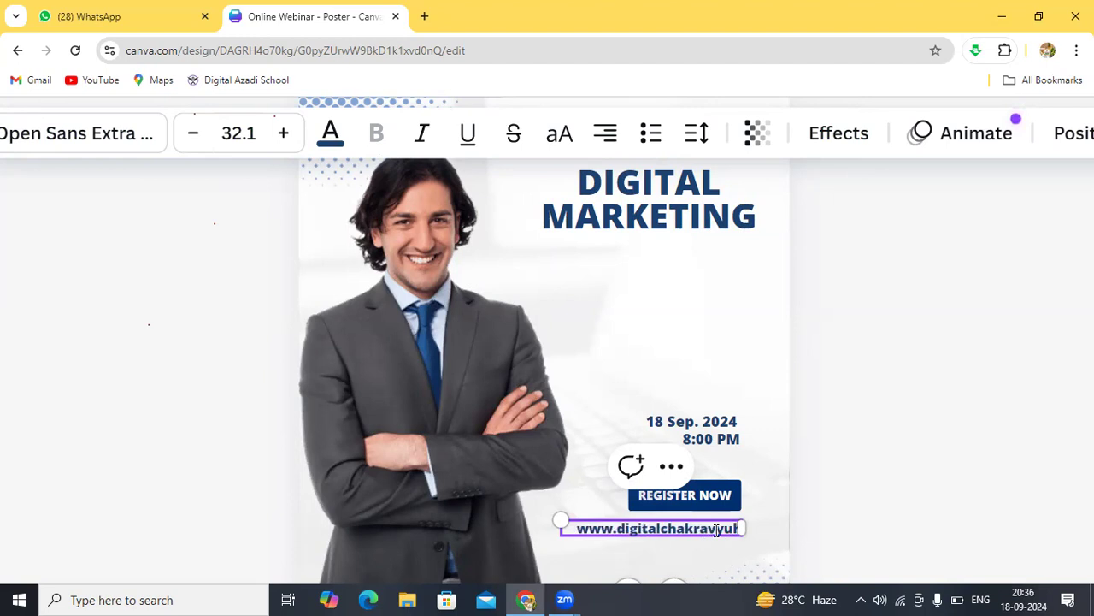
type(".c")
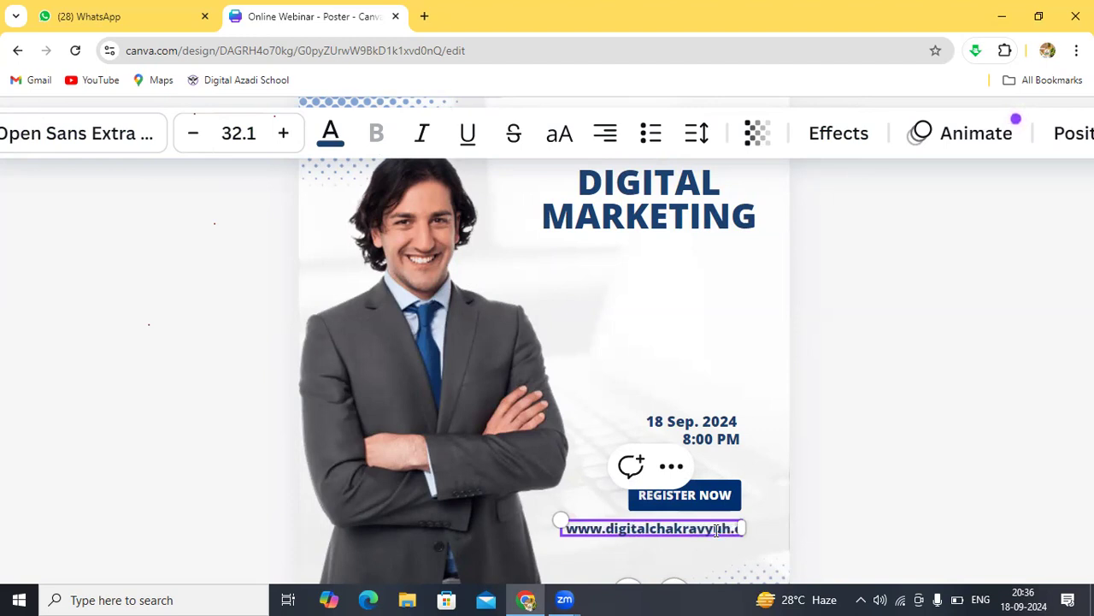
key("BackSpace")
key("BackSpace")
key("BackSpace")
type(".in")
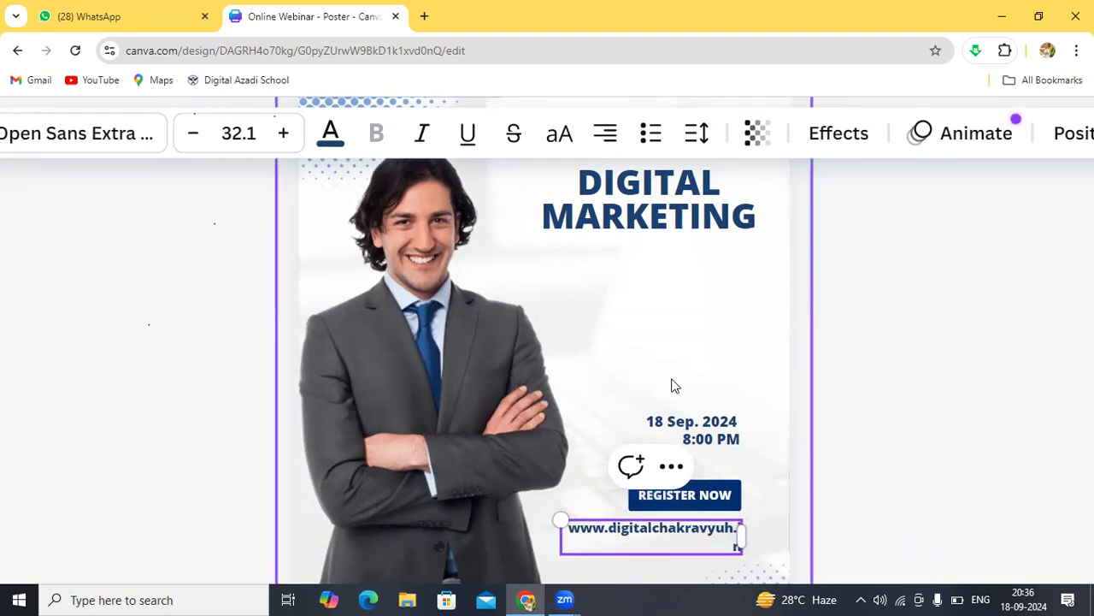
scroll(630, 339, "up", 2)
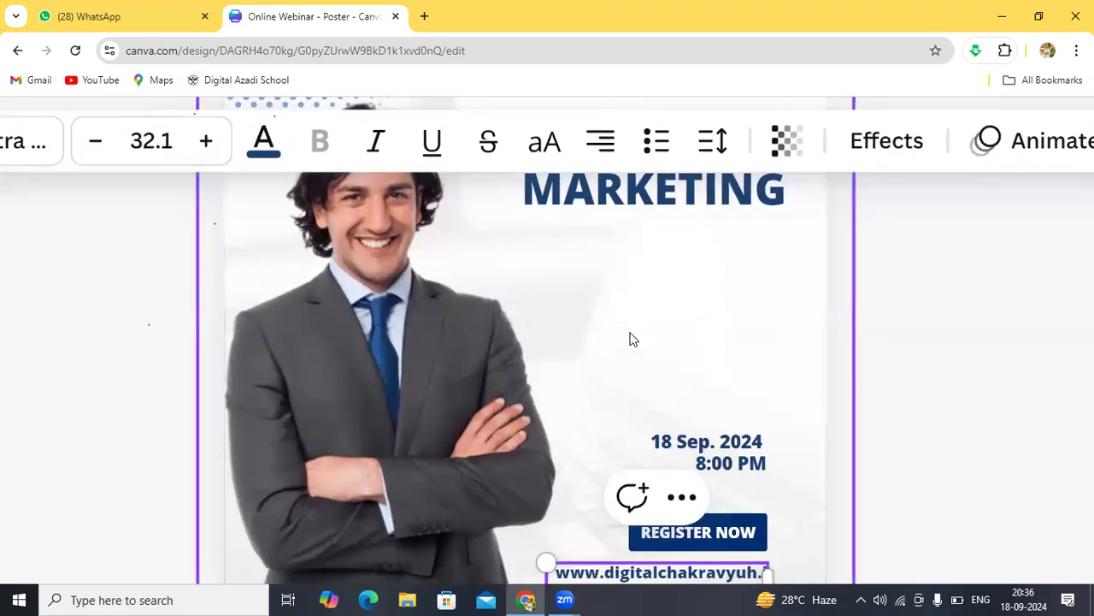
left_click(629, 394)
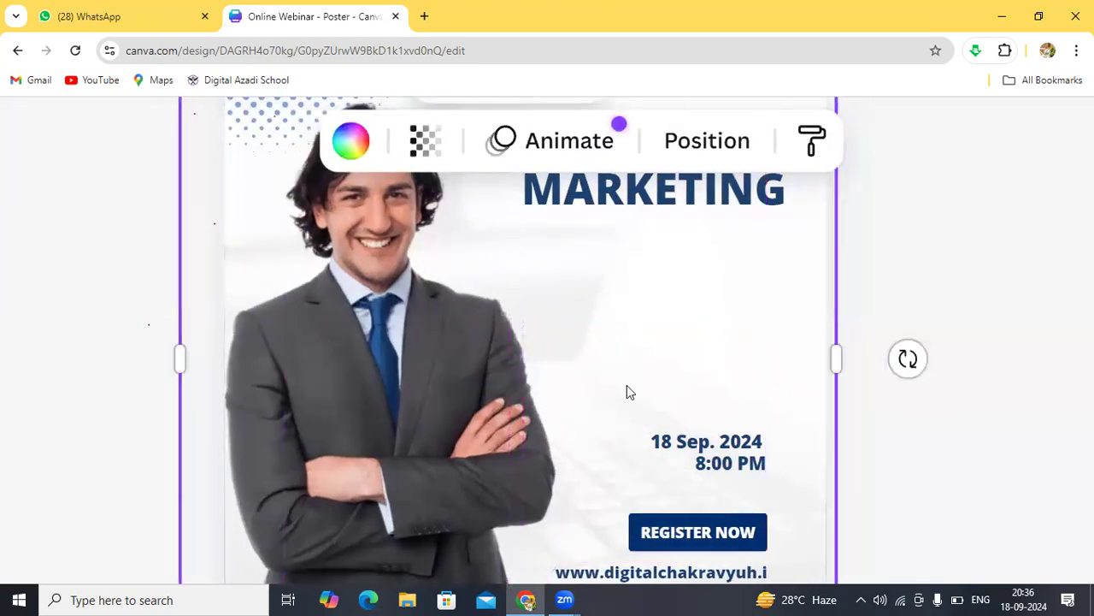
scroll(628, 387, "down", 1)
left_click(627, 384)
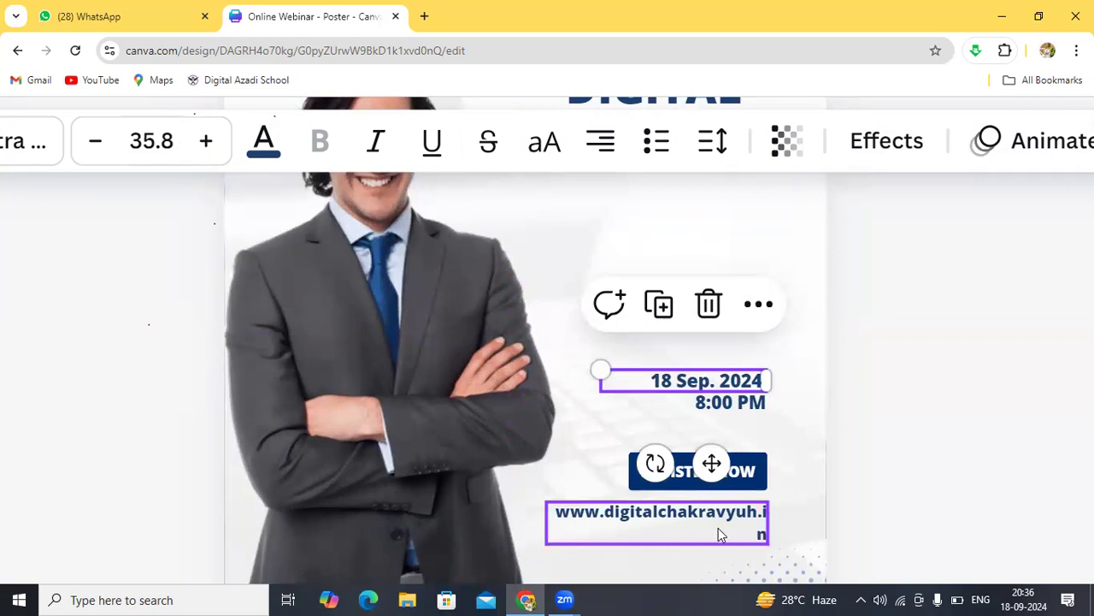
left_click(678, 527)
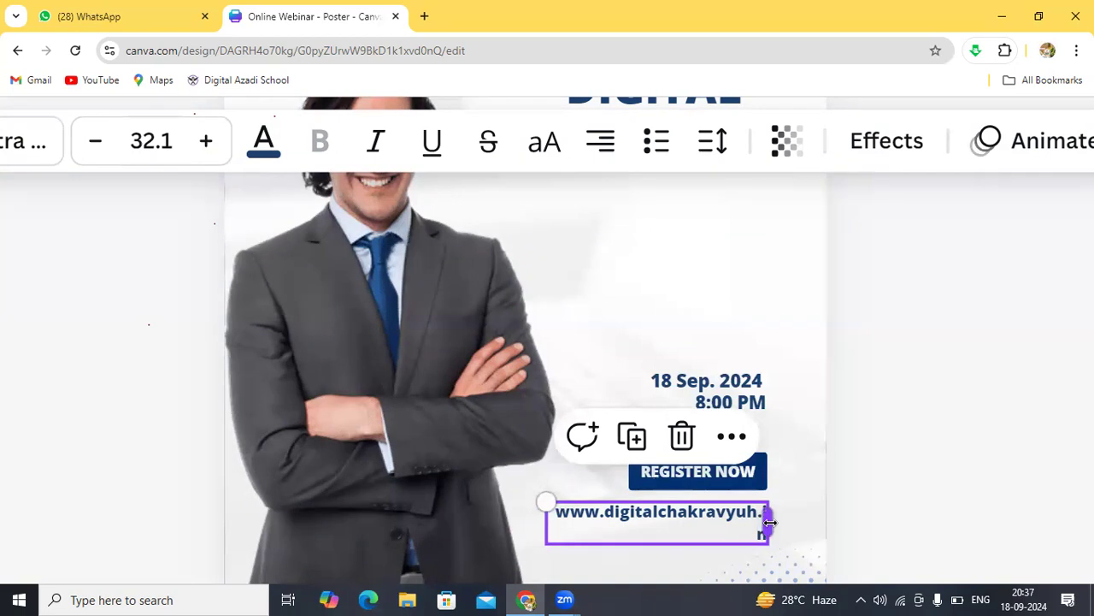
left_click_drag(769, 522, 797, 521)
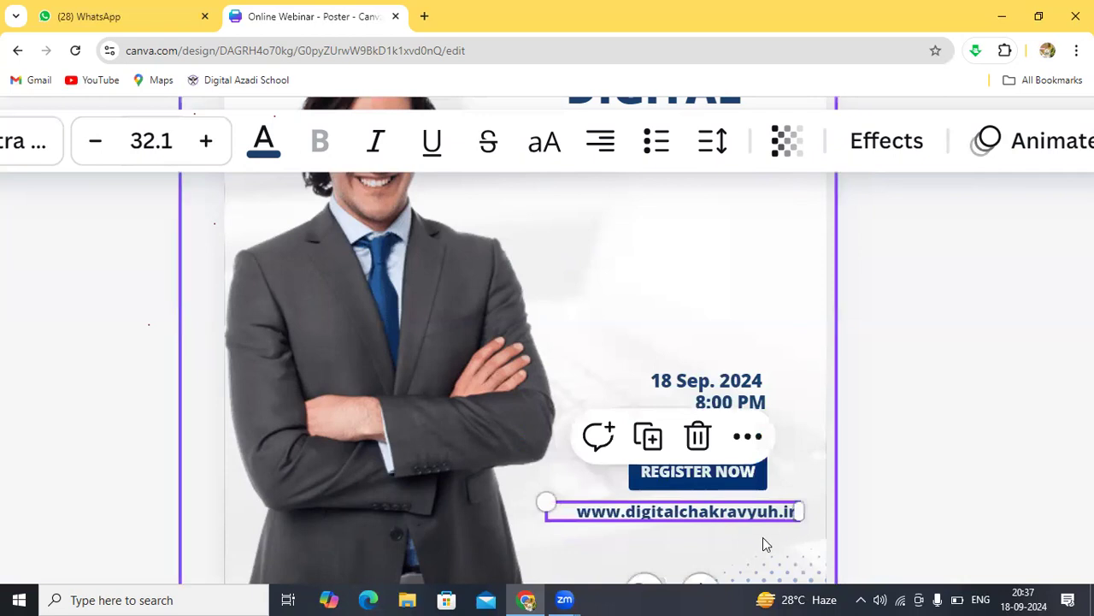
left_click(768, 529)
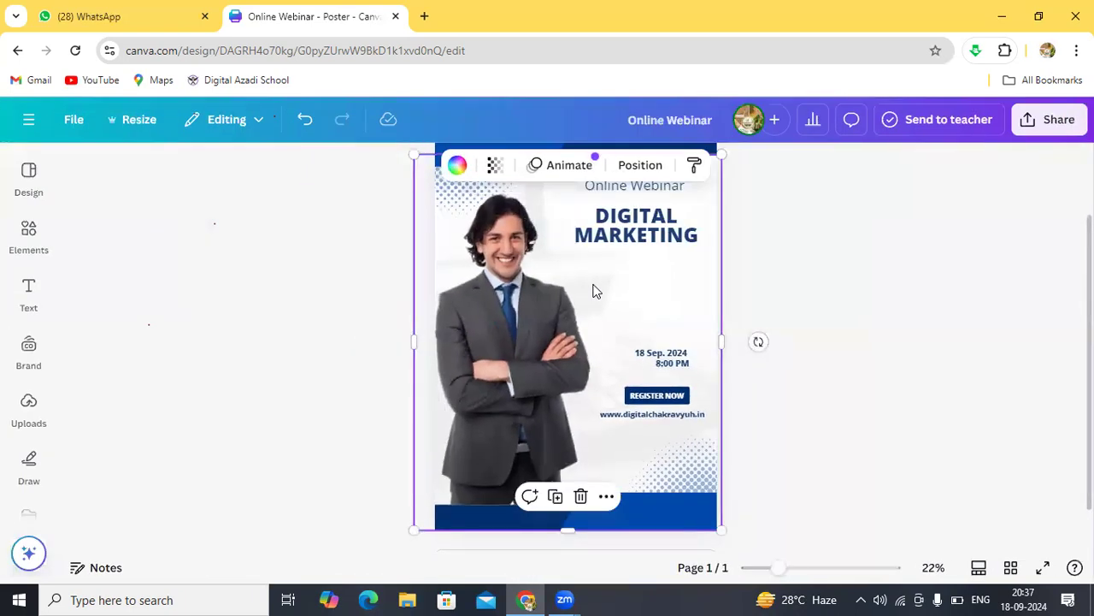
Step: Zoom out and drag the suited man's photo off the left edge of the poster
scroll(596, 291, "down", 2)
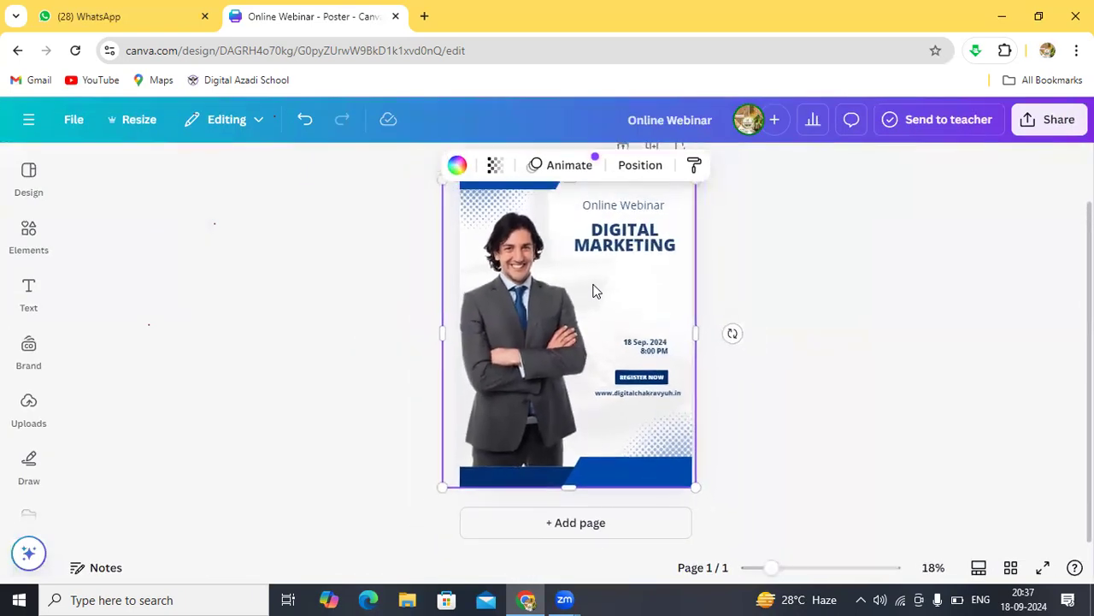
scroll(596, 292, "down", 2)
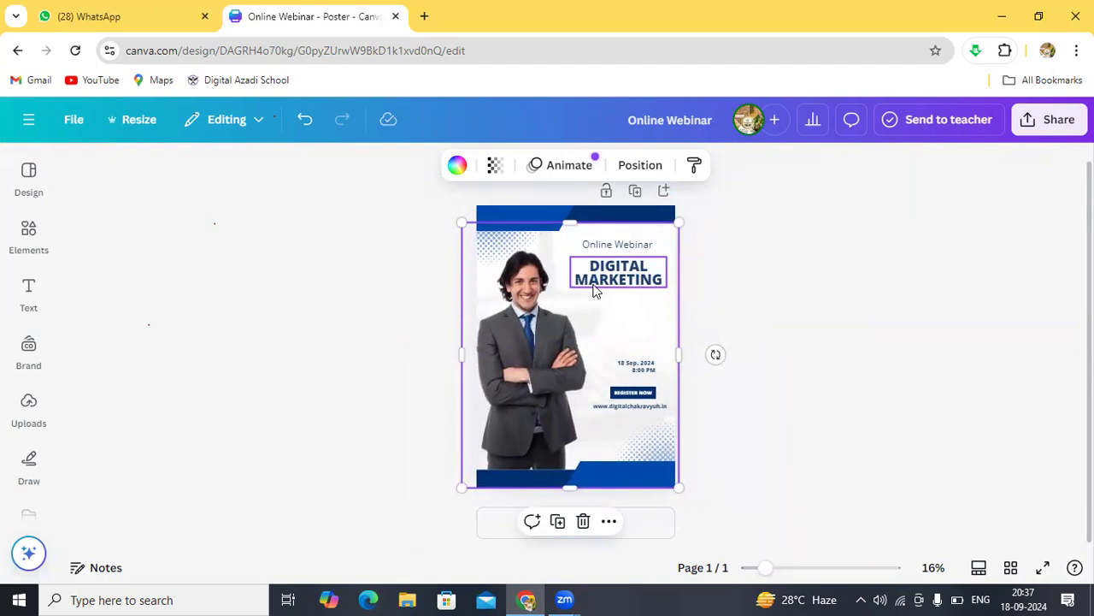
left_click(524, 347)
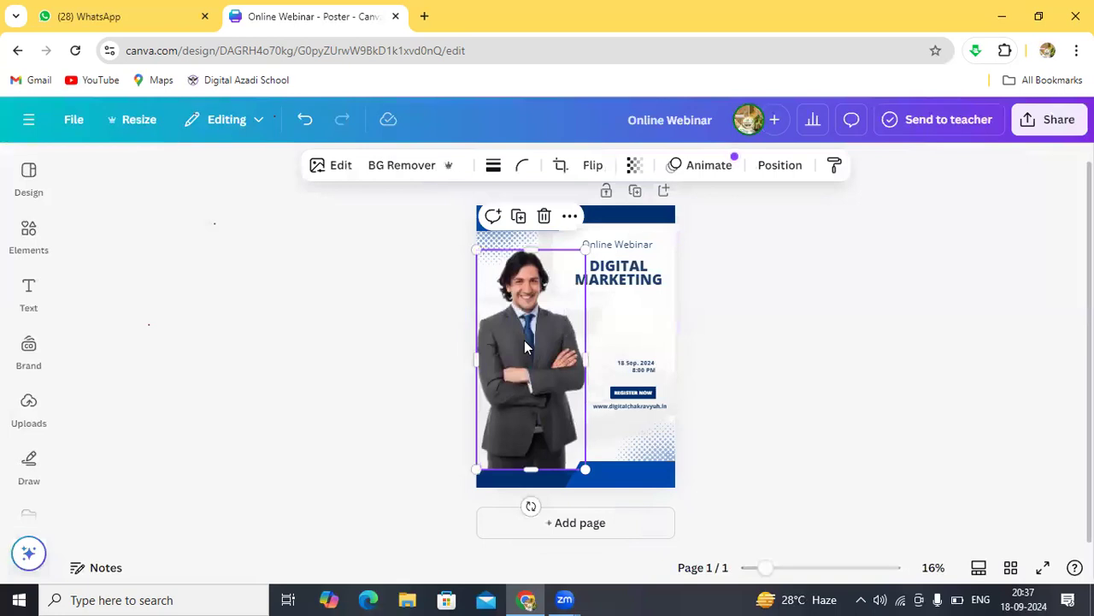
left_click_drag(525, 342, 355, 363)
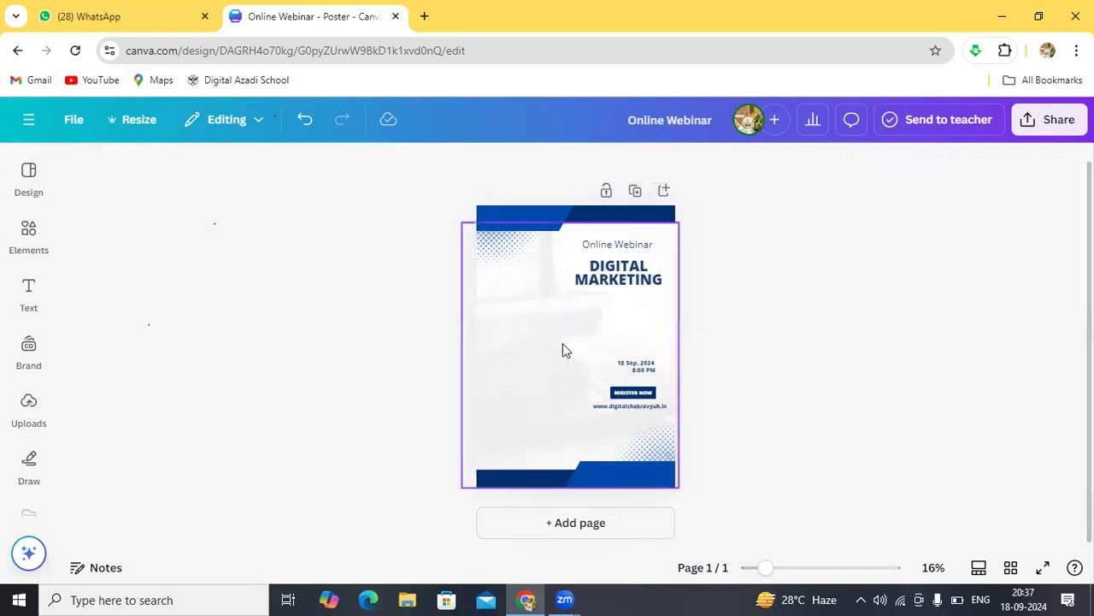
left_click(30, 412)
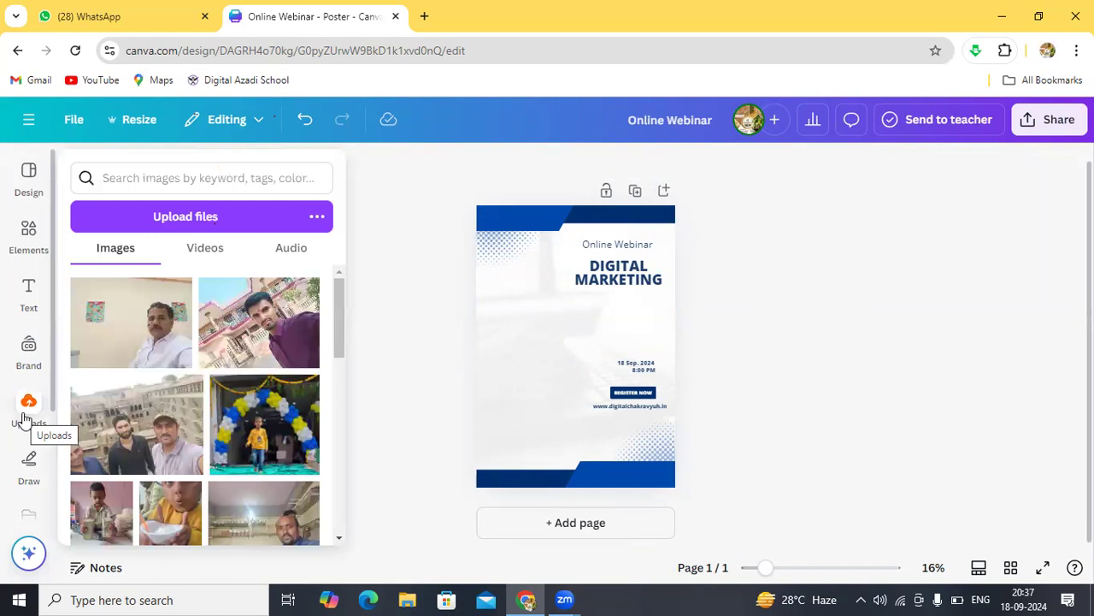
left_click_drag(430, 150, 503, 267)
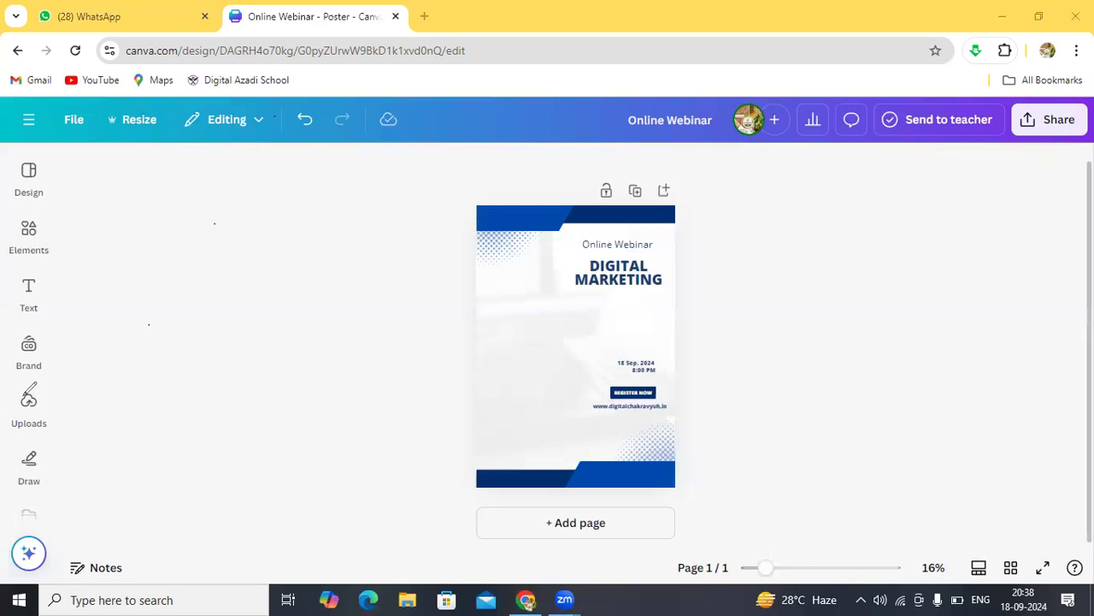
mouse_move(14, 397)
left_mouse_down()
mouse_move(7, 433)
mouse_move(37, 441)
mouse_move(60, 427)
mouse_move(35, 390)
left_mouse_up()
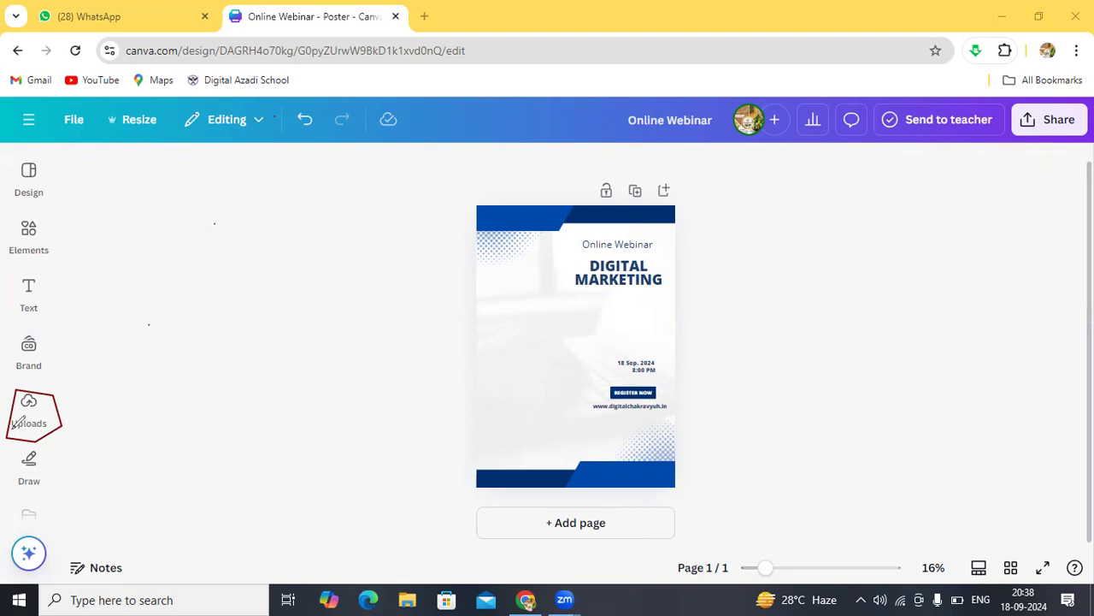
left_click_drag(12, 427, 47, 429)
left_click(53, 404)
left_click(31, 427)
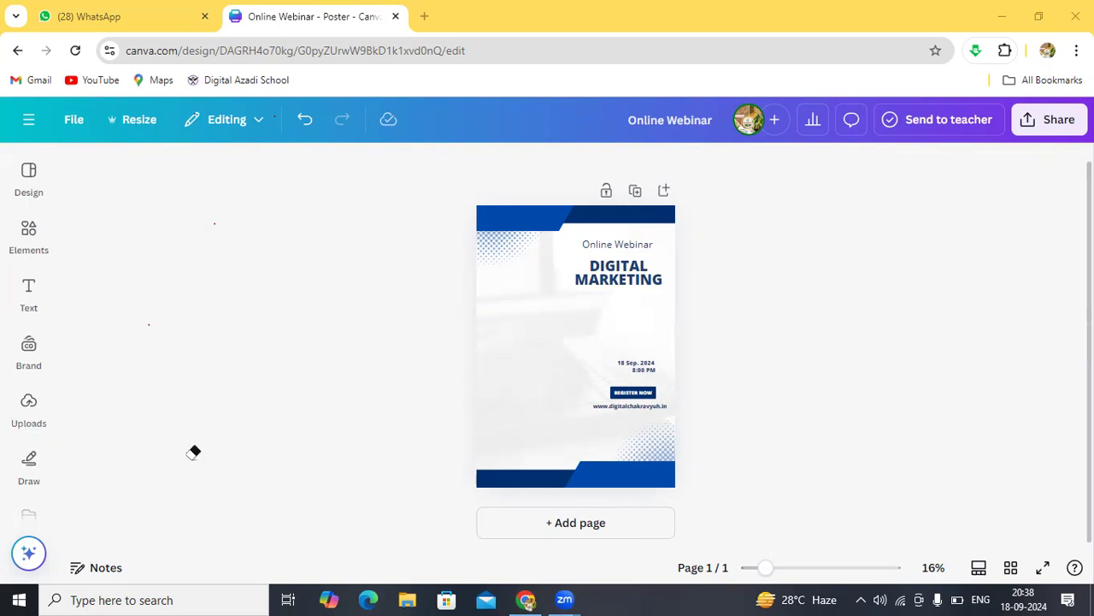
left_click(34, 423)
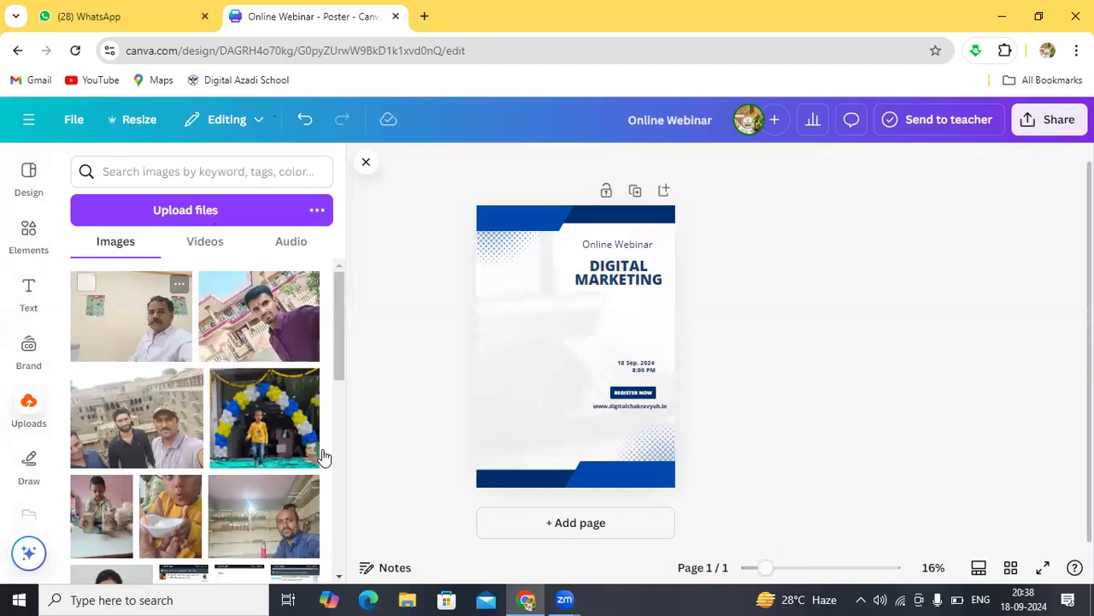
left_click(340, 575)
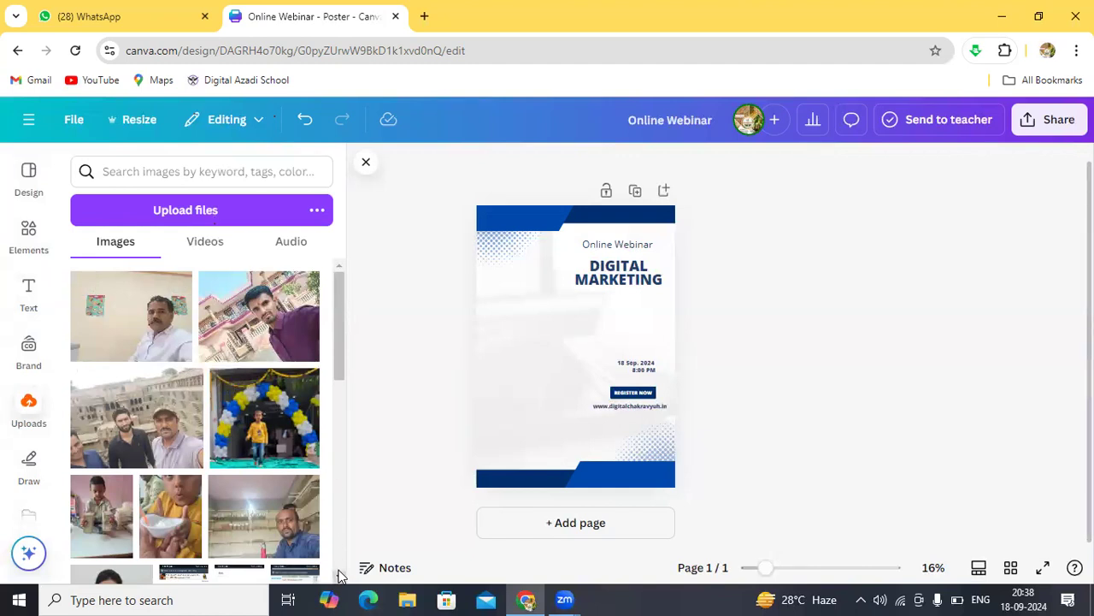
left_click(339, 575)
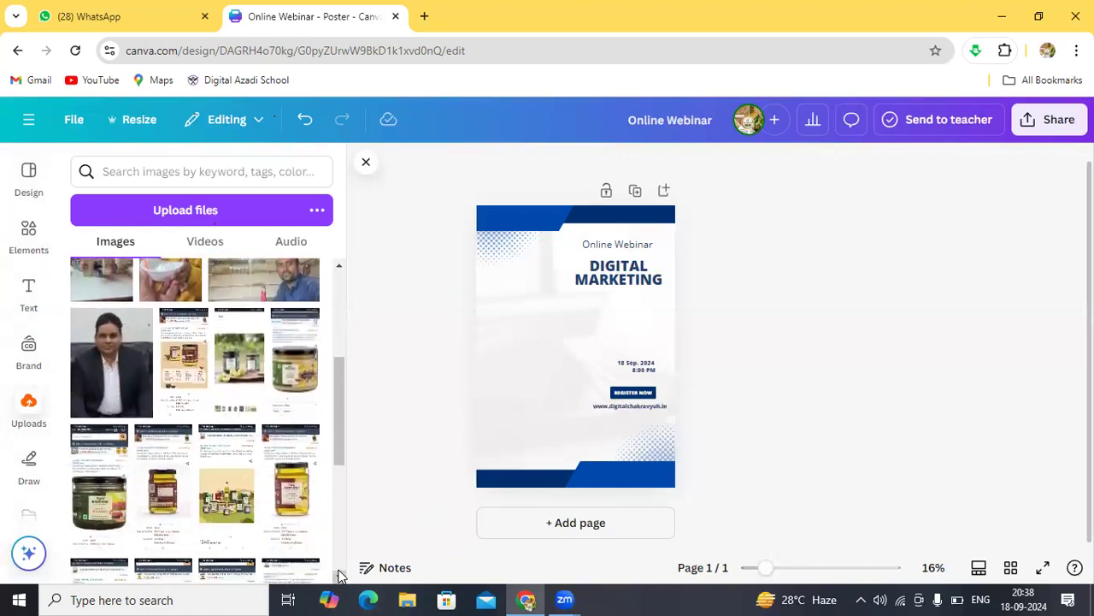
left_click(339, 574)
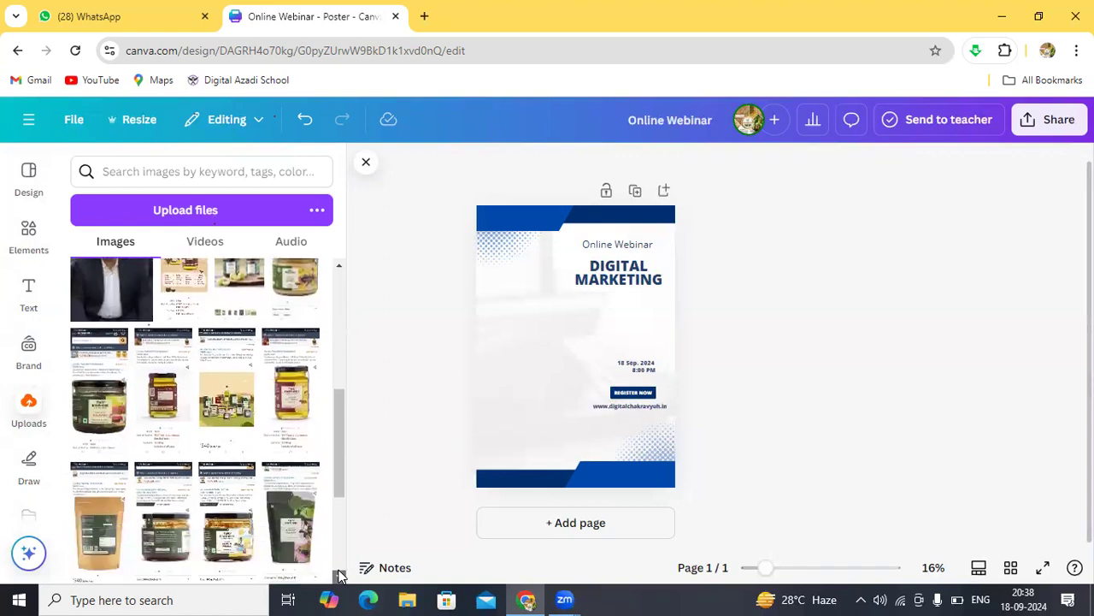
left_click(339, 574)
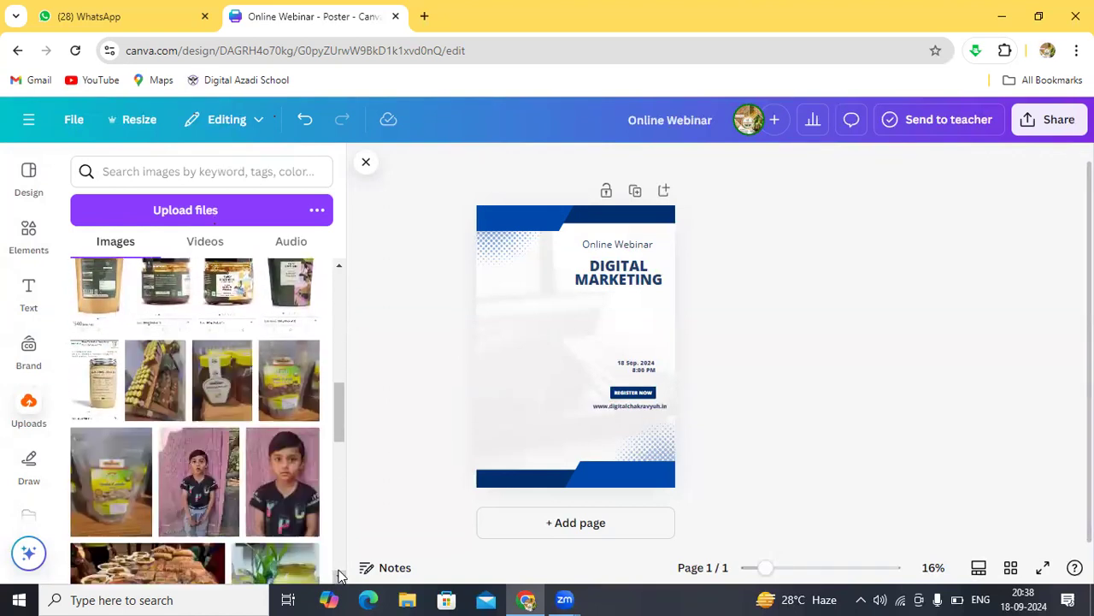
left_click(339, 575)
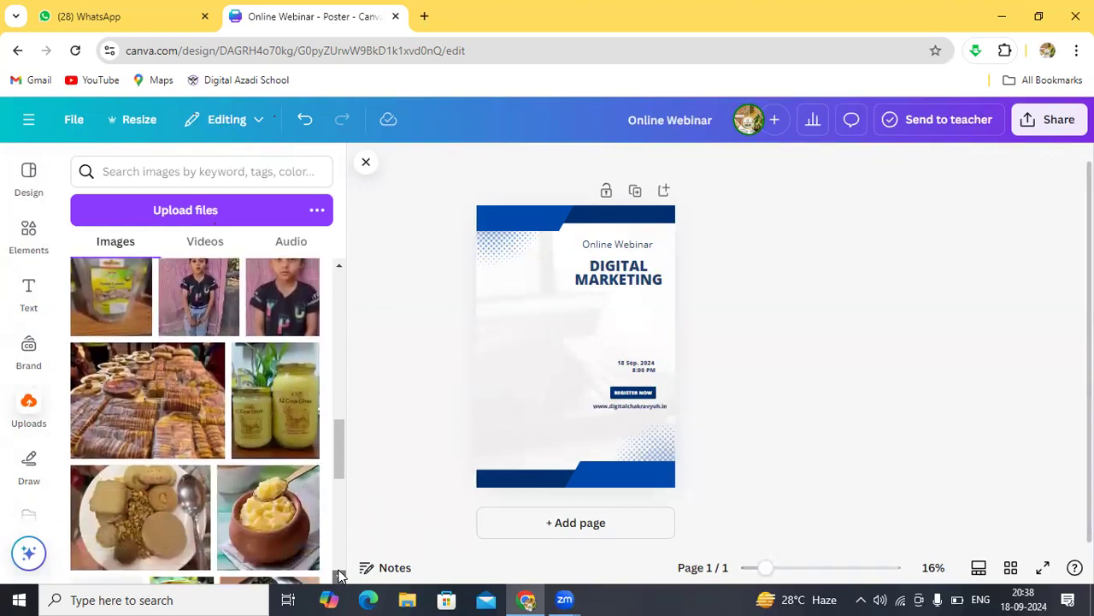
left_click(339, 575)
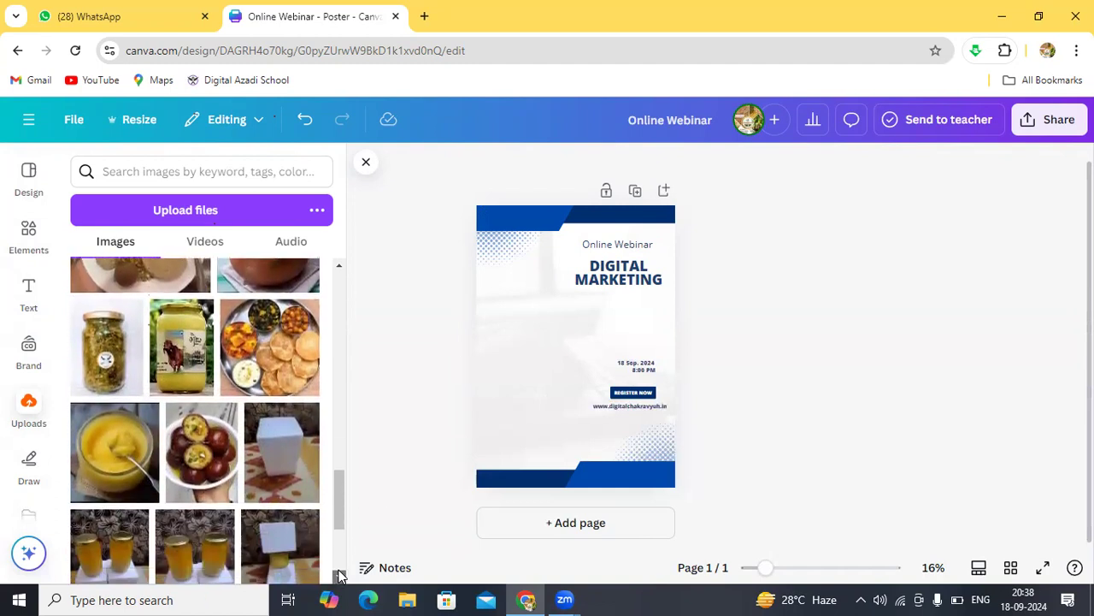
left_click(339, 575)
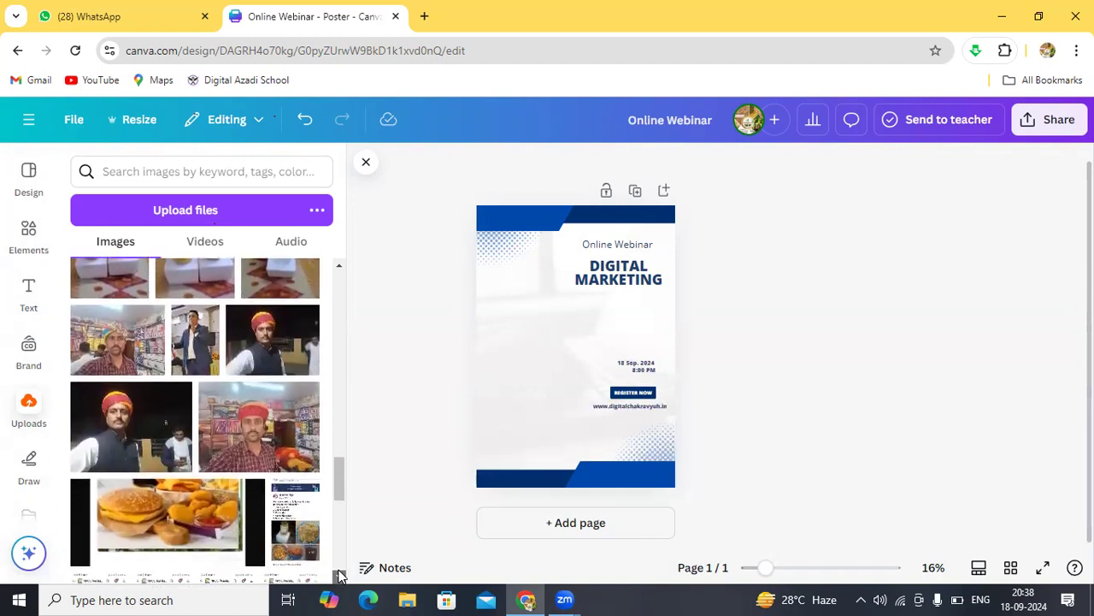
left_click(339, 574)
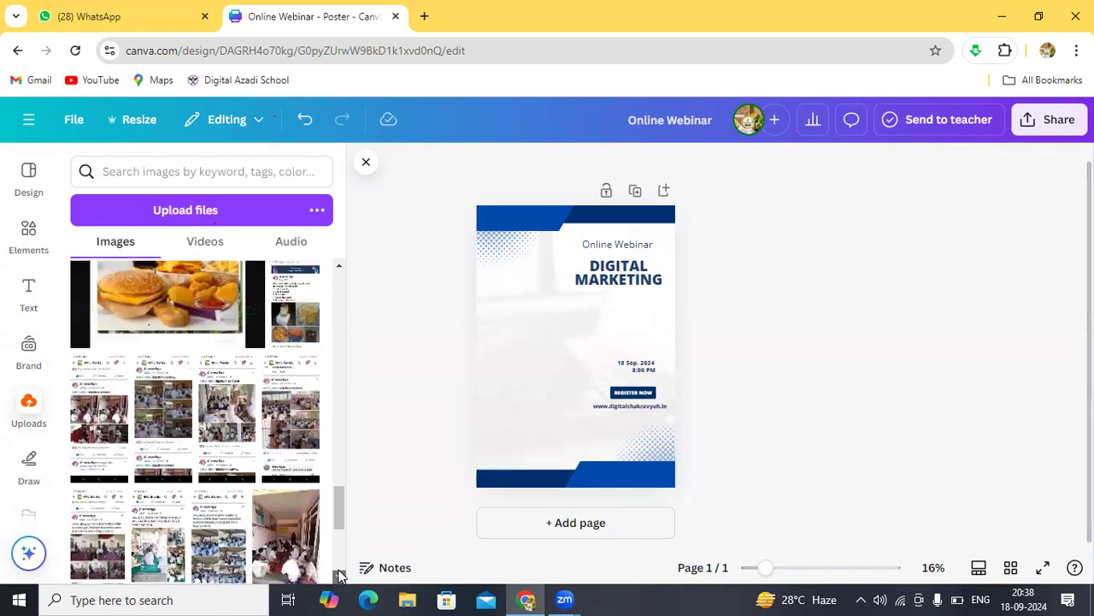
left_click(339, 575)
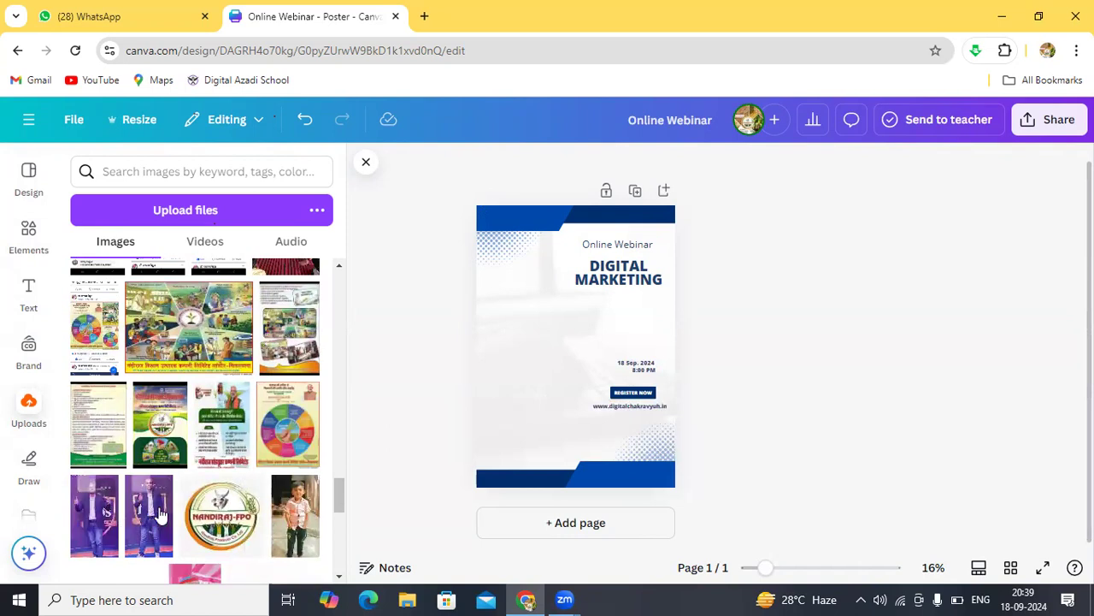
Step: Add the uploaded stage photo of the man and position it on the poster's left side
left_click(162, 513)
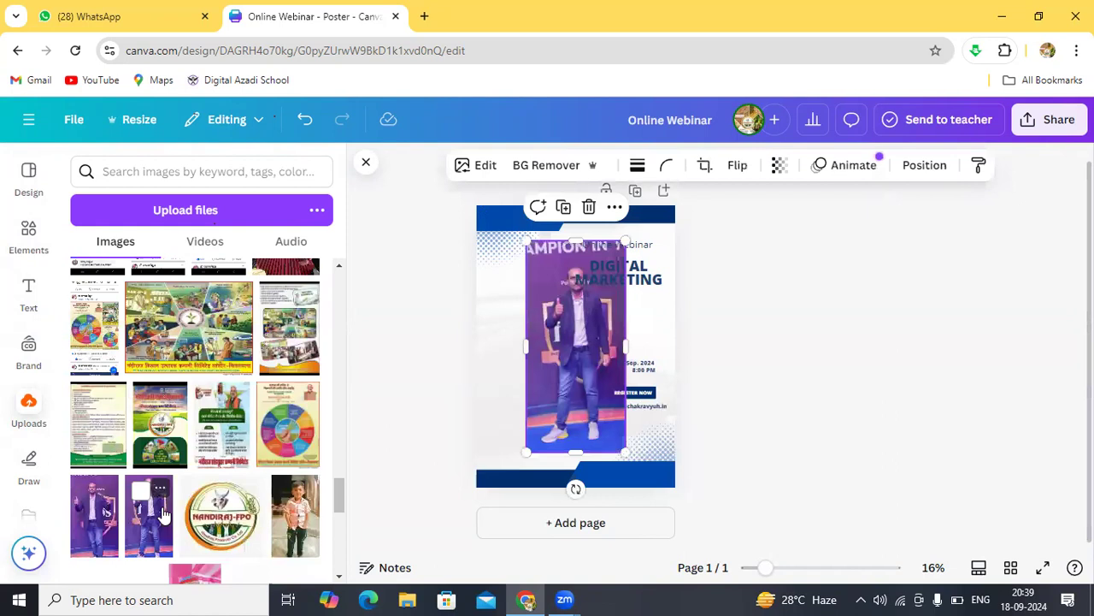
left_click_drag(554, 403, 511, 416)
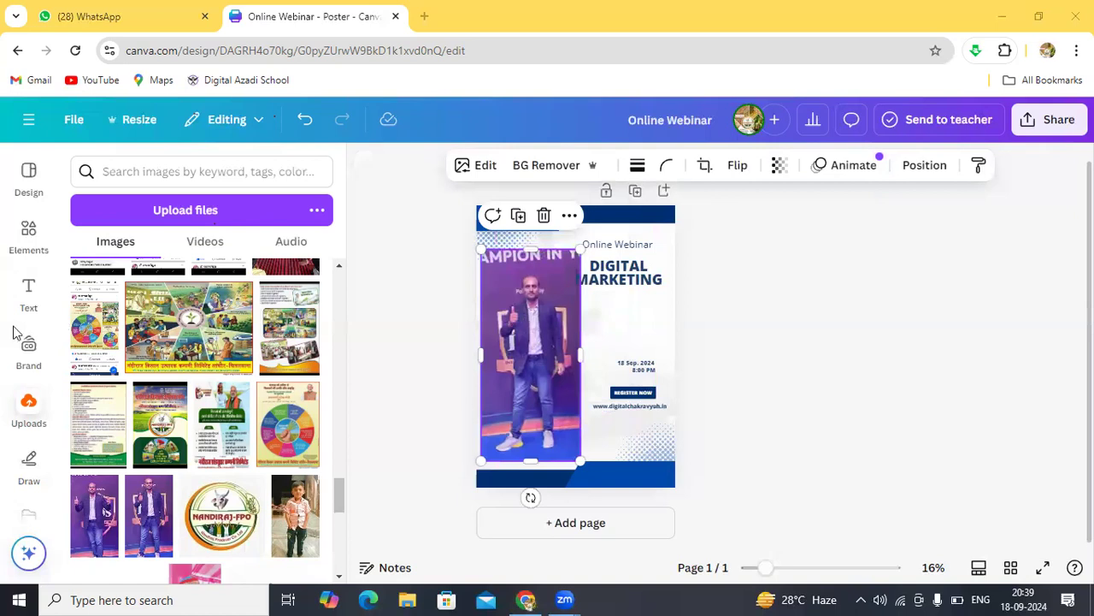
mouse_move(146, 187)
left_mouse_down()
mouse_move(130, 213)
mouse_move(232, 234)
left_mouse_up()
mouse_move(275, 161)
left_mouse_down()
mouse_move(183, 133)
mouse_move(125, 180)
mouse_move(127, 215)
mouse_move(152, 230)
mouse_move(198, 228)
mouse_move(232, 200)
mouse_move(211, 189)
mouse_move(157, 195)
mouse_move(140, 215)
mouse_move(145, 228)
mouse_move(198, 228)
mouse_move(240, 200)
mouse_move(189, 186)
mouse_move(149, 221)
left_mouse_up()
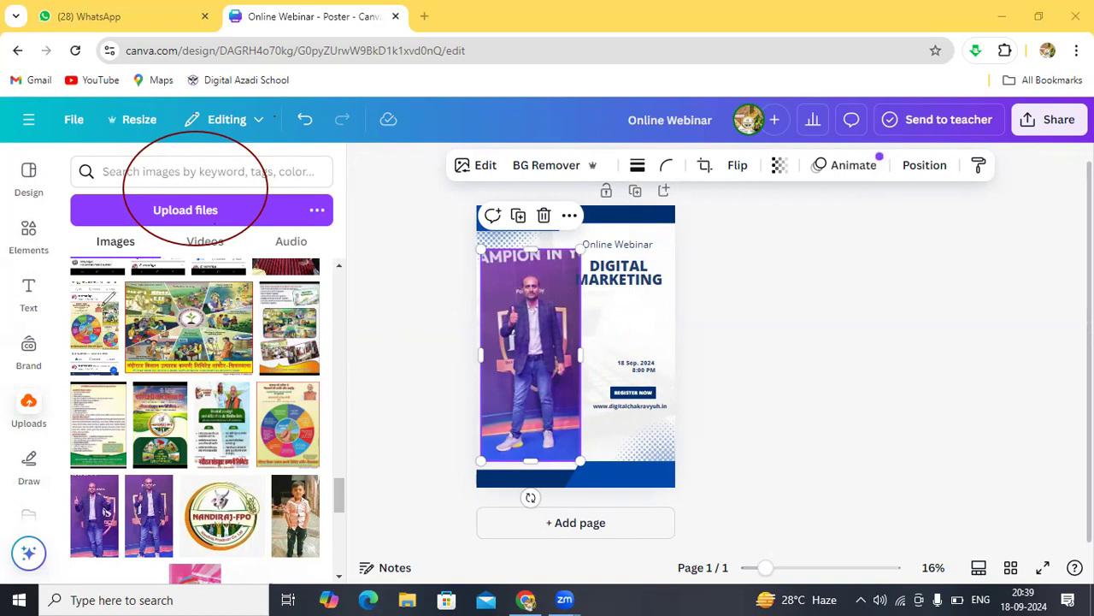
mouse_move(75, 277)
left_mouse_down()
mouse_move(88, 421)
mouse_move(138, 476)
mouse_move(141, 515)
mouse_move(263, 544)
mouse_move(316, 475)
mouse_move(276, 361)
mouse_move(282, 291)
mouse_move(246, 267)
mouse_move(190, 277)
mouse_move(150, 301)
mouse_move(126, 386)
mouse_move(103, 409)
mouse_move(124, 450)
left_mouse_up()
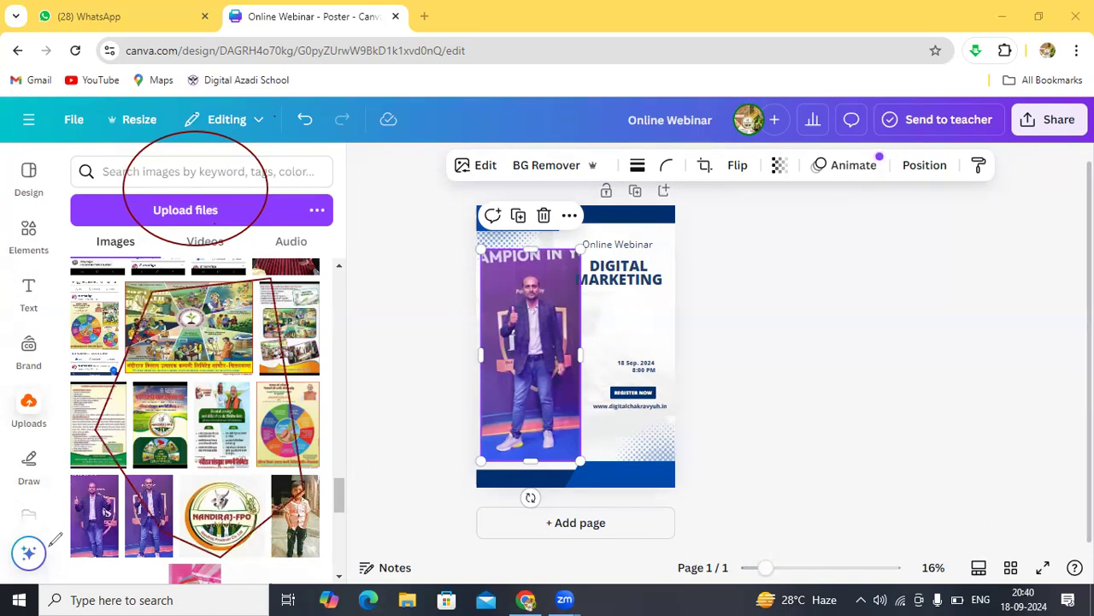
left_click(137, 351)
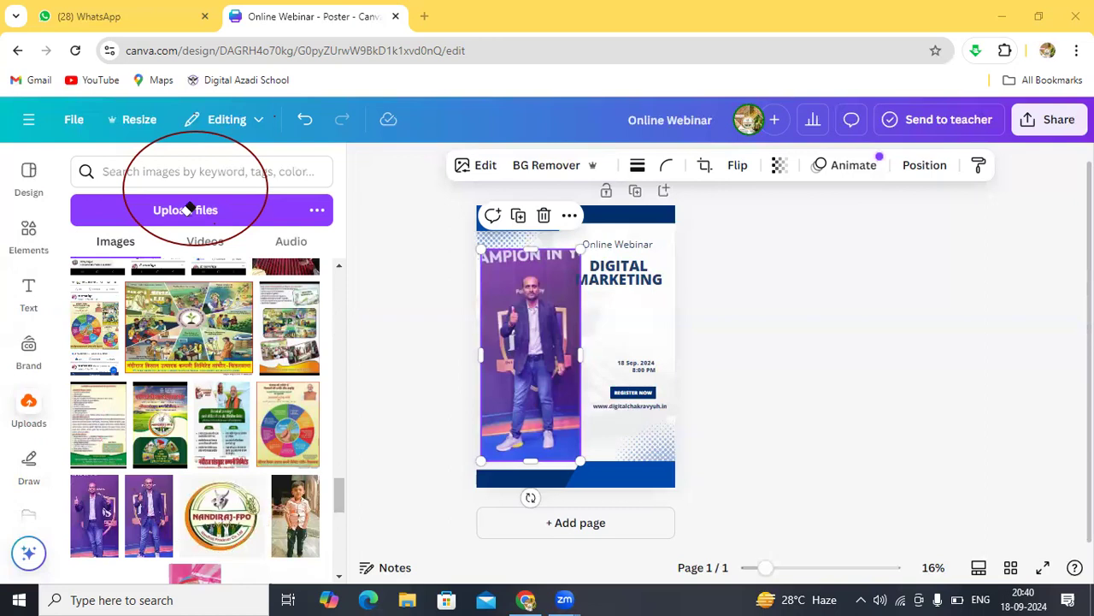
left_click(254, 221)
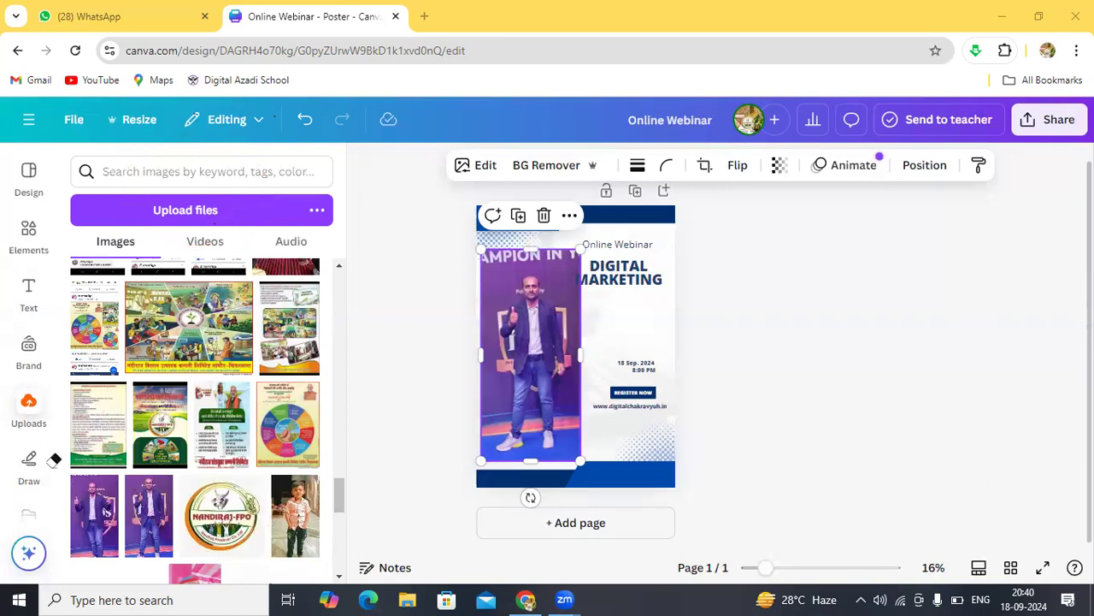
Step: Upload the SAkhi Saheli image from the Downloads folder into Canva's uploads
left_click(158, 211)
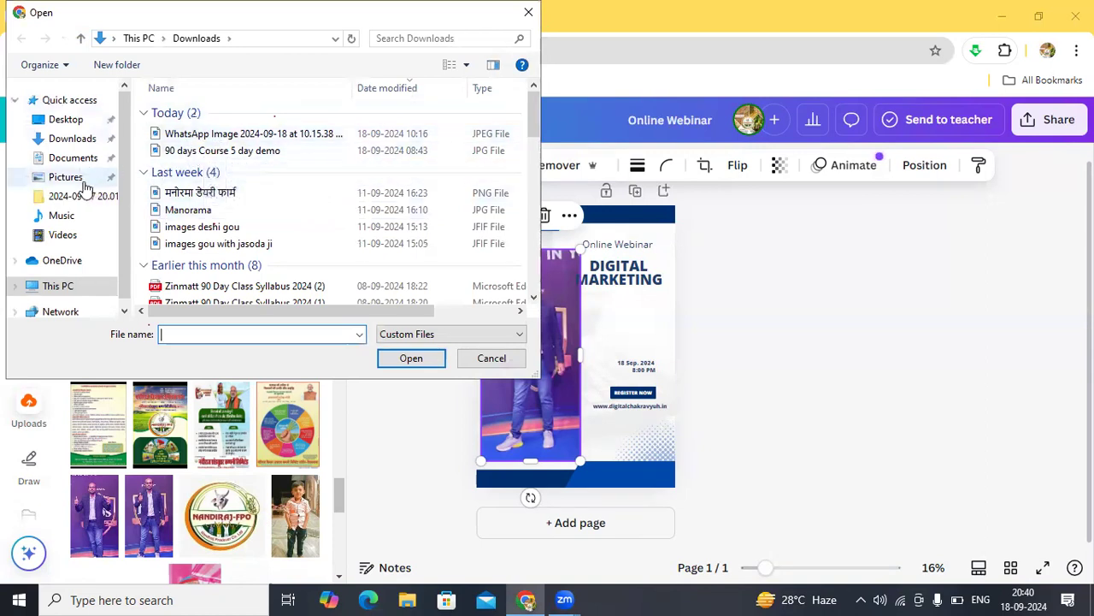
left_click(535, 298)
left_click(535, 297)
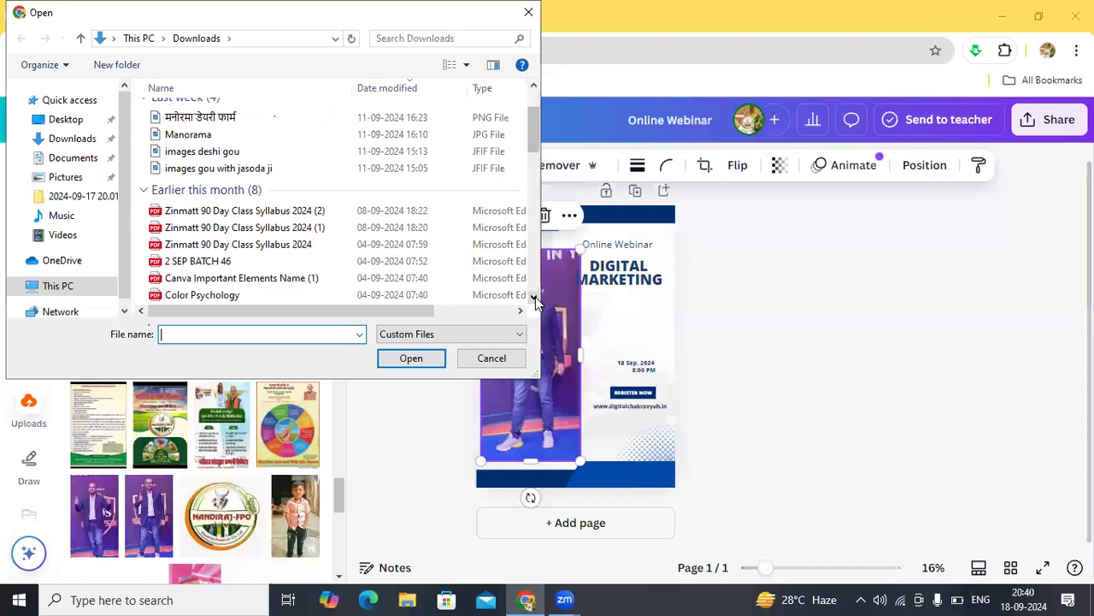
left_click(535, 297)
left_click(535, 297)
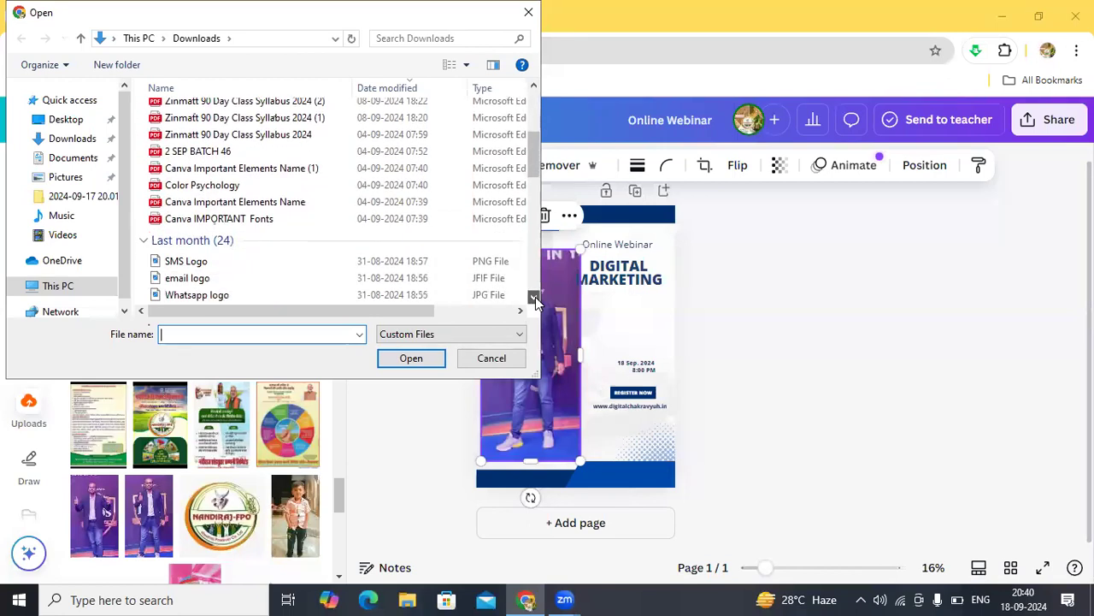
left_click(536, 297)
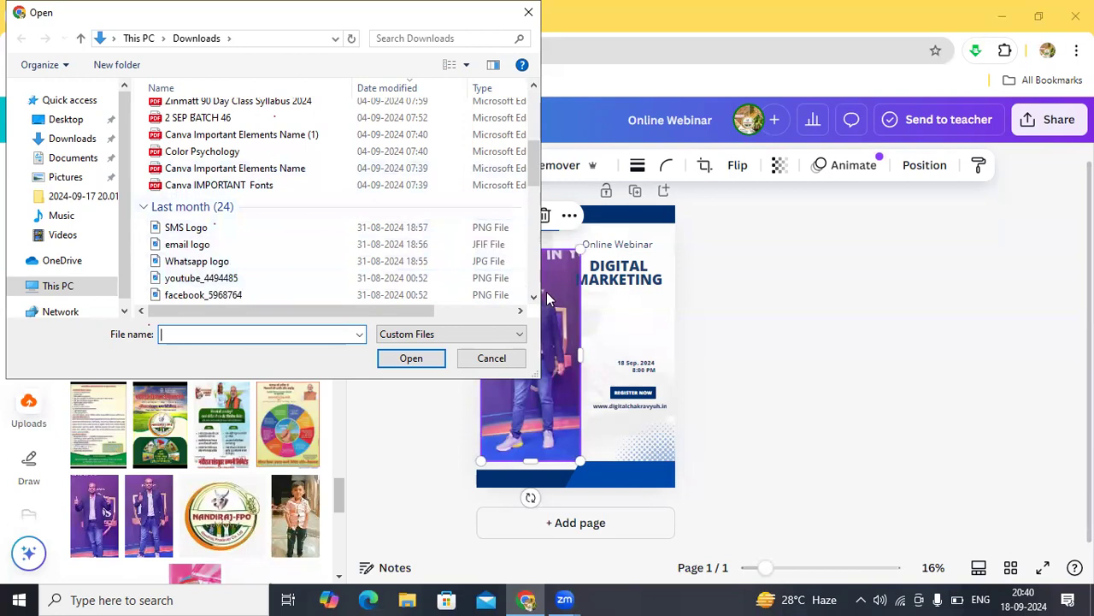
scroll(536, 297, "down", 3)
scroll(535, 298, "down", 3)
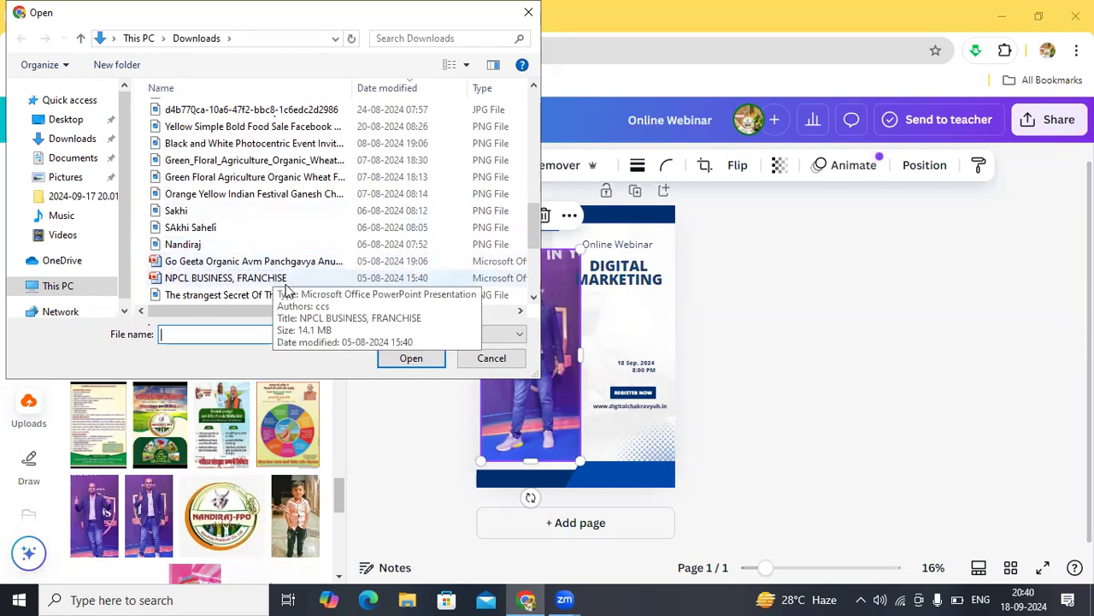
left_click(533, 297)
left_click(532, 297)
left_click(533, 296)
left_click(532, 296)
left_click(533, 296)
left_click(533, 297)
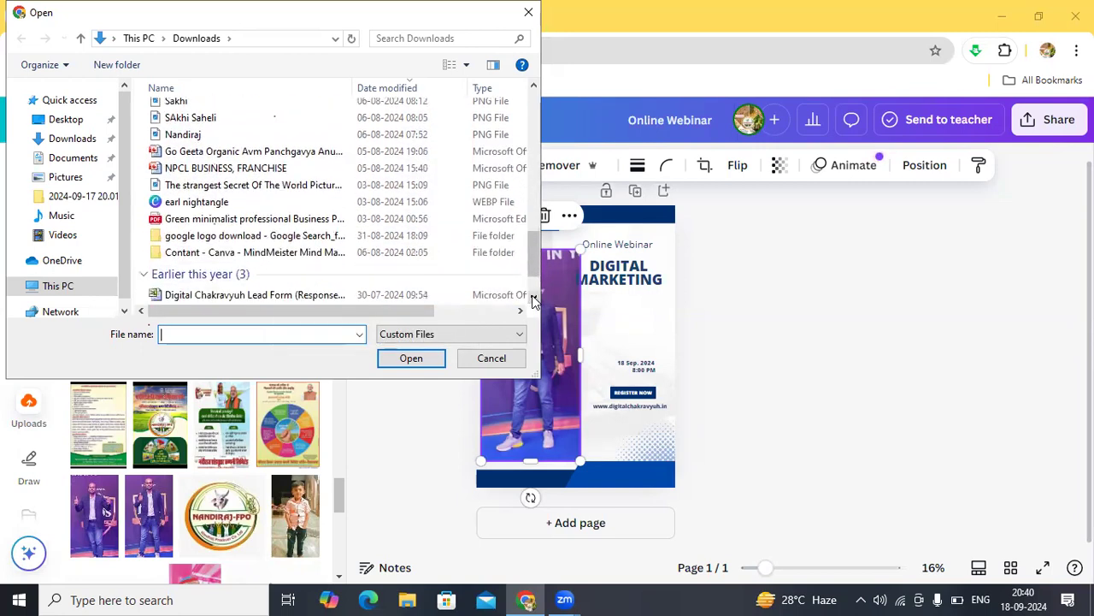
left_click(533, 297)
left_click(532, 297)
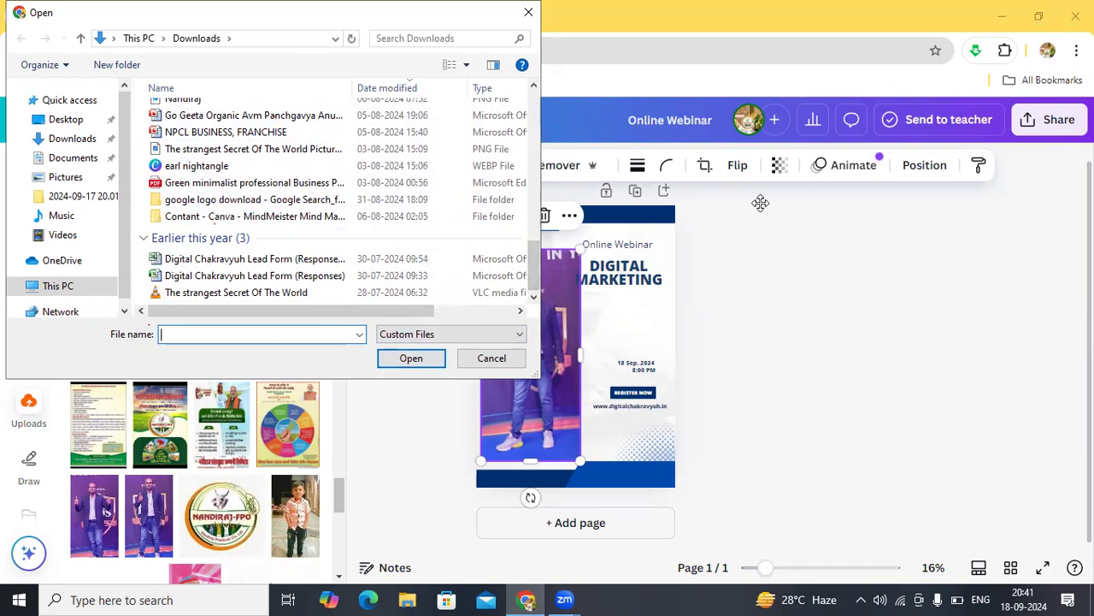
left_click(532, 86)
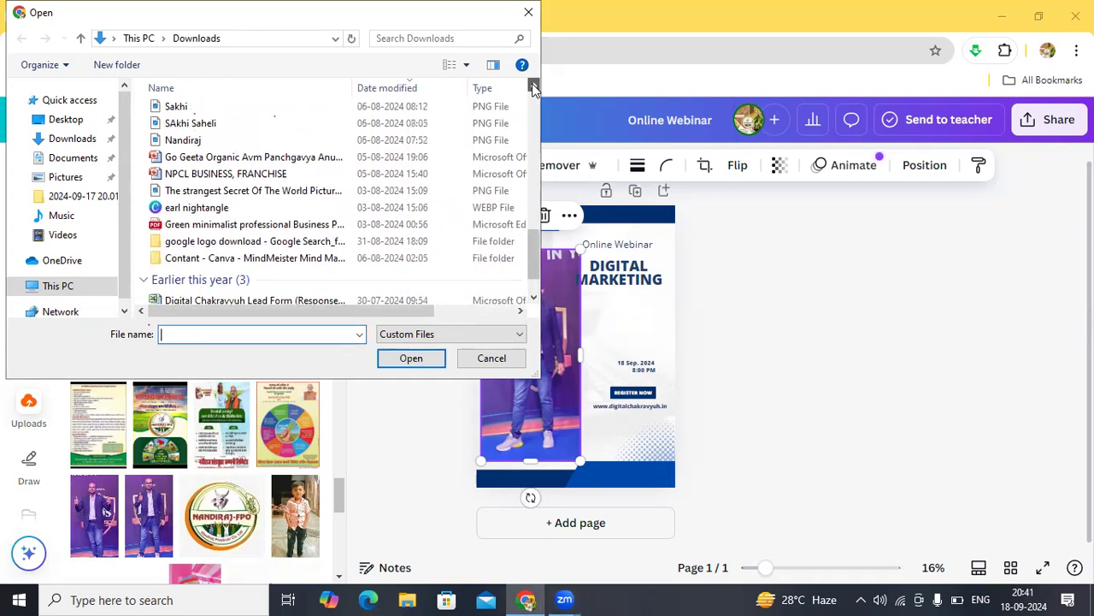
left_click(532, 87)
left_click(533, 86)
left_click(533, 86)
left_click(533, 86)
left_click(533, 87)
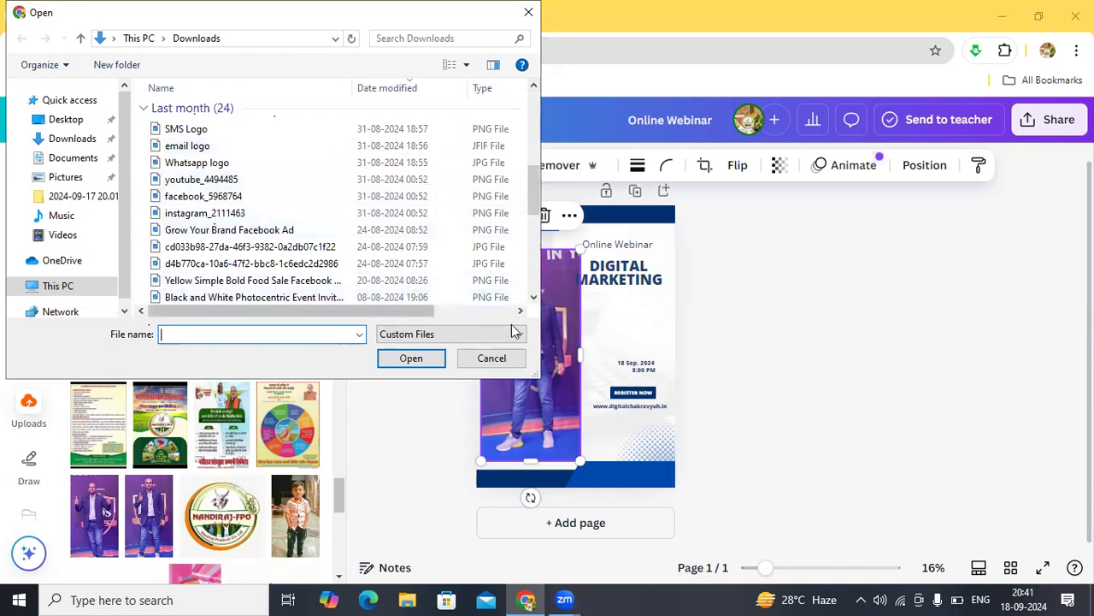
left_click(534, 296)
left_click(533, 298)
left_click(533, 298)
left_click(533, 297)
left_click(534, 298)
left_click(534, 298)
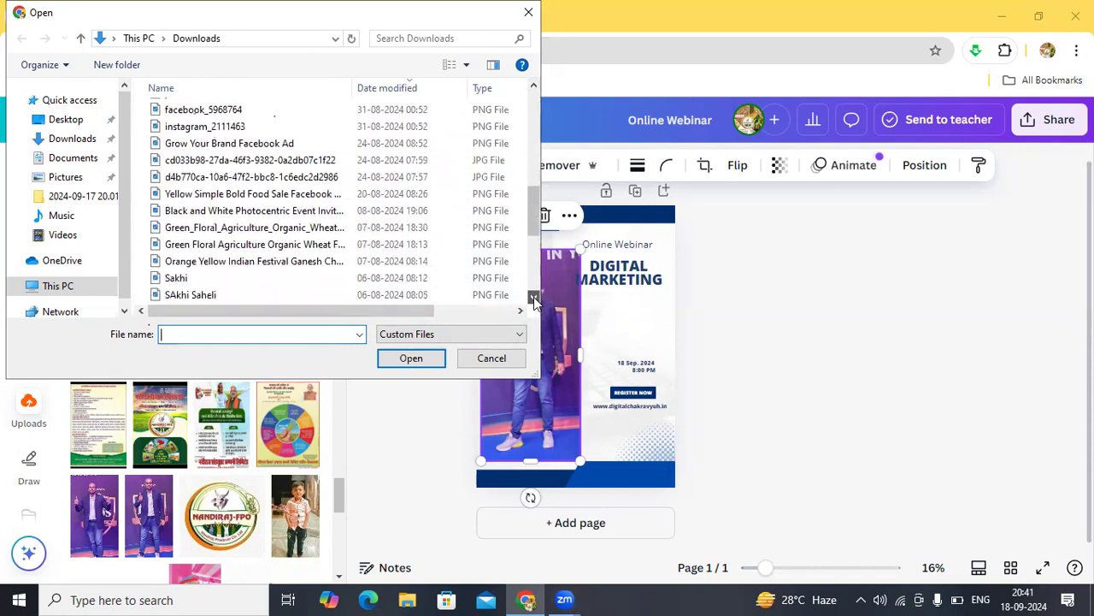
left_click(534, 297)
left_click(533, 297)
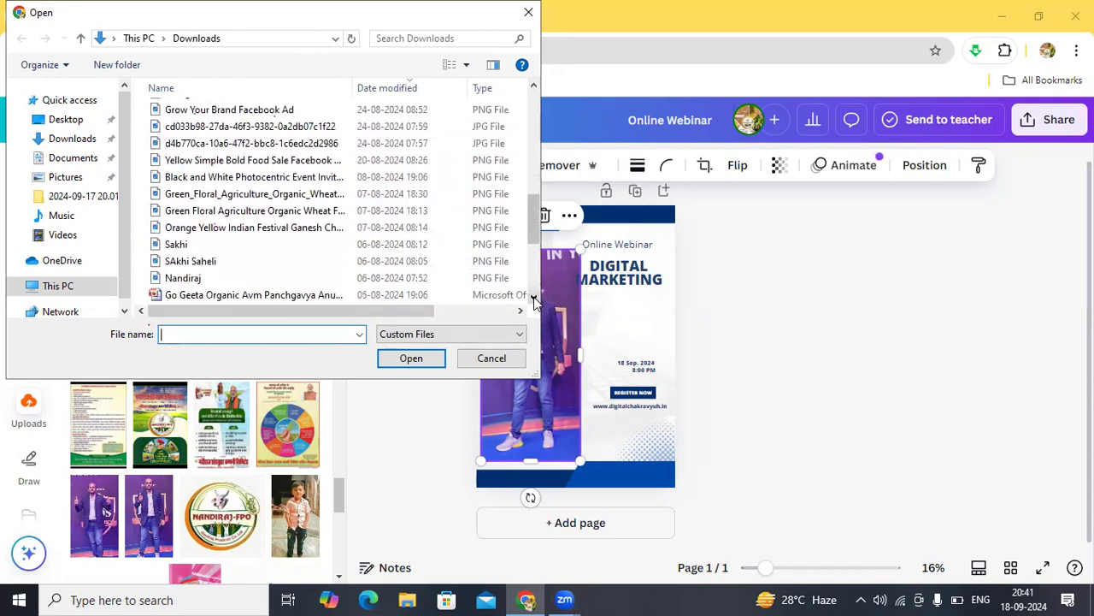
left_click(181, 265)
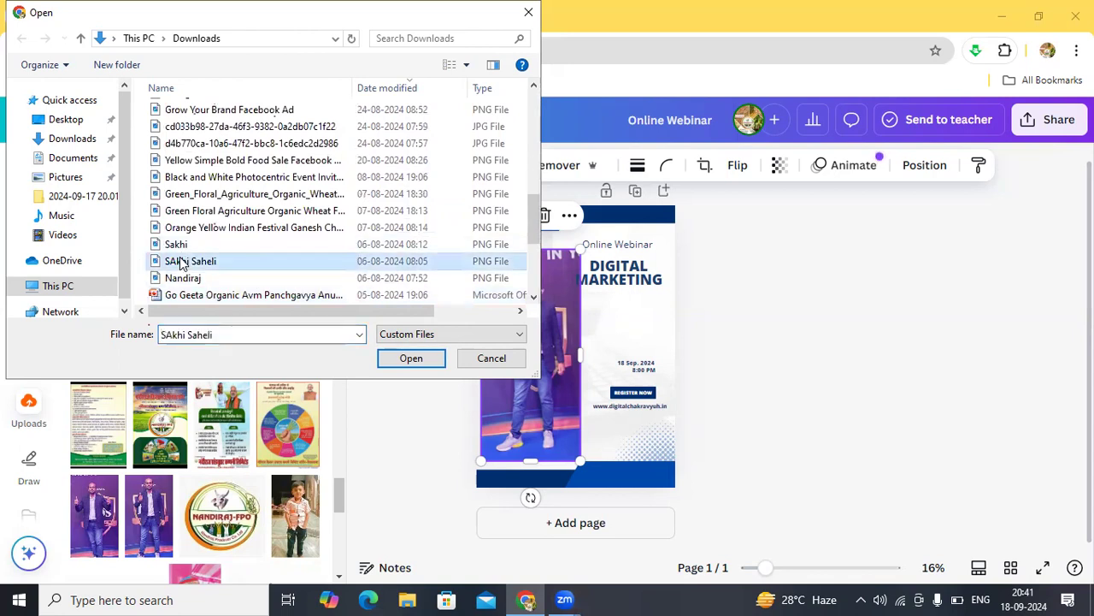
left_click(411, 360)
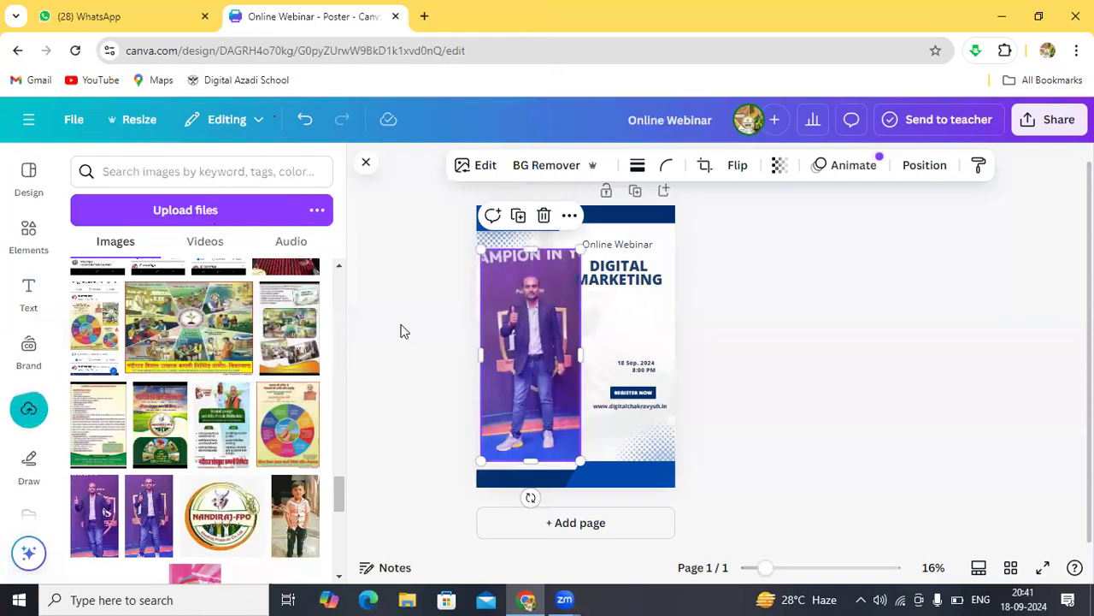
Step: Place the Sakhi Saheli logo on the poster, nudge it left, then delete it
left_click(339, 267)
left_click_drag(340, 268, 340, 268)
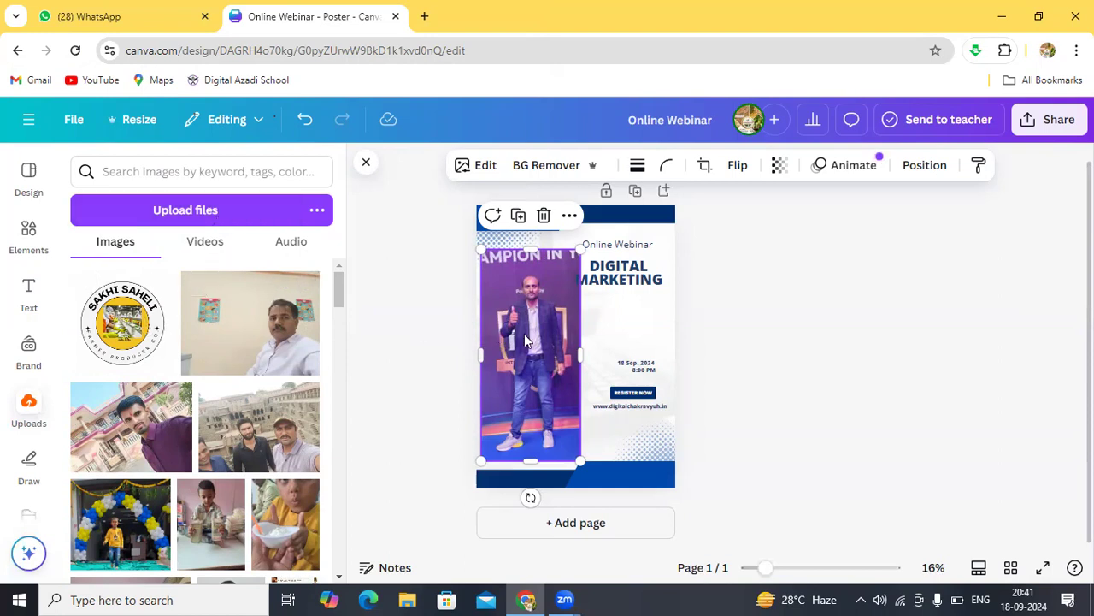
left_click(141, 326)
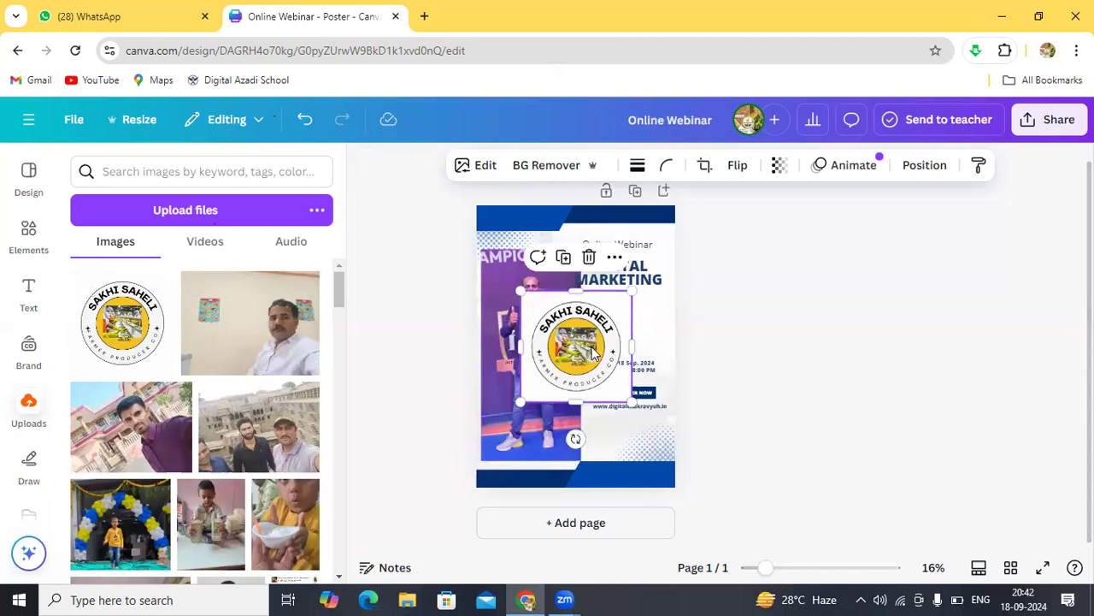
left_click_drag(595, 327, 567, 323)
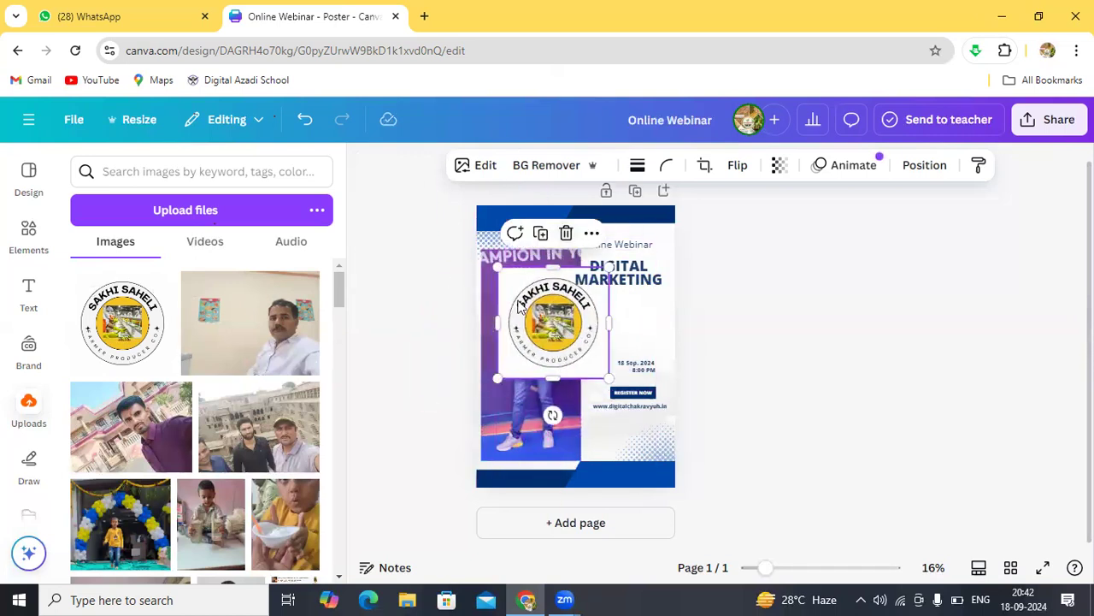
left_click(566, 234)
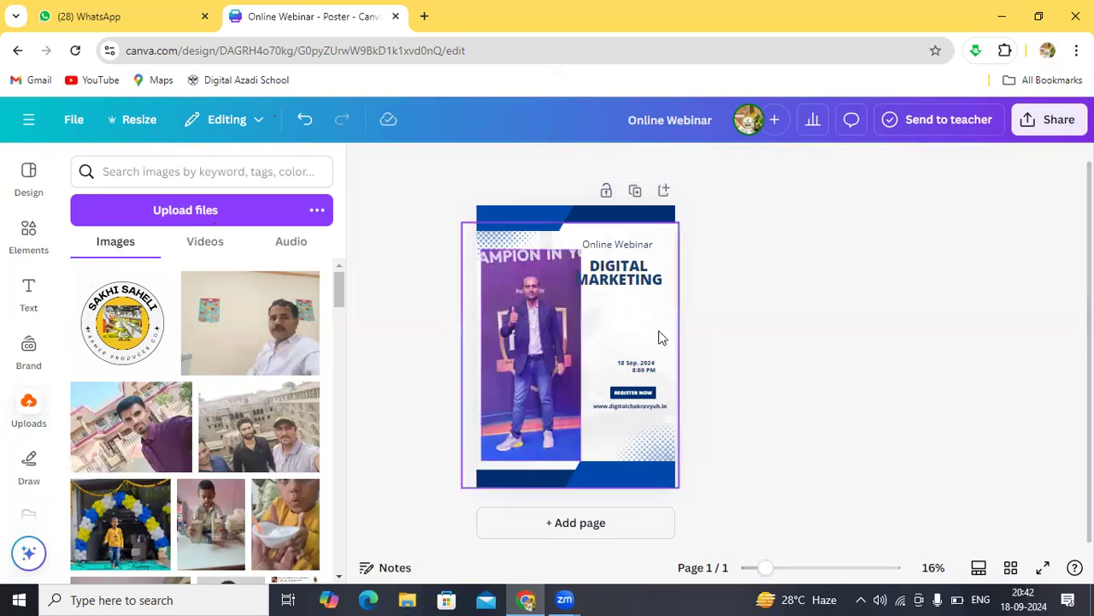
Step: Select the thumbs-up speaker photo and apply BG Remover to strip its background
scroll(658, 338, "up", 4)
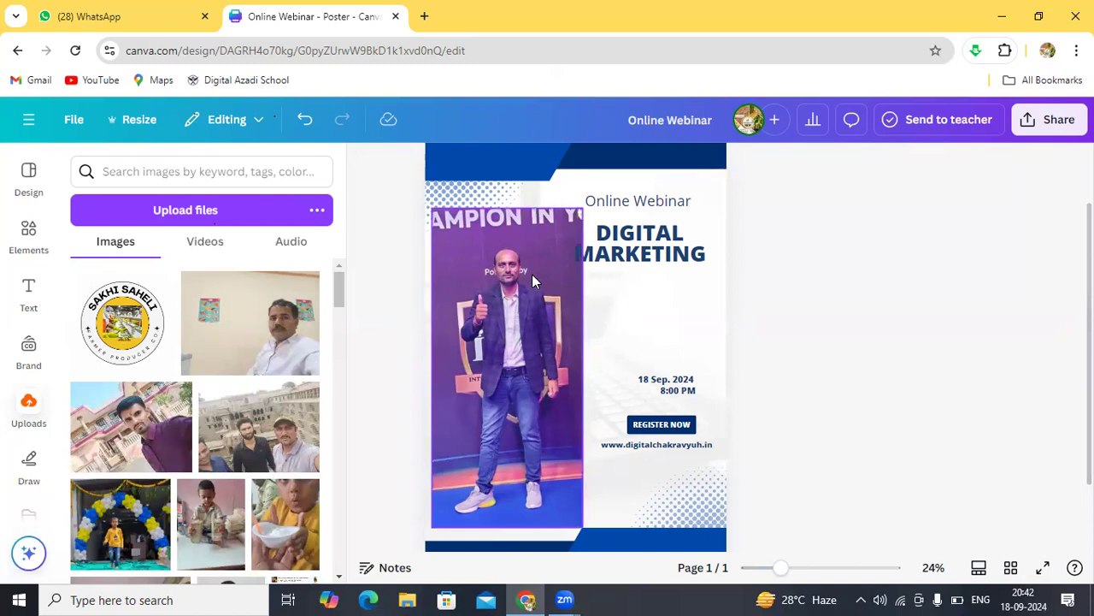
left_click(554, 300)
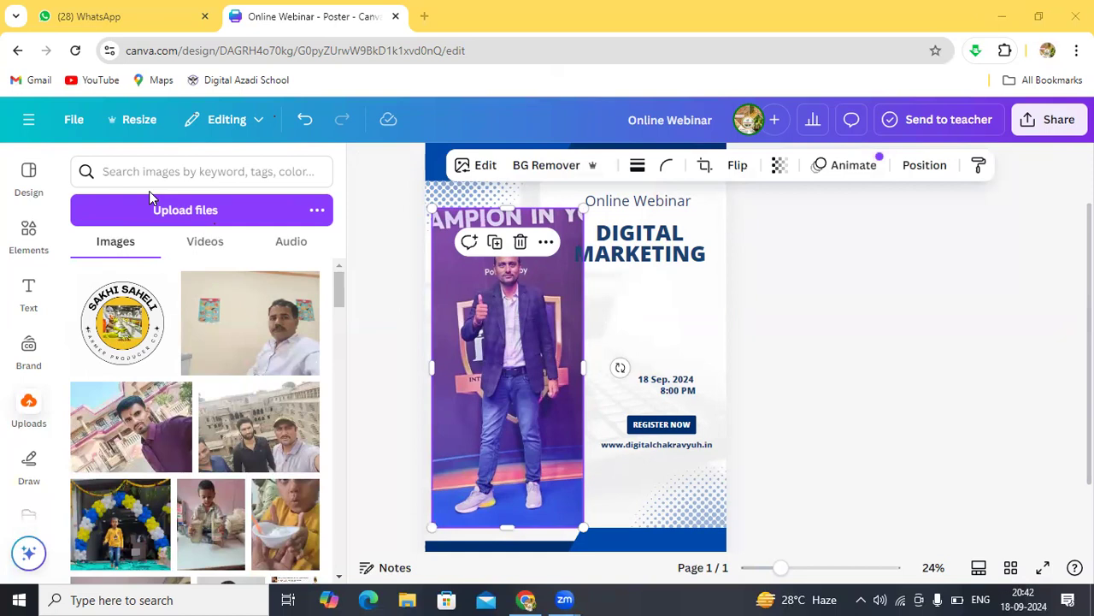
mouse_move(514, 139)
left_mouse_down()
mouse_move(515, 186)
mouse_move(594, 169)
mouse_move(596, 159)
mouse_move(562, 139)
mouse_move(517, 141)
left_mouse_up()
left_click(551, 165)
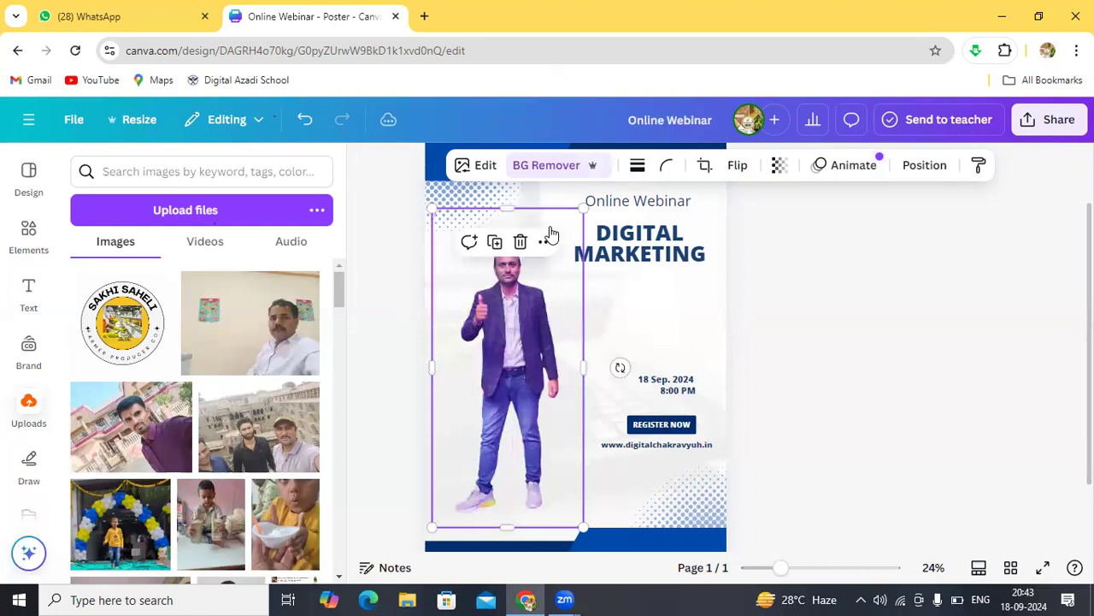
Step: Move the cut-out speaker photo left and enlarge it wider and taller
left_click_drag(577, 330, 477, 333)
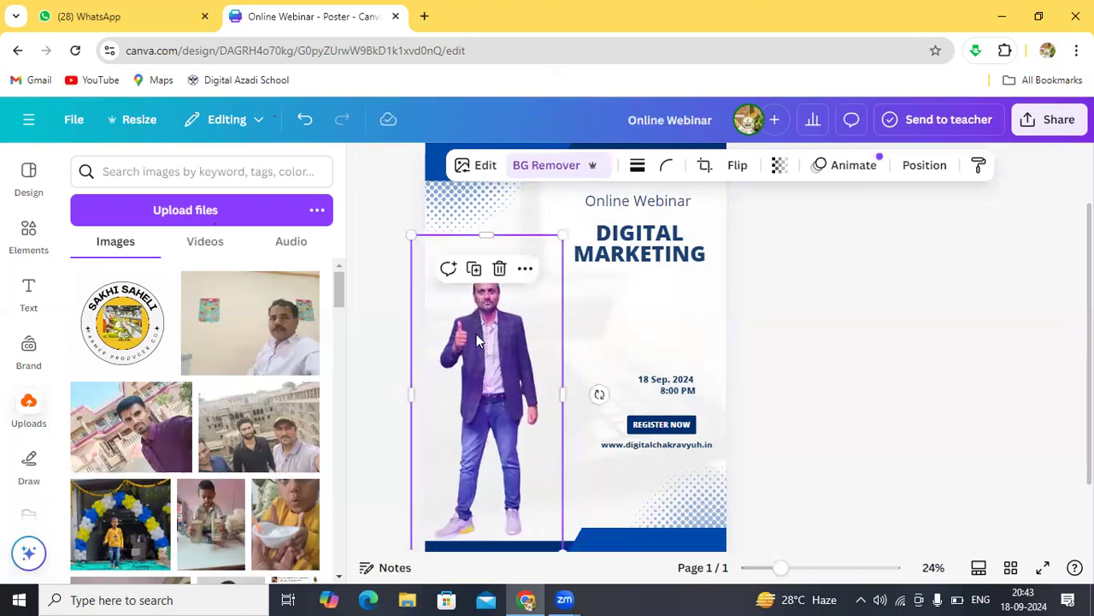
left_click(611, 338)
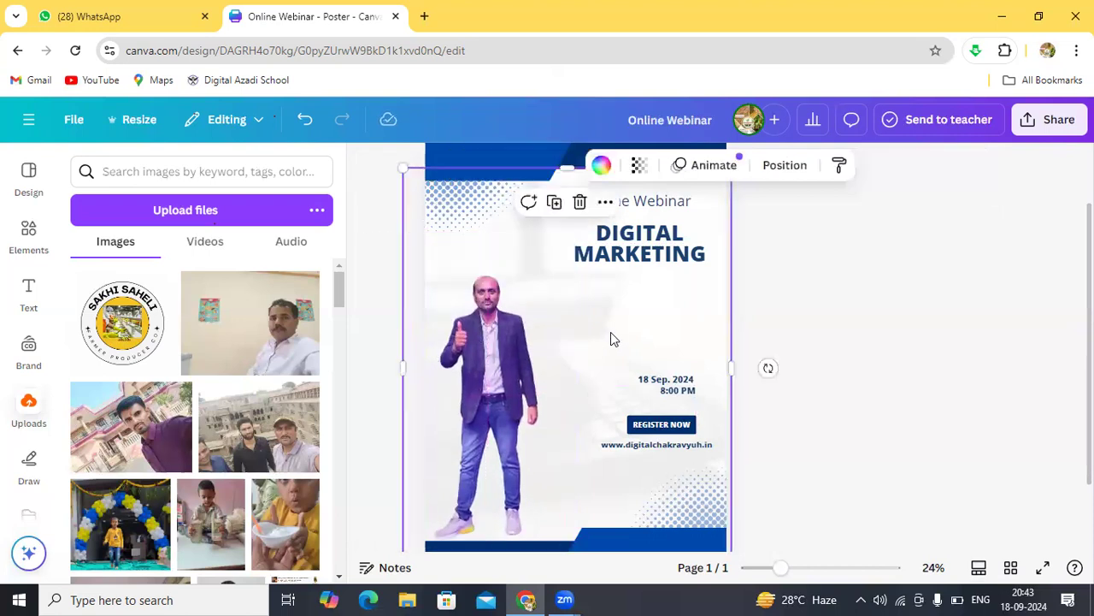
left_click(550, 356)
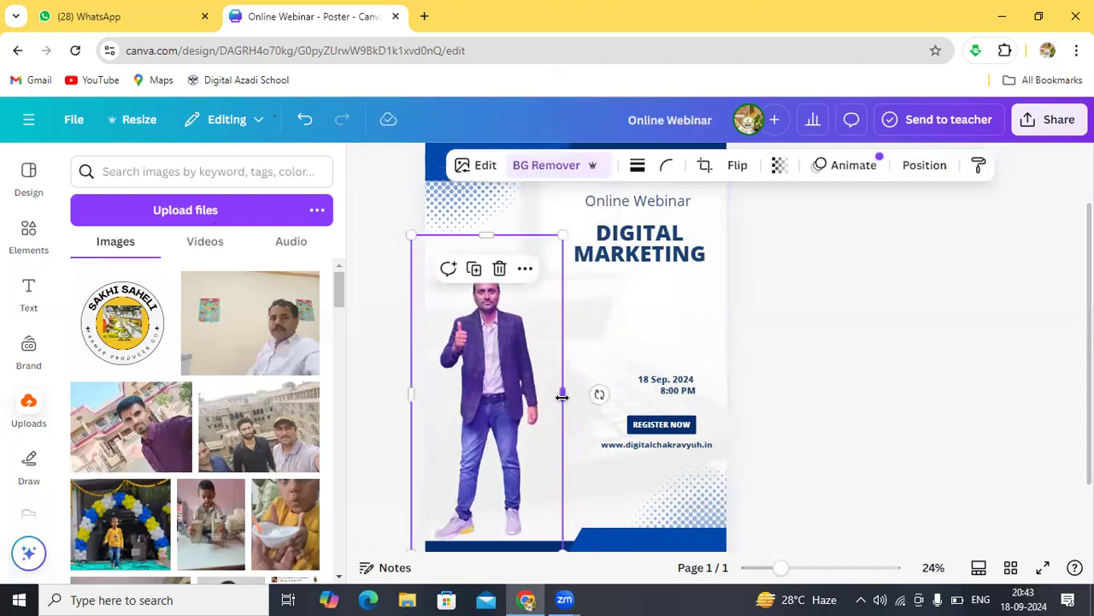
left_click_drag(562, 396, 628, 402)
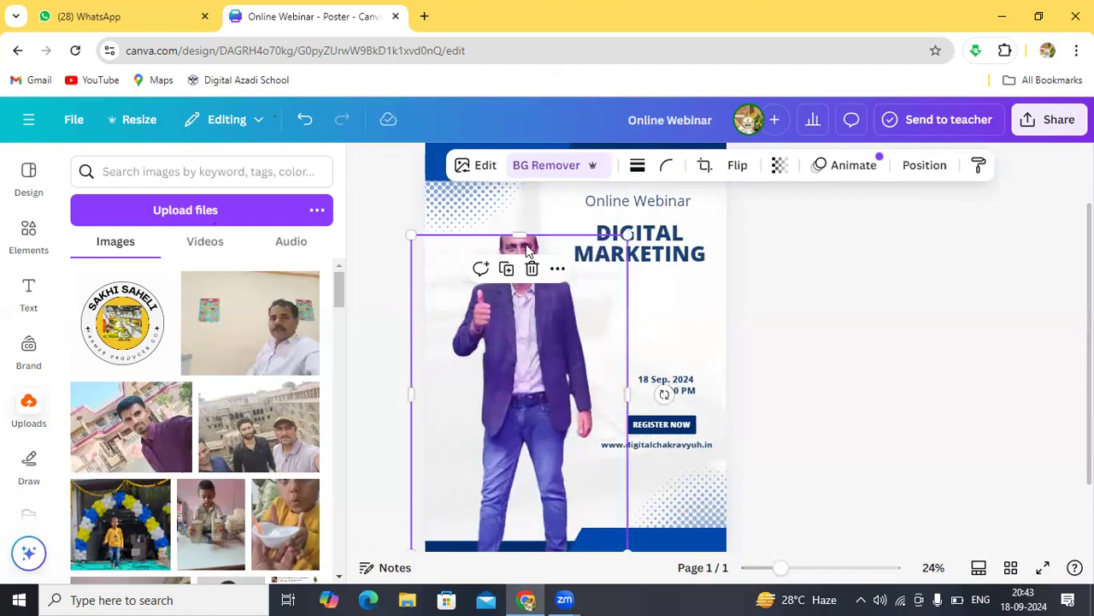
left_click_drag(521, 237, 519, 219)
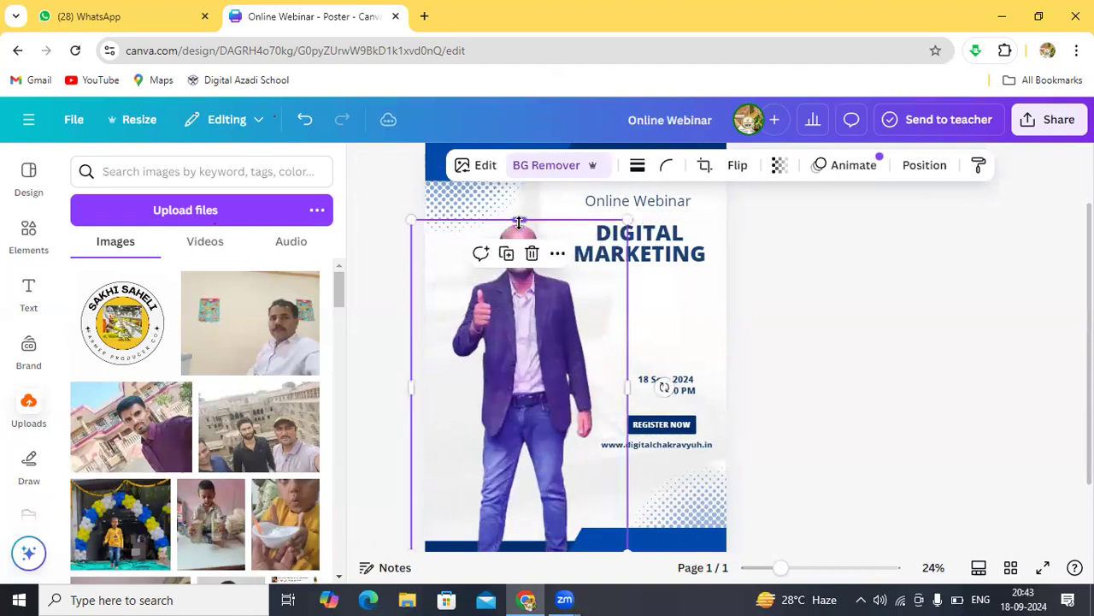
left_click_drag(529, 338, 508, 384)
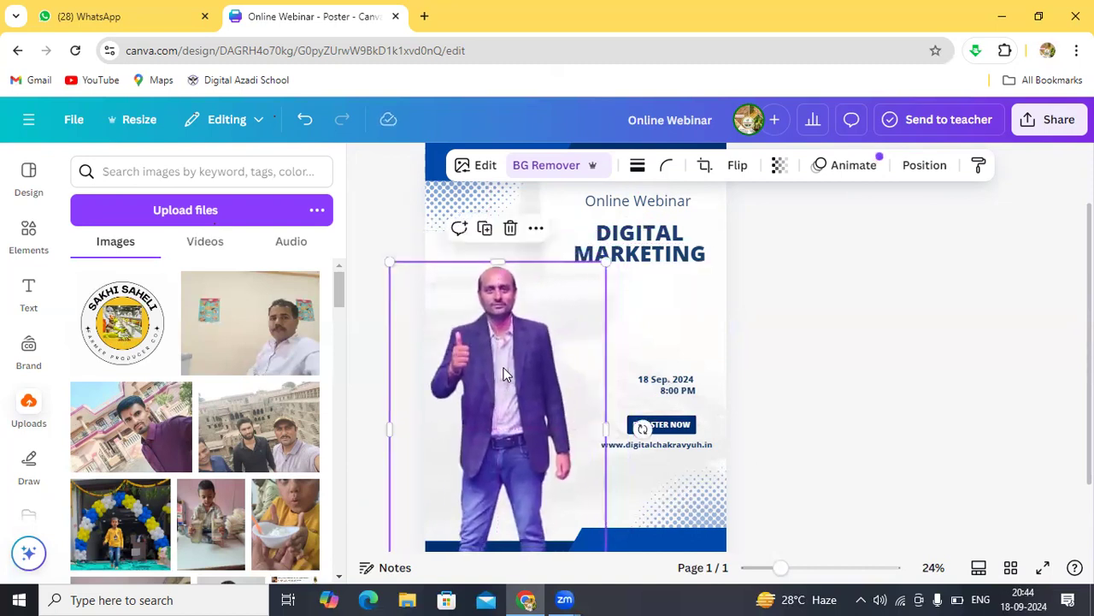
left_click(672, 336)
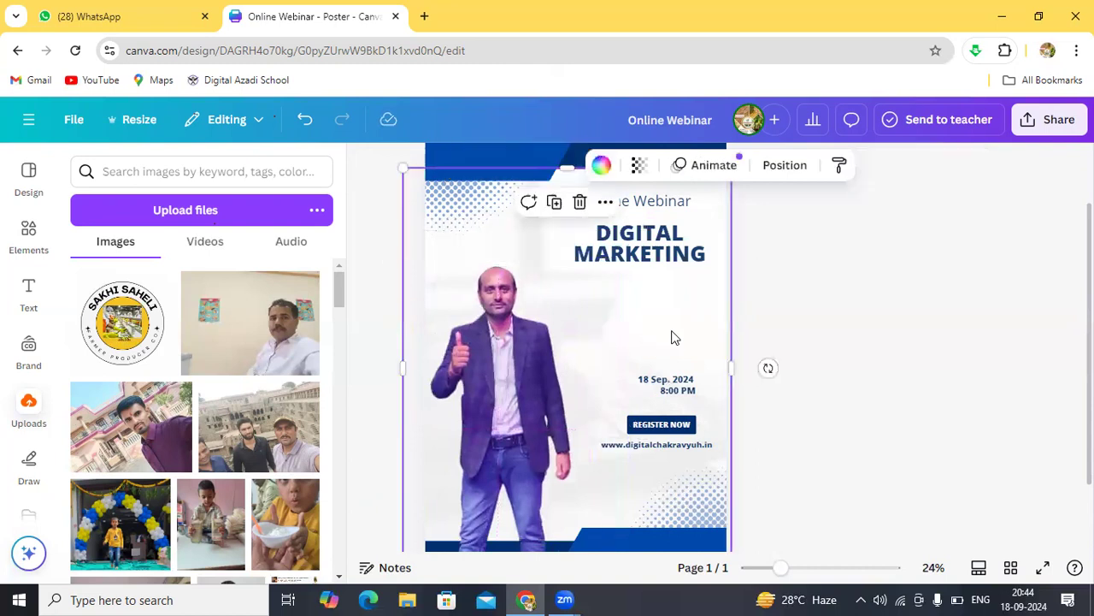
left_click(809, 344)
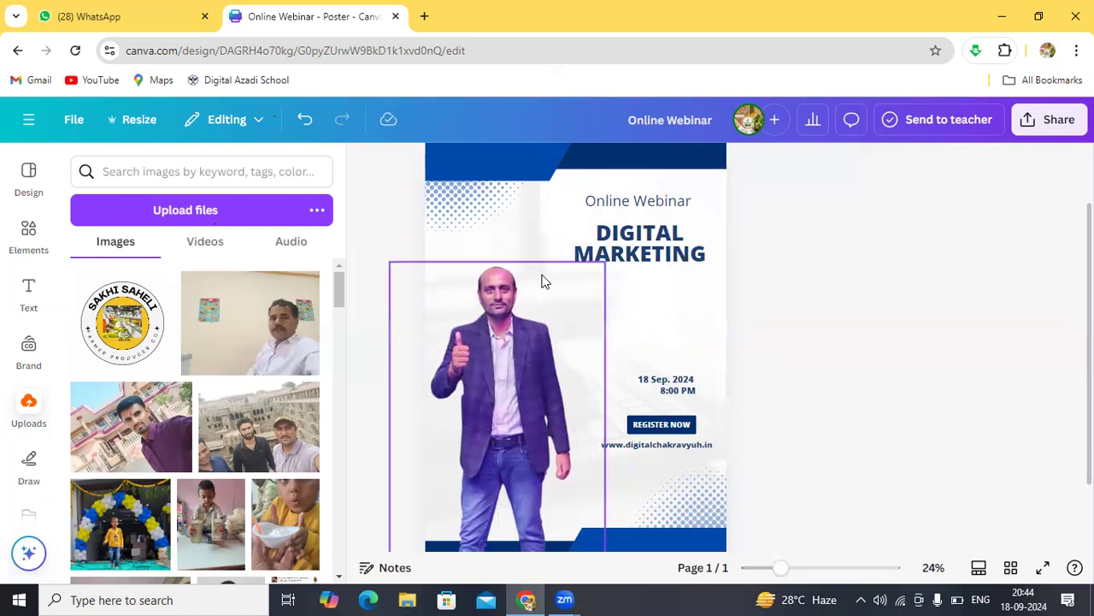
Step: Raise the speaker photo and stretch it down to the poster's bottom edge
left_click(540, 232)
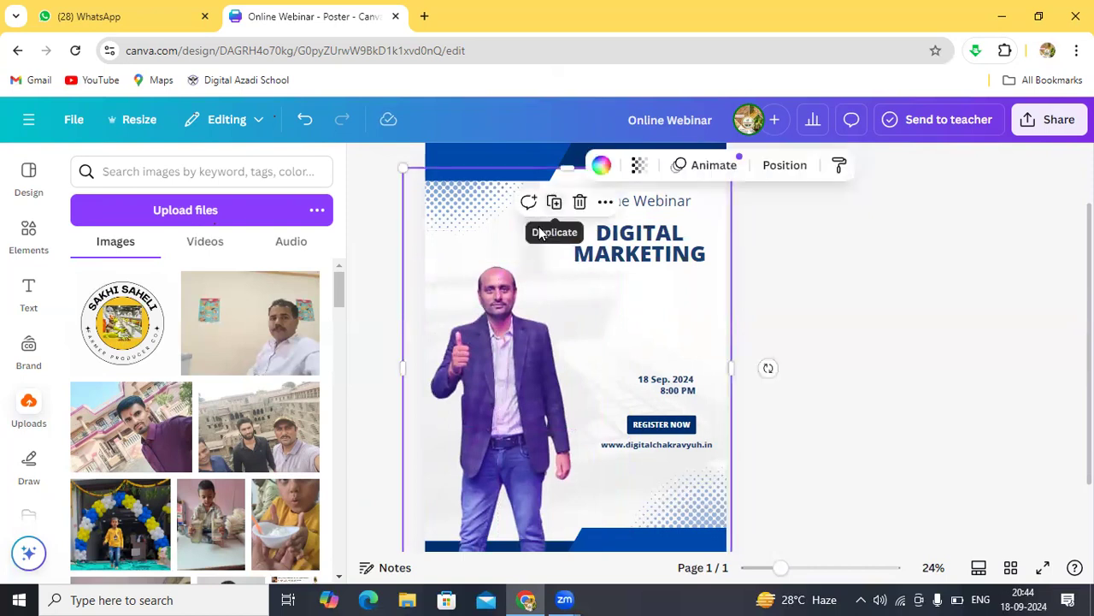
left_click(448, 232)
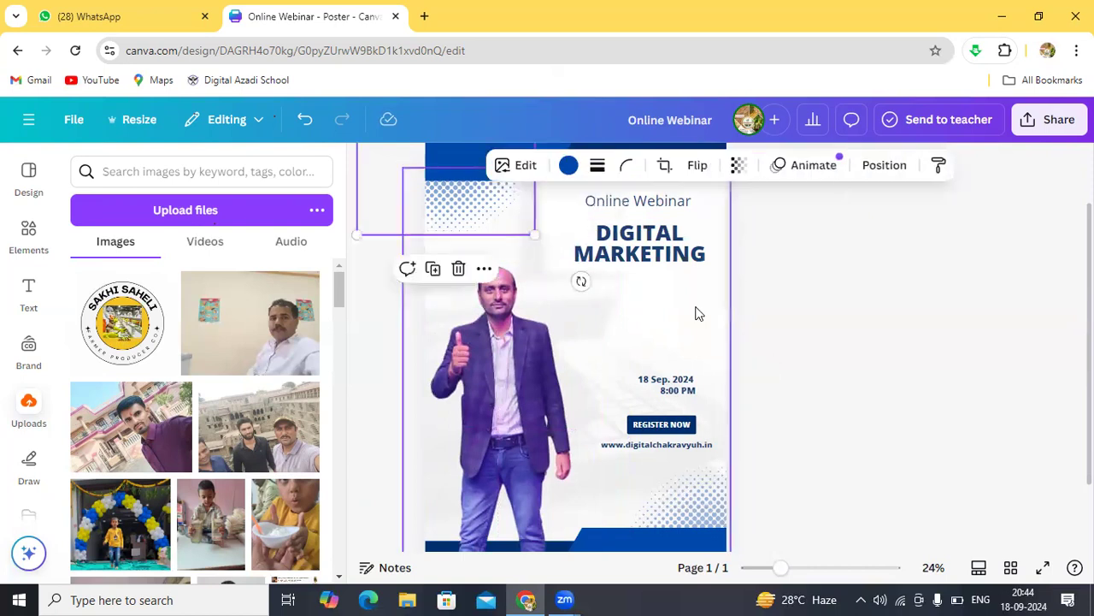
left_click(756, 316)
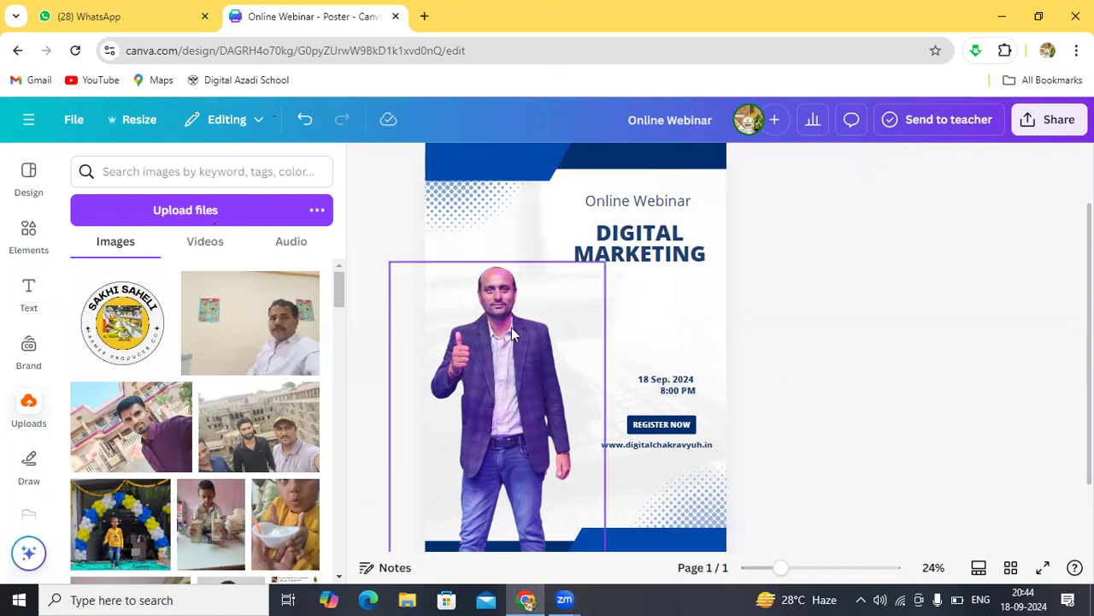
left_click_drag(515, 330, 513, 258)
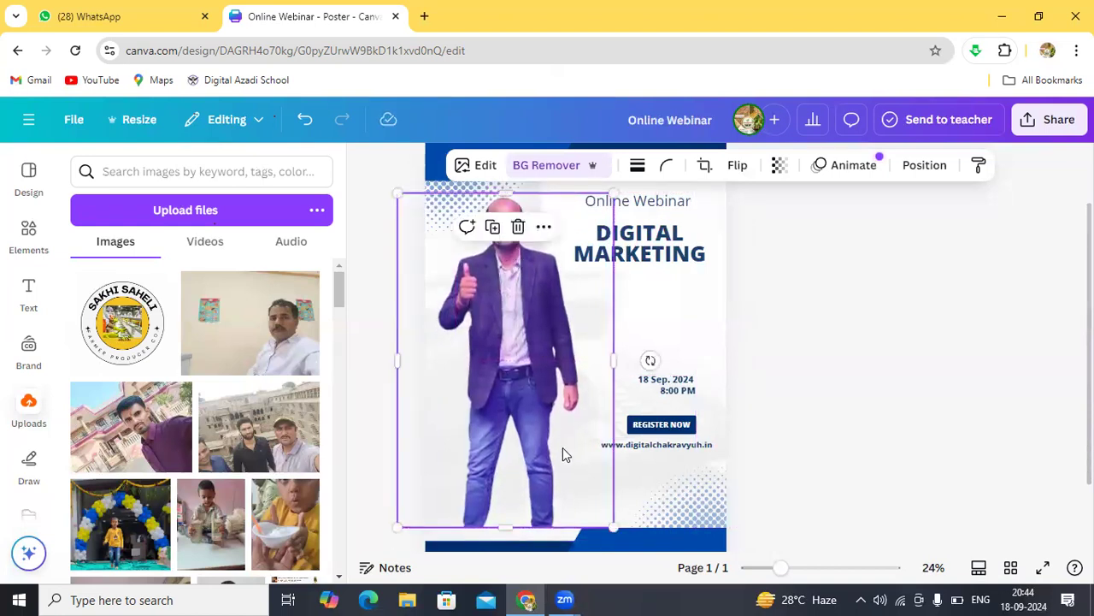
left_click_drag(504, 524, 506, 550)
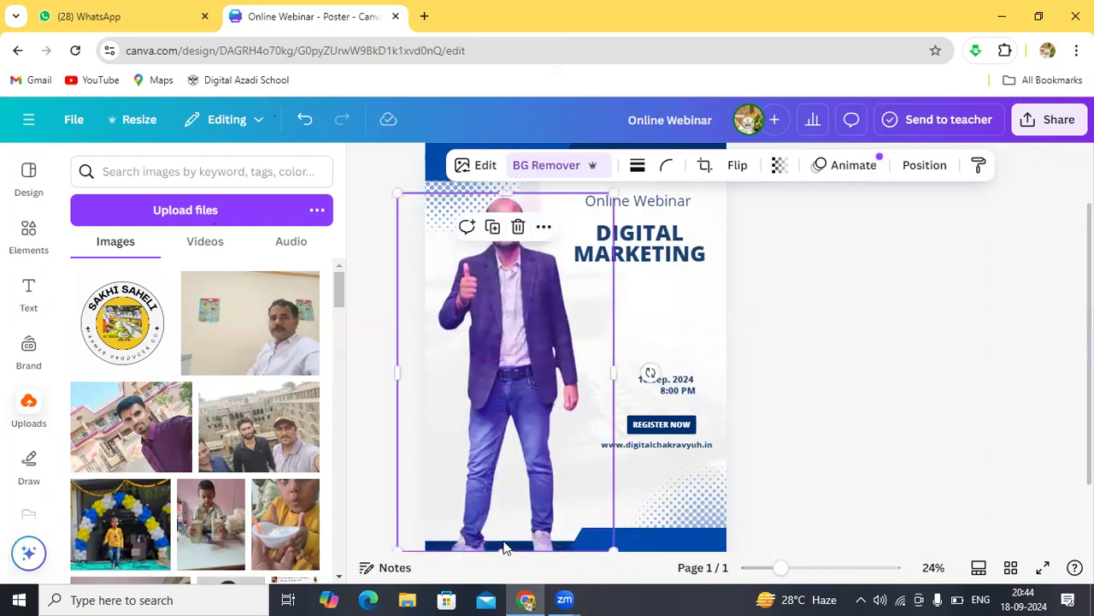
left_click(674, 319)
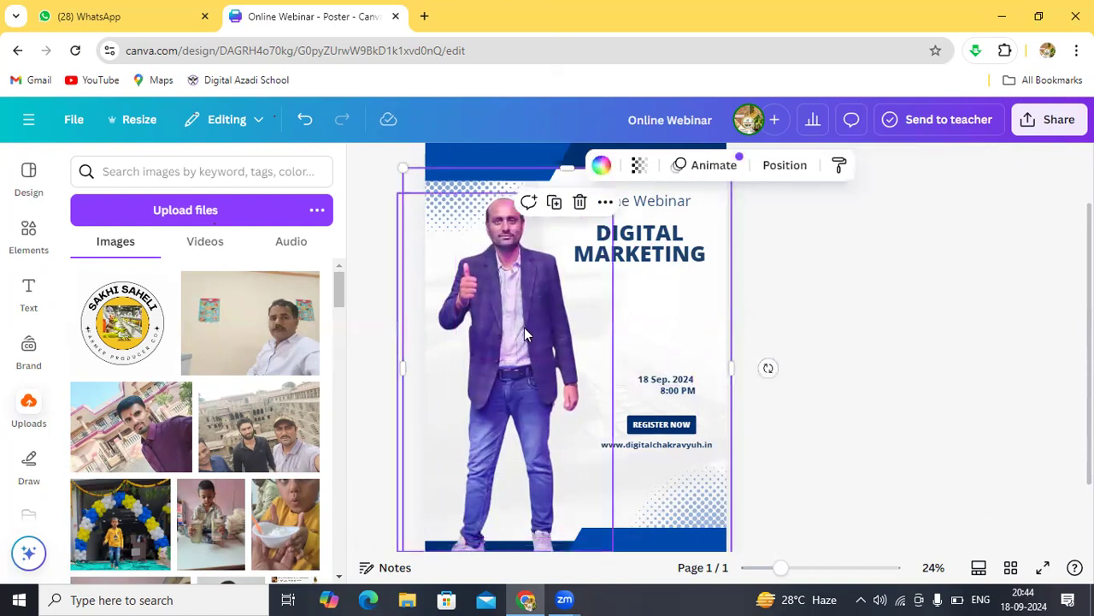
left_click_drag(524, 332, 530, 351)
left_click(779, 295)
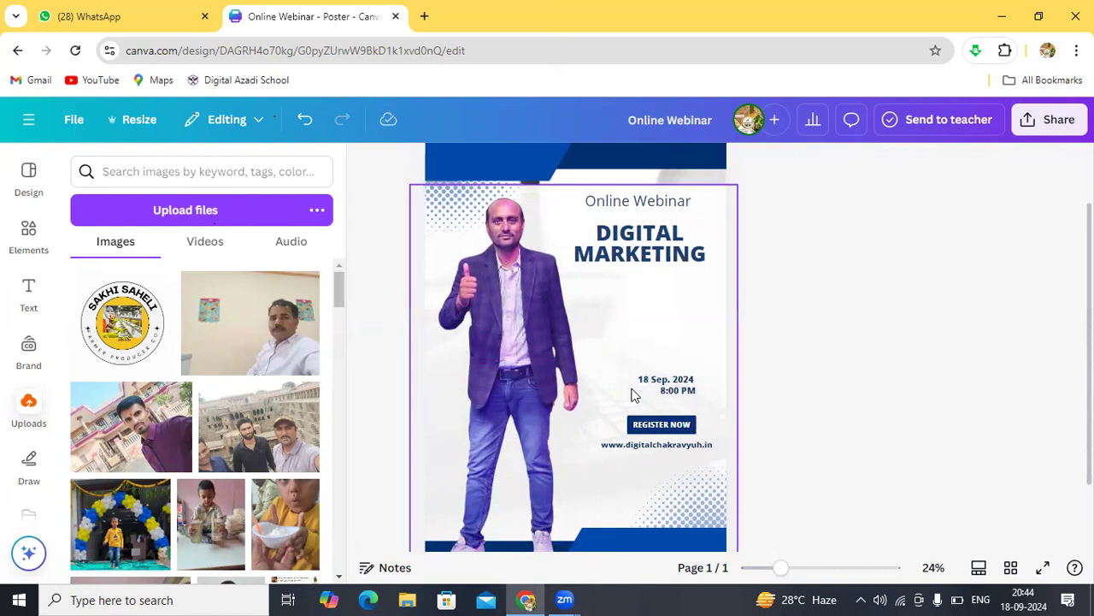
left_click(647, 365)
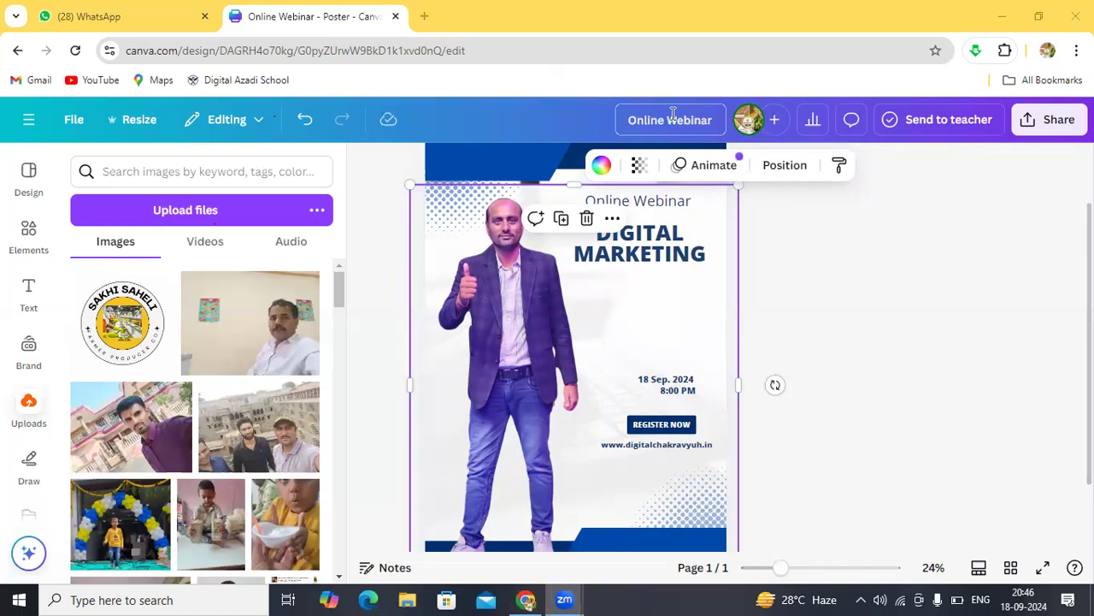
left_click(787, 255)
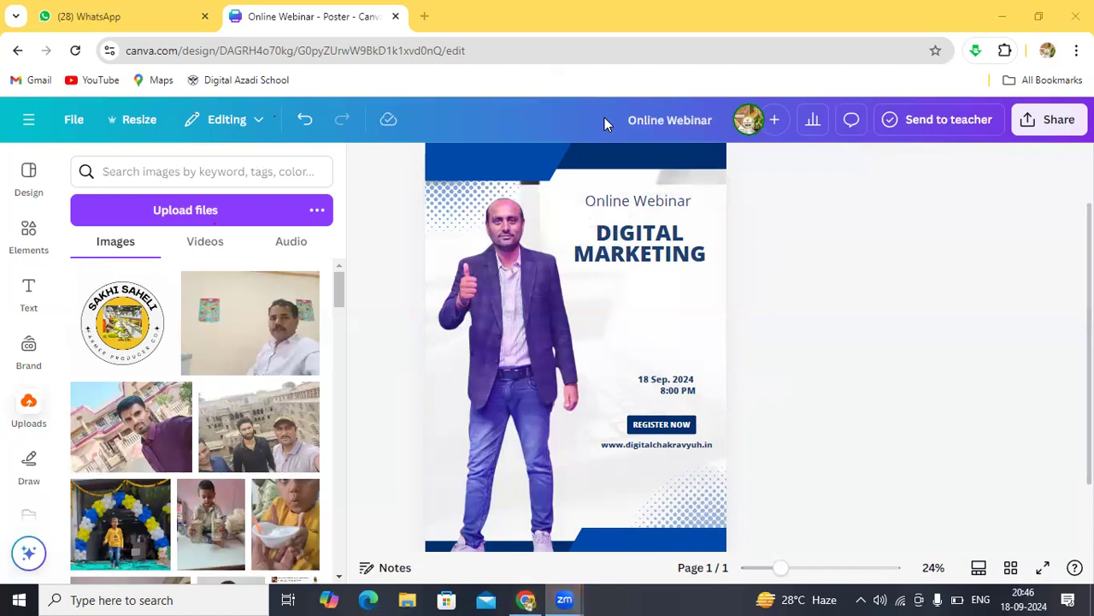
left_click(658, 329)
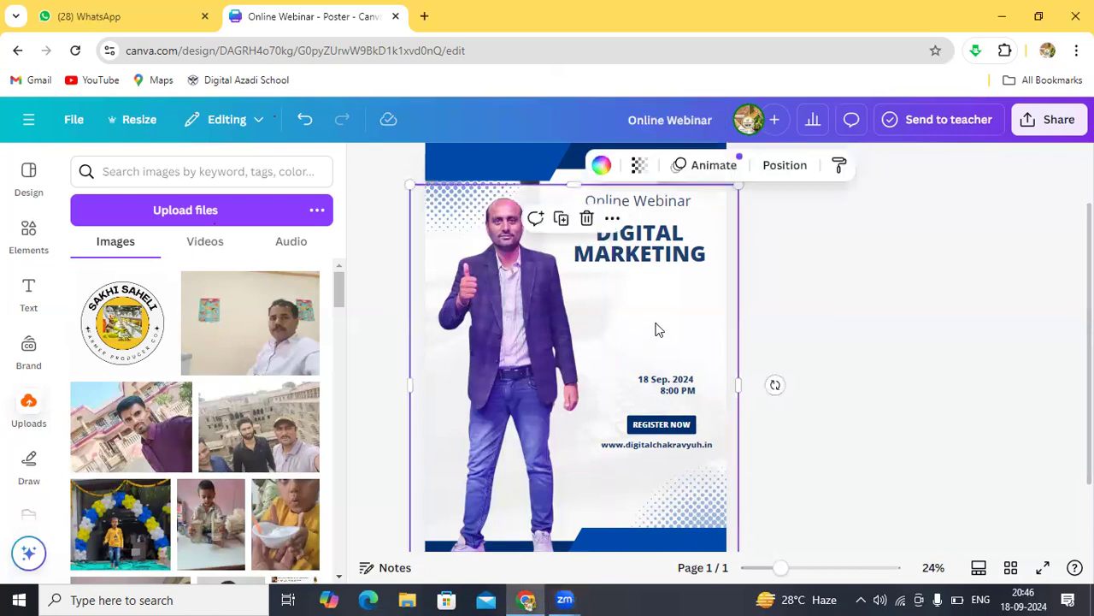
left_click(395, 196)
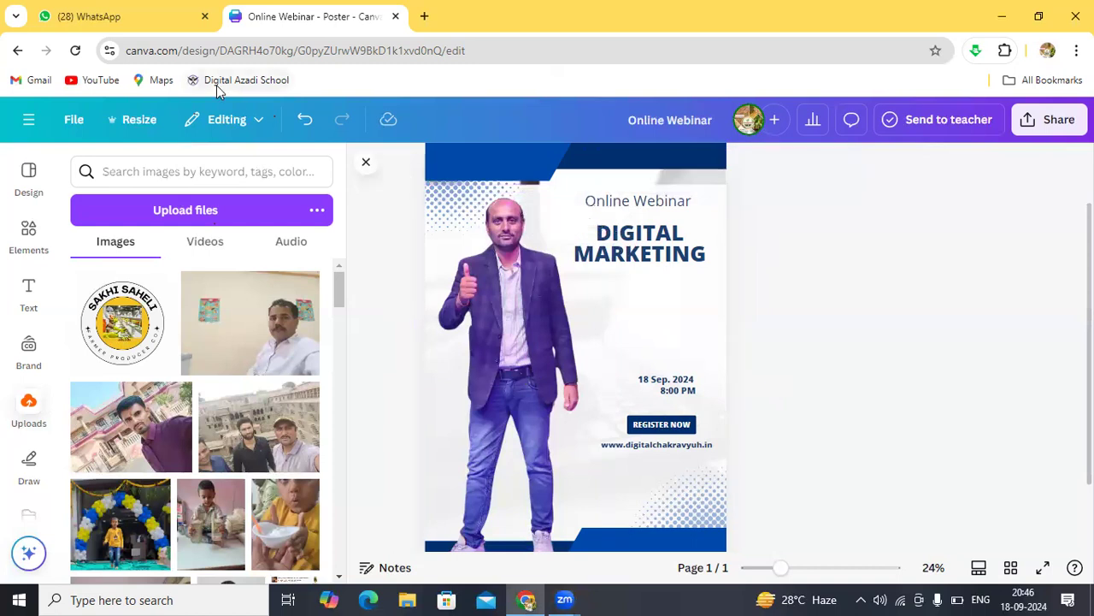
Step: Go back to the Canva home page and scroll through the Recent designs list
left_click(19, 51)
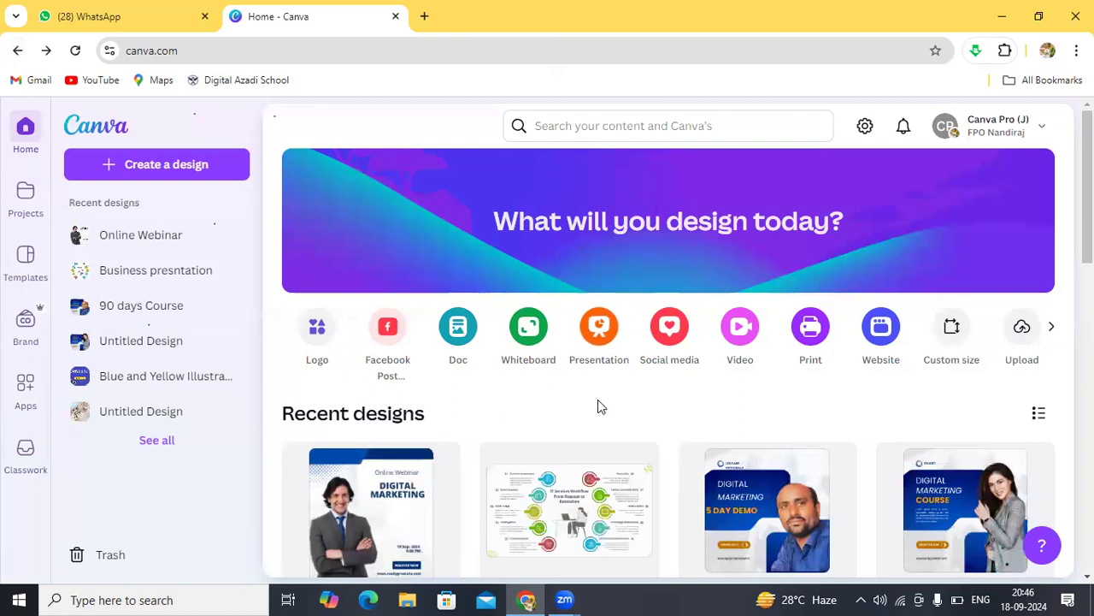
scroll(597, 400, "down", 3)
scroll(599, 407, "down", 5)
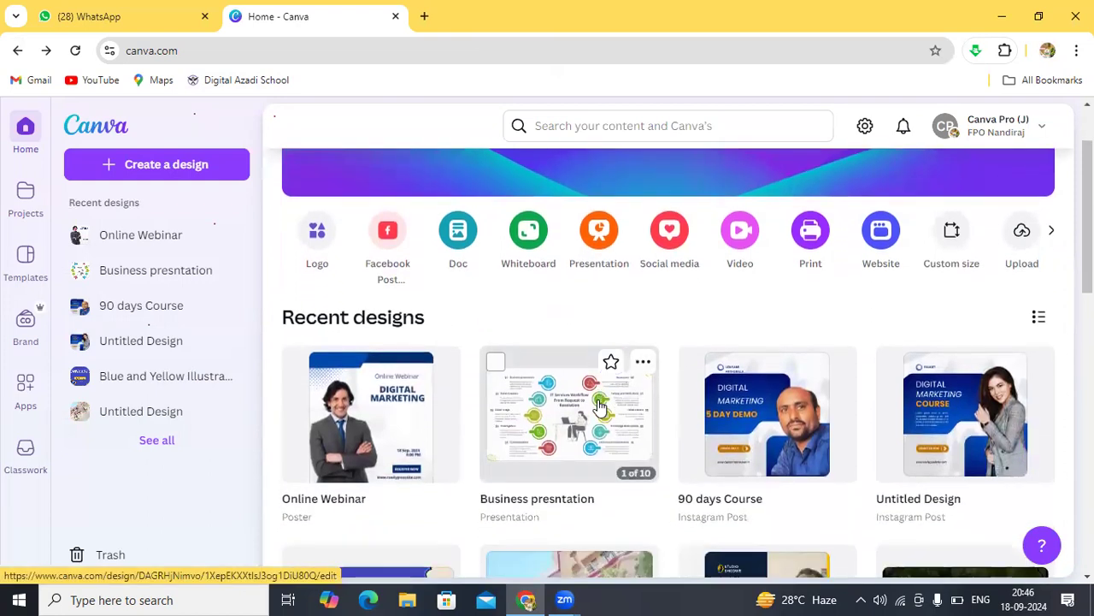
scroll(599, 407, "down", 1)
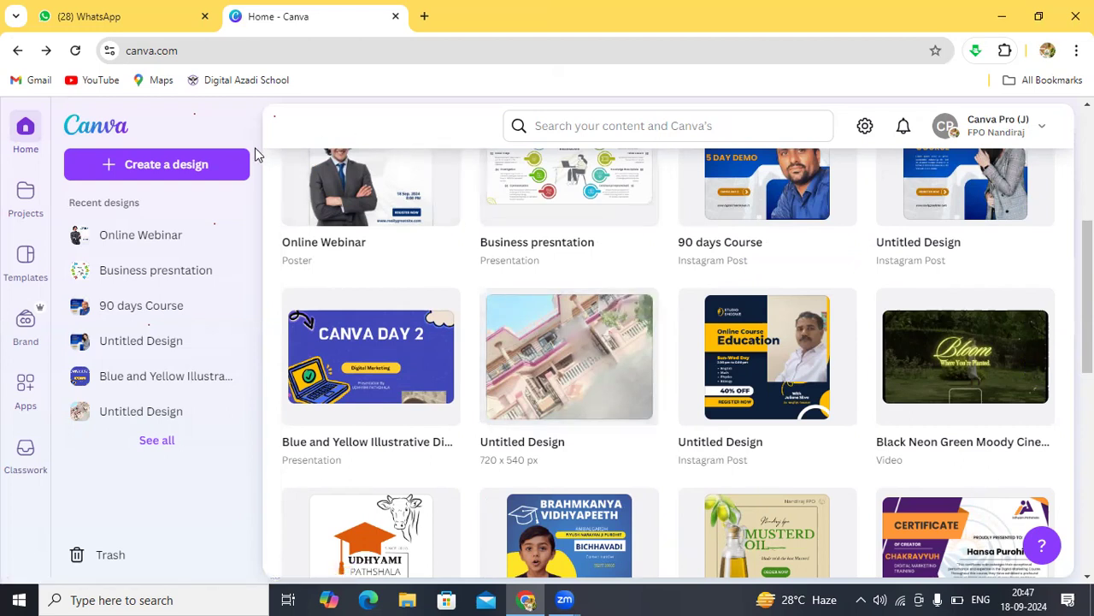
Step: Open the Create a design dialog and try searching 'offer' in its search box
left_click(175, 162)
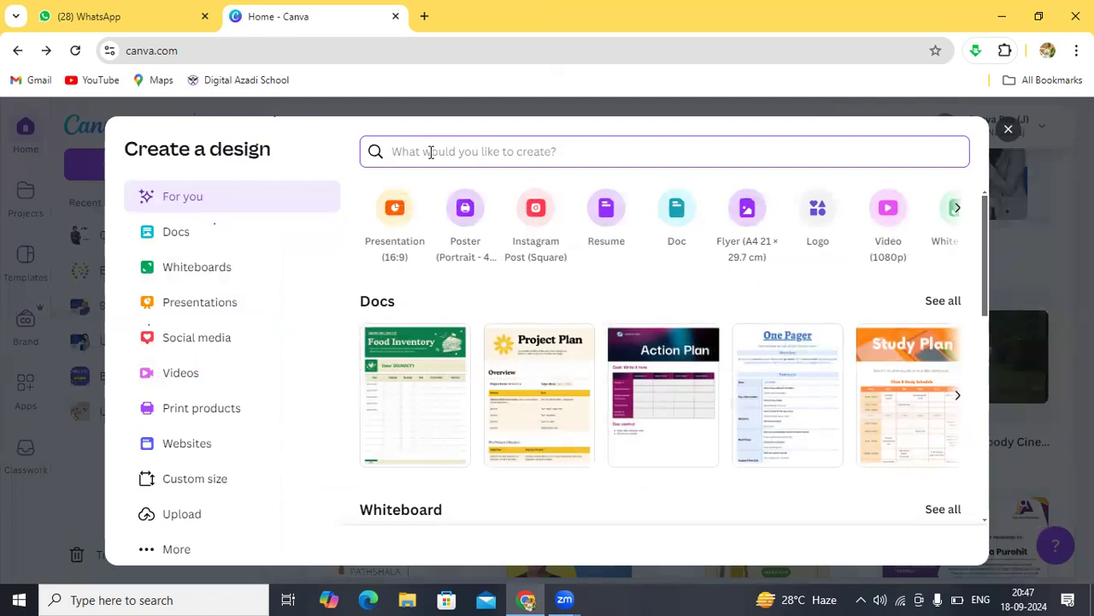
type("offer")
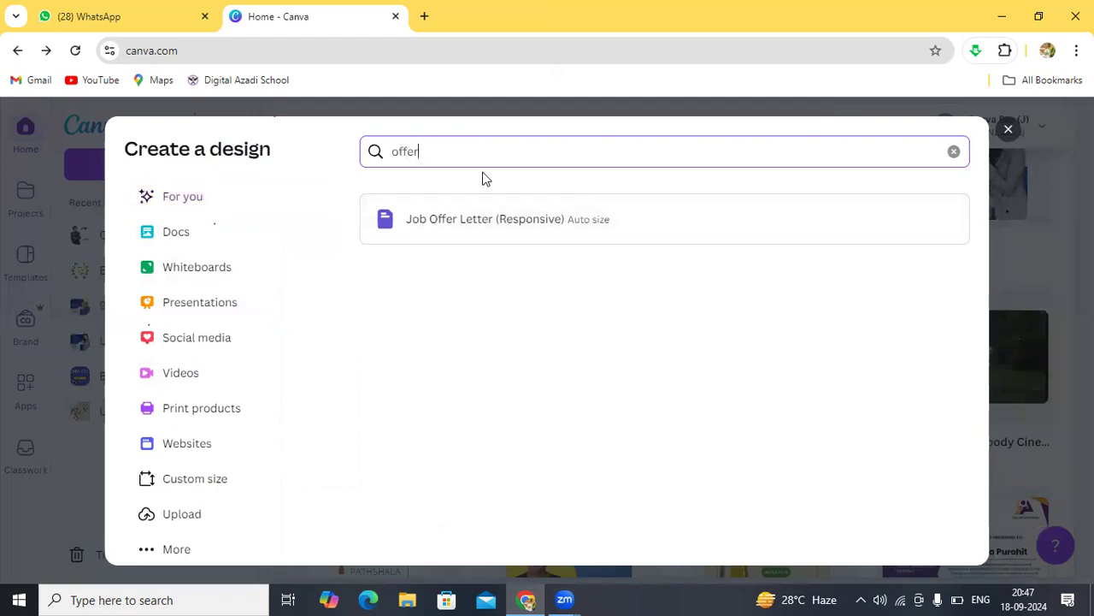
key("BackSpace")
key("BackSpace")
key("BackSpace")
key("BackSpace")
key("BackSpace")
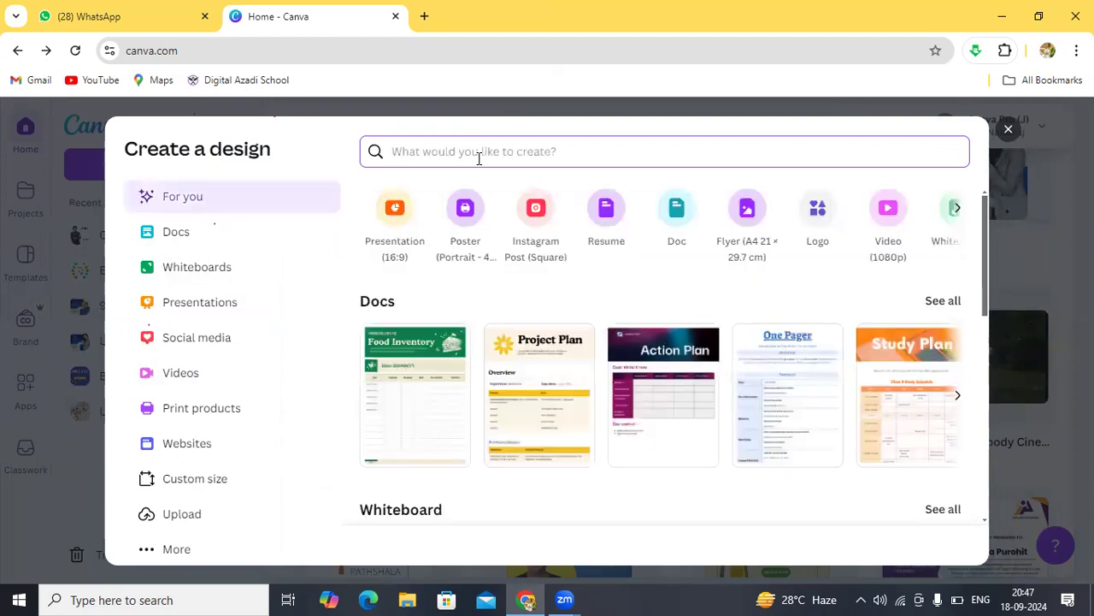
Step: Close the Create a design dialog with its X and scroll up to the recent designs
left_click(1007, 130)
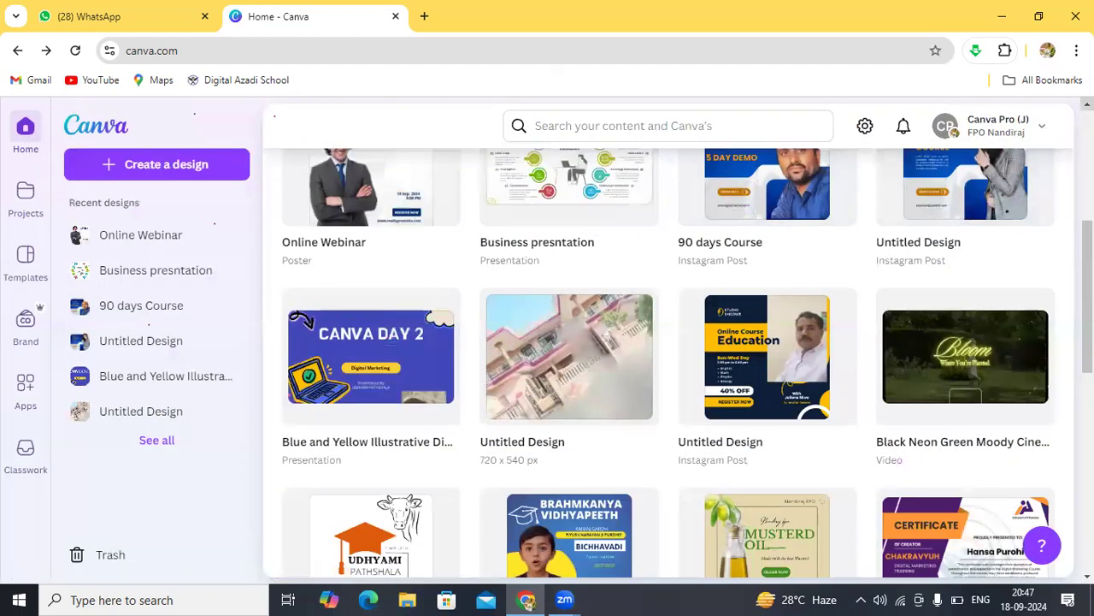
scroll(975, 207, "up", 2)
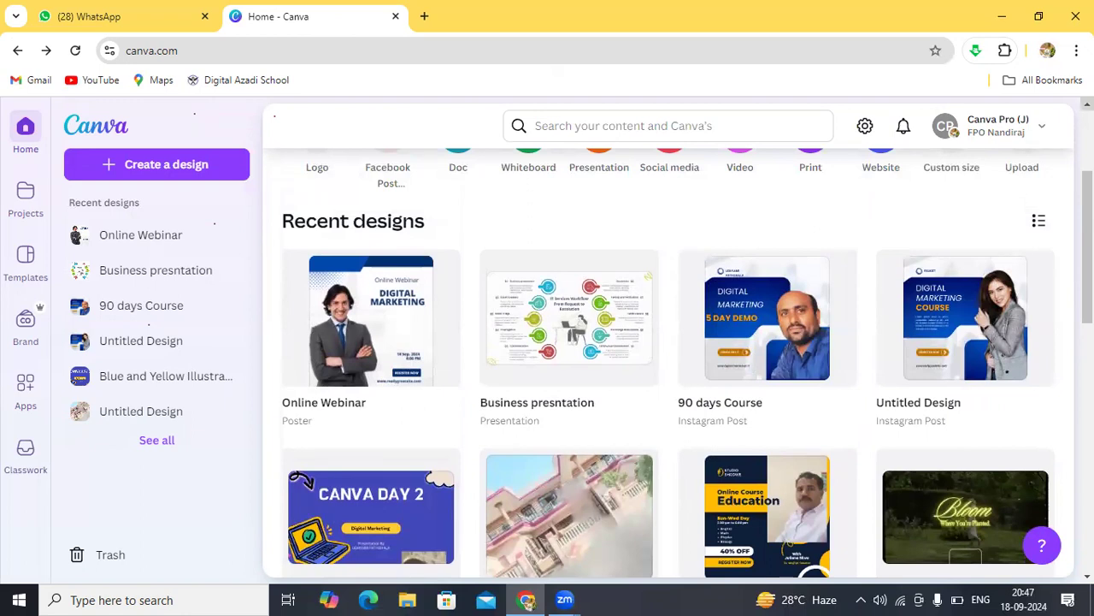
scroll(669, 359, "up", 3)
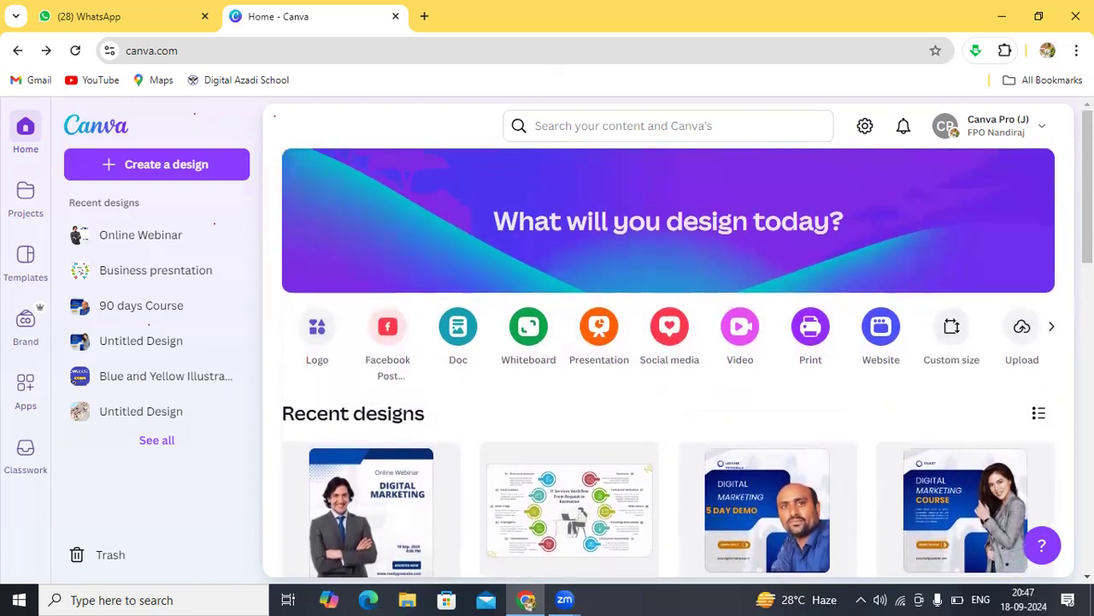
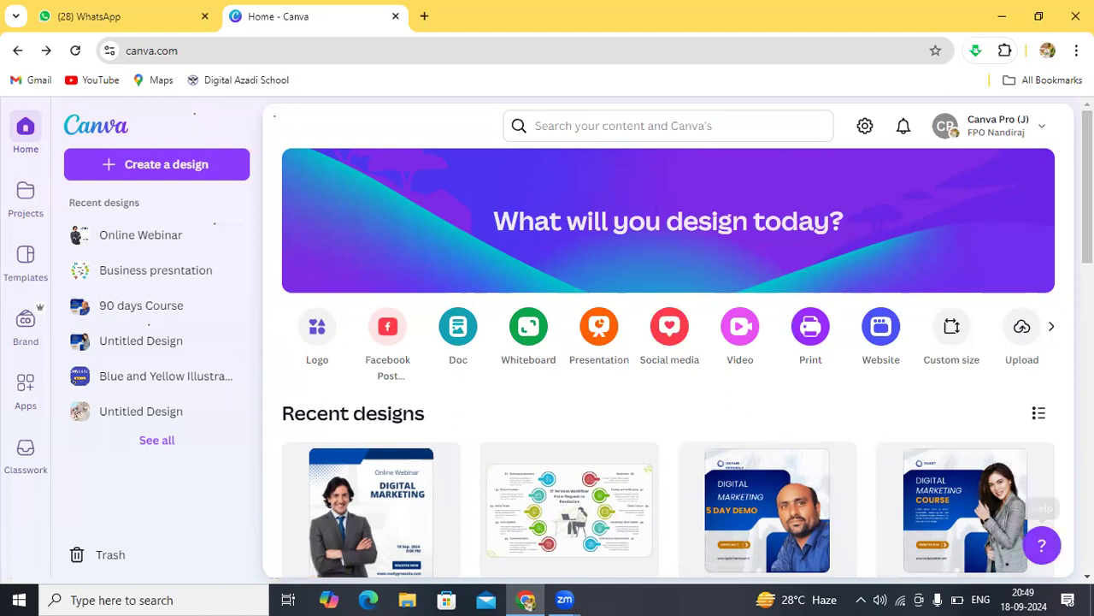
Step: Scroll through the recent designs on the Canva home page
scroll(1020, 525, "down", 2)
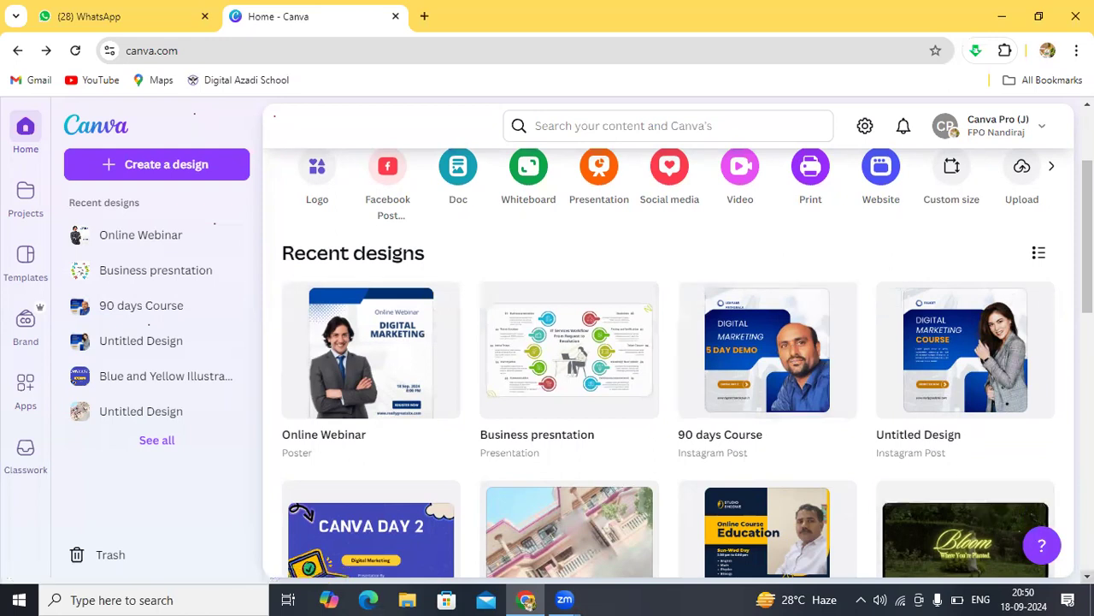
scroll(688, 366, "down", 3)
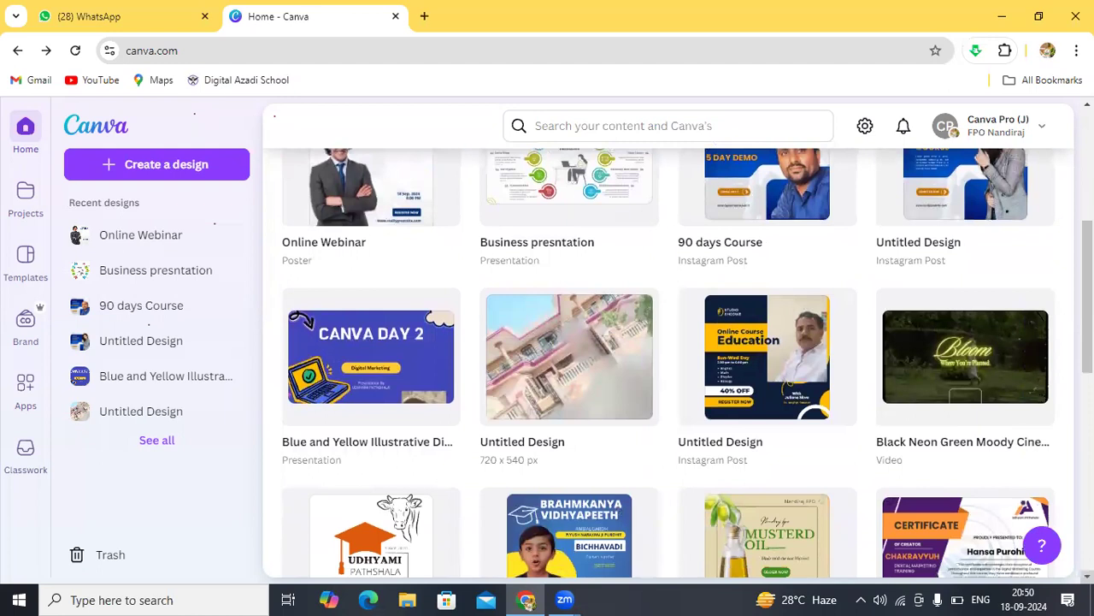
scroll(688, 366, "down", 3)
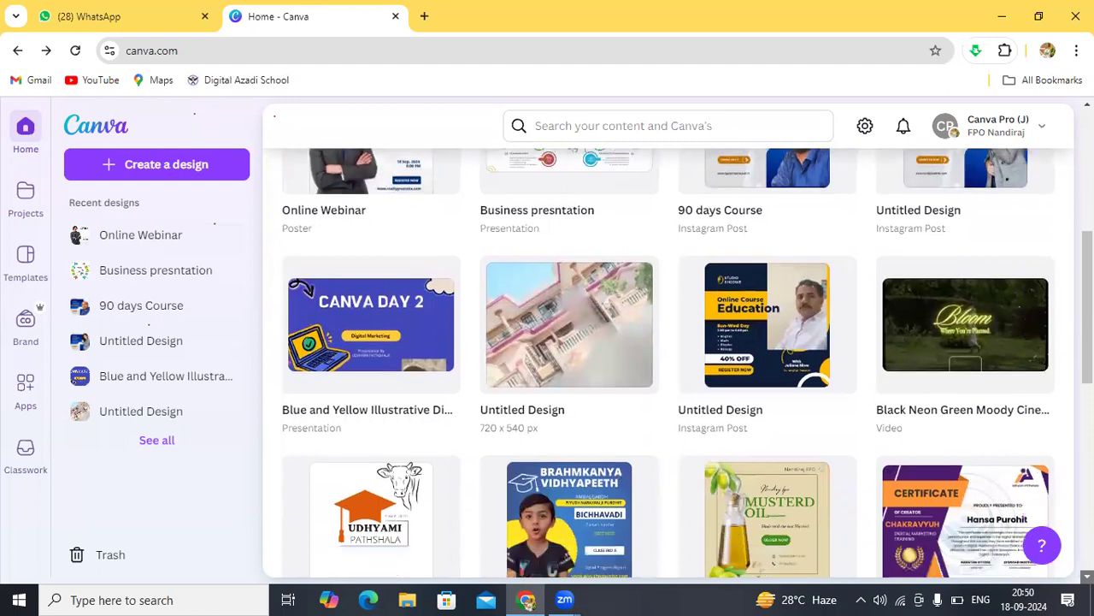
scroll(688, 366, "down", 6)
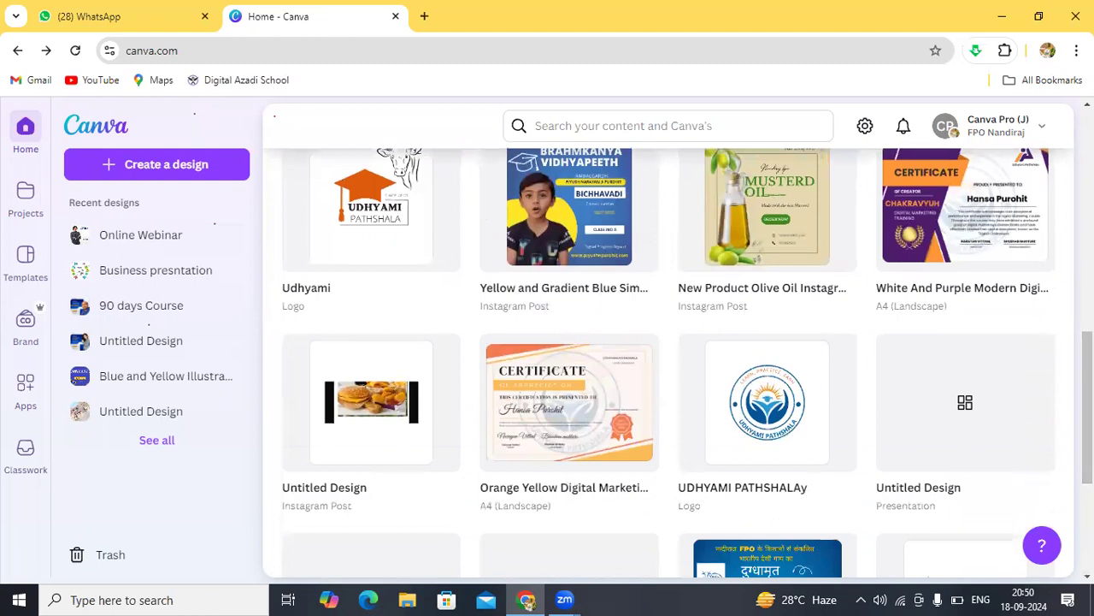
scroll(687, 364, "up", 7)
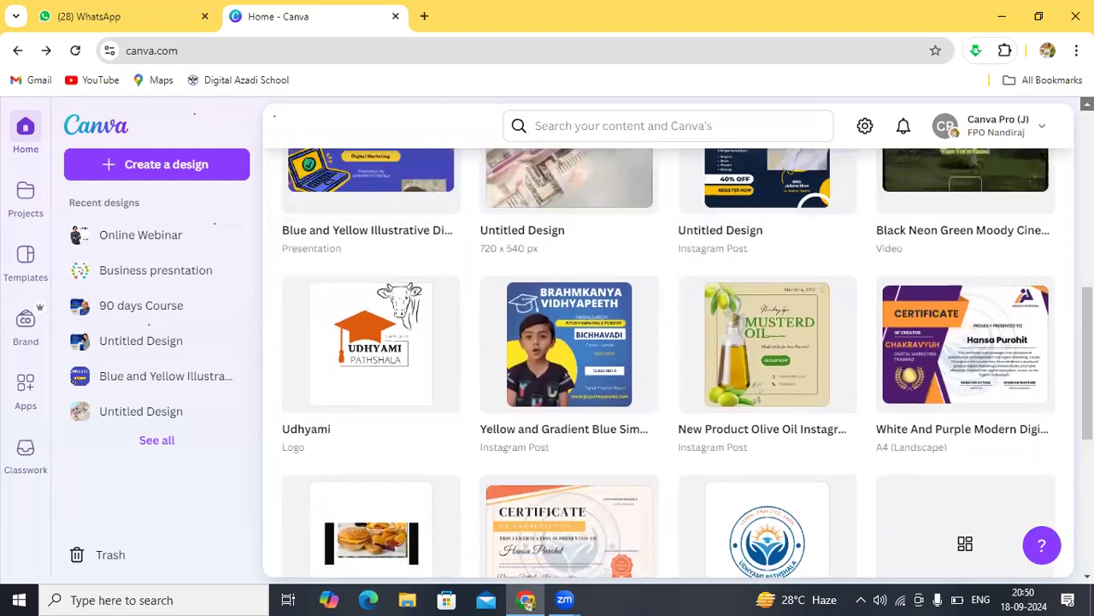
scroll(687, 364, "up", 12)
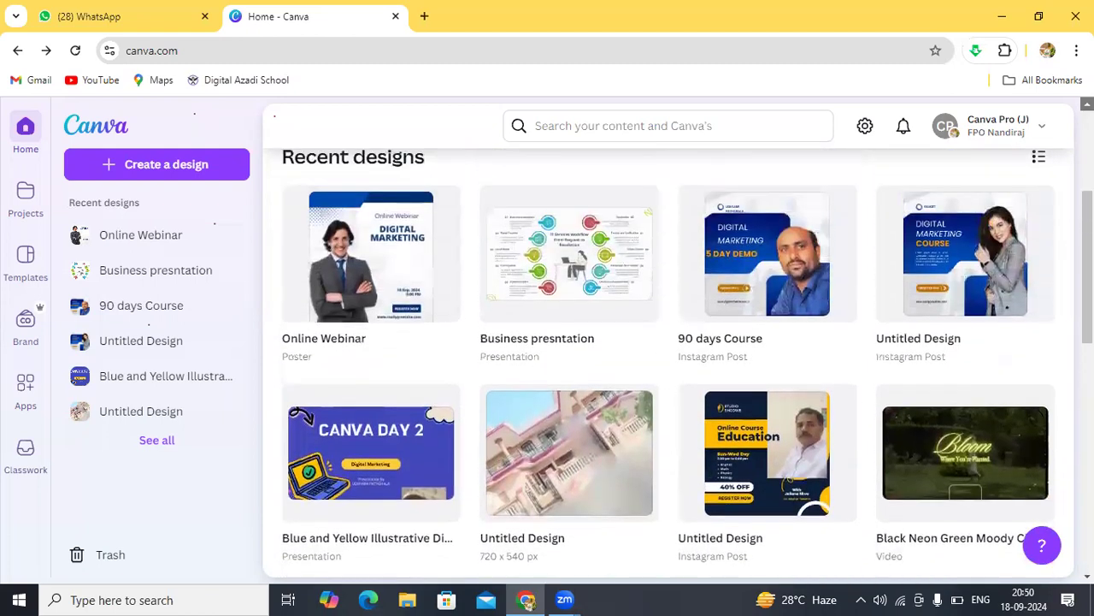
scroll(687, 363, "up", 1)
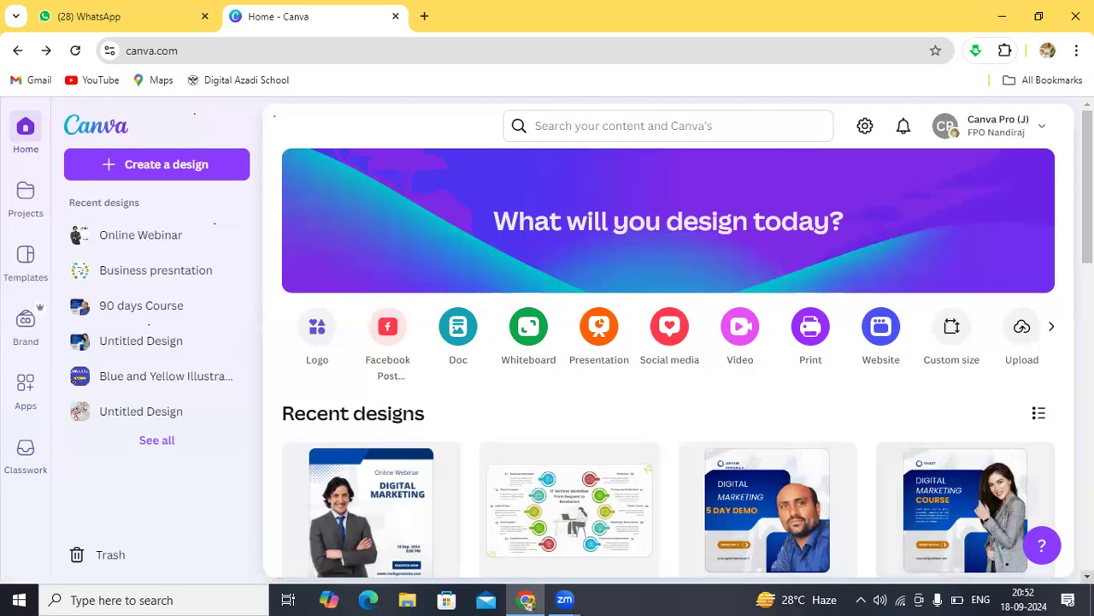
left_click(1087, 575)
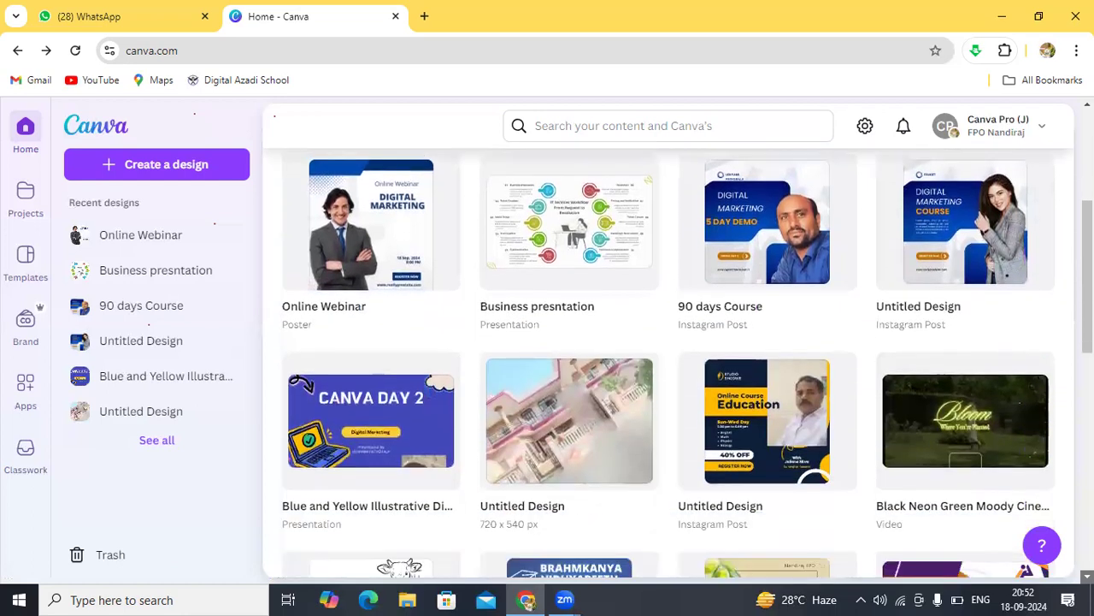
left_click(1086, 575)
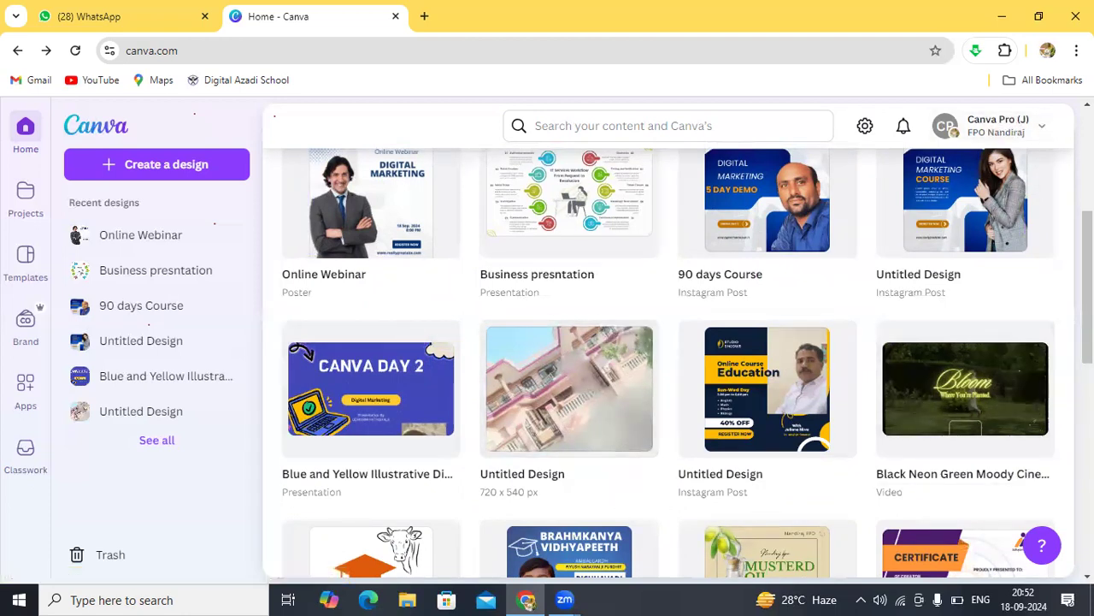
scroll(668, 342, "up", 4)
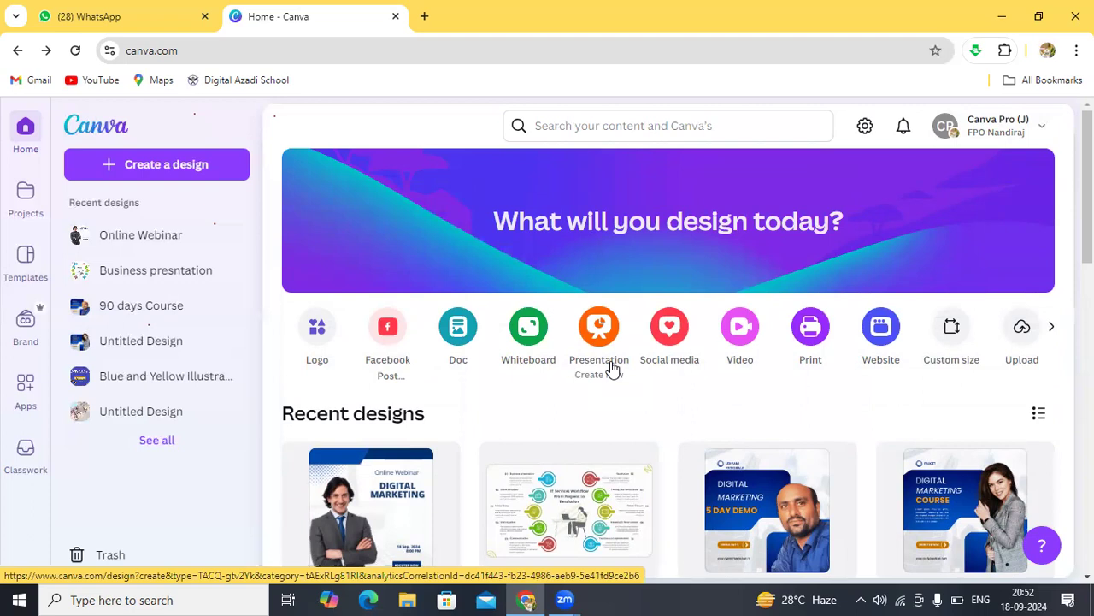
Step: In Create a design, try the 'birthday' search, clear it, and start a blank Instagram Post (Square)
left_click(162, 171)
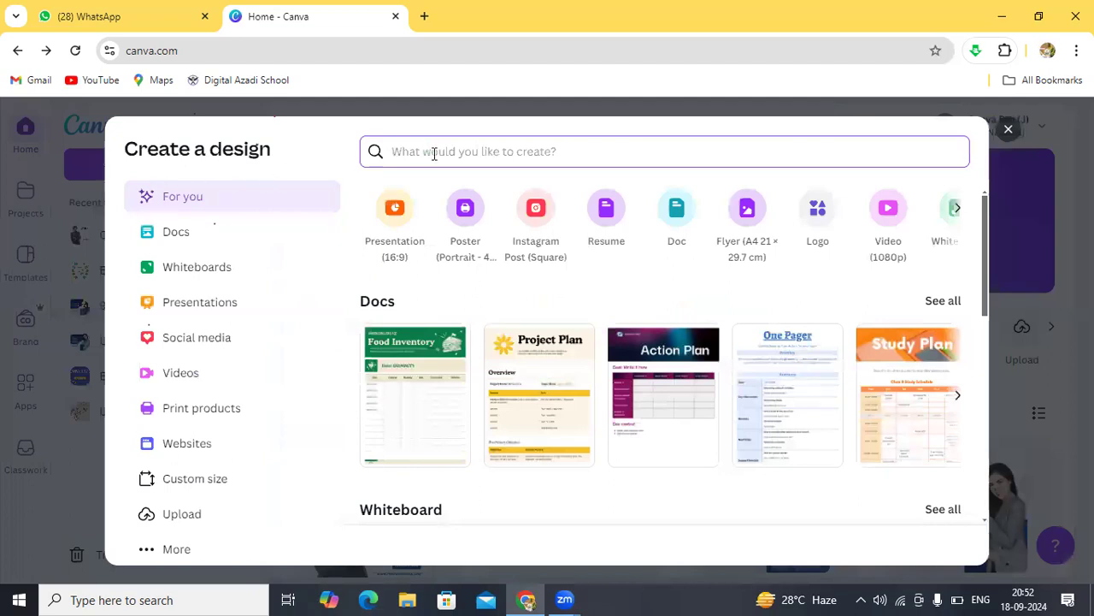
type("b")
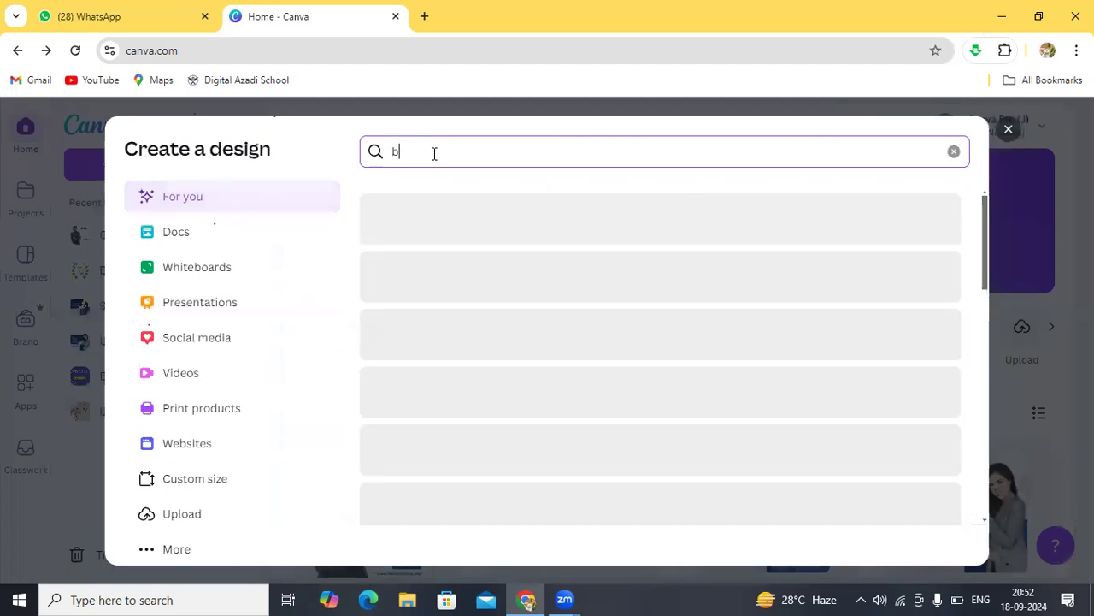
type("irt")
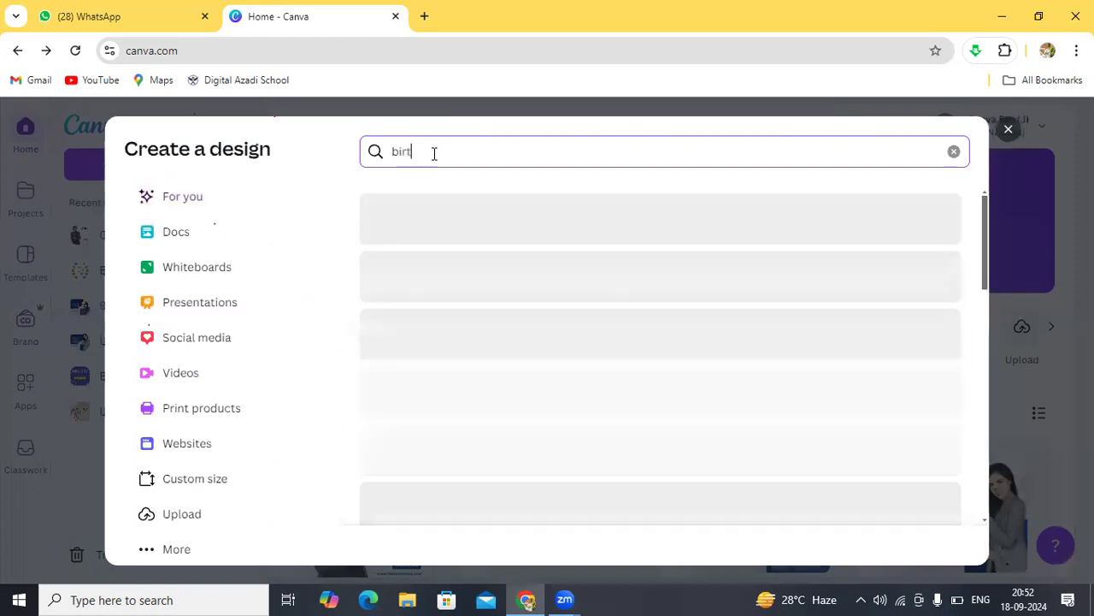
type("hday")
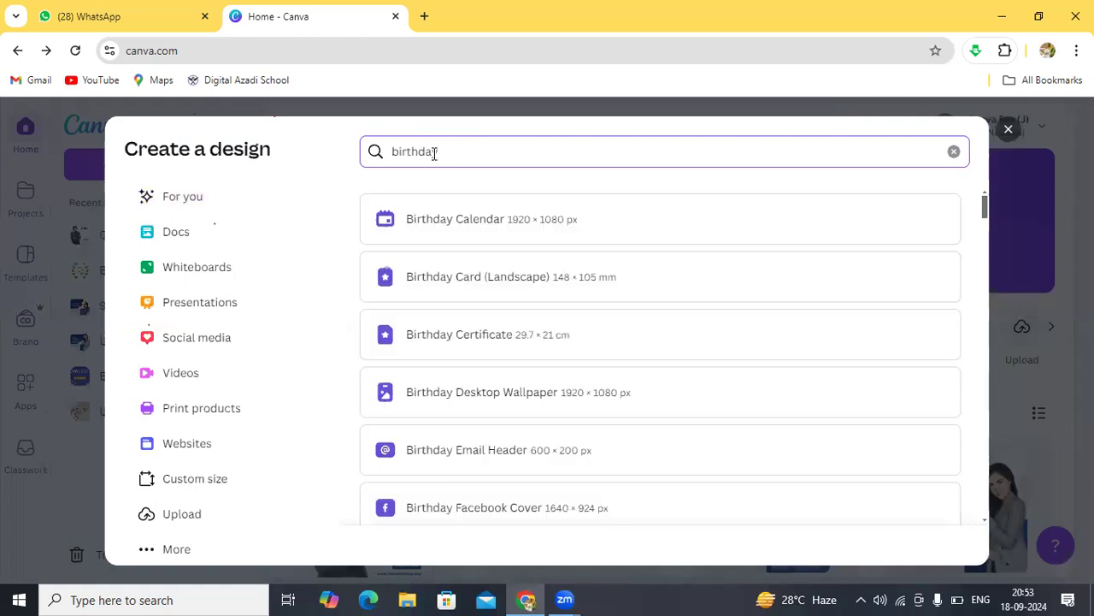
key("BackSpace")
key("BackSpace")
key("BackSpace")
key("BackSpace")
key("BackSpace")
key("BackSpace")
key("BackSpace")
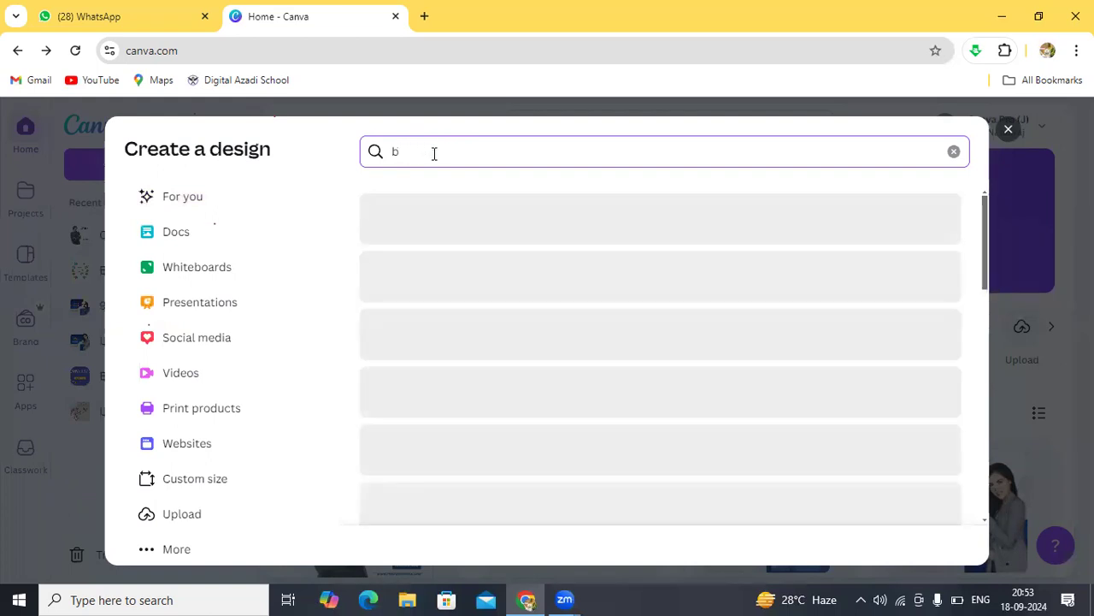
key("BackSpace")
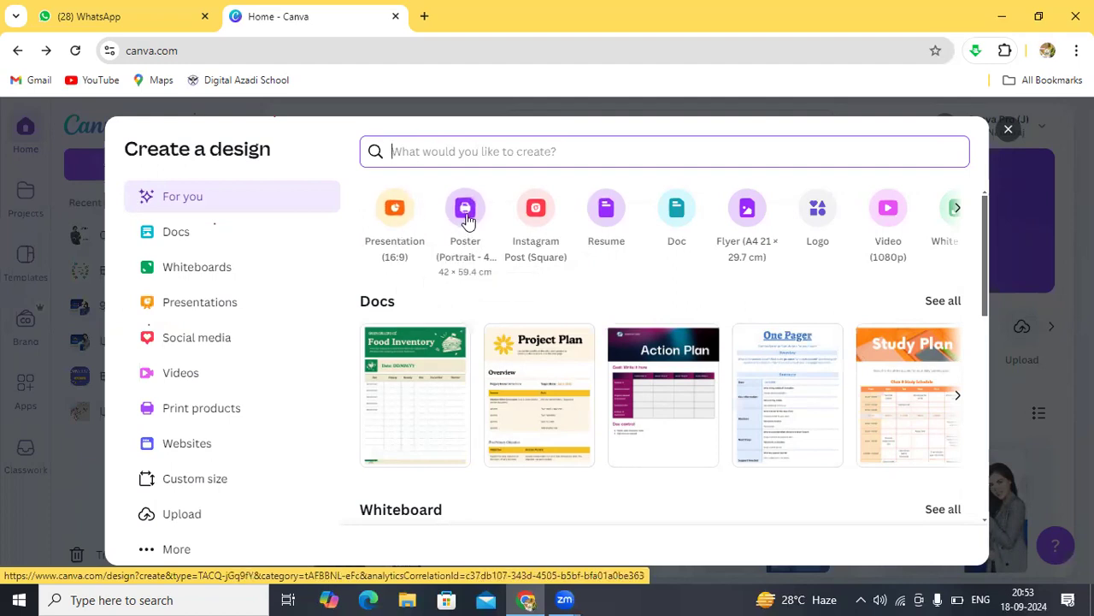
left_click(532, 229)
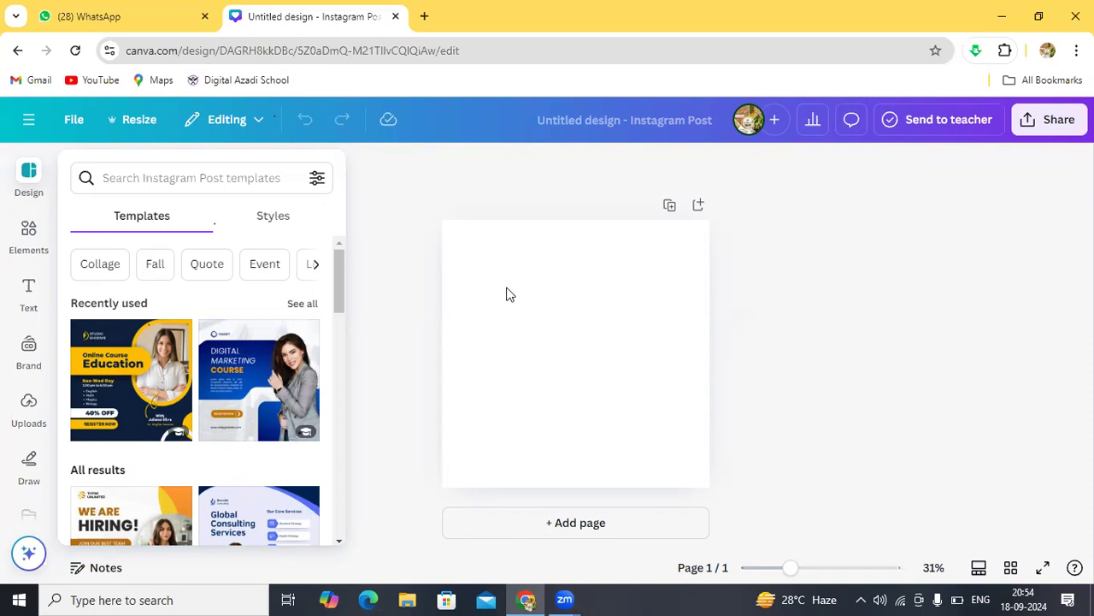
Step: Search the Instagram Post templates for 'birthday' and scroll down the results
left_click(219, 174)
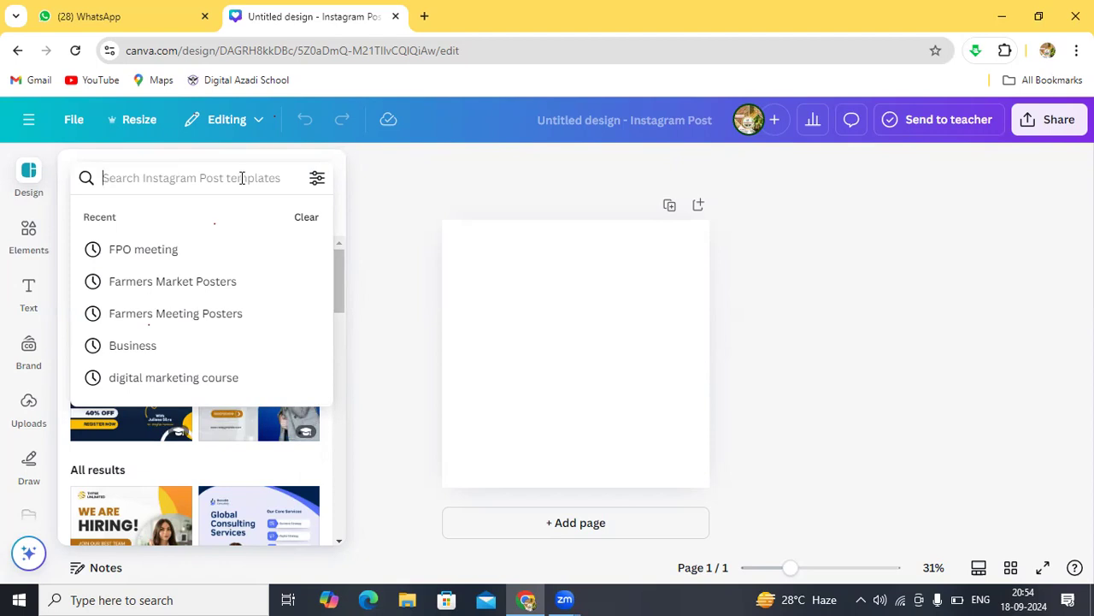
left_click(242, 177)
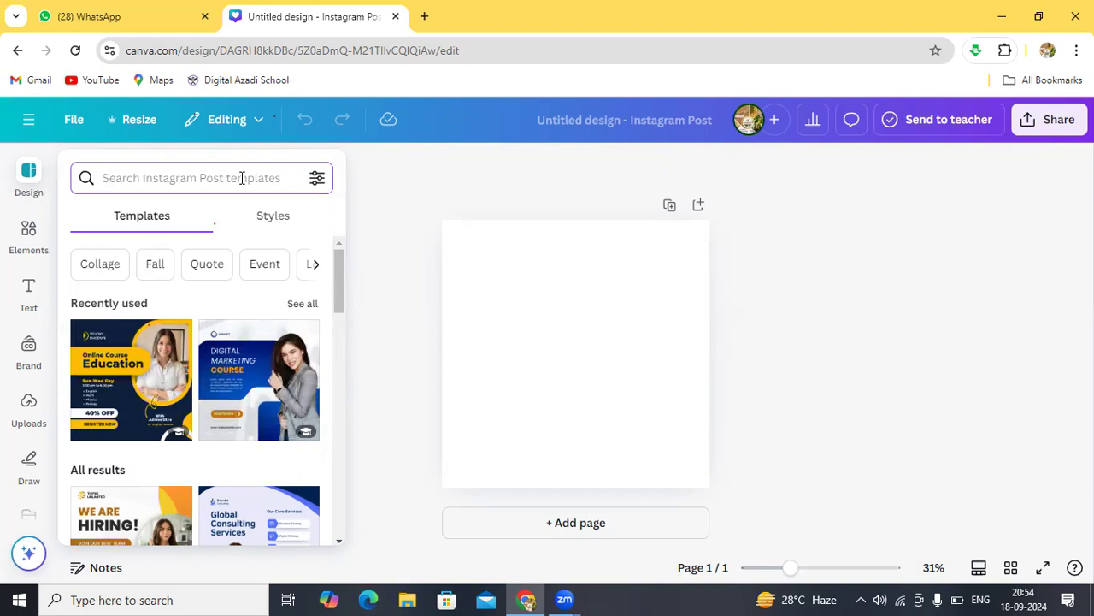
type("bir")
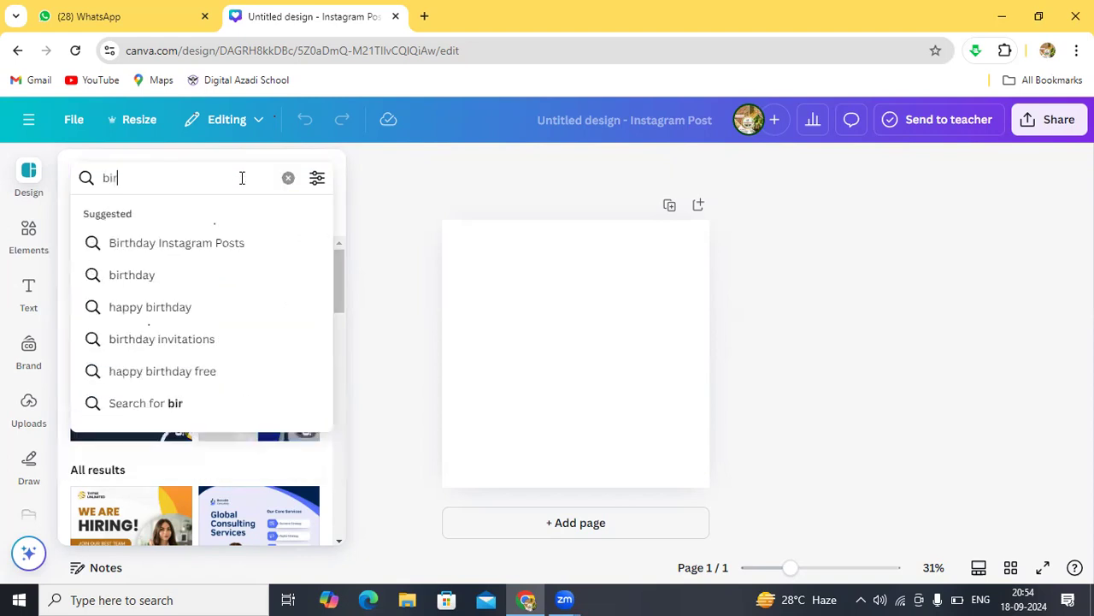
type("thday")
key("Return")
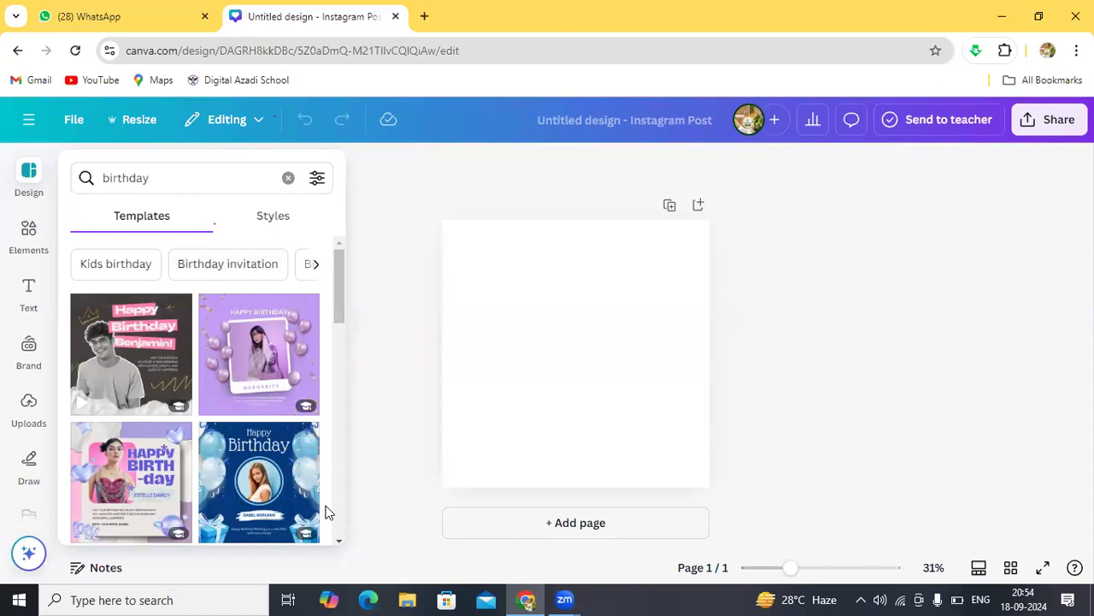
left_click(340, 541)
left_click_drag(339, 541, 339, 543)
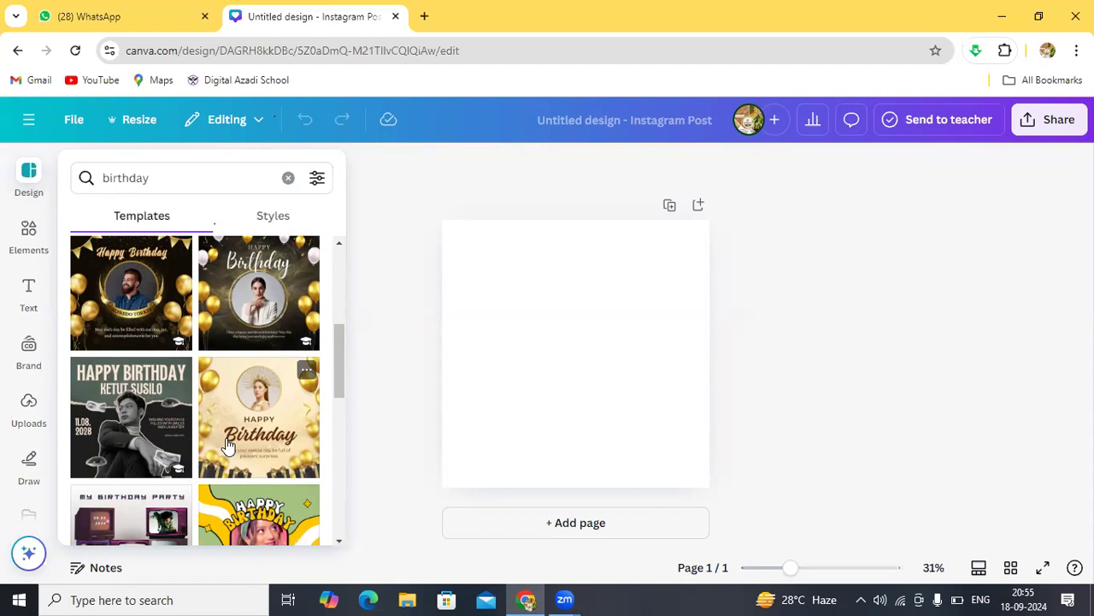
Step: Apply the Black and Gold Elegant Balloons Happy Birthday template to the canvas
left_click(114, 283)
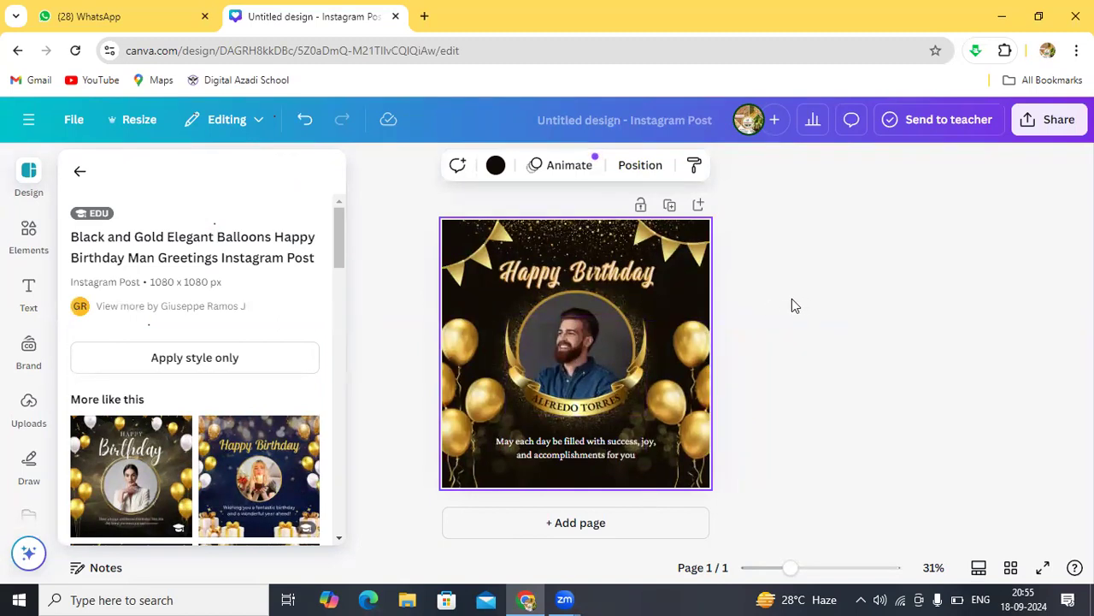
scroll(792, 305, "up", 2)
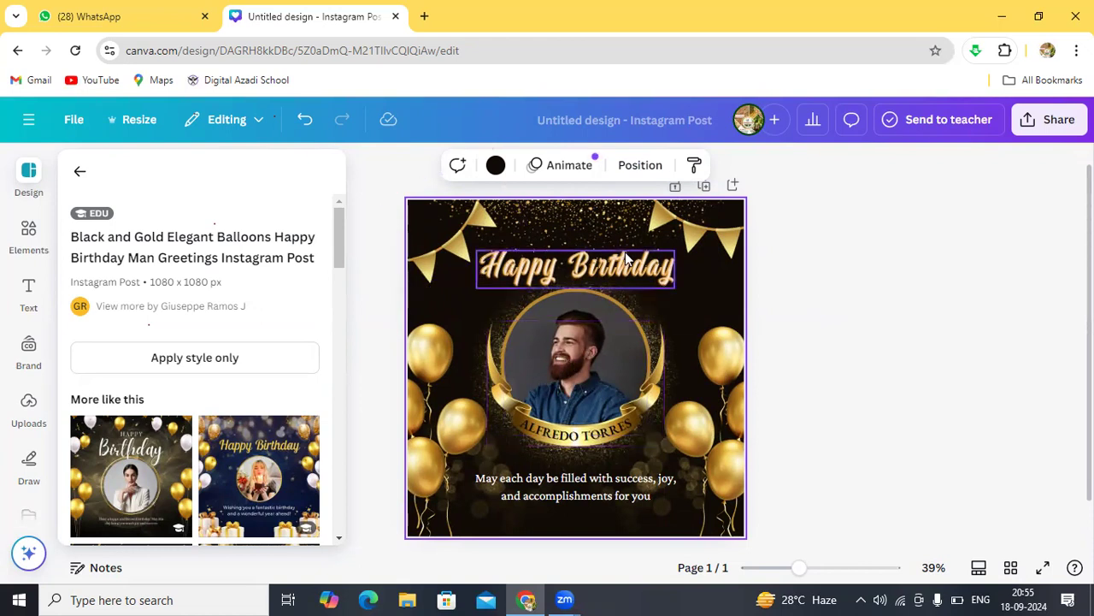
left_click(579, 436)
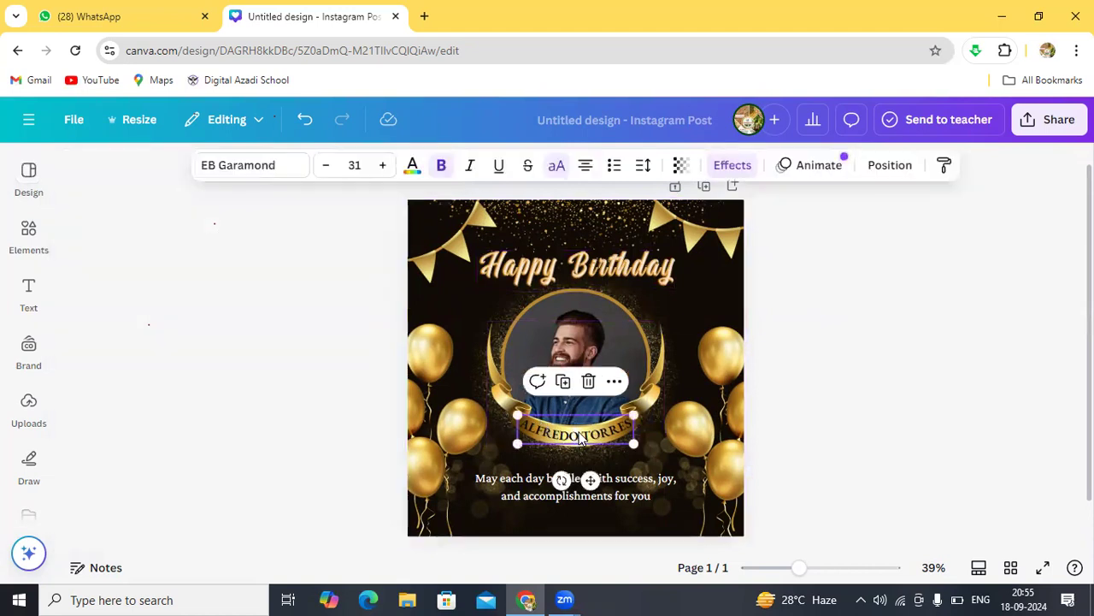
double_click(580, 435)
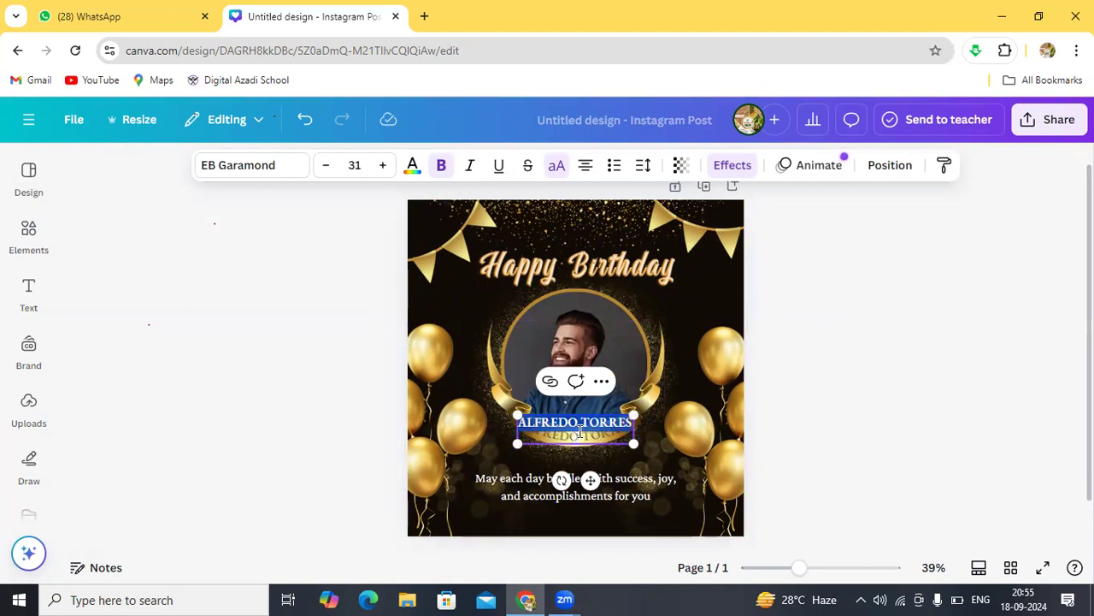
key("BackSpace")
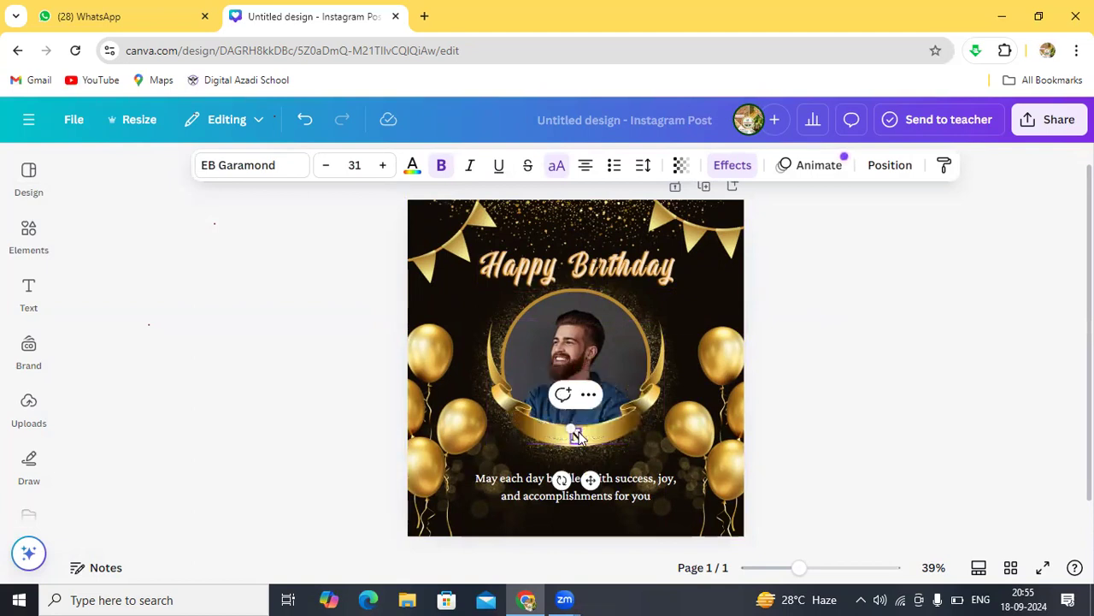
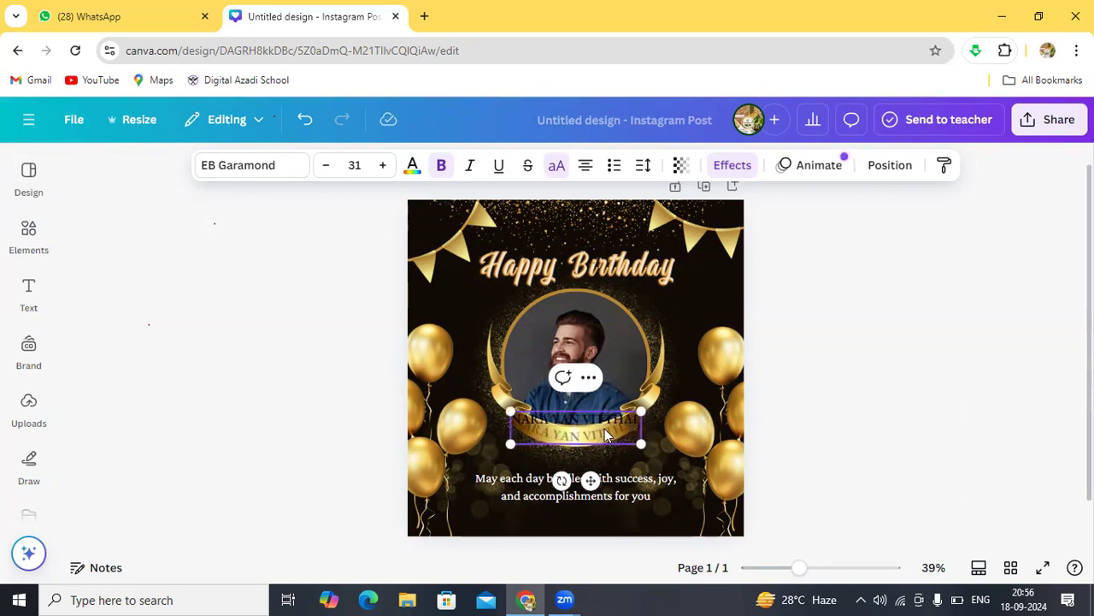
left_click(637, 367)
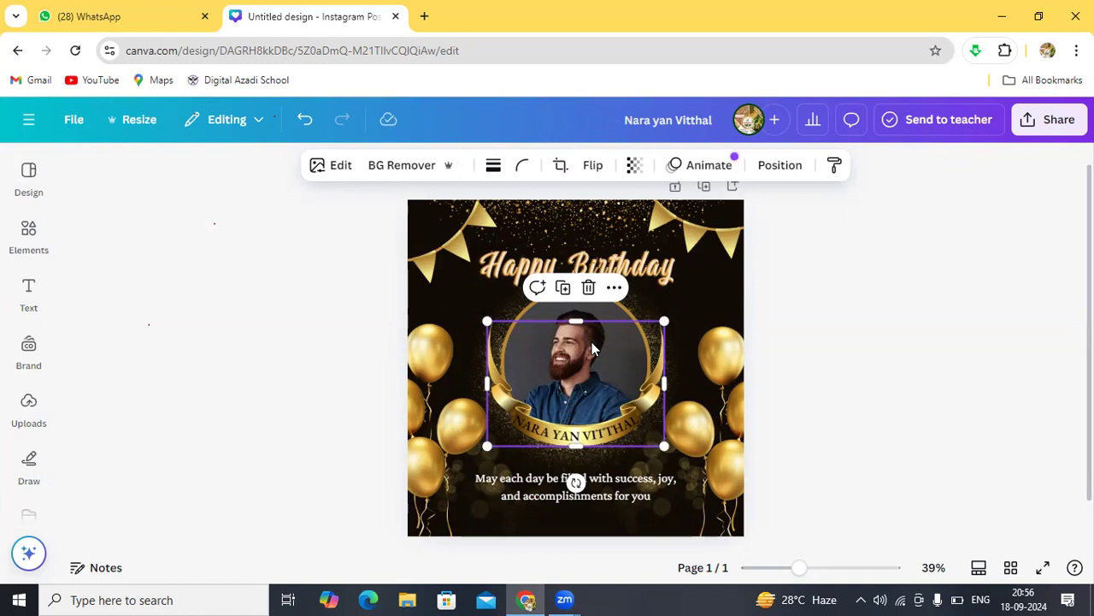
left_click(694, 292)
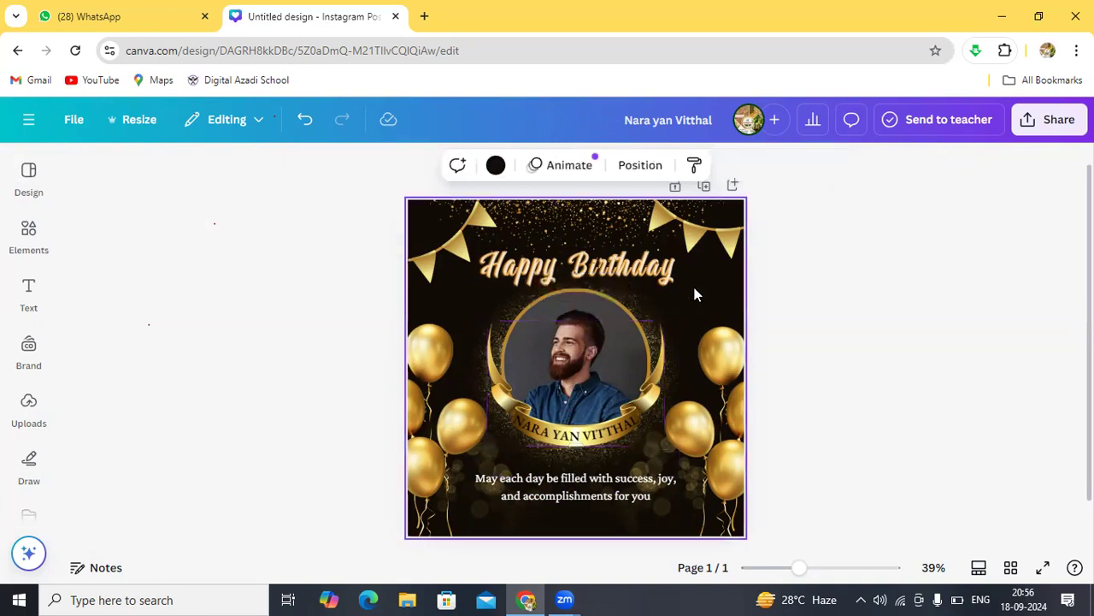
left_click(592, 344)
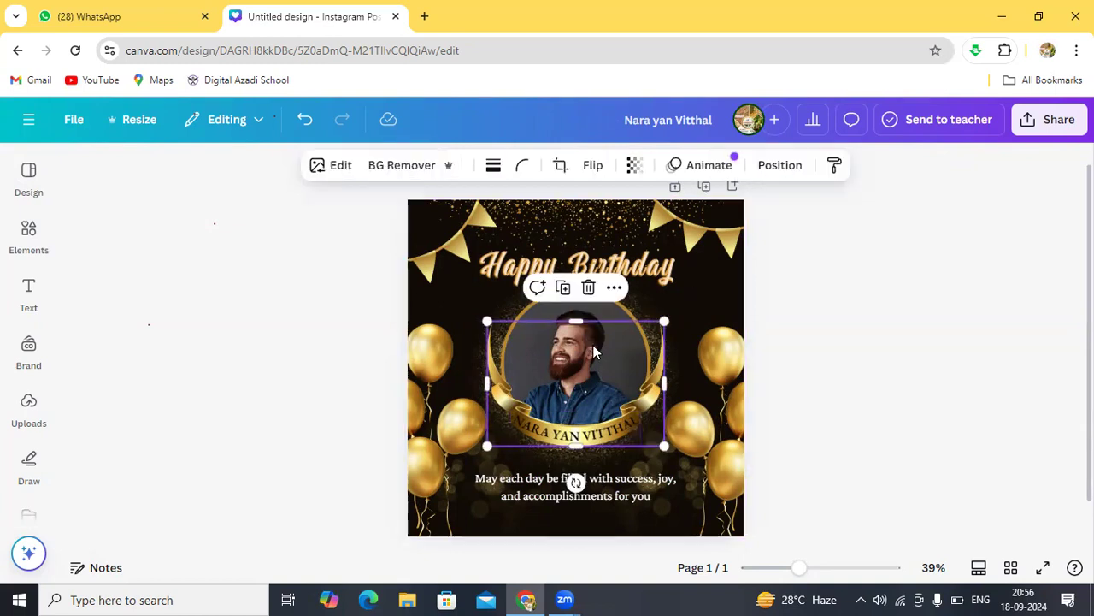
mouse_move(592, 345)
left_mouse_down()
mouse_move(501, 348)
mouse_move(471, 334)
mouse_move(559, 320)
mouse_move(591, 345)
mouse_move(601, 338)
mouse_move(597, 348)
left_mouse_up()
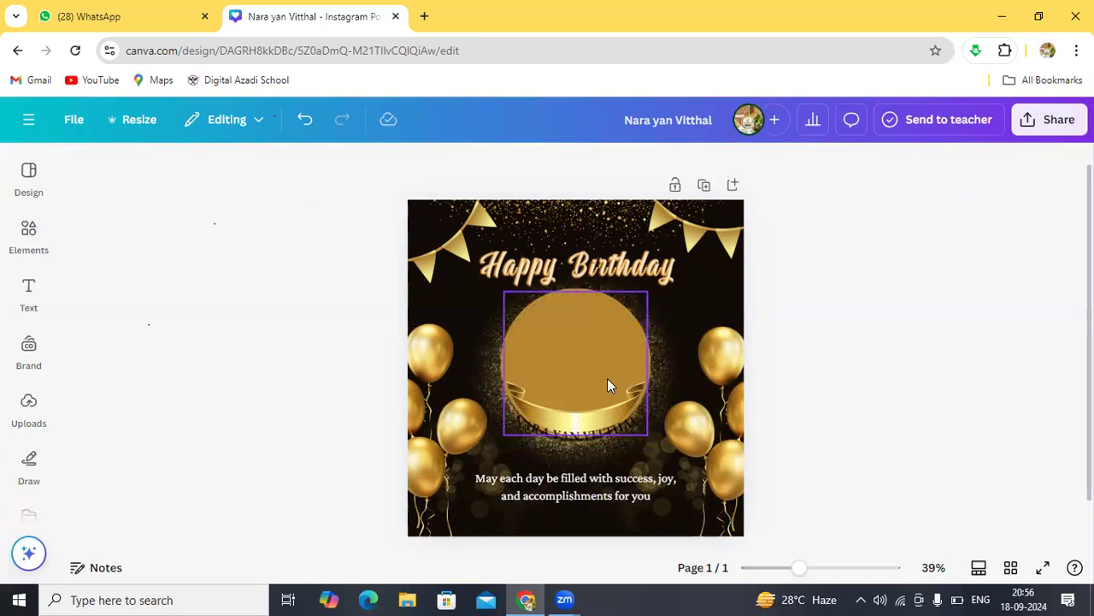
key("ctrl+z")
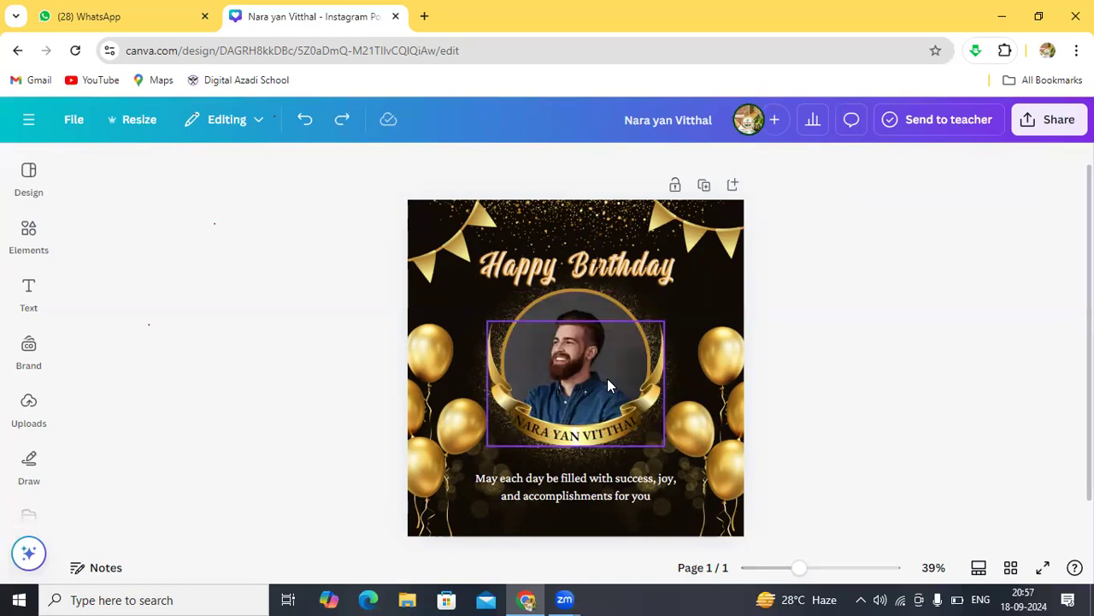
left_click(681, 324)
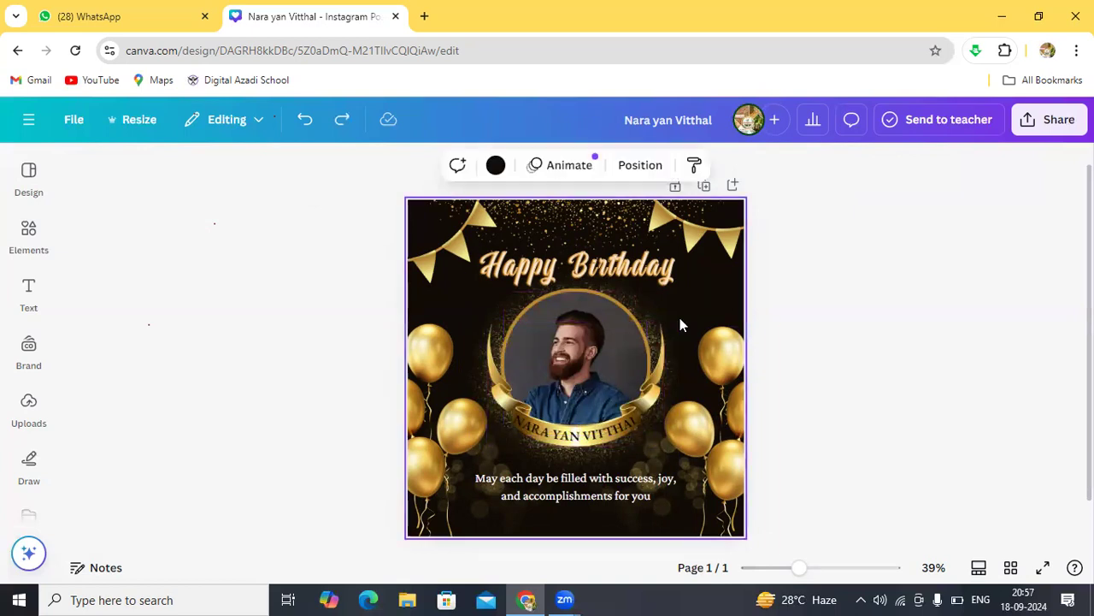
left_click(570, 320)
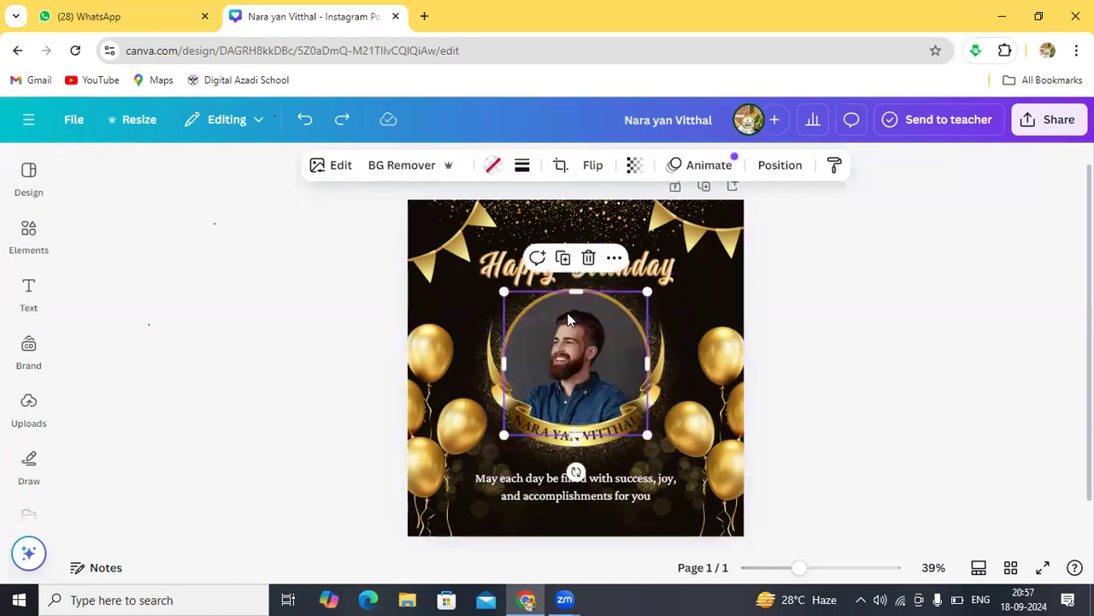
left_click_drag(547, 325, 573, 314)
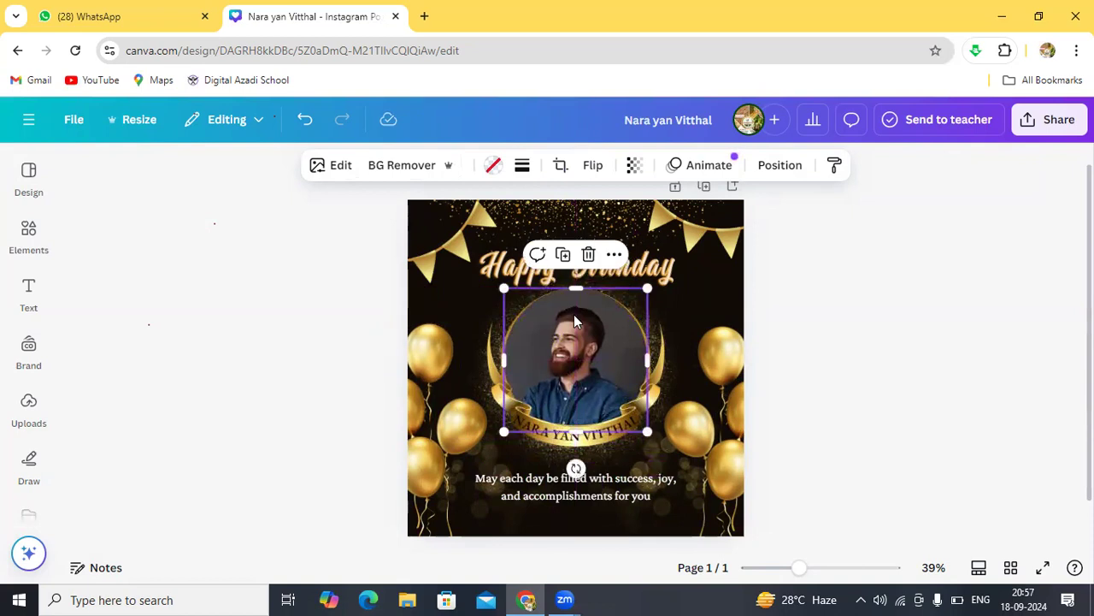
left_click(614, 257)
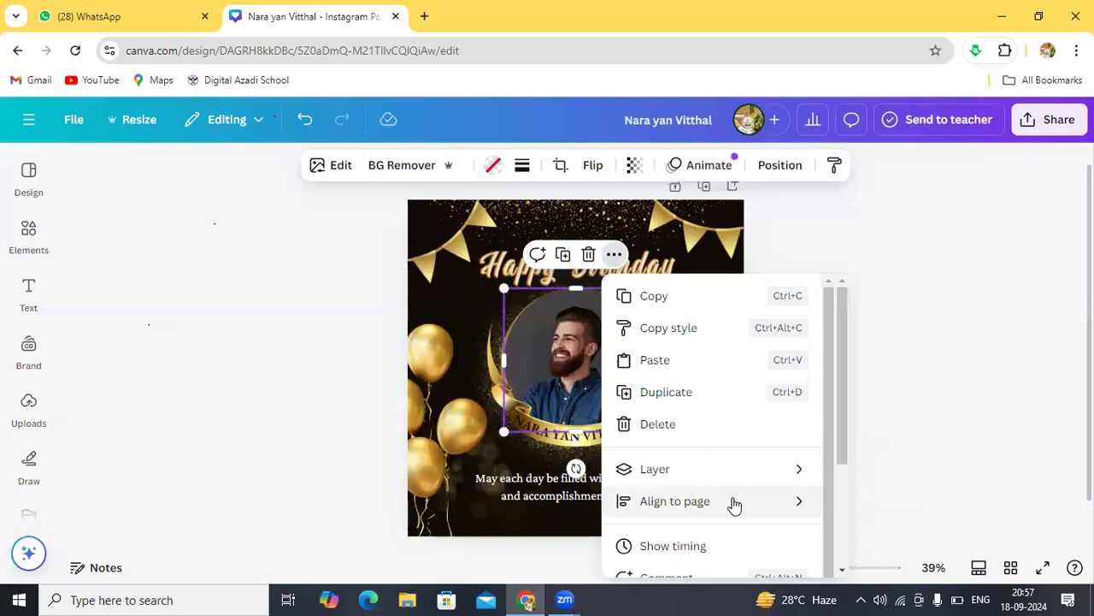
mouse_move(767, 508)
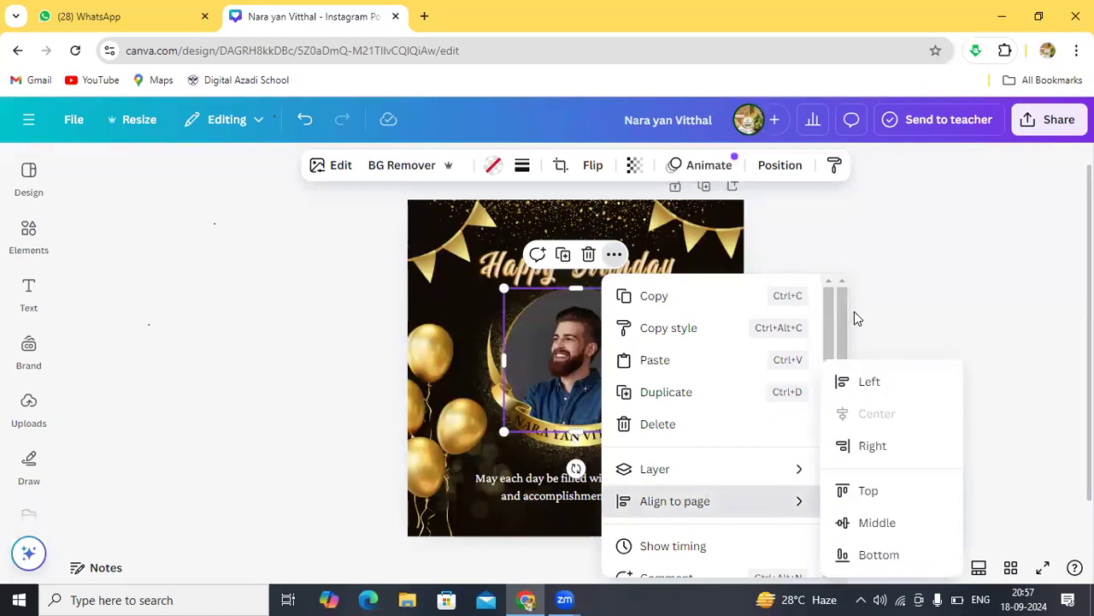
left_click(878, 337)
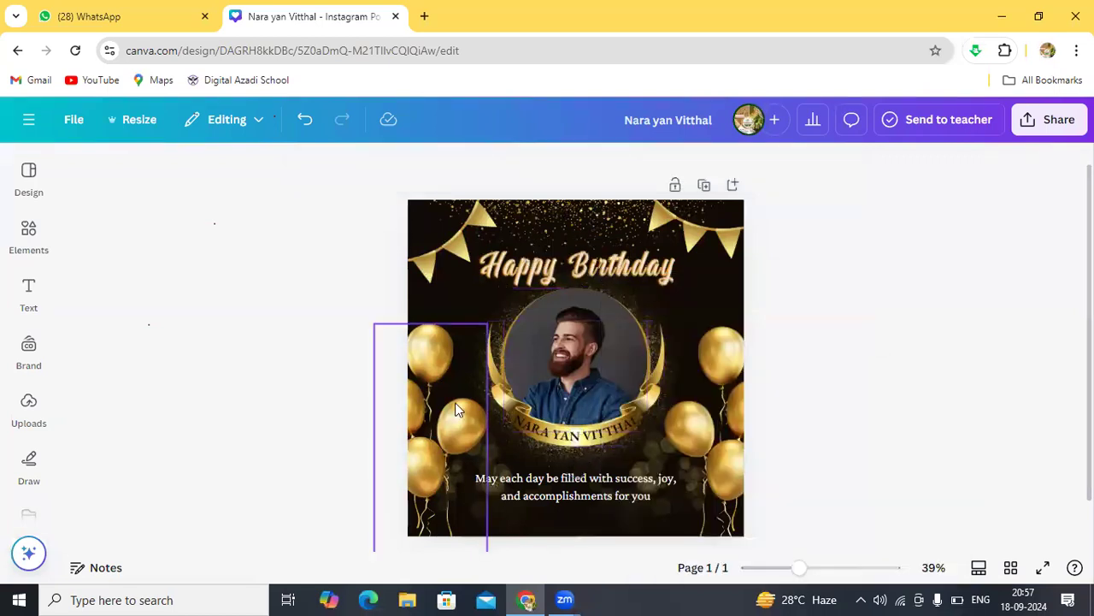
left_click(554, 314)
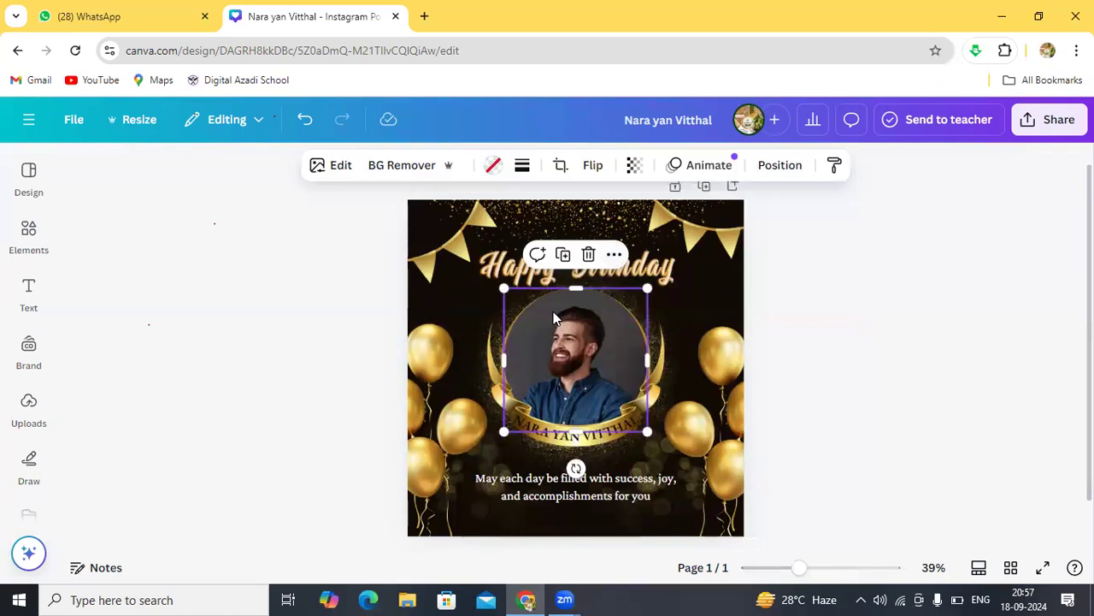
left_click(612, 261)
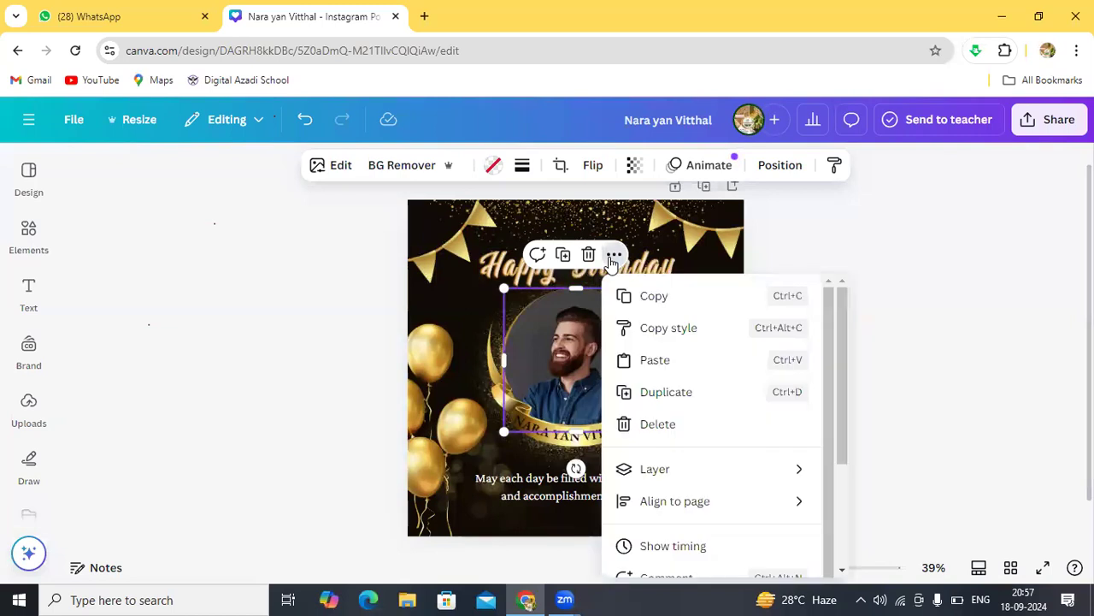
left_click(842, 570)
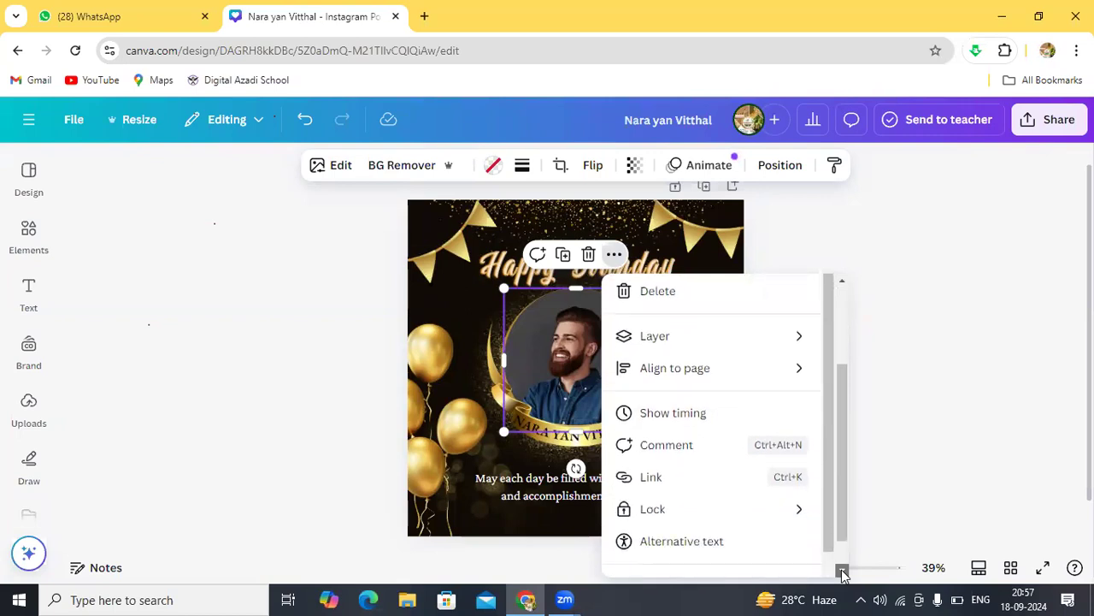
left_click(842, 569)
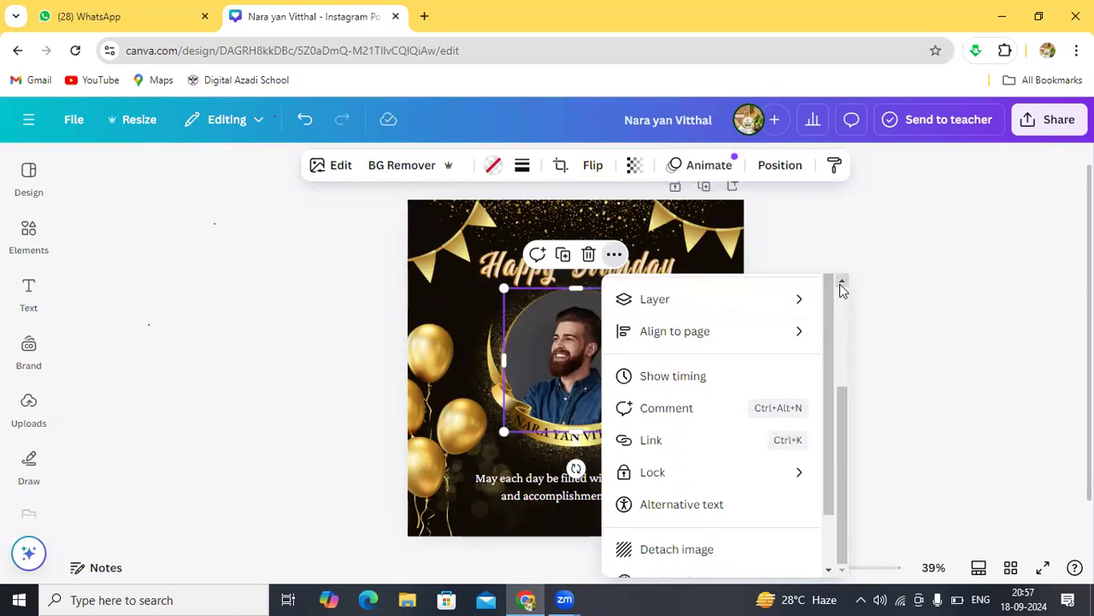
left_click_drag(841, 291, 842, 290)
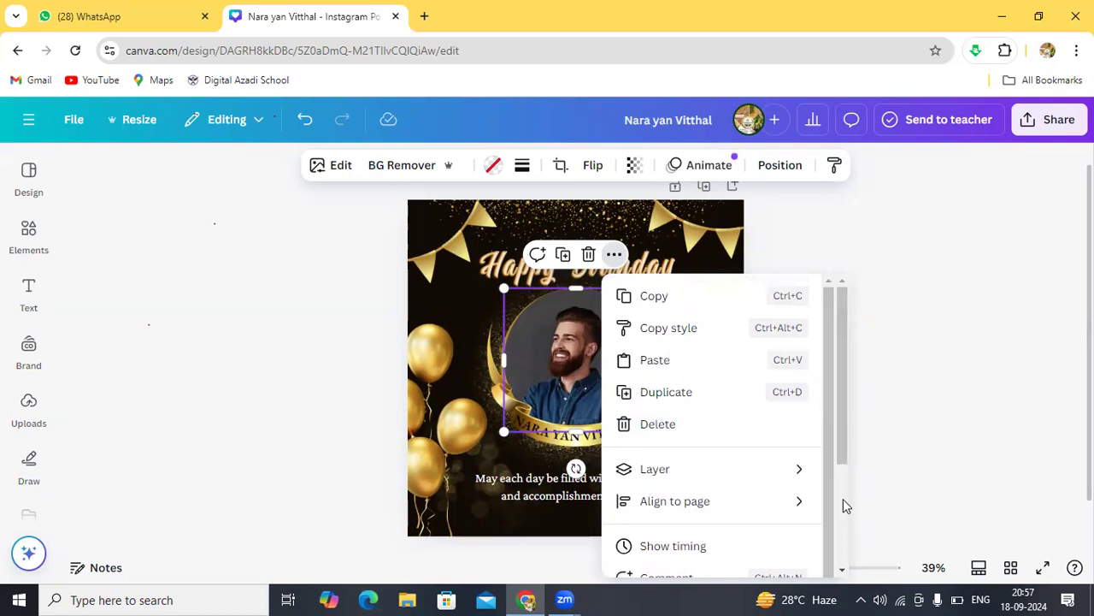
left_click_drag(843, 568, 843, 568)
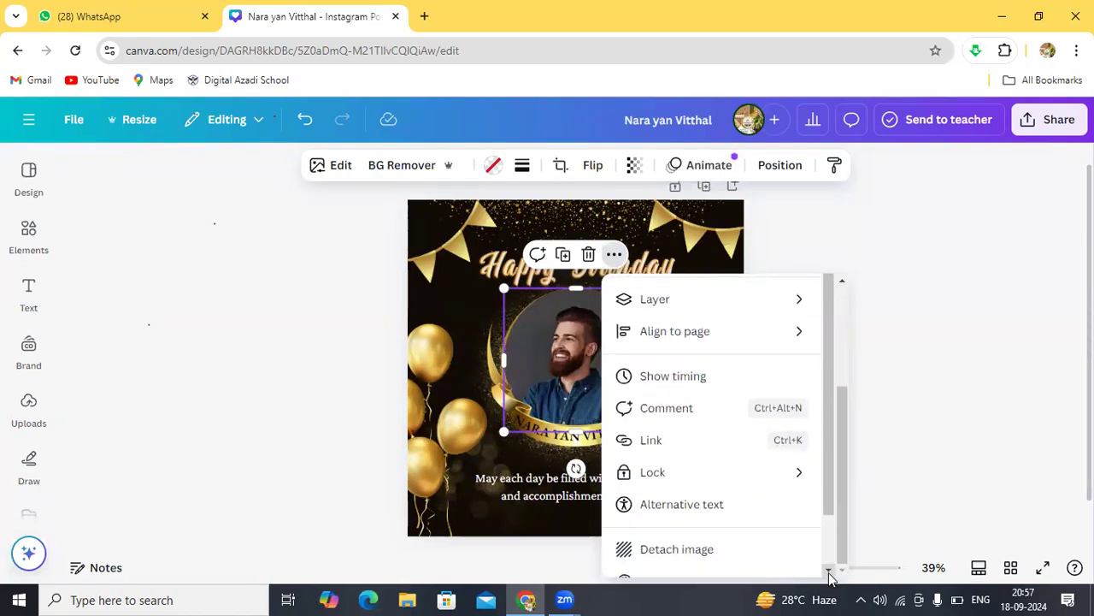
left_click(828, 570)
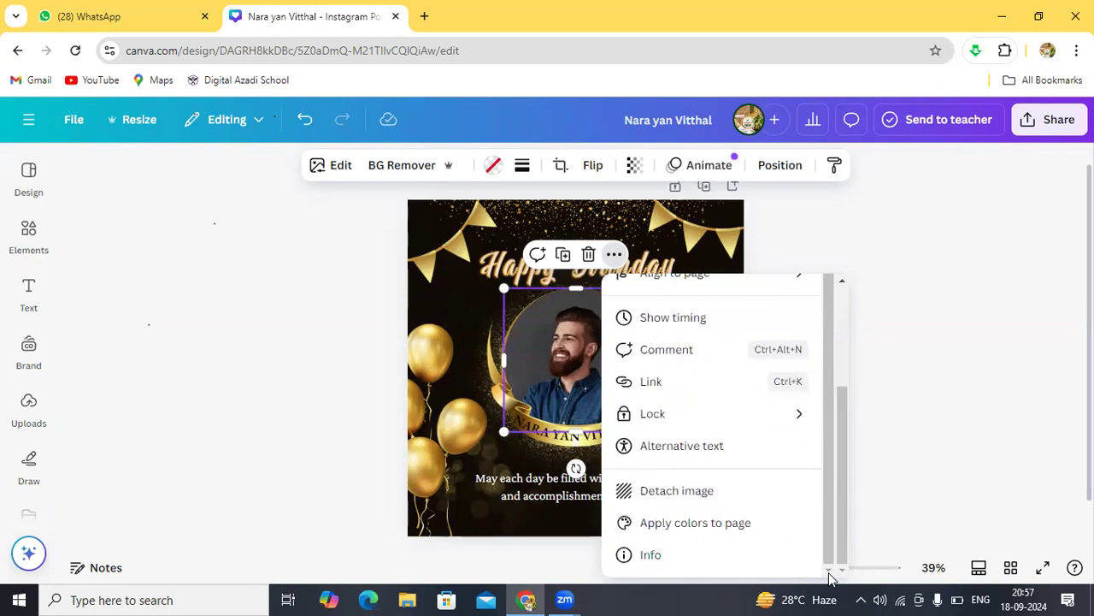
left_click(791, 248)
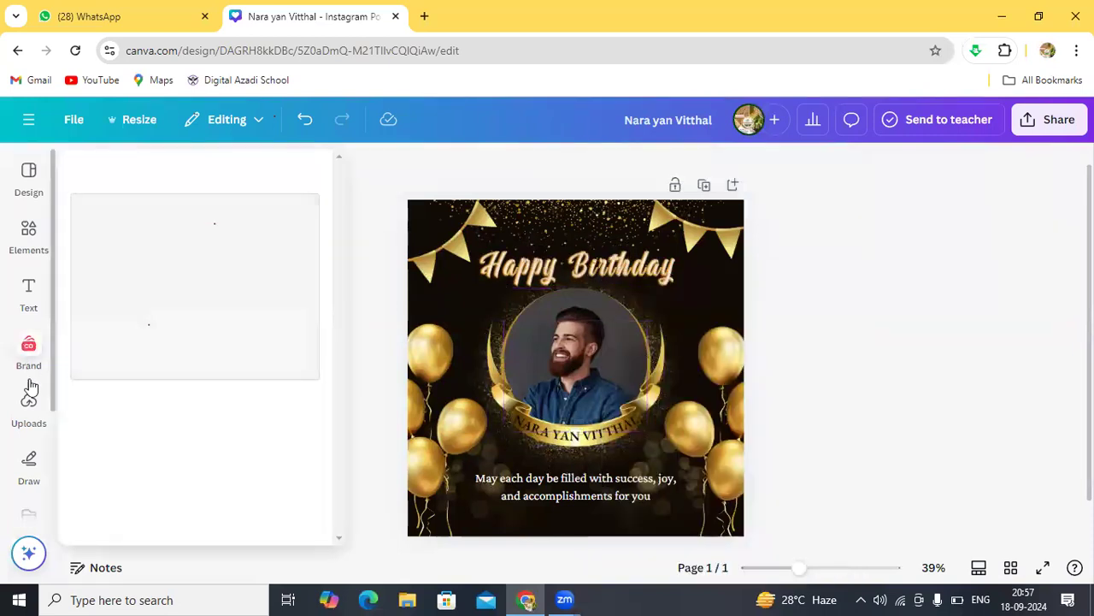
Step: Show Uploads and scroll the Images grid to the red-turban man's shop photo
left_click(31, 409)
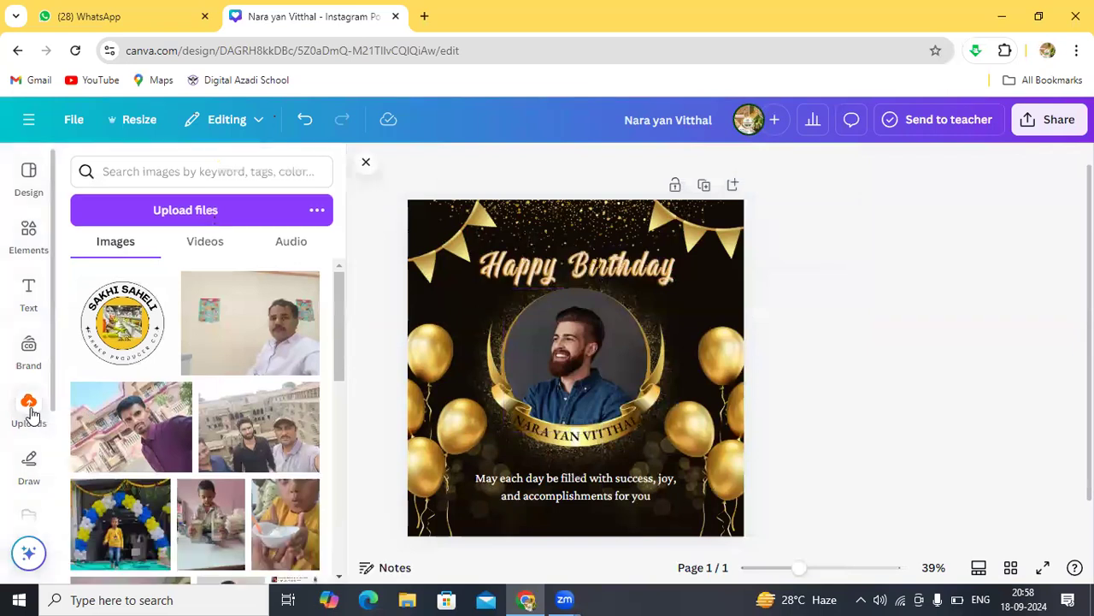
left_click(338, 578)
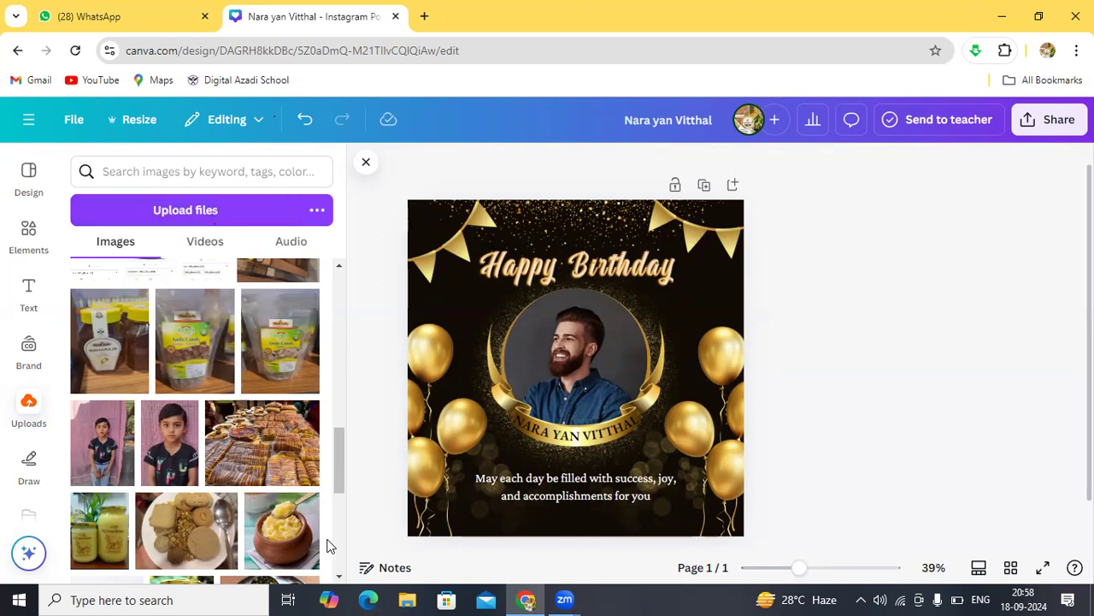
left_click_drag(339, 578, 339, 578)
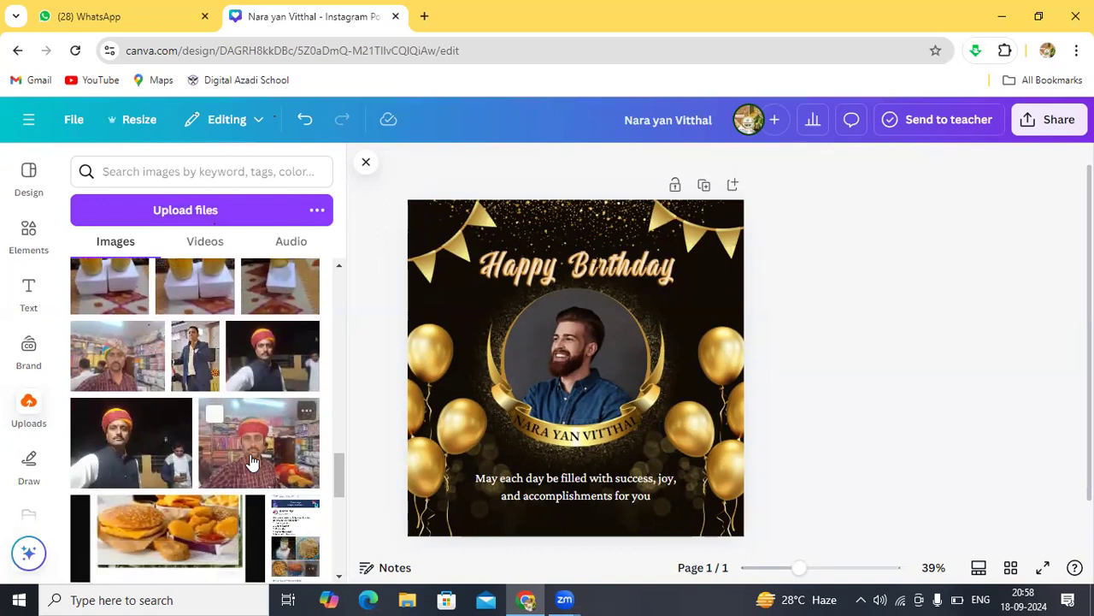
Step: Add the shop photo, remove its background with BG Remover, and move it up and right
left_click(251, 459)
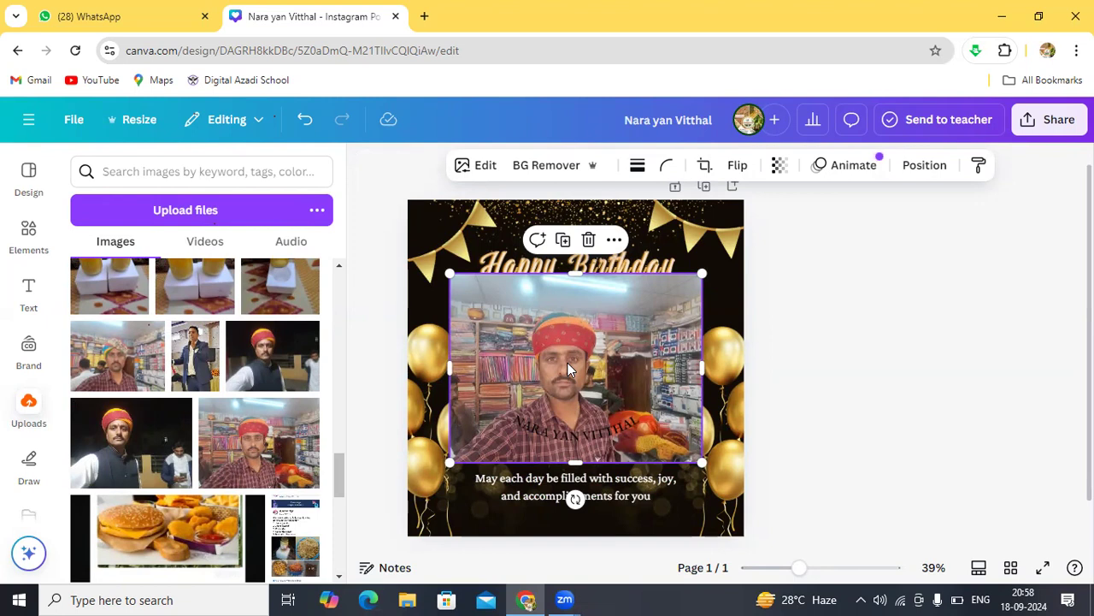
left_click(556, 167)
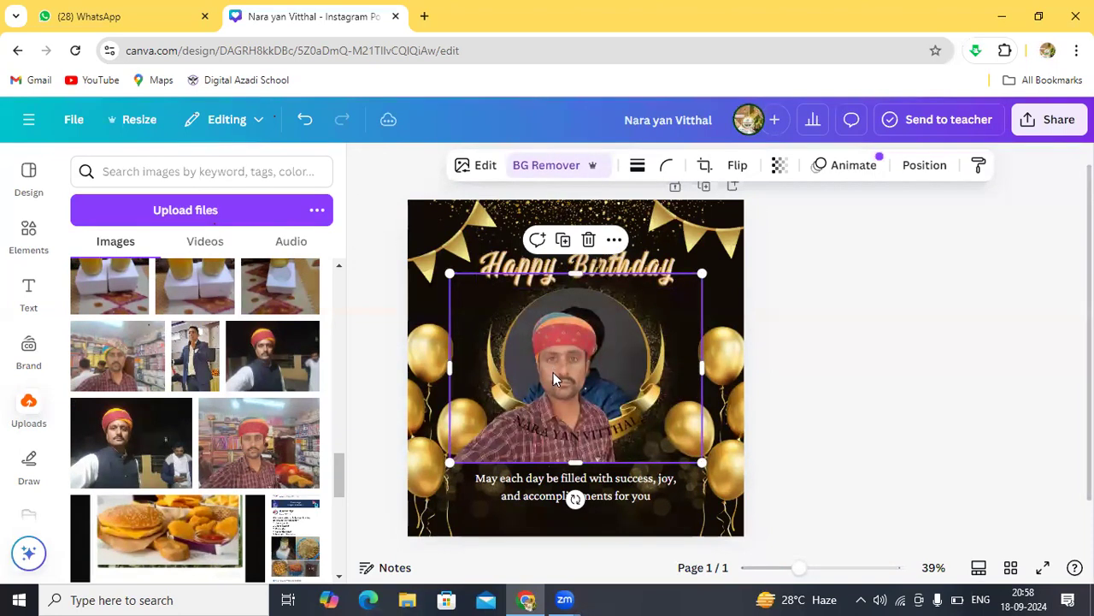
left_click_drag(554, 397, 584, 342)
Step: Crop the turbaned man's photo from both sides and the top, then shift it right
left_click_drag(729, 313, 651, 315)
left_click_drag(476, 313, 506, 316)
left_click_drag(511, 318, 520, 315)
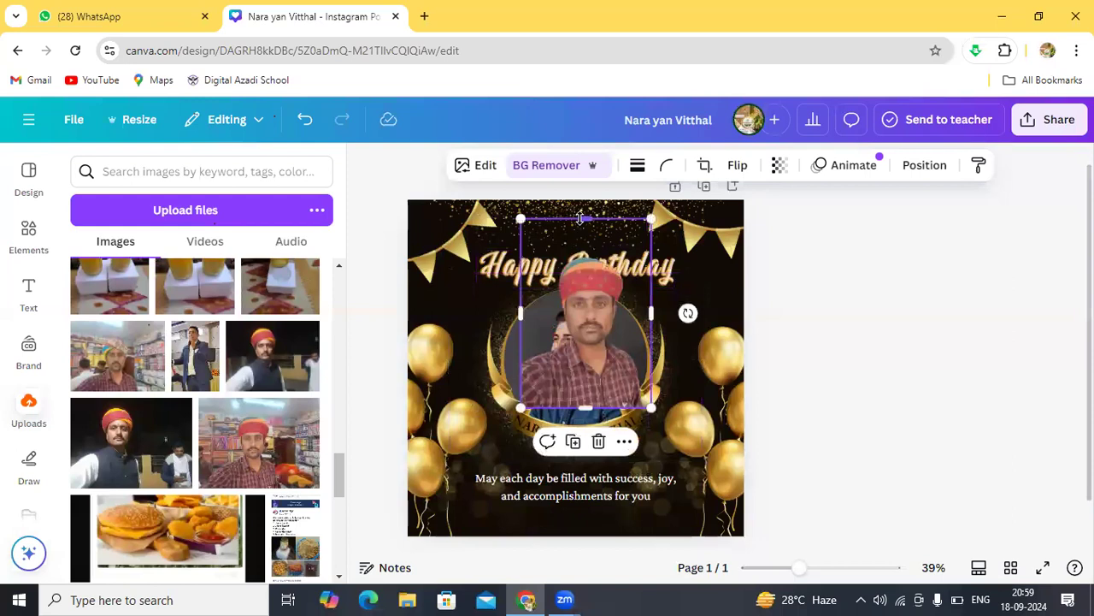
left_click_drag(585, 219, 585, 257)
left_click_drag(595, 313, 692, 274)
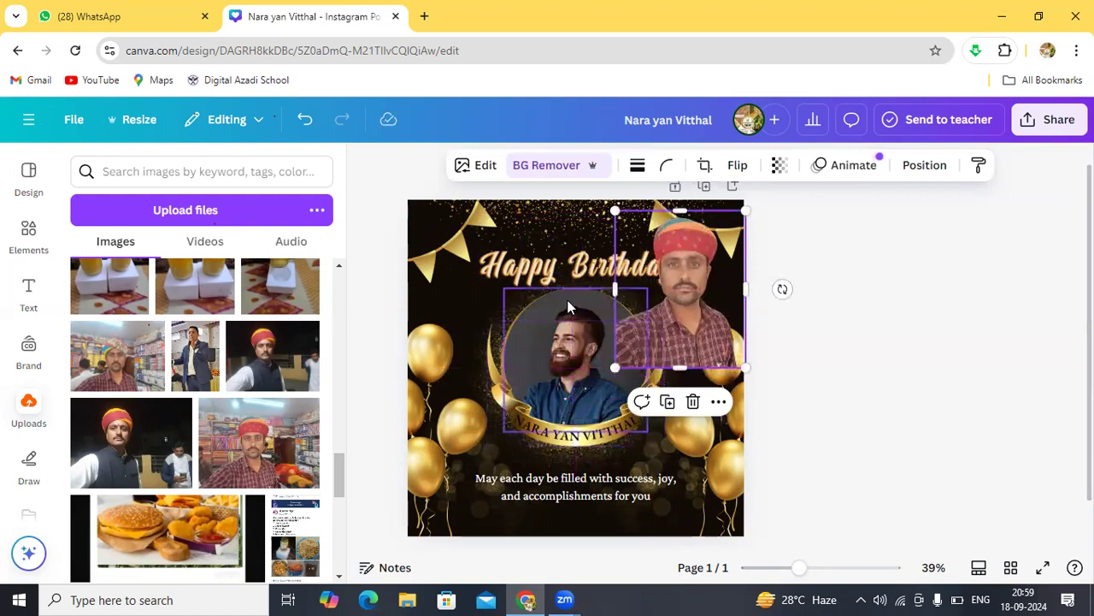
Step: Swap the bearded man out of the circle frame for the turbaned man's photo and centre it
left_click_drag(569, 305, 869, 247)
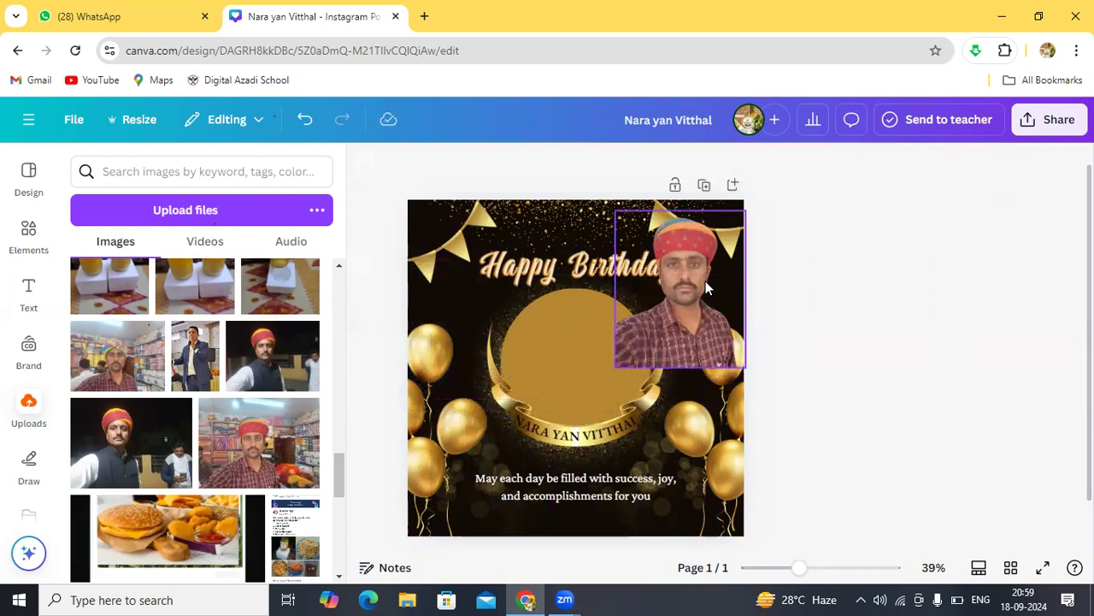
left_click_drag(694, 289, 589, 351)
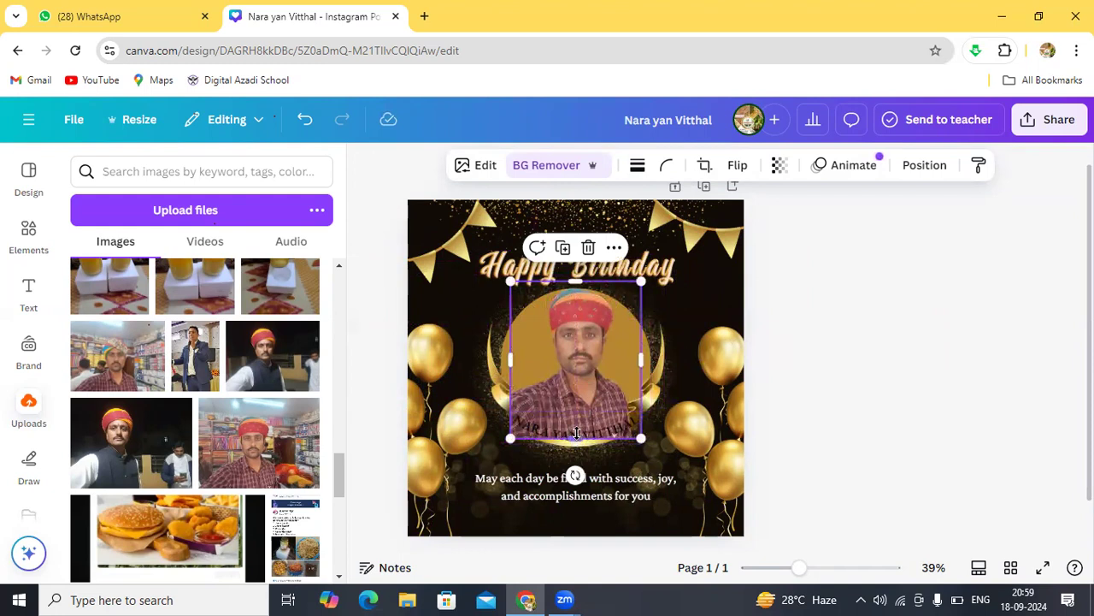
mouse_move(574, 434)
left_mouse_down()
mouse_move(574, 395)
mouse_move(588, 433)
left_mouse_up()
left_click_drag(572, 279, 574, 275)
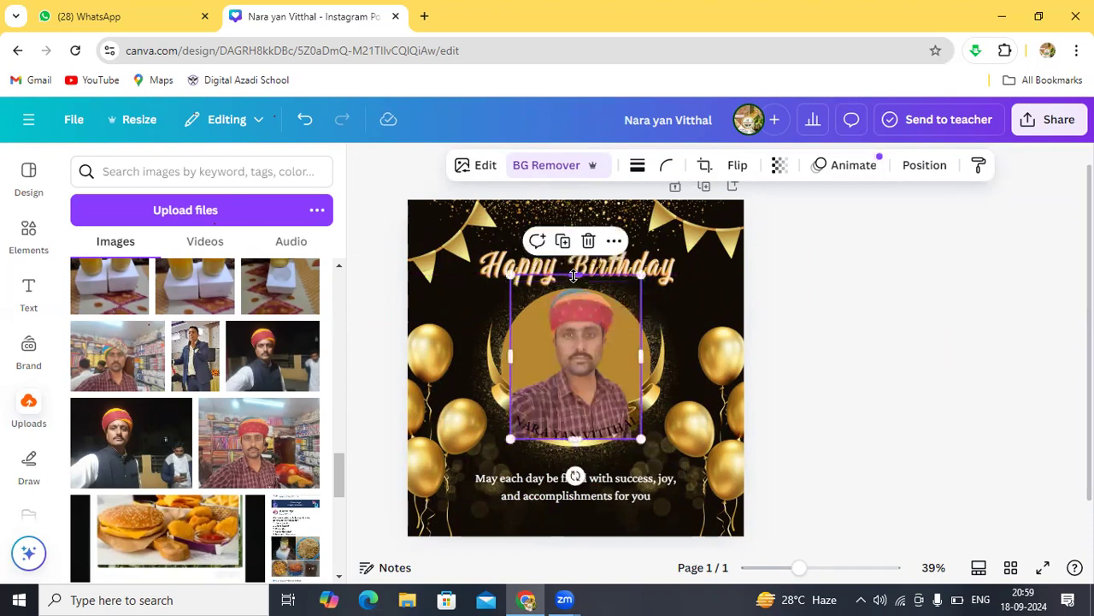
left_click(680, 293)
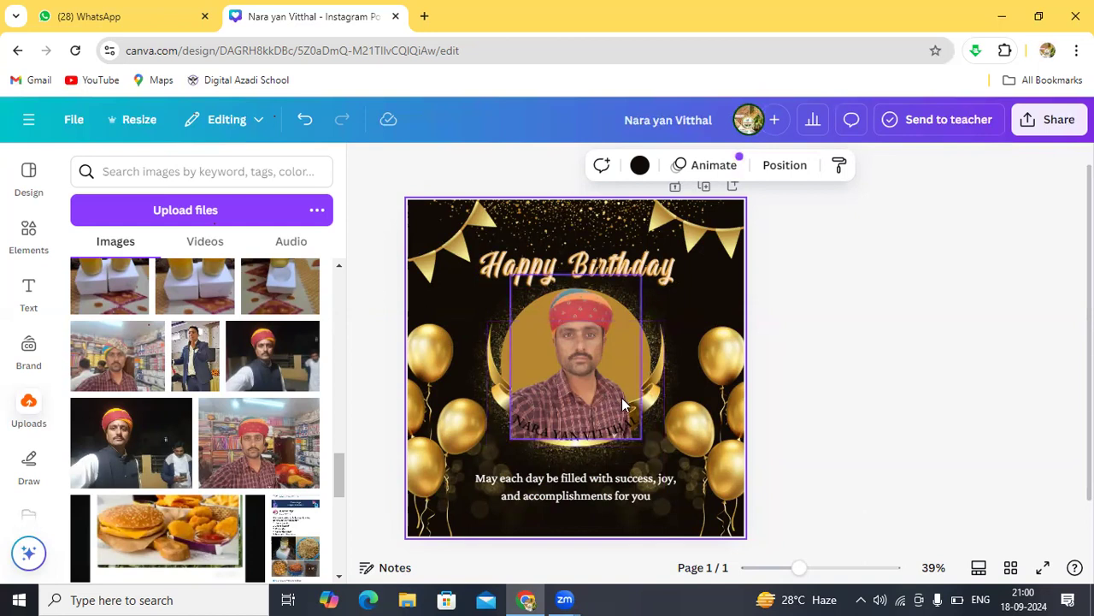
mouse_move(654, 389)
left_mouse_down()
mouse_move(697, 349)
mouse_move(598, 342)
mouse_move(658, 376)
mouse_move(633, 342)
mouse_move(666, 377)
mouse_move(660, 386)
left_mouse_up()
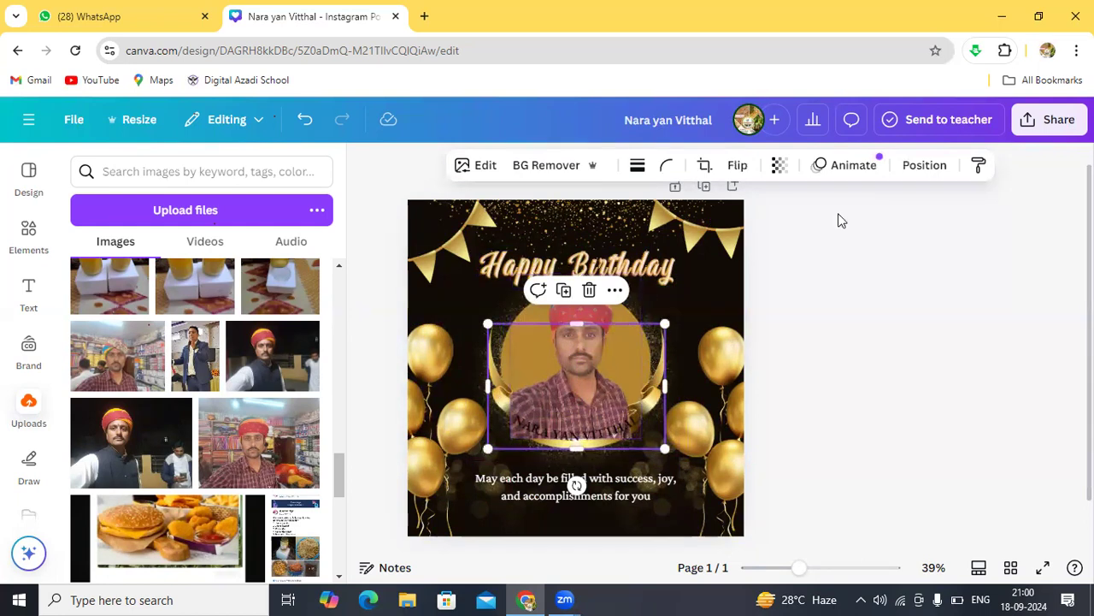
Step: In the Layers list, move the gold arc layer above the photo and nudge the arc up slightly
left_click(921, 166)
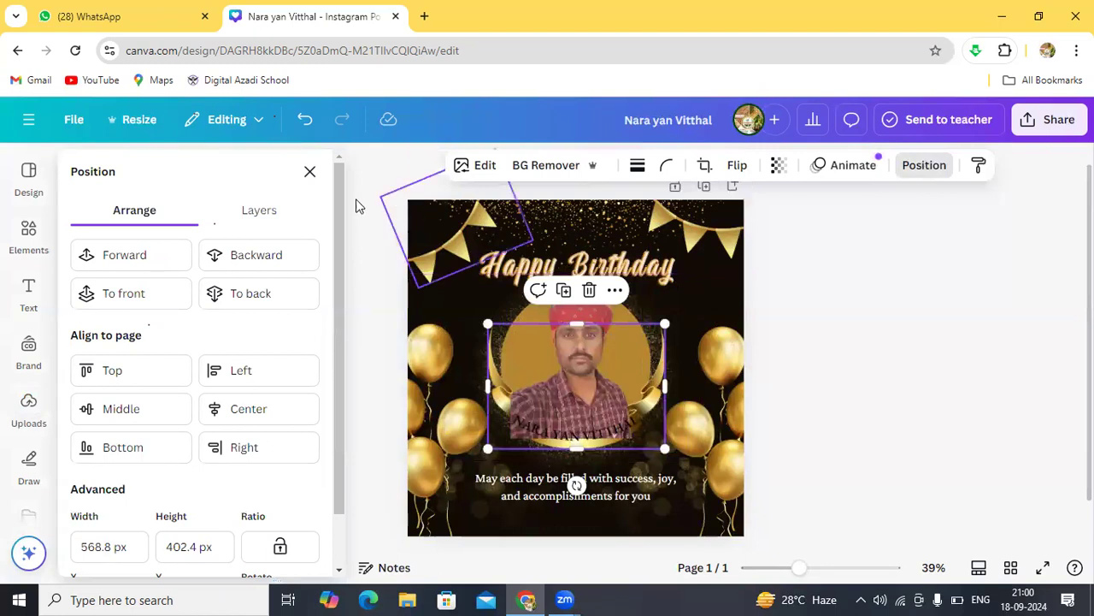
left_click(259, 212)
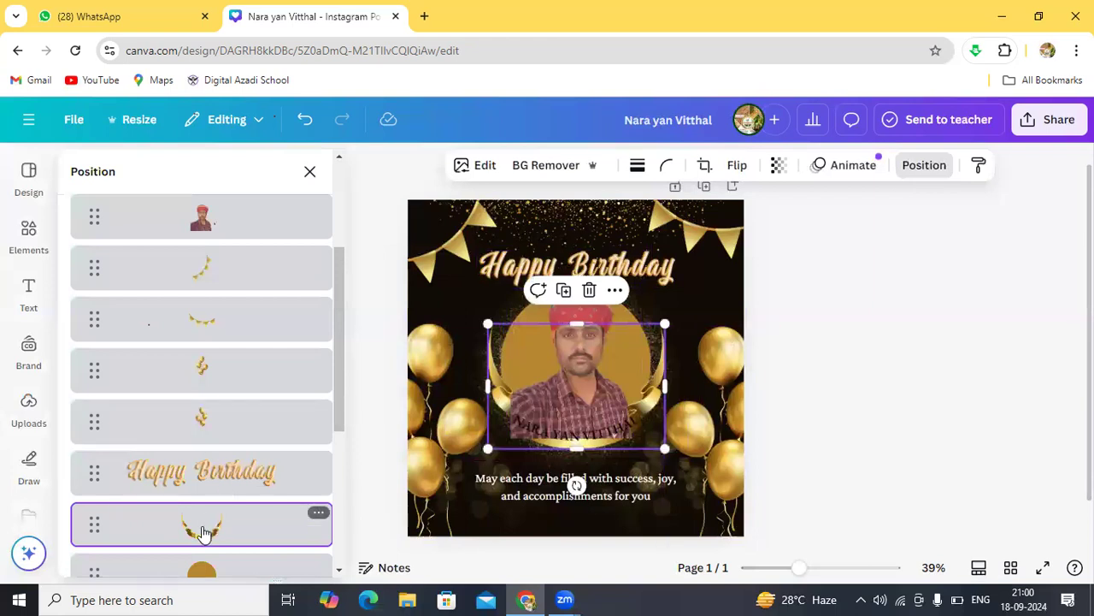
left_click_drag(202, 532, 204, 342)
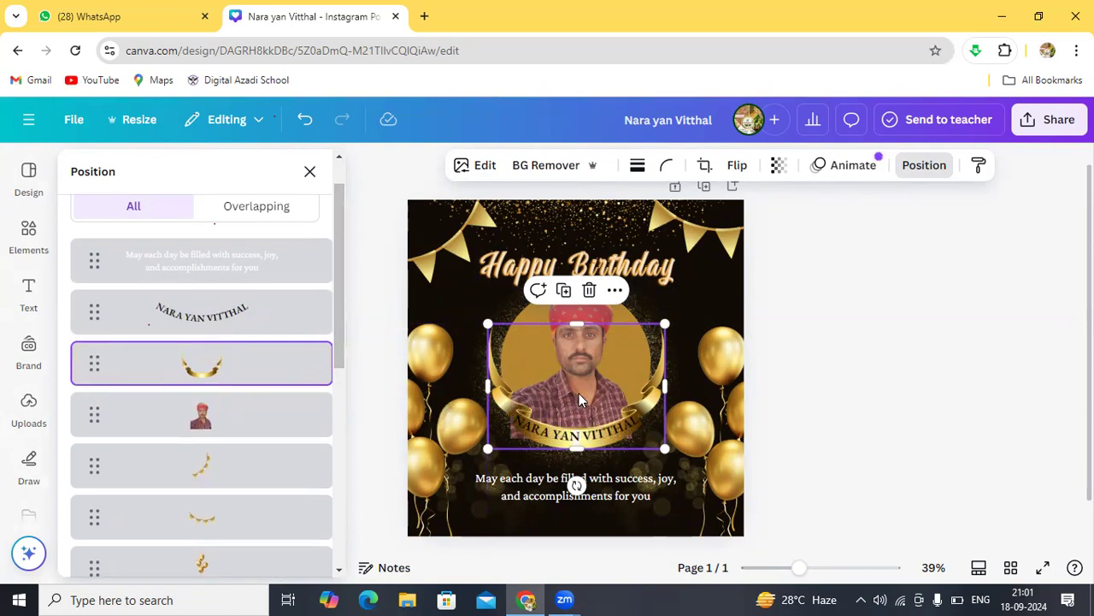
left_click_drag(579, 395, 576, 392)
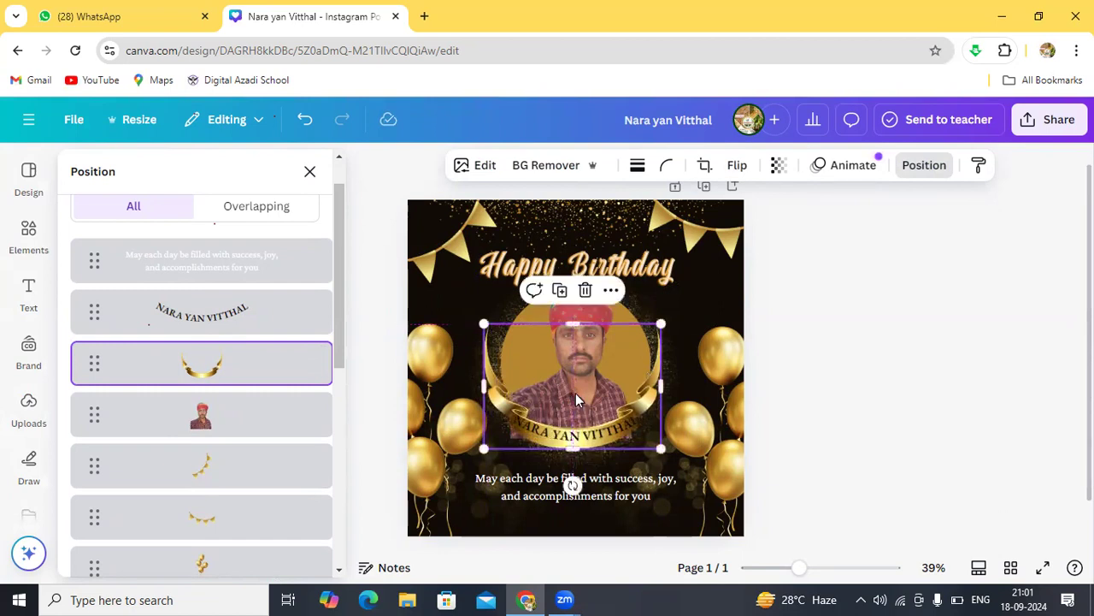
left_click(689, 282)
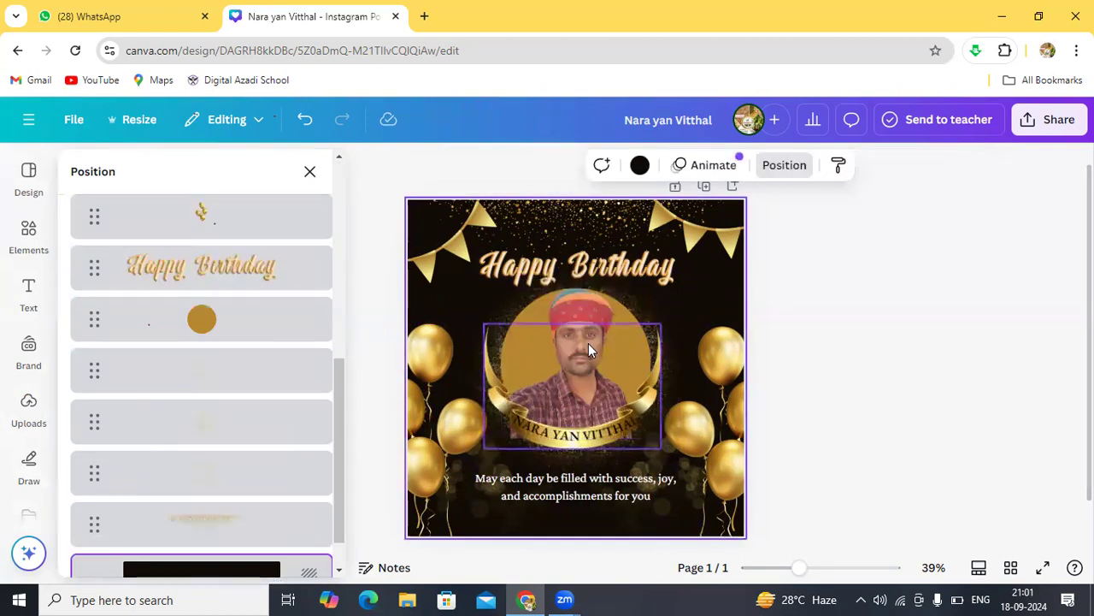
left_click(588, 342)
left_click(592, 316)
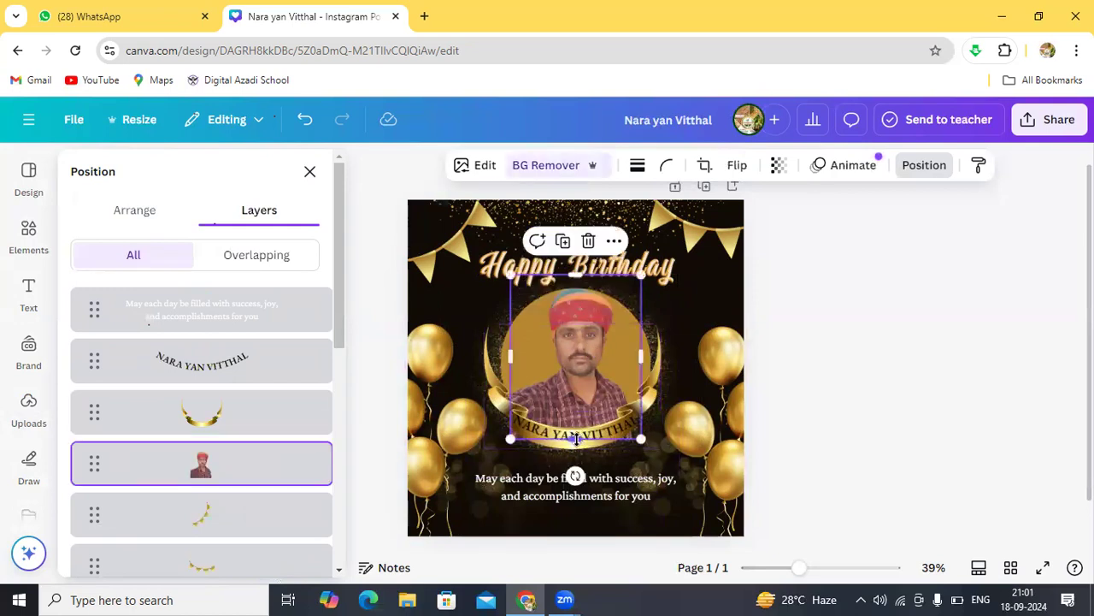
Step: Shorten the photo from the bottom and nudge the gold ribbon frame slightly down
left_click_drag(575, 438, 575, 429)
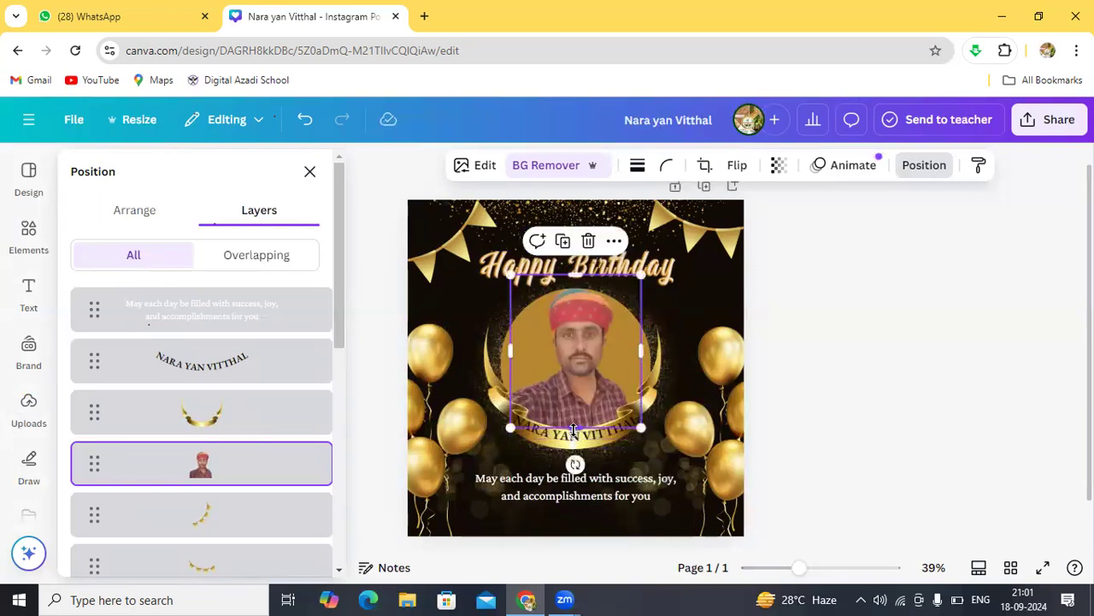
left_click(699, 294)
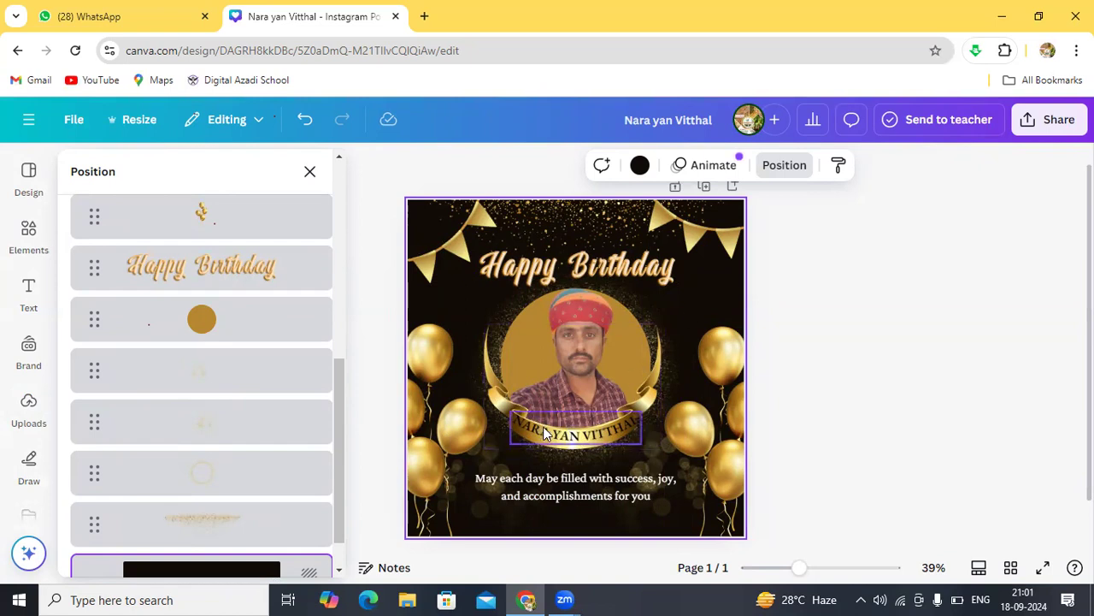
left_click(628, 409)
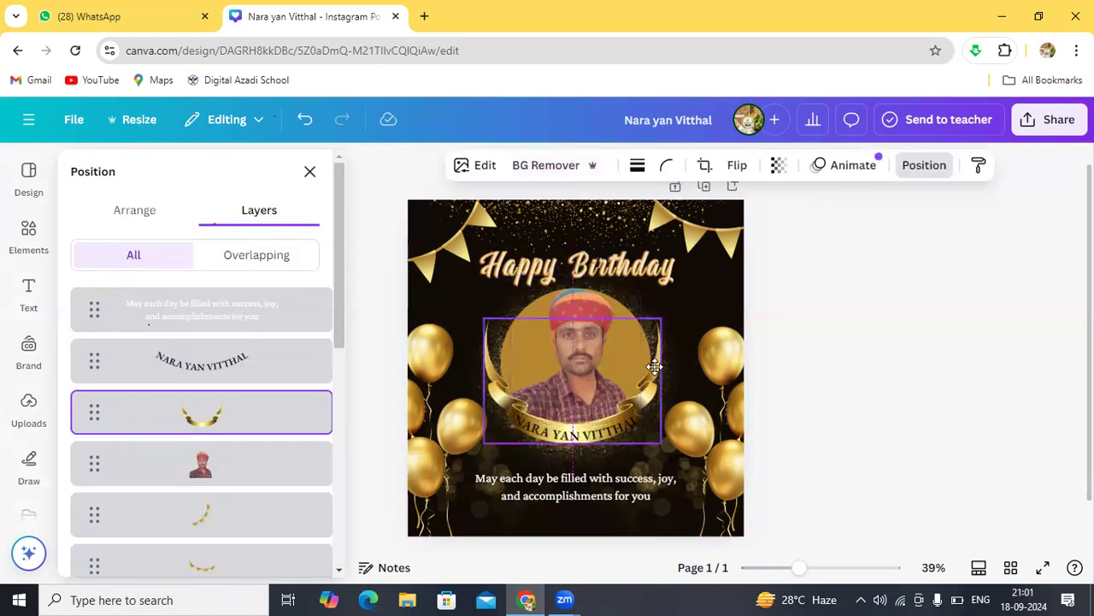
left_click_drag(654, 367, 655, 369)
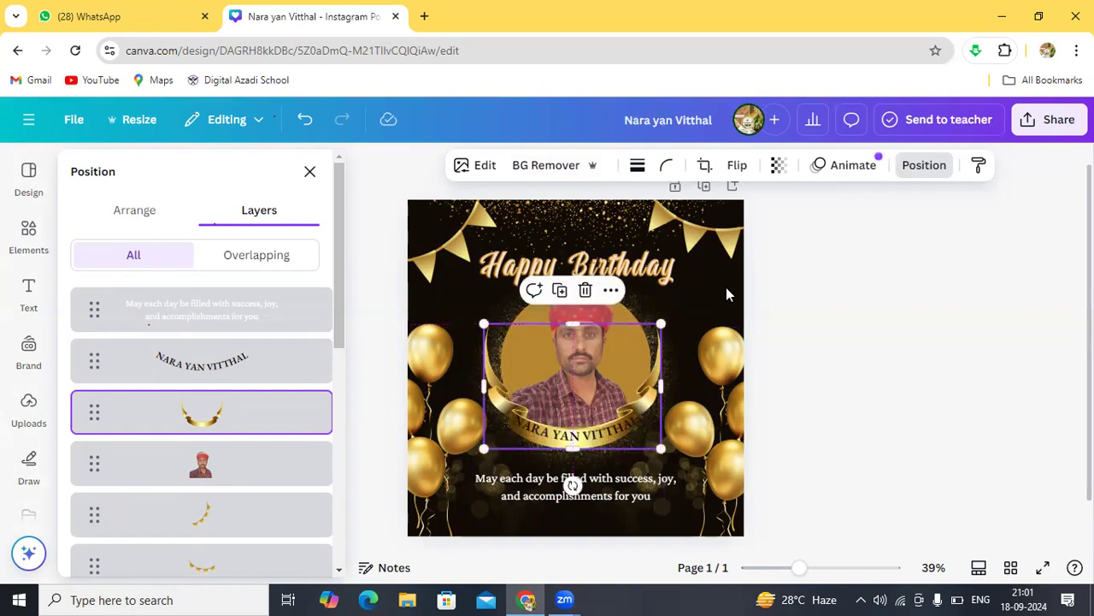
left_click(726, 290)
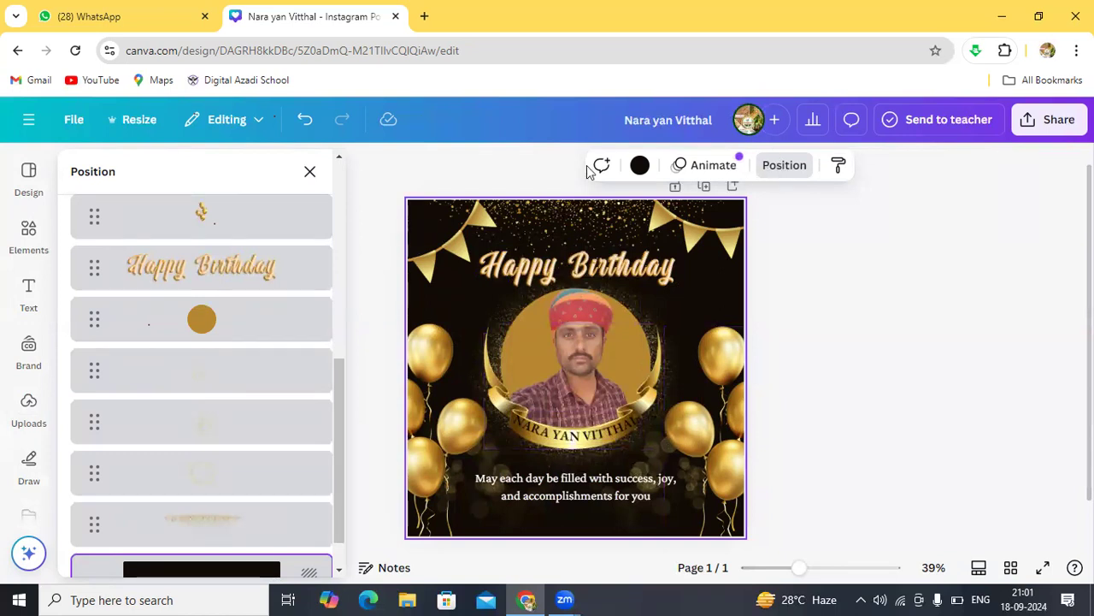
left_click(311, 174)
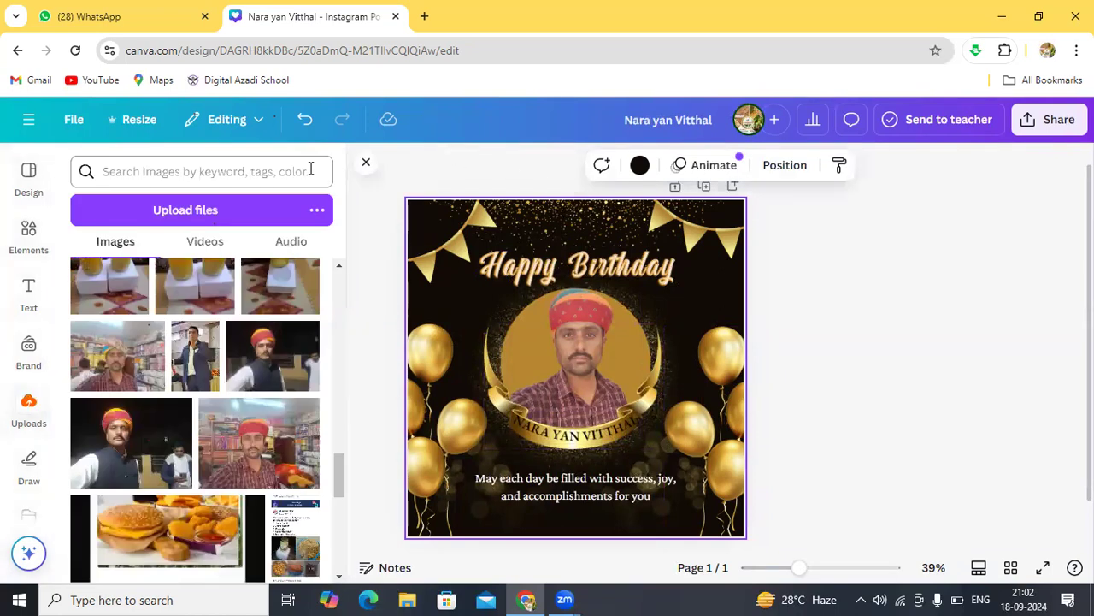
Step: Review the ribbon and photo layer order in Position > Layers, then close the panel
left_click(780, 167)
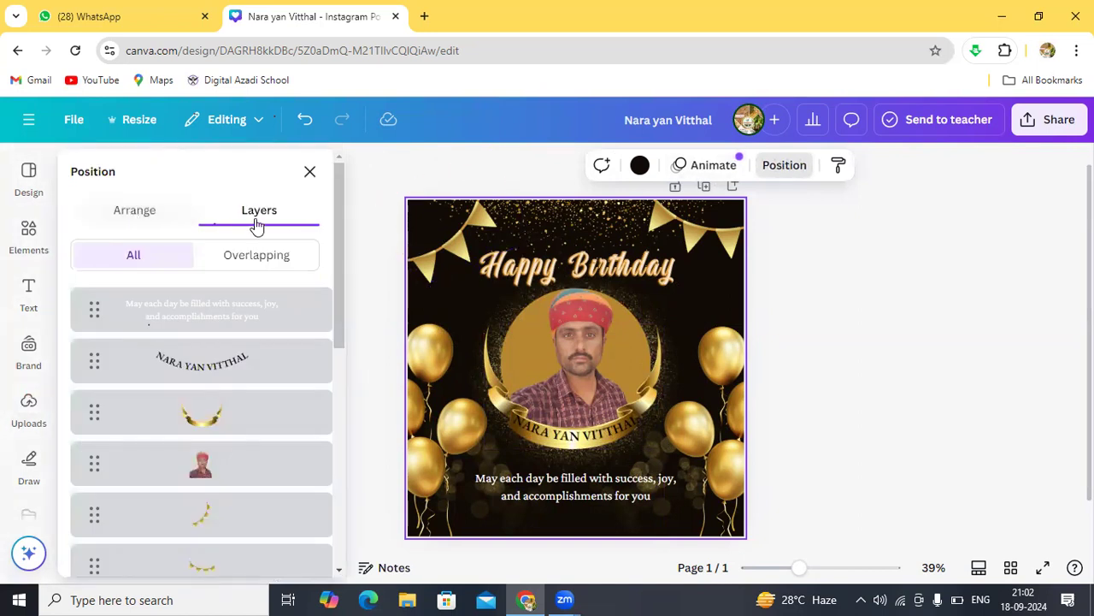
left_click(157, 218)
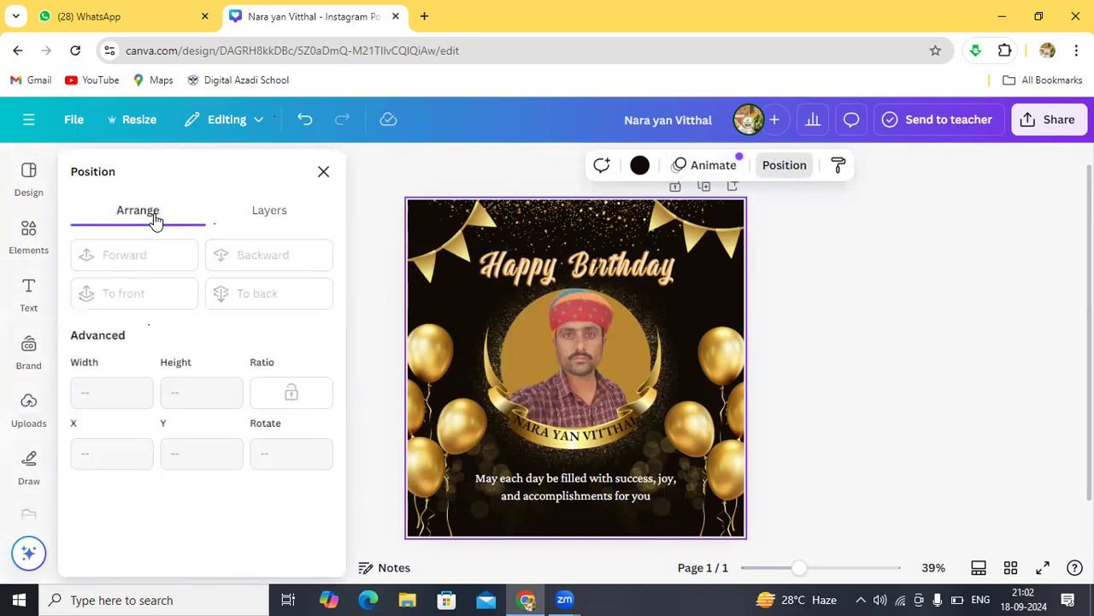
left_click(259, 214)
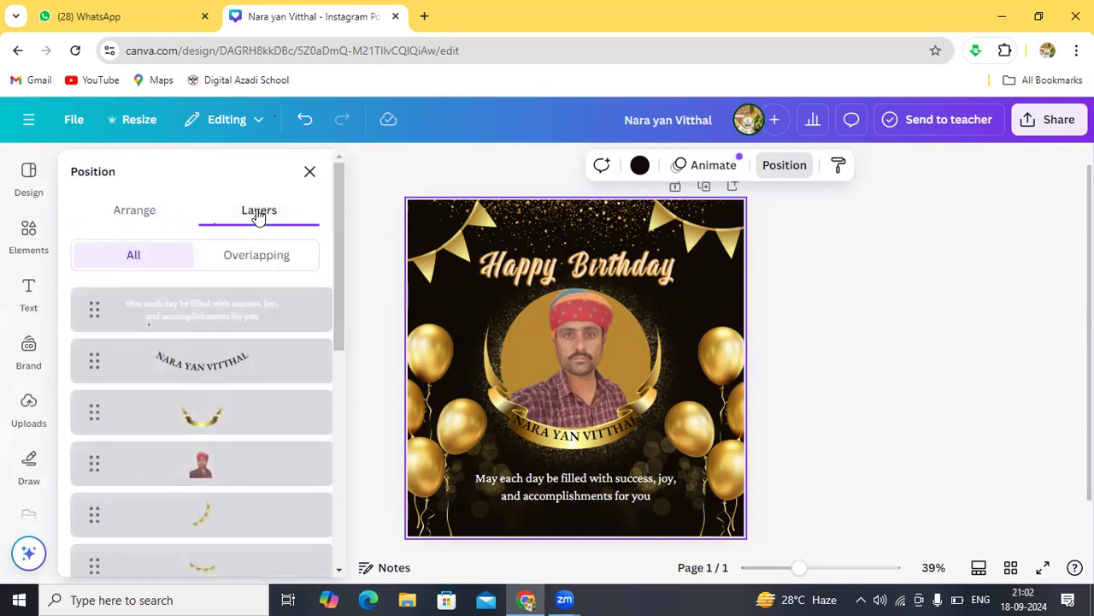
left_click(197, 419)
left_click(201, 470)
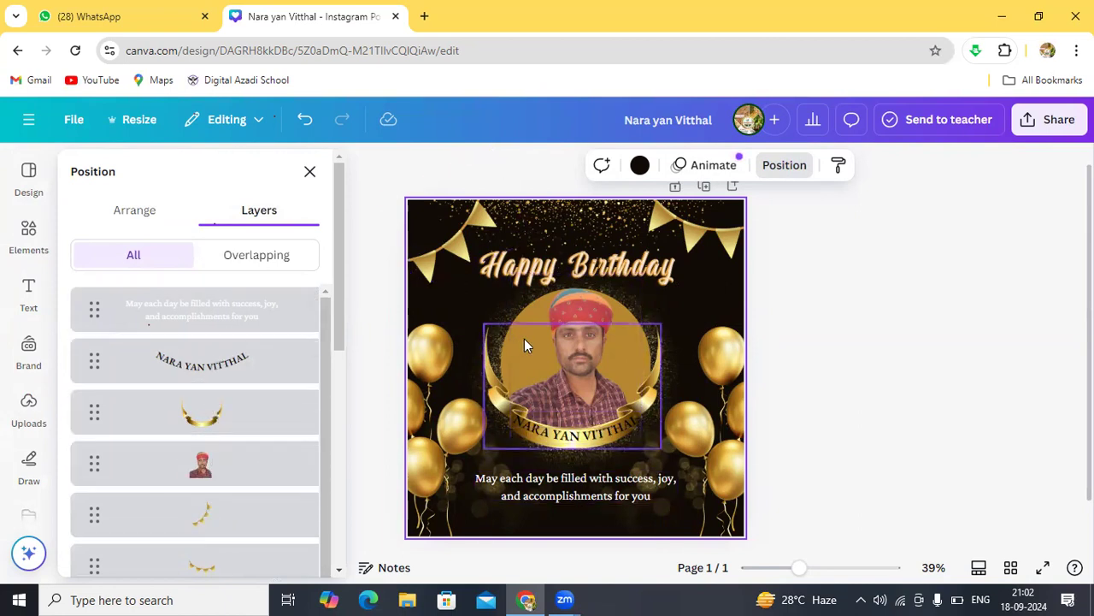
key("Escape")
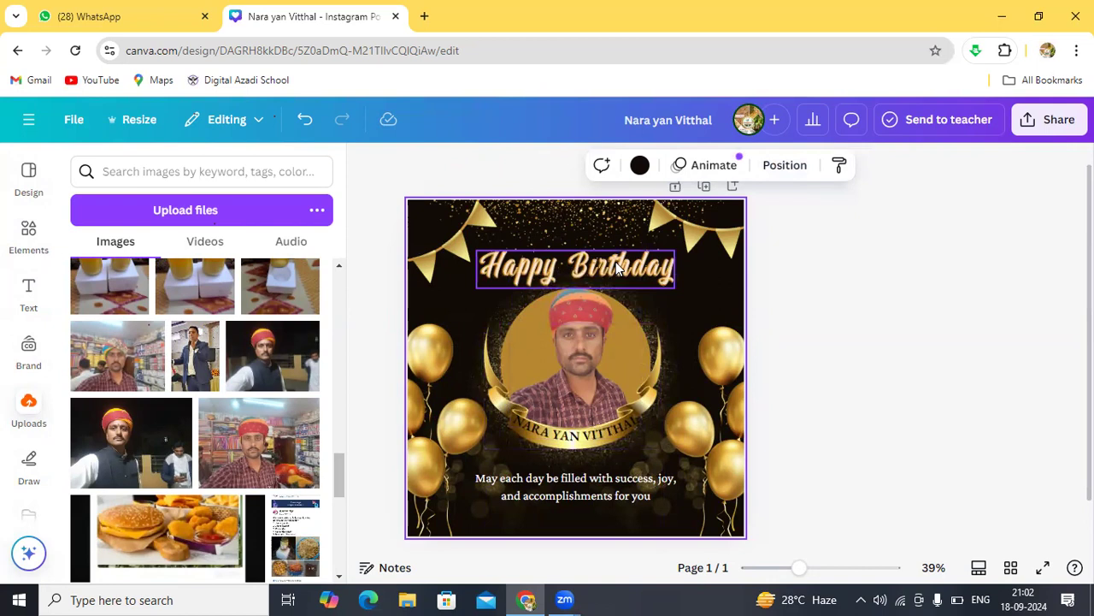
Step: Raise the Happy Birthday heading slightly and move the left gold balloon cluster right and down
left_click_drag(616, 261, 614, 253)
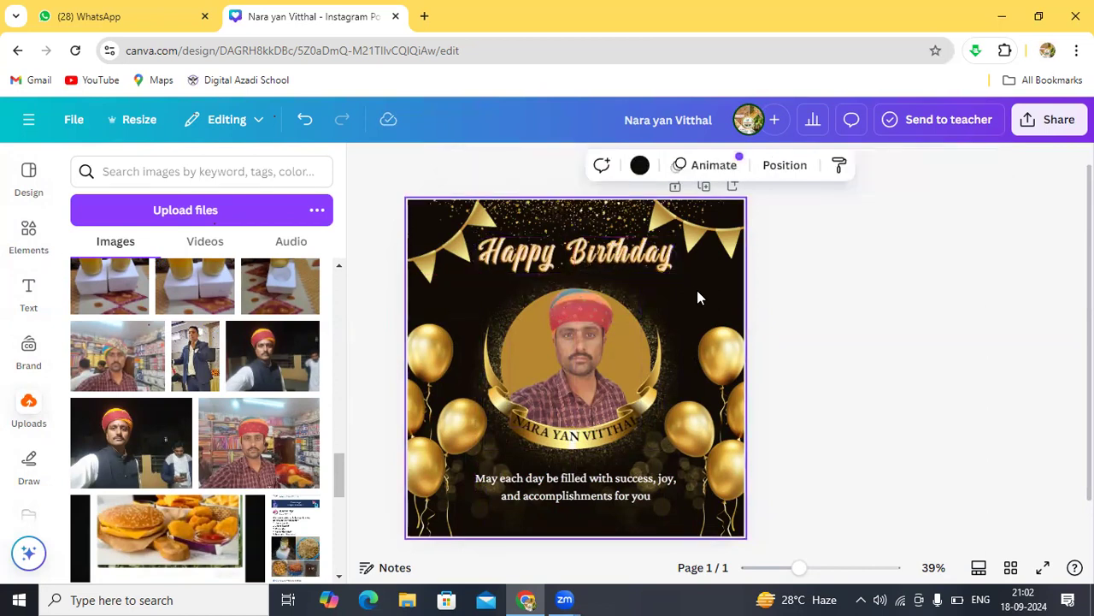
left_click_drag(623, 266, 631, 272)
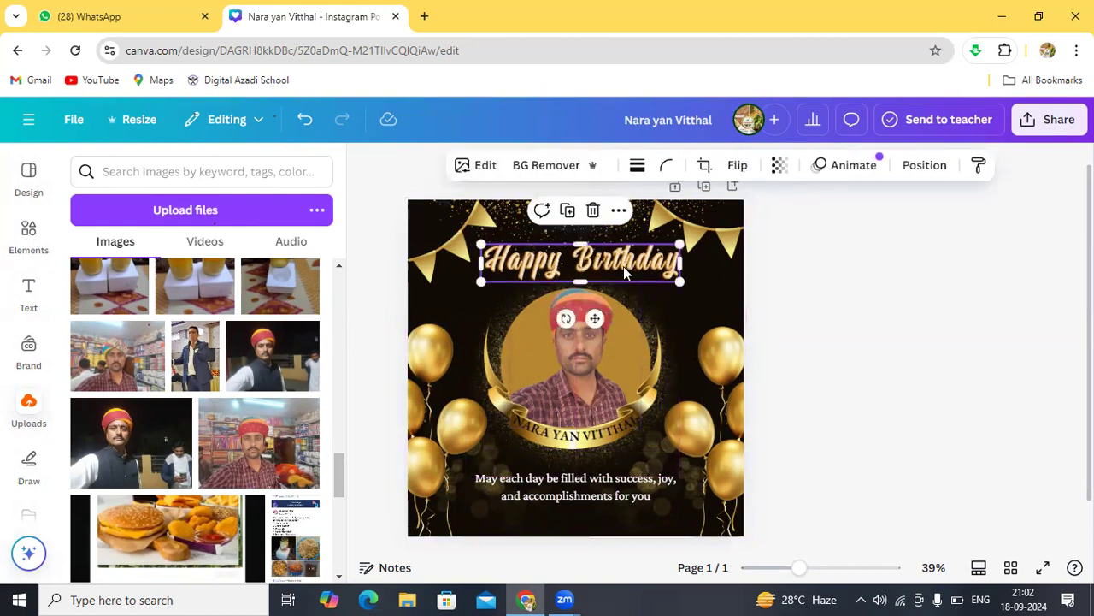
left_click(702, 286)
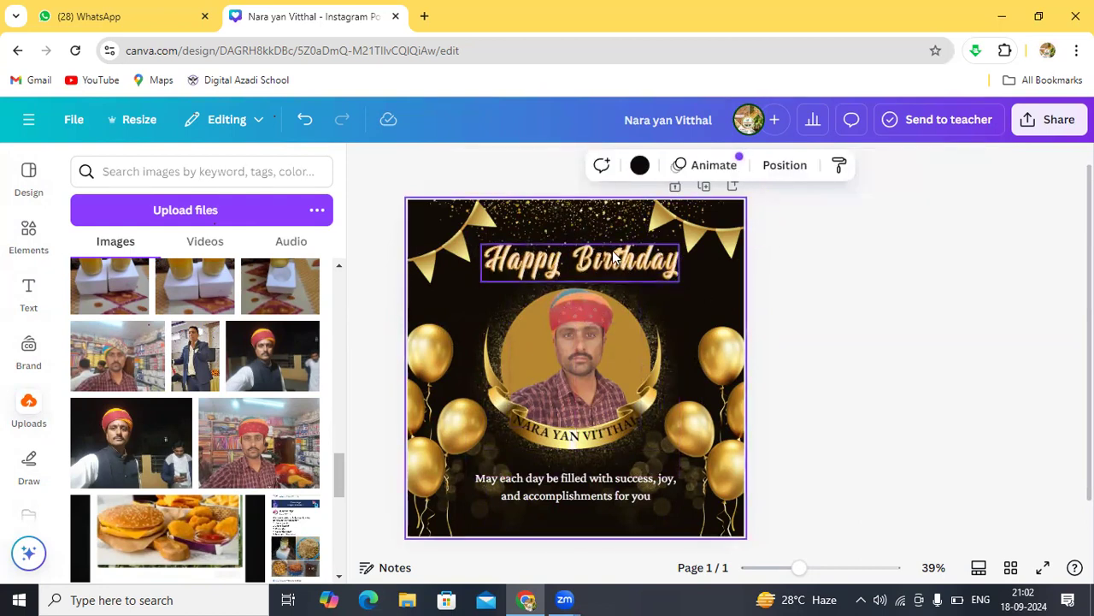
mouse_move(612, 257)
left_mouse_down()
mouse_move(613, 230)
mouse_move(615, 249)
mouse_move(574, 254)
mouse_move(741, 257)
mouse_move(663, 241)
mouse_move(594, 266)
mouse_move(613, 249)
left_mouse_up()
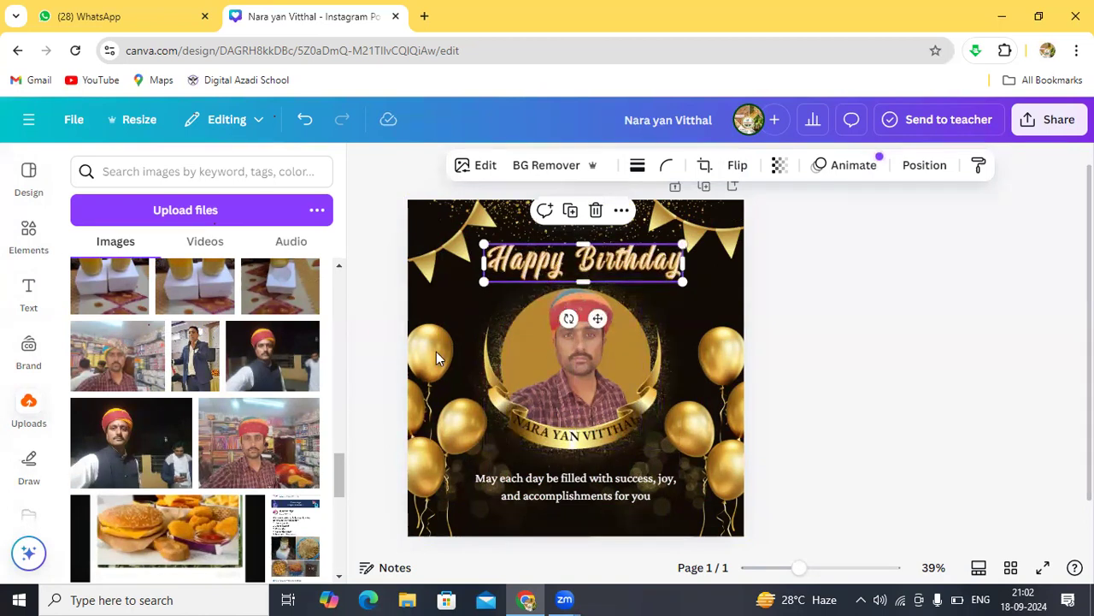
left_click_drag(427, 364, 448, 371)
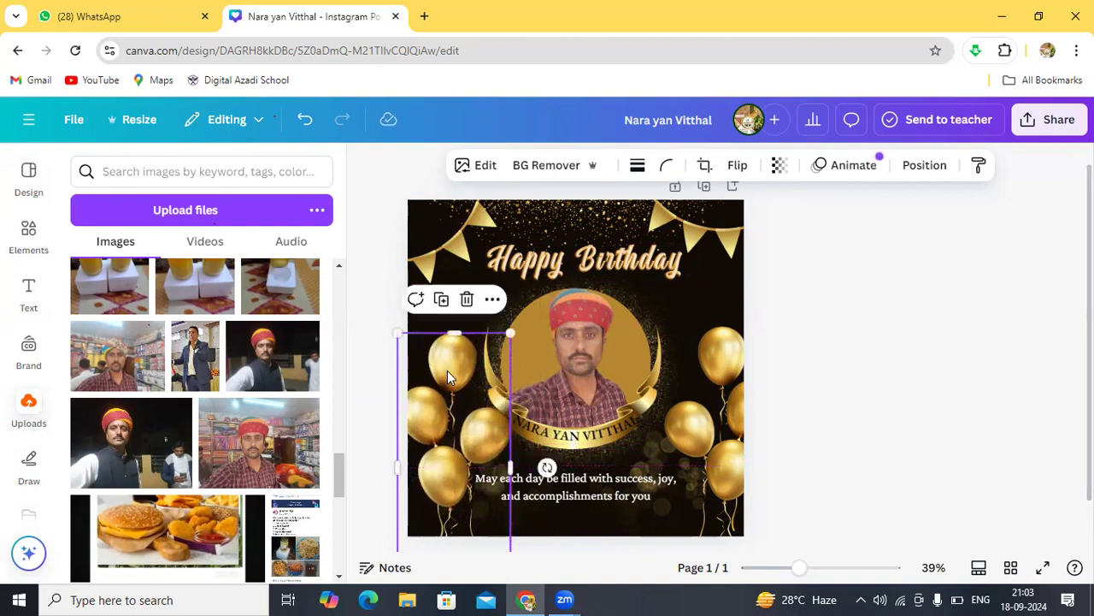
left_click(448, 249)
left_click_drag(448, 249, 434, 283)
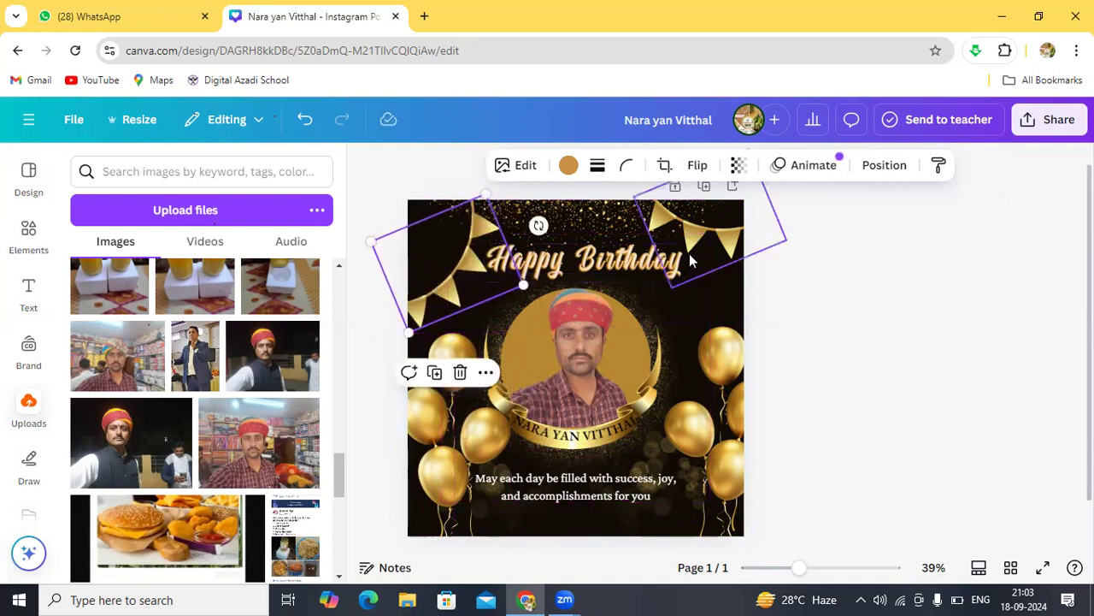
mouse_move(691, 253)
left_mouse_down()
mouse_move(700, 271)
mouse_move(689, 257)
left_mouse_up()
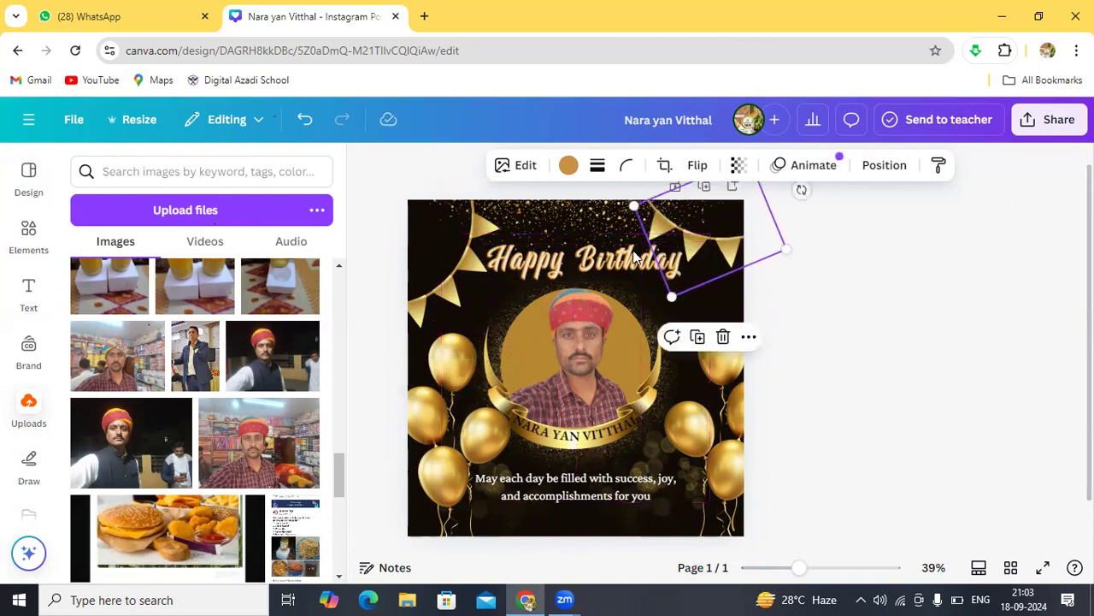
left_click_drag(481, 263, 466, 246)
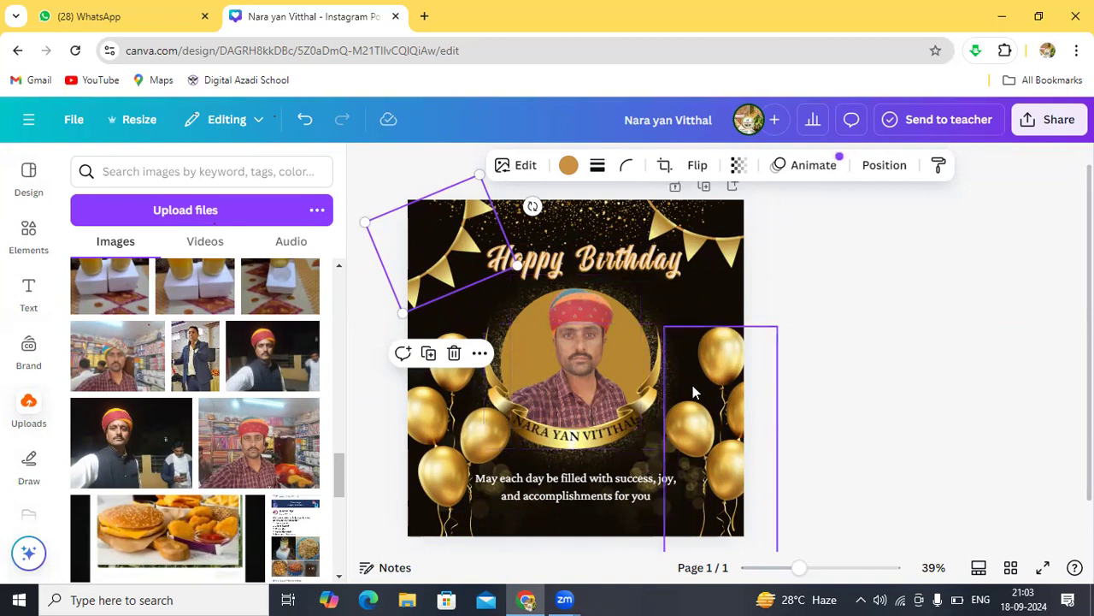
left_click_drag(689, 395, 684, 394)
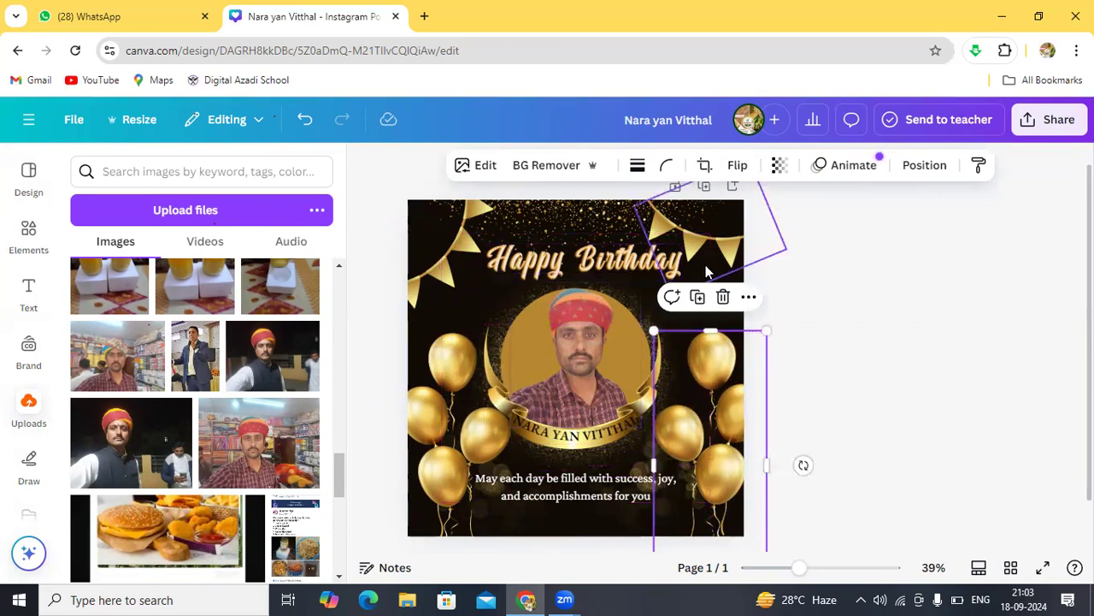
left_click(453, 322)
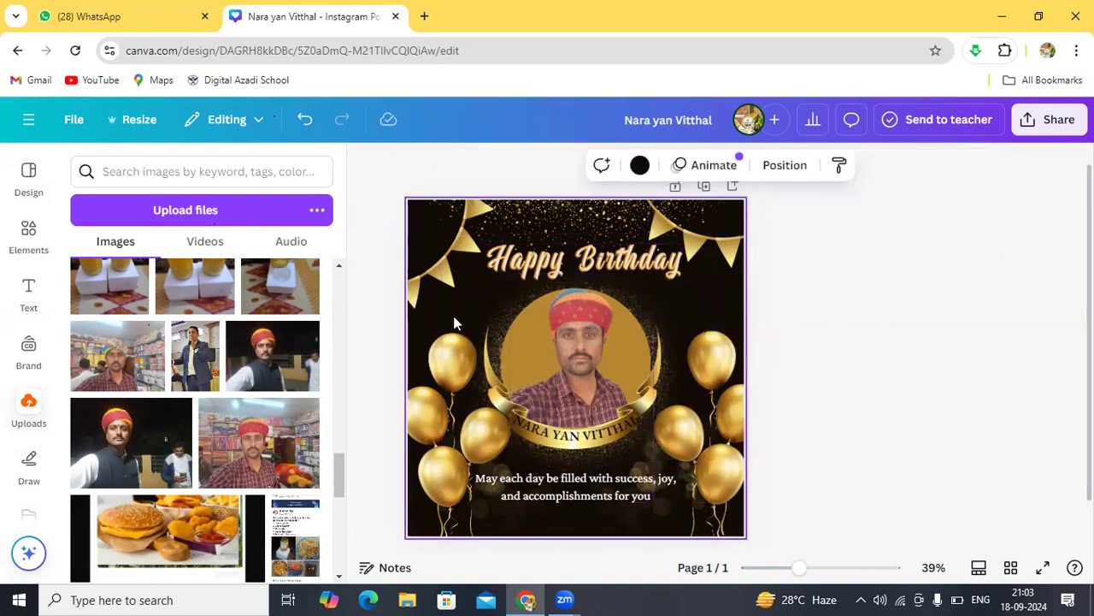
left_click(583, 318)
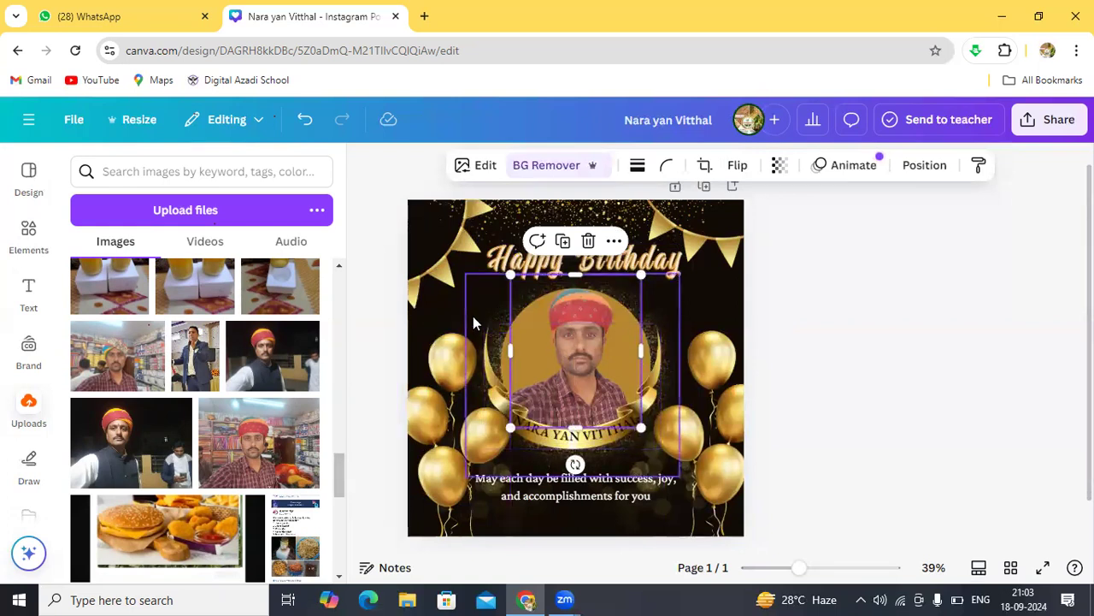
left_click(449, 308)
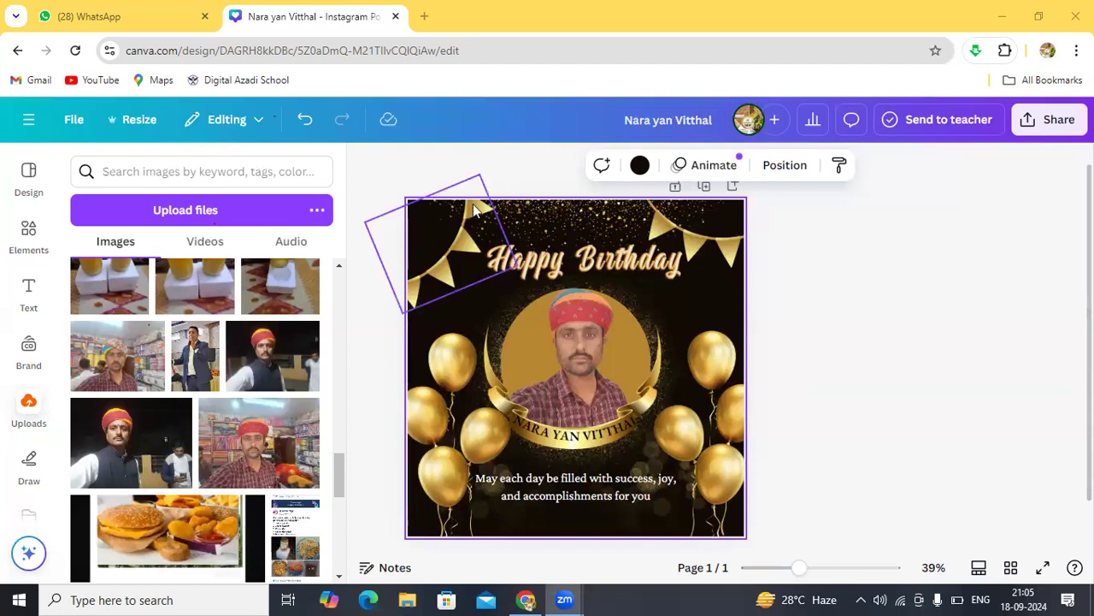
left_click(510, 168)
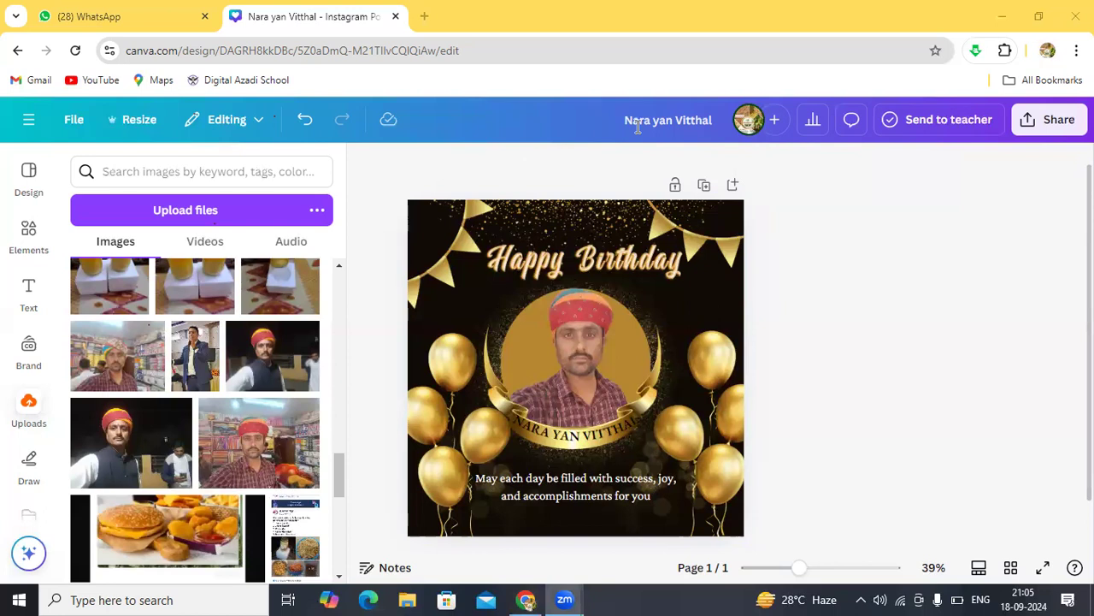
left_click(371, 250)
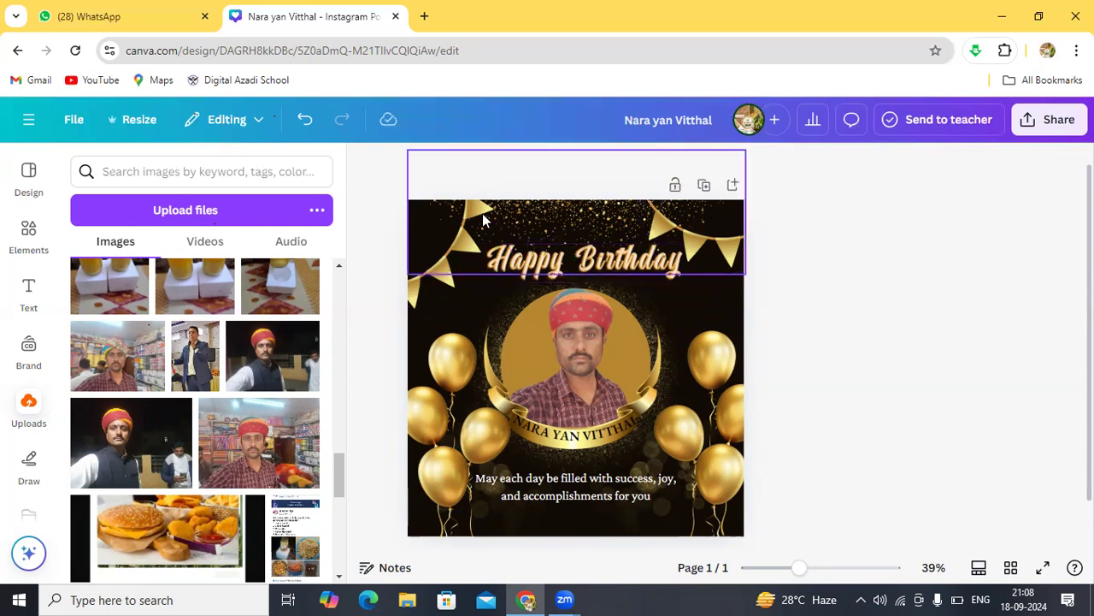
left_click(697, 301)
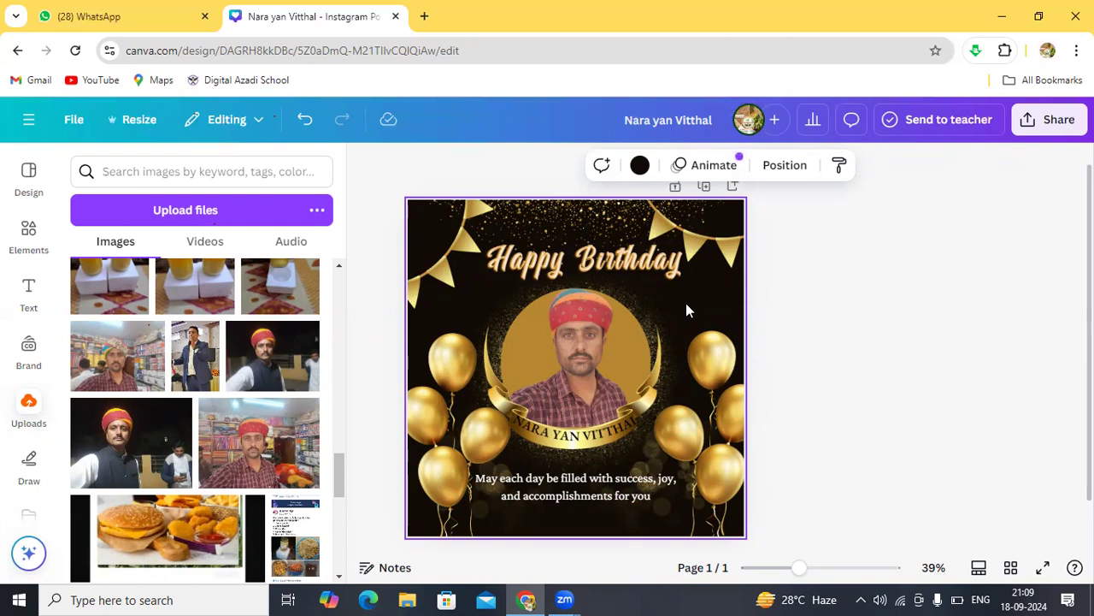
left_click(385, 275)
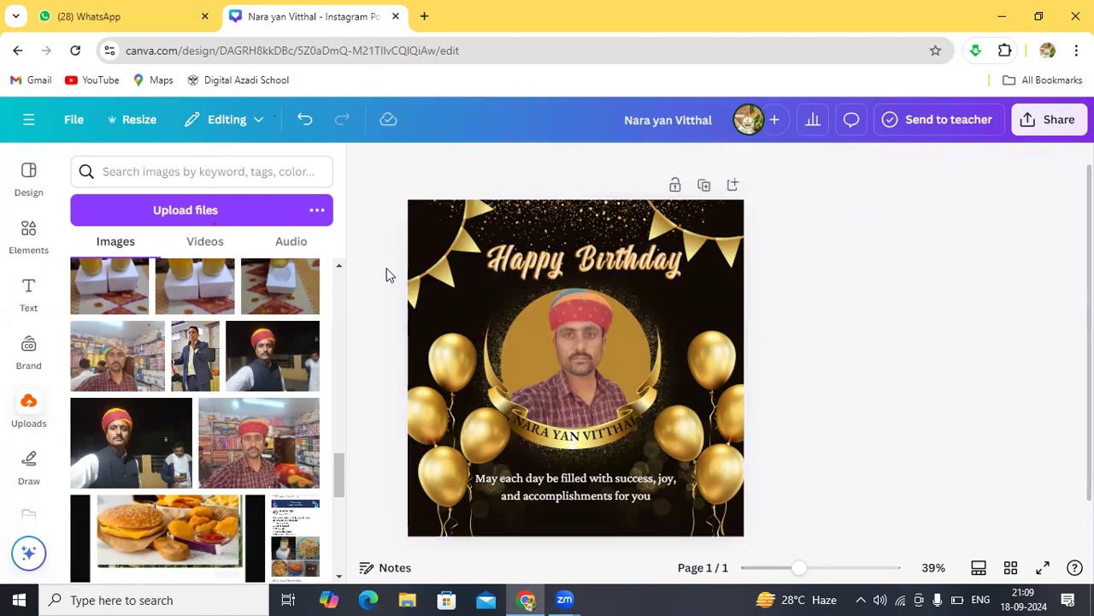
left_click(176, 174)
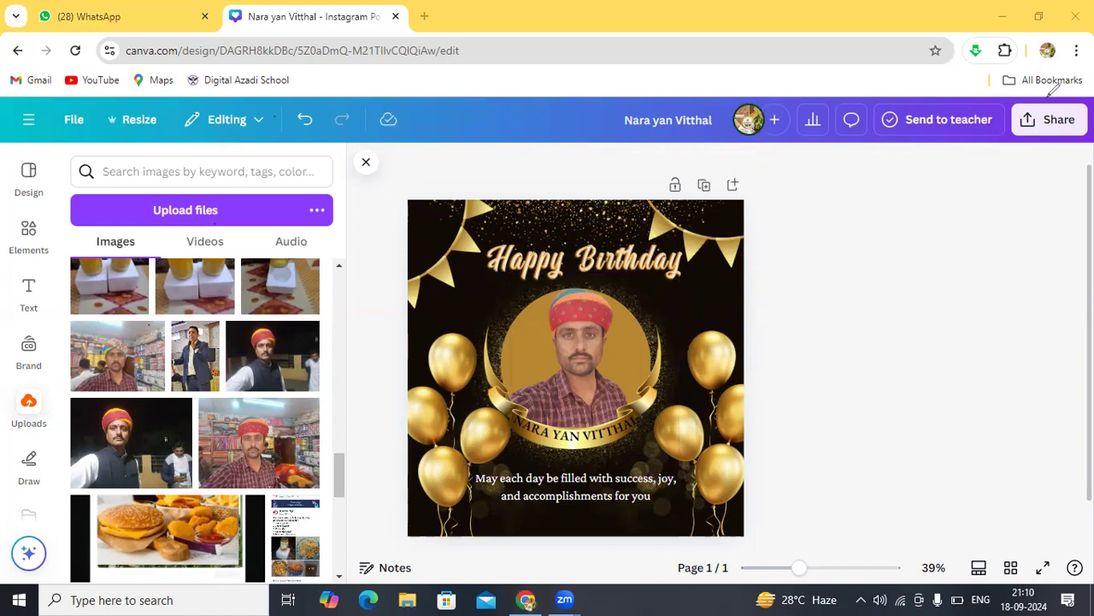
mouse_move(1051, 89)
left_mouse_down()
mouse_move(1044, 166)
mouse_move(1089, 146)
mouse_move(1054, 82)
left_mouse_up()
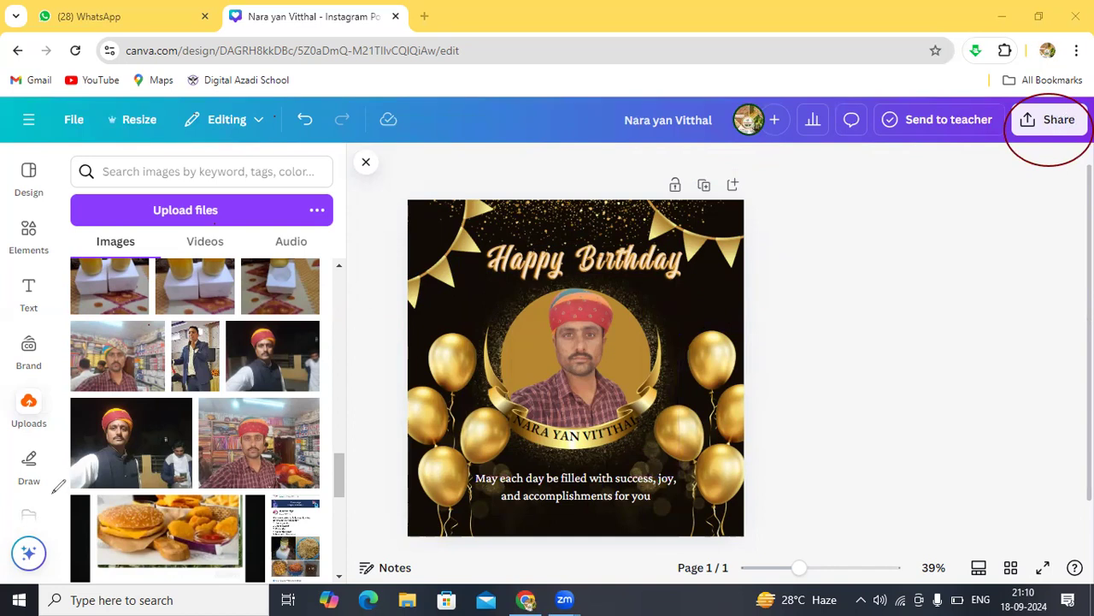
Step: Bring up the 'Share this design' panel from the Share button at top right
left_click(1037, 125)
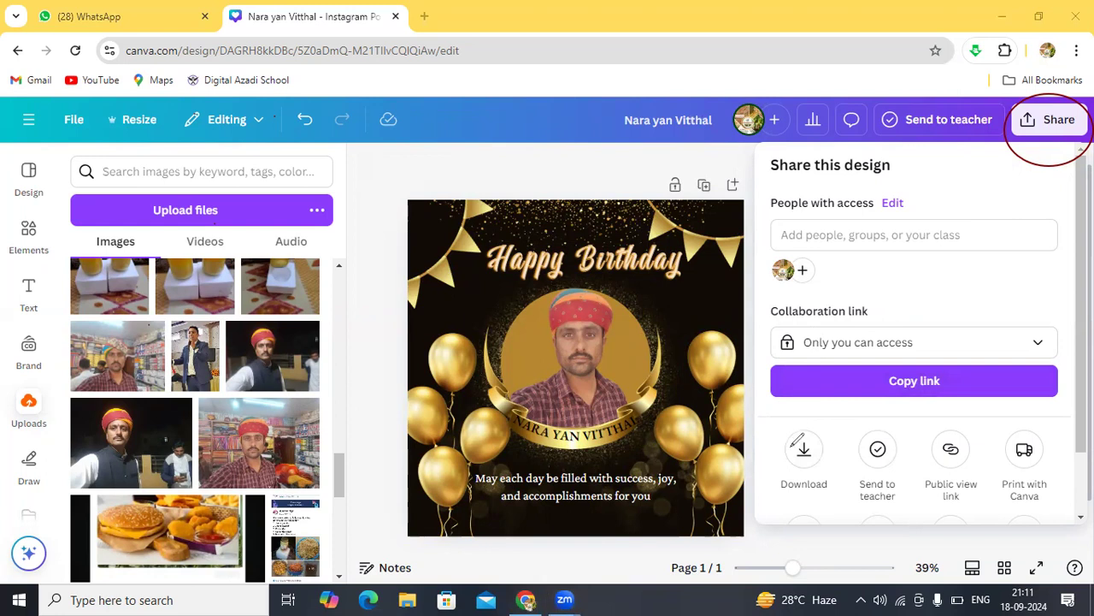
mouse_move(787, 437)
left_mouse_down()
mouse_move(783, 488)
mouse_move(828, 496)
mouse_move(859, 450)
mouse_move(819, 427)
mouse_move(778, 446)
left_mouse_up()
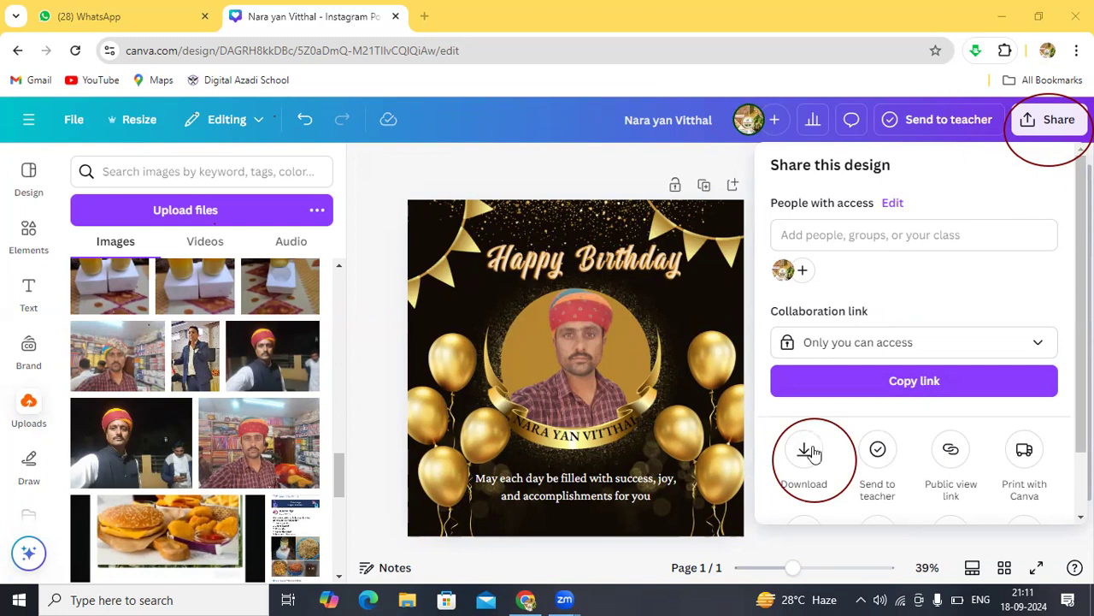
Step: Open the post's download settings and expand the File type list (currently PNG, 1,080 × 1,080 px)
left_click(806, 453)
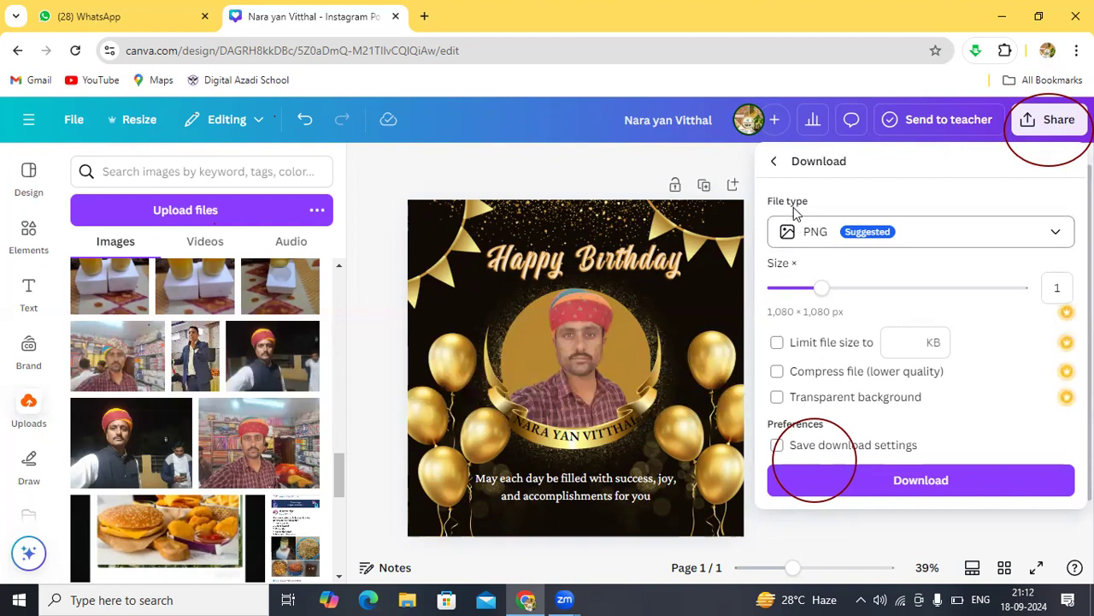
left_click(1057, 237)
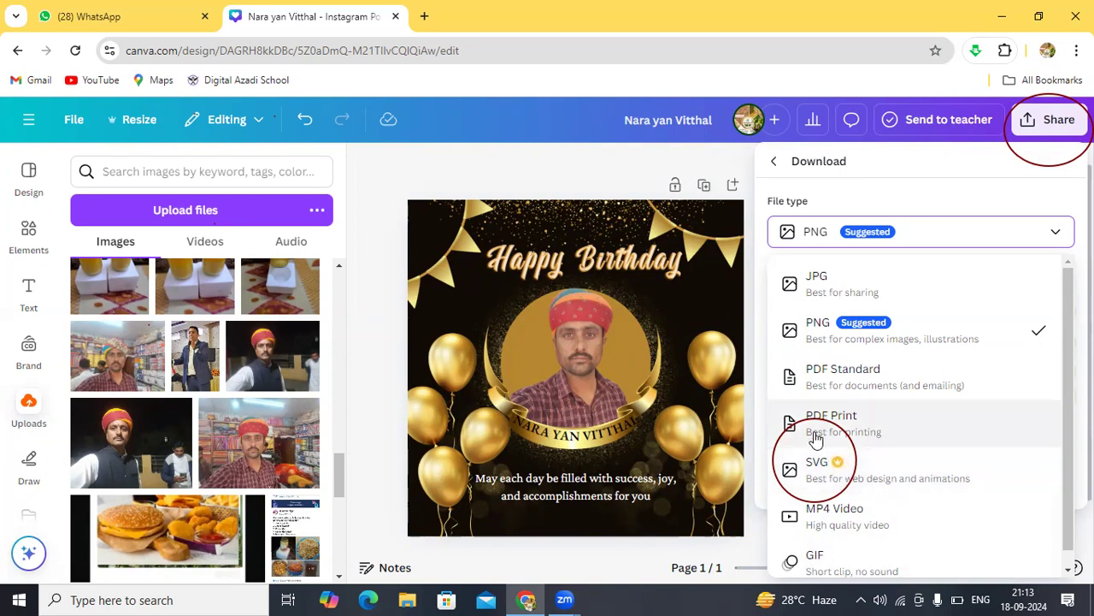
left_click(826, 283)
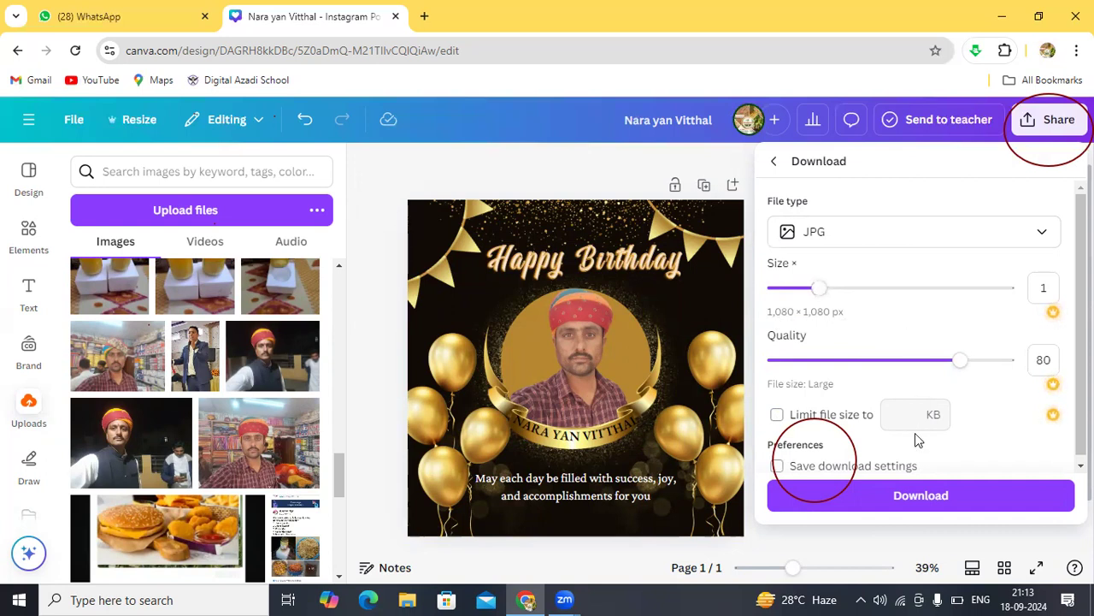
left_click(913, 495)
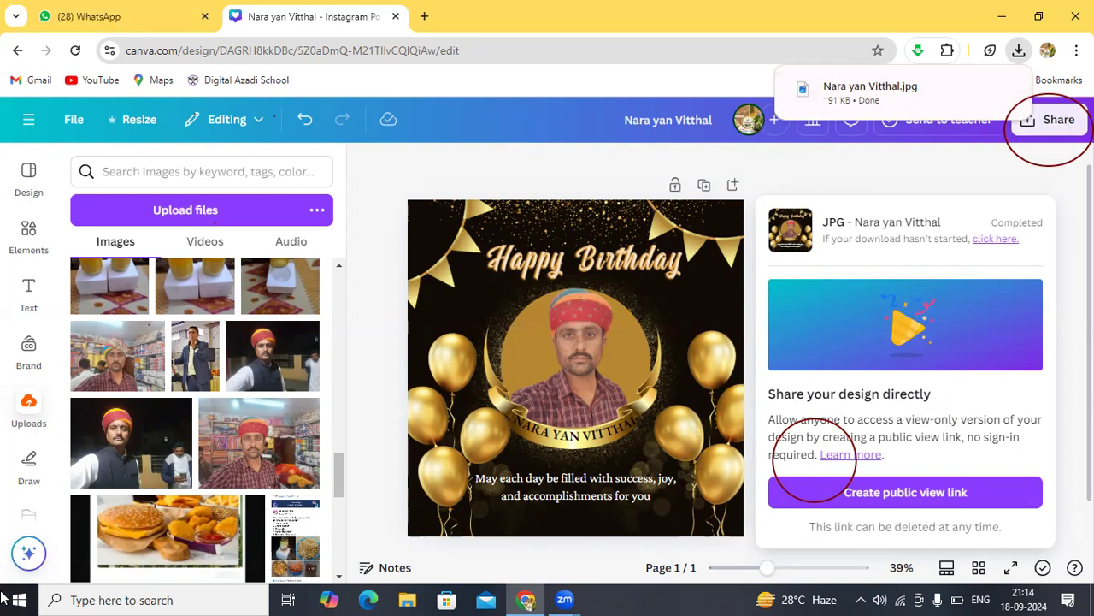
left_click(47, 598)
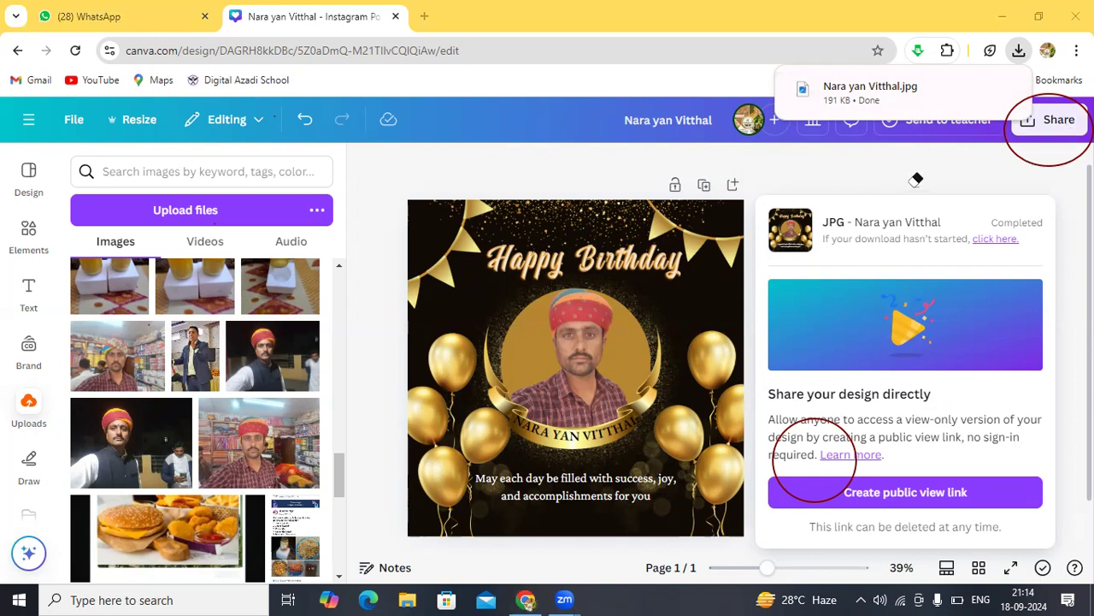
left_click(1006, 135)
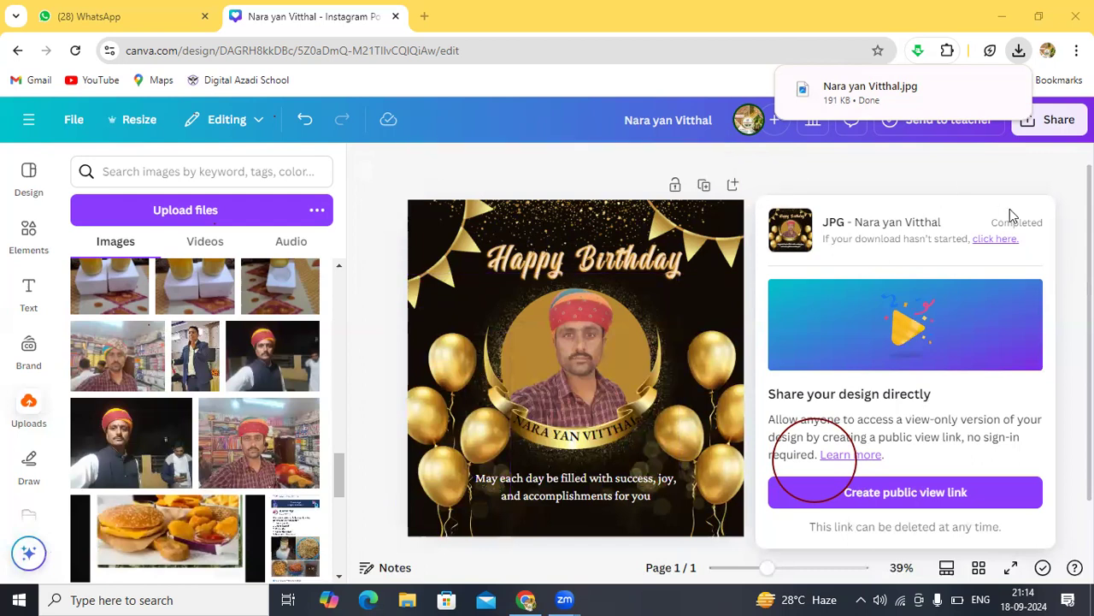
left_click(942, 163)
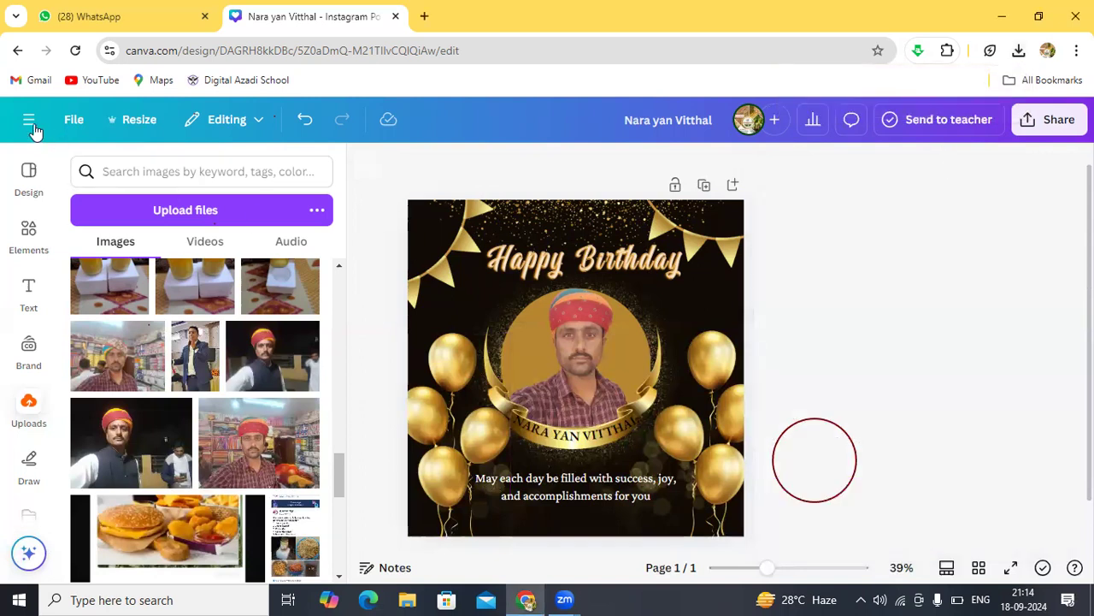
Step: Return to the Canva home page and search 'Business card' in Create a design
left_click(17, 52)
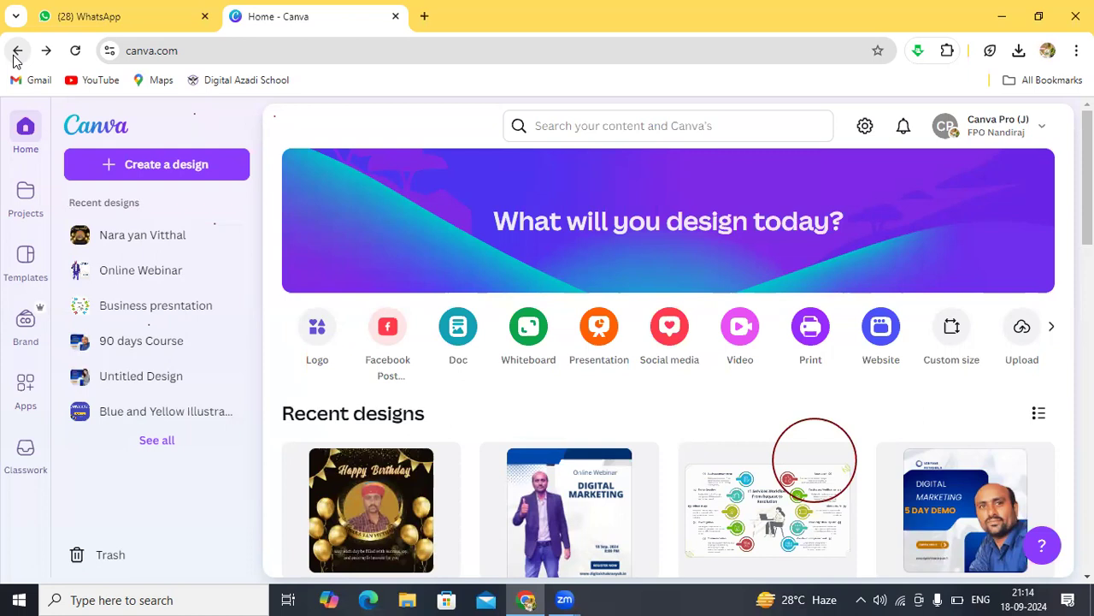
left_click(162, 166)
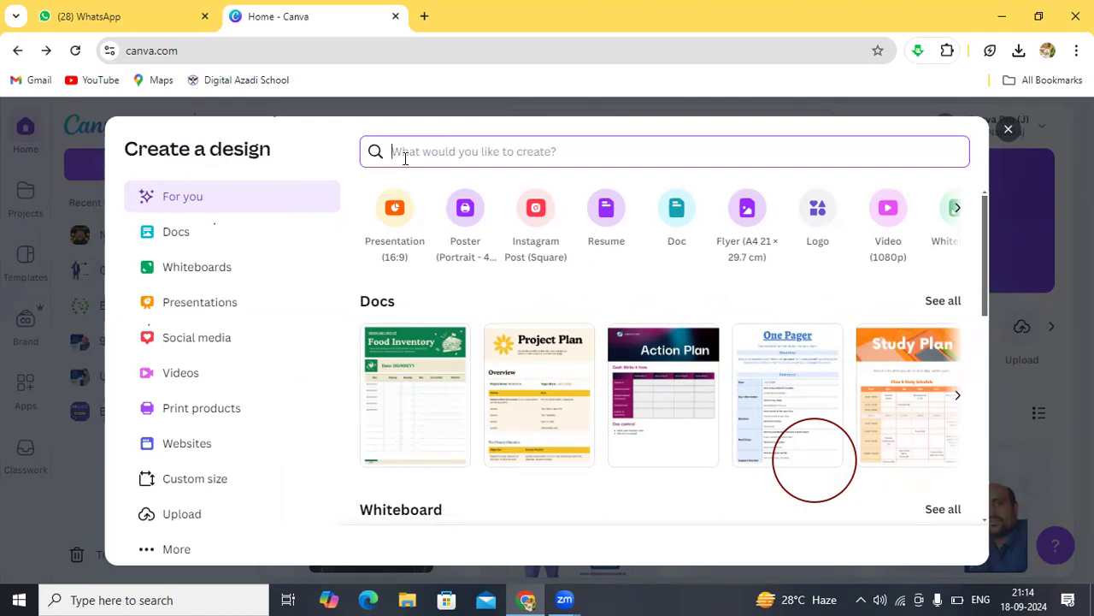
type("Bus")
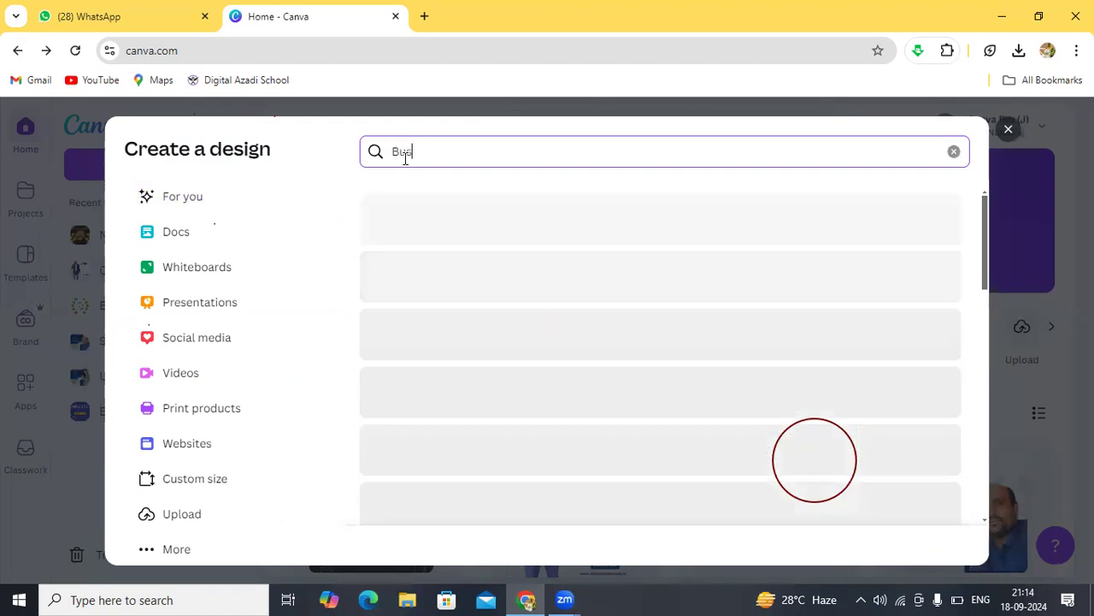
type("iness ")
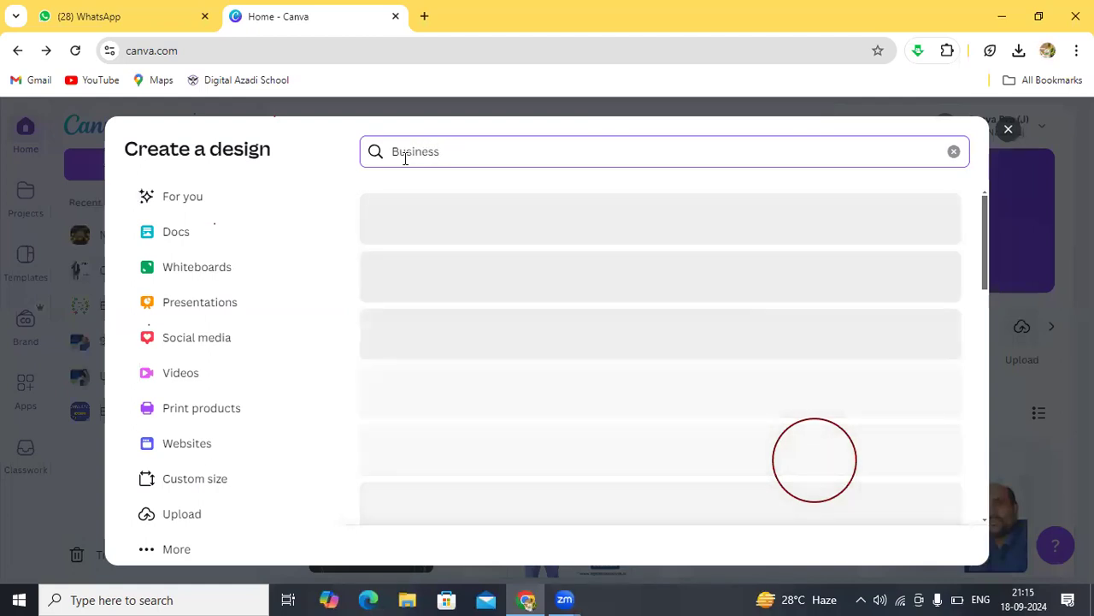
type("card")
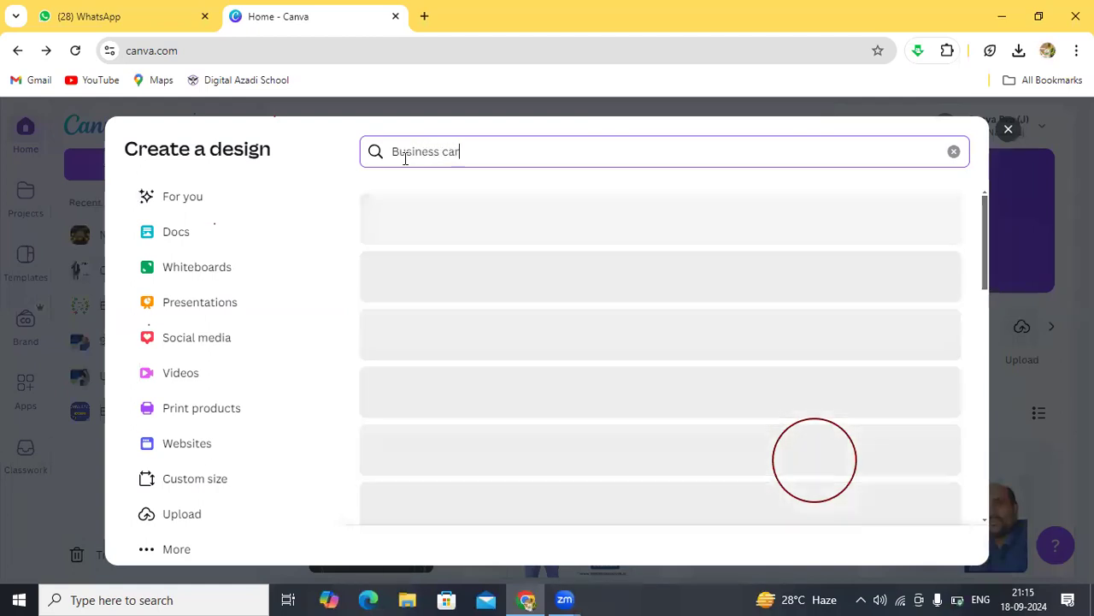
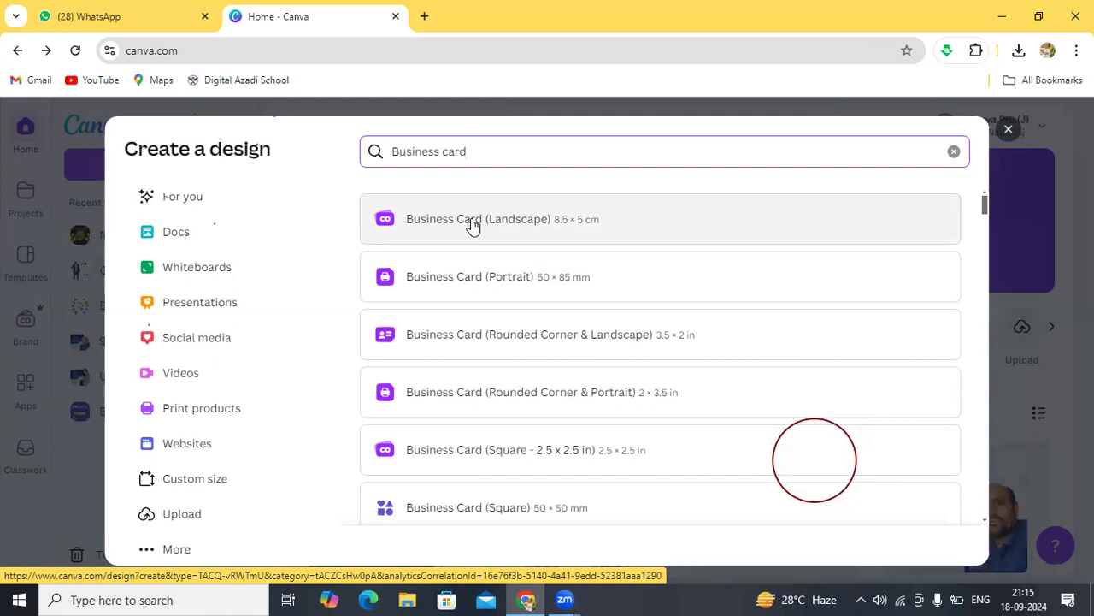
Step: Choose the Business Card (Landscape) 8.5 × 5 cm size to start a new design
left_click(473, 221)
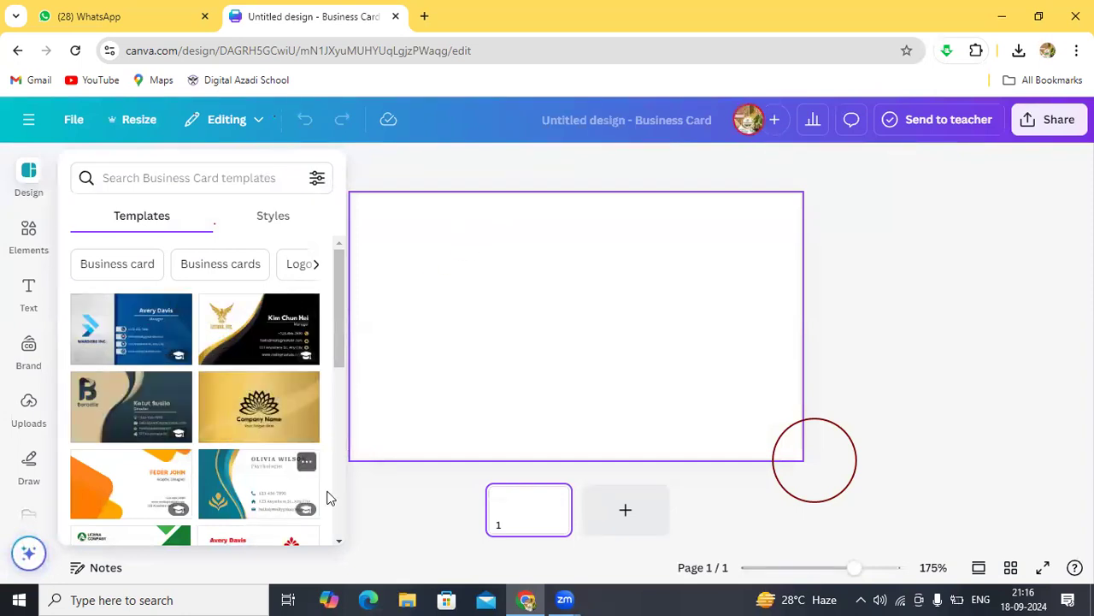
Step: Scroll through the business card templates in the Design panel
left_click(340, 540)
left_click(340, 540)
left_click(339, 540)
left_click(339, 540)
left_click(339, 540)
left_click(340, 541)
left_click(339, 540)
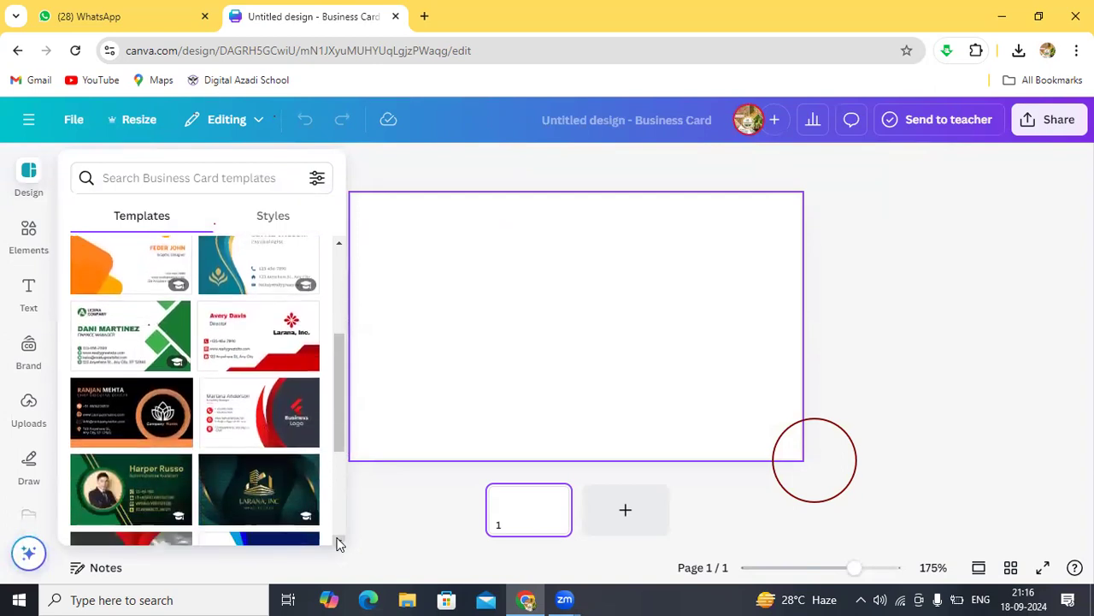
left_click(339, 540)
left_click(340, 540)
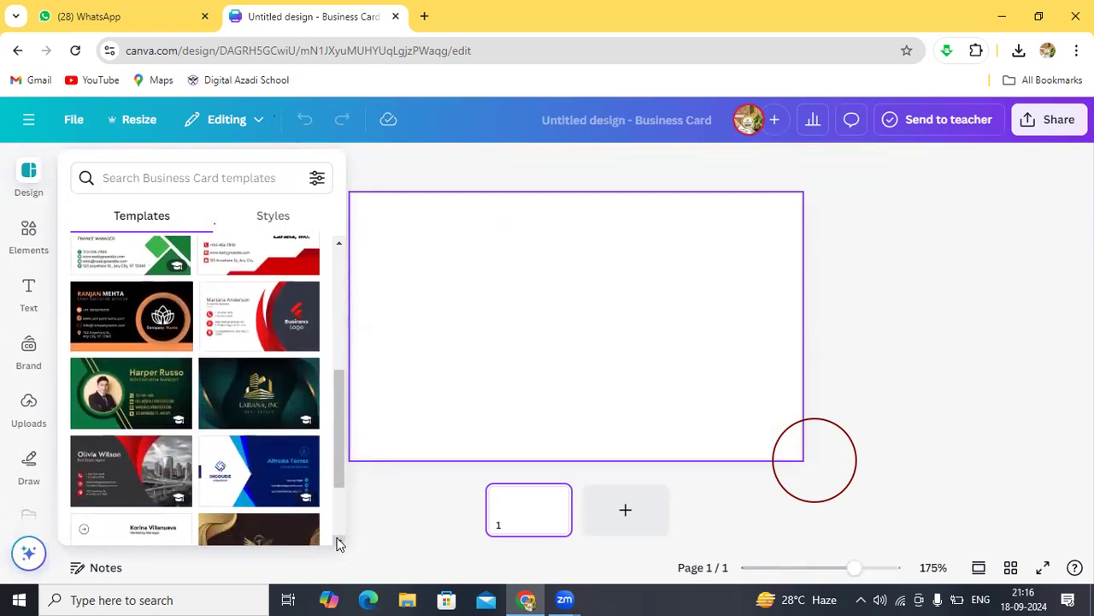
left_click(340, 541)
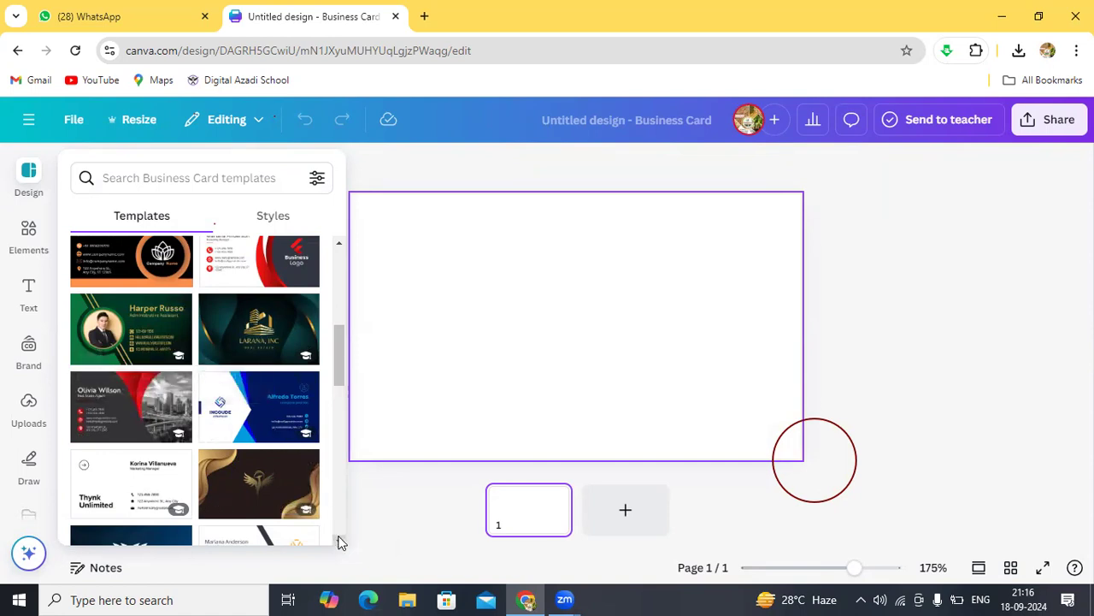
scroll(340, 544, "down", 5)
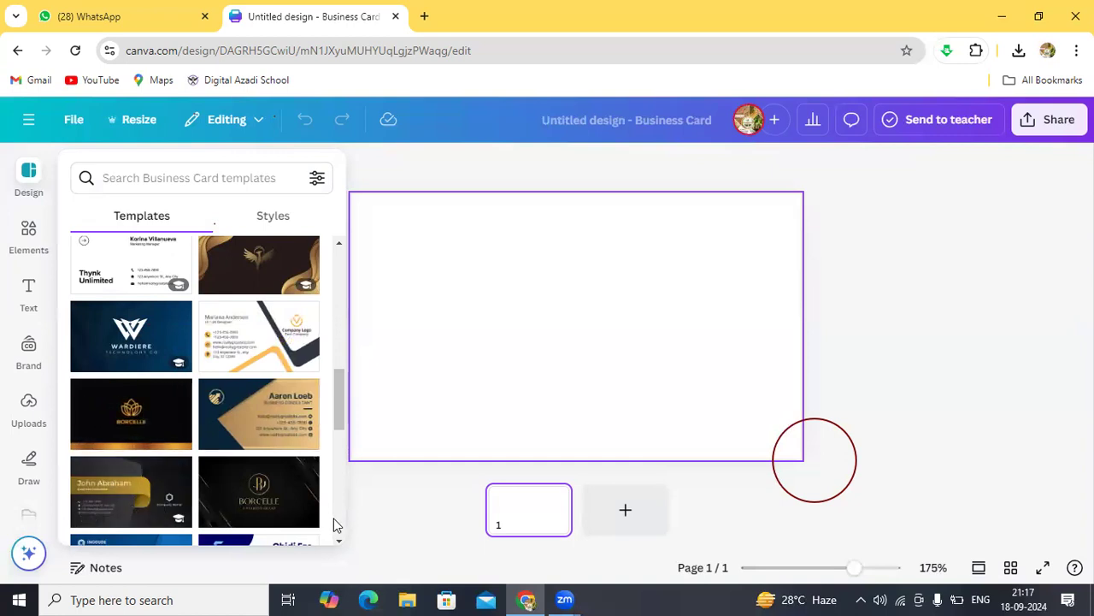
scroll(340, 542, "down", 3)
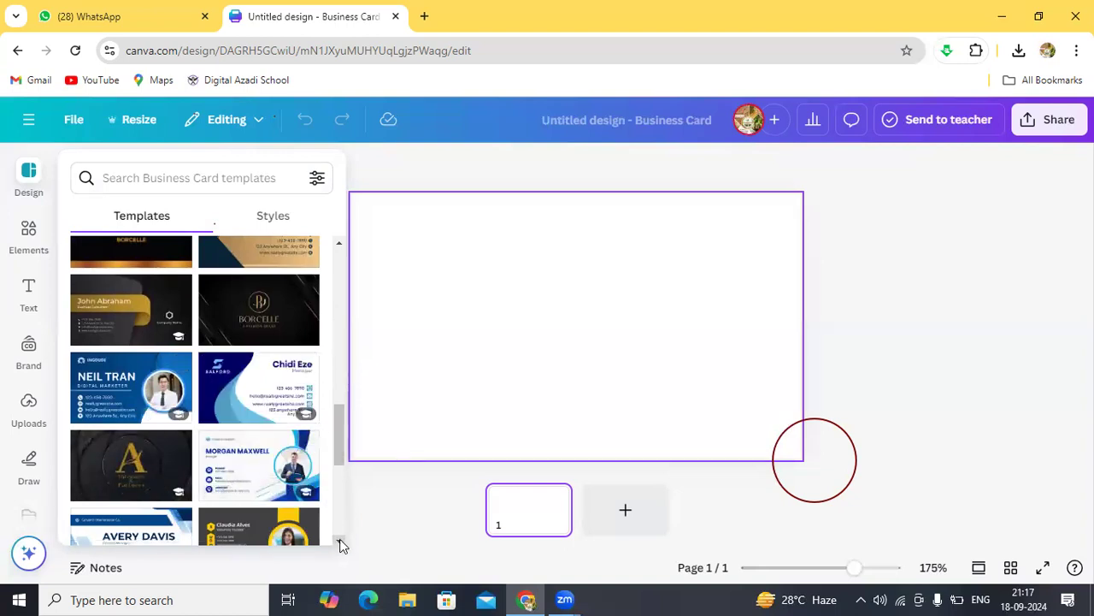
scroll(337, 542, "down", 3)
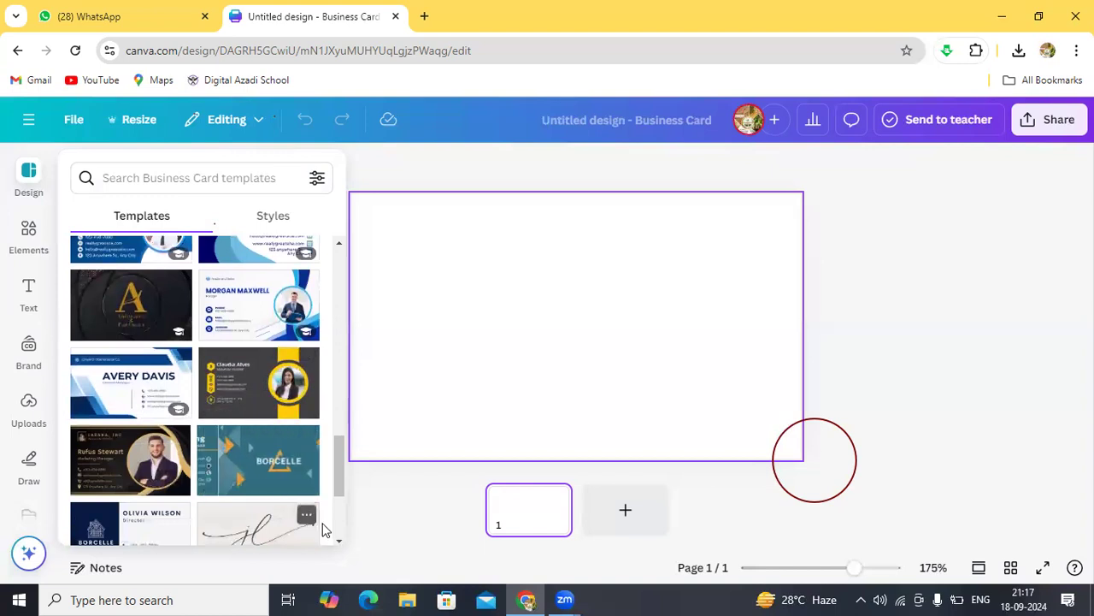
scroll(339, 542, "down", 3)
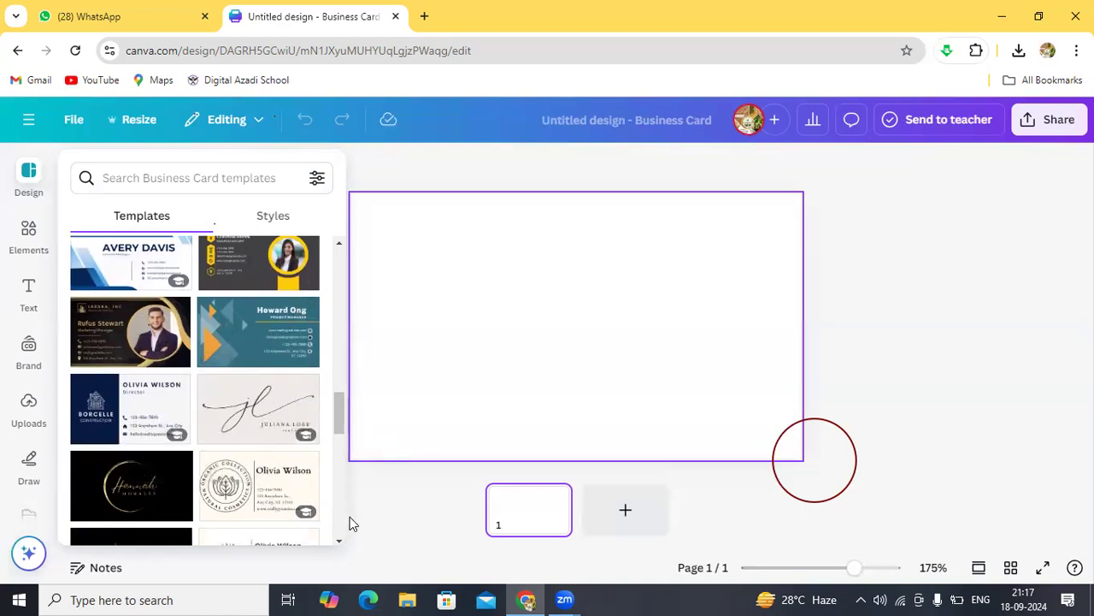
scroll(340, 543, "down", 2)
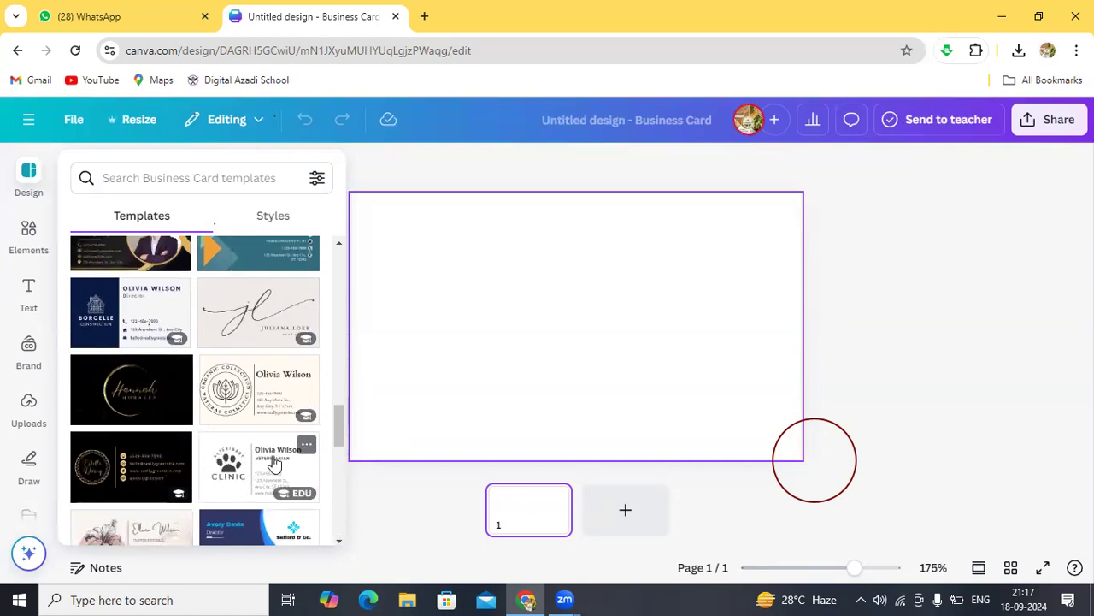
scroll(338, 541, "down", 3)
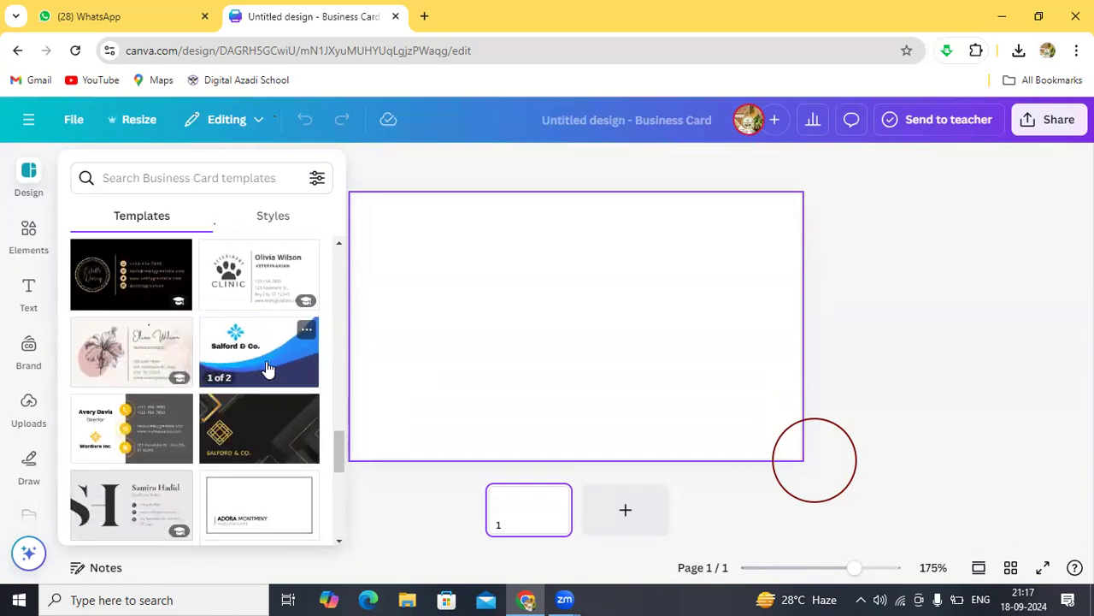
Step: Scroll further and open the green-and-yellow Corporate Business Card template
left_click(340, 541)
scroll(340, 541, "down", 5)
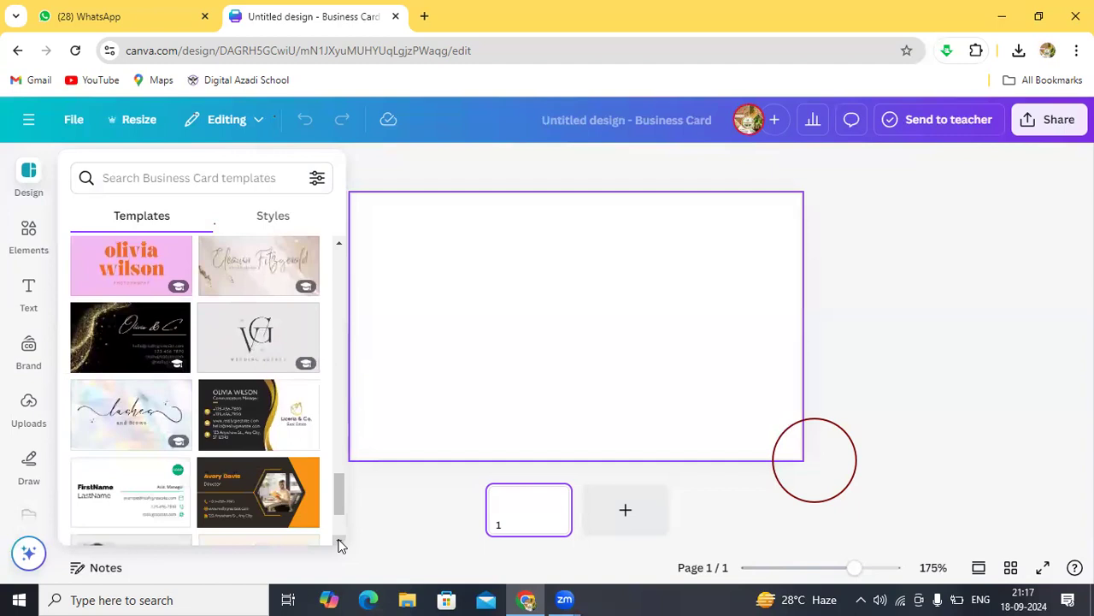
scroll(339, 545, "down", 4)
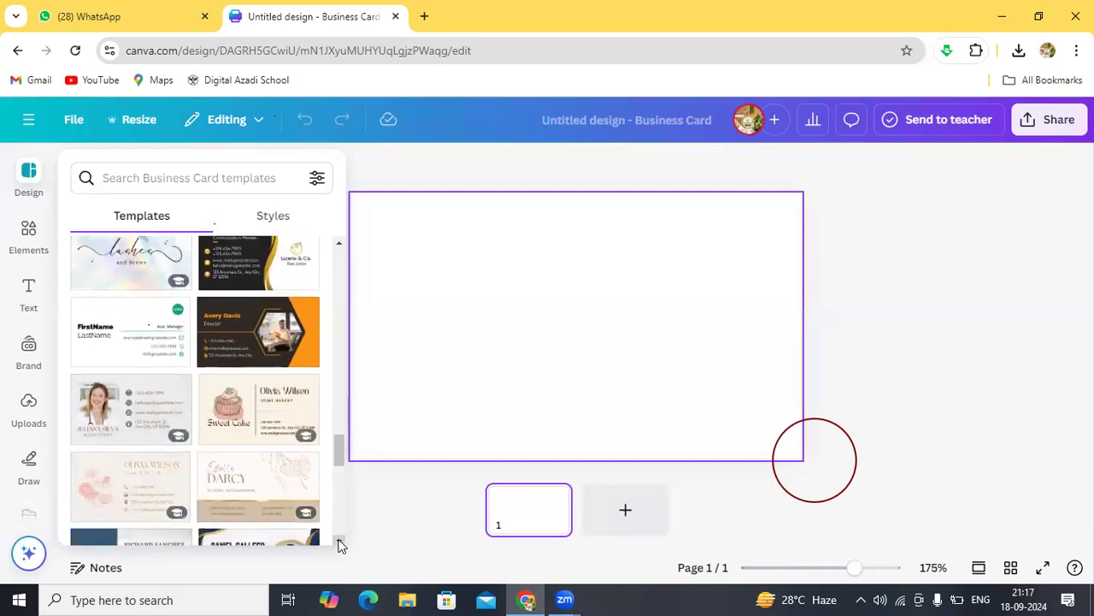
scroll(339, 544, "down", 5)
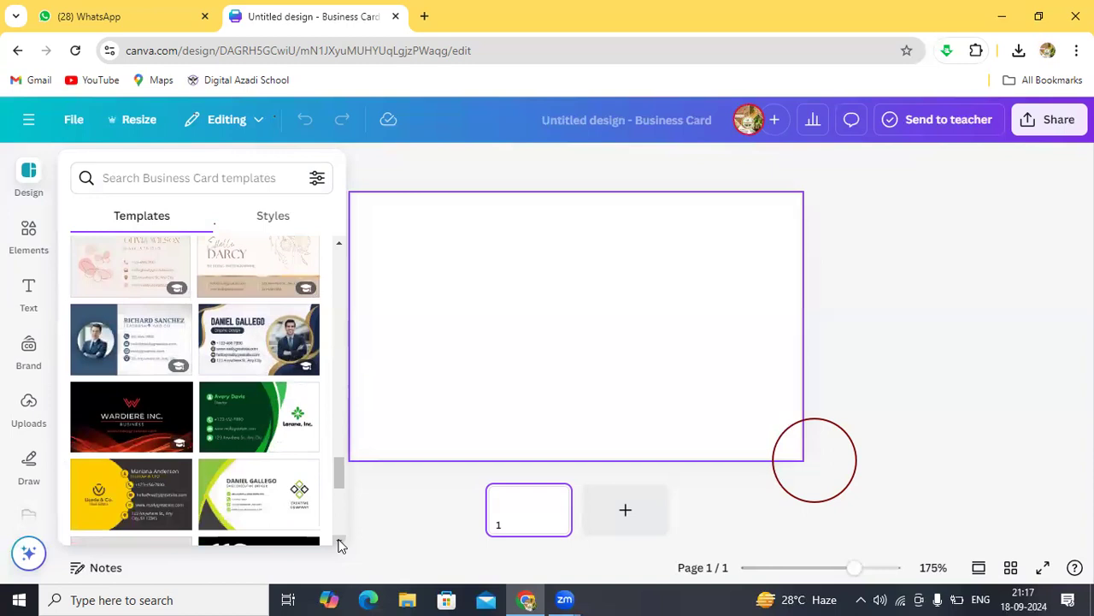
scroll(340, 544, "down", 2)
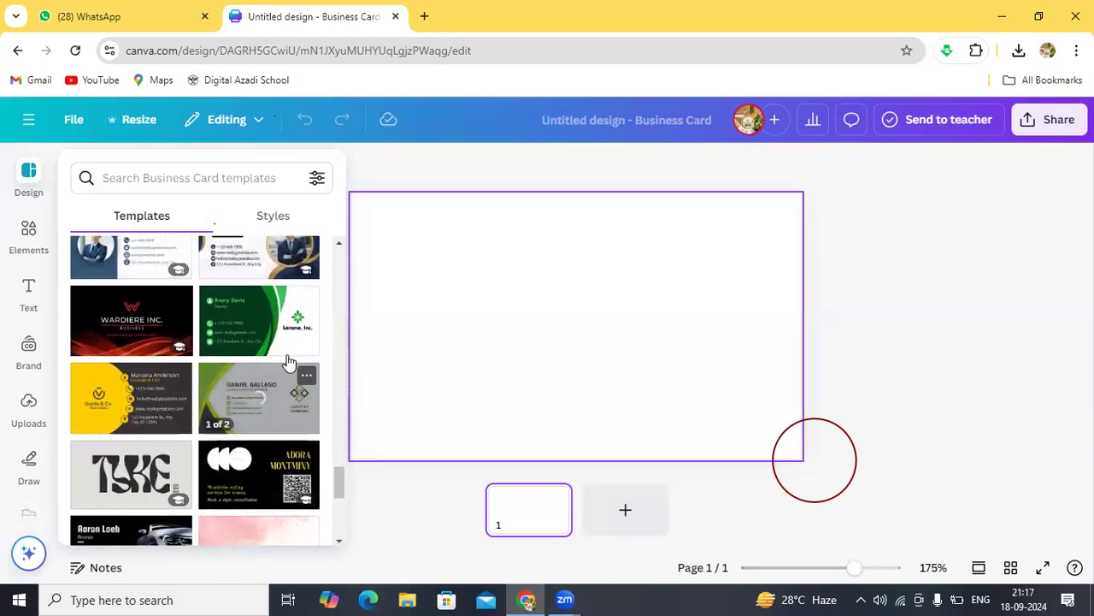
left_click(275, 415)
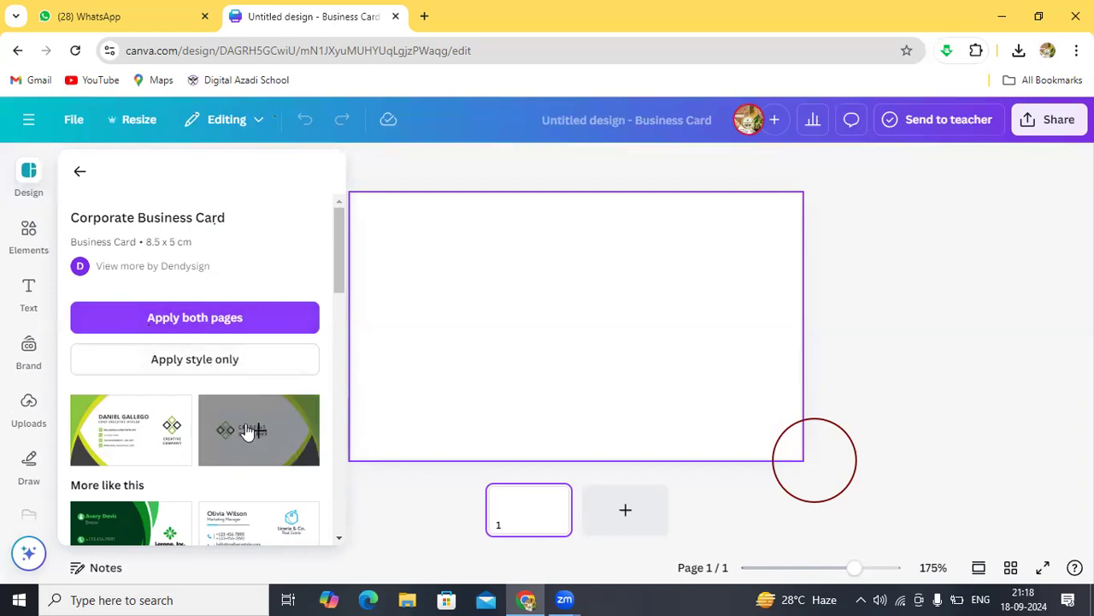
Step: Apply both pages of the Corporate Business Card template to the design
left_click(222, 318)
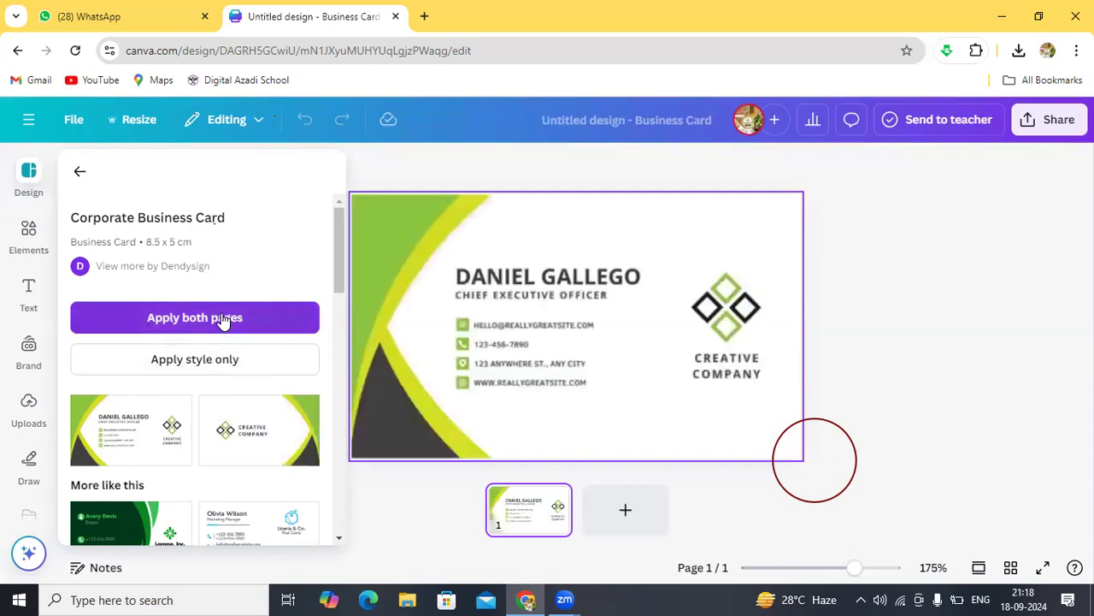
left_click(223, 318)
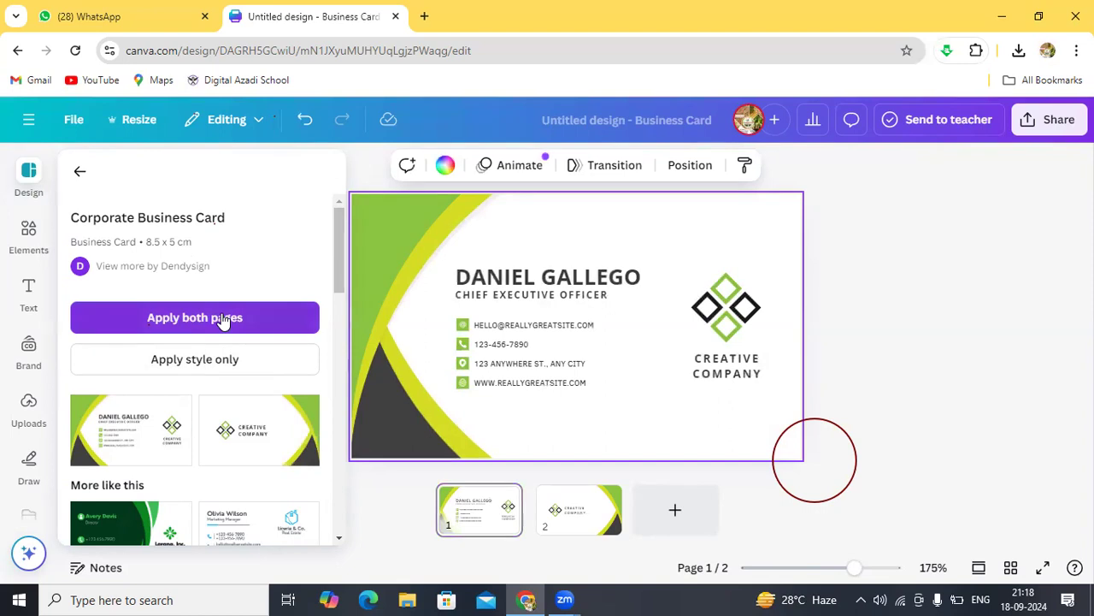
left_click(518, 285)
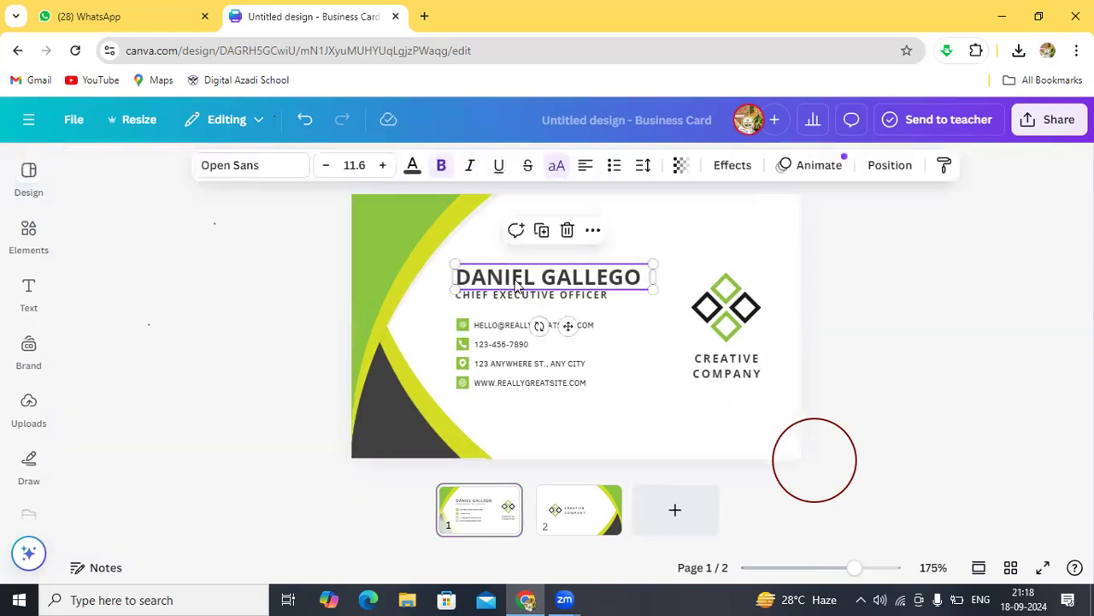
Step: Replace the front name heading with the card owner's full name, widened to fit one line
double_click(516, 283)
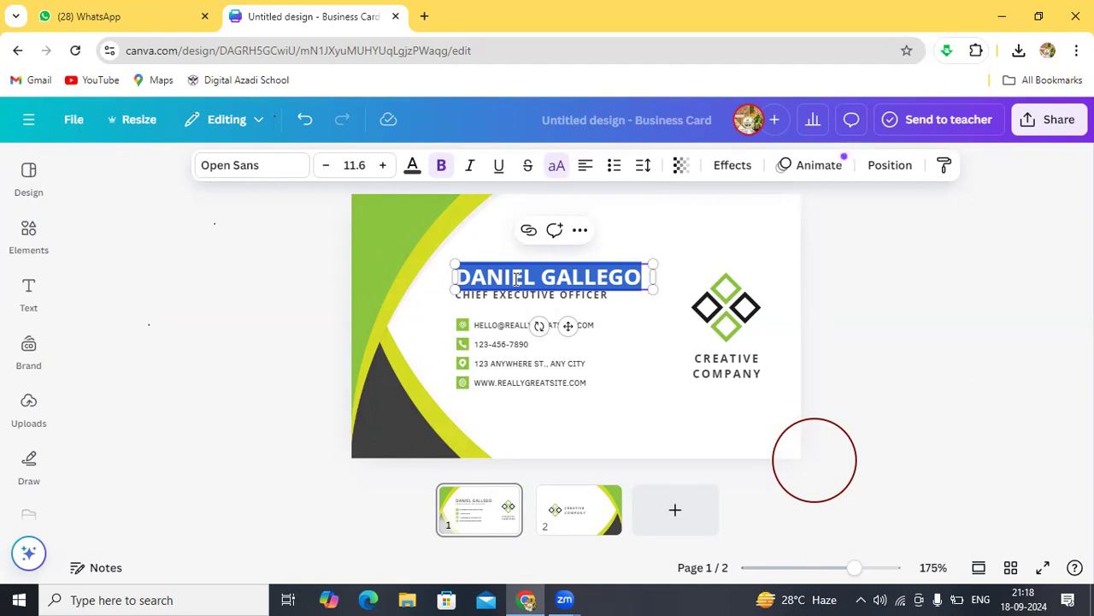
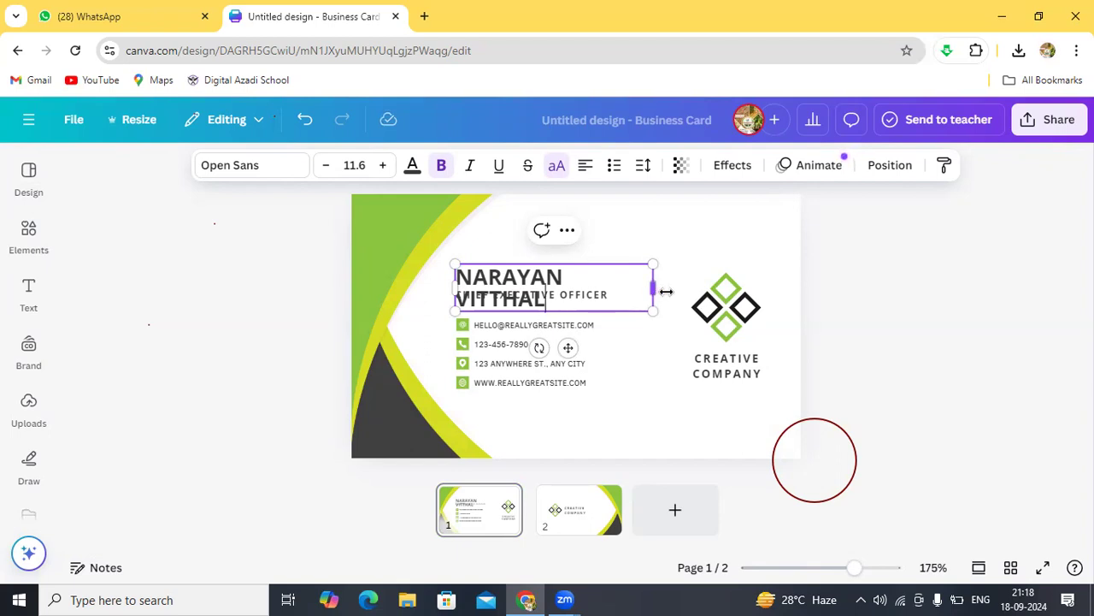
left_click_drag(652, 292, 673, 289)
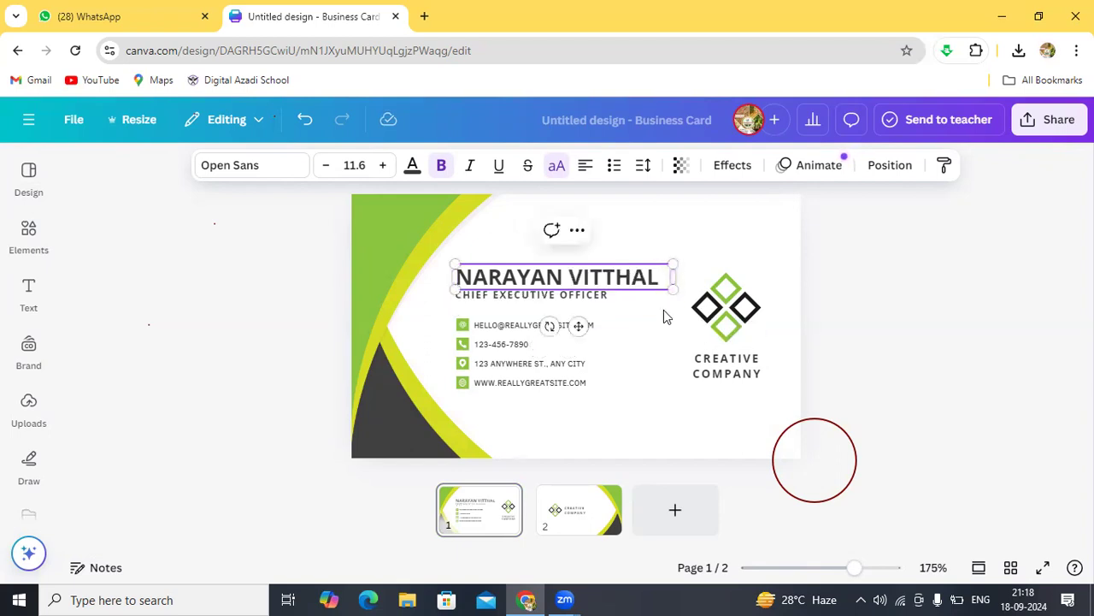
left_click(666, 316)
left_click(631, 284)
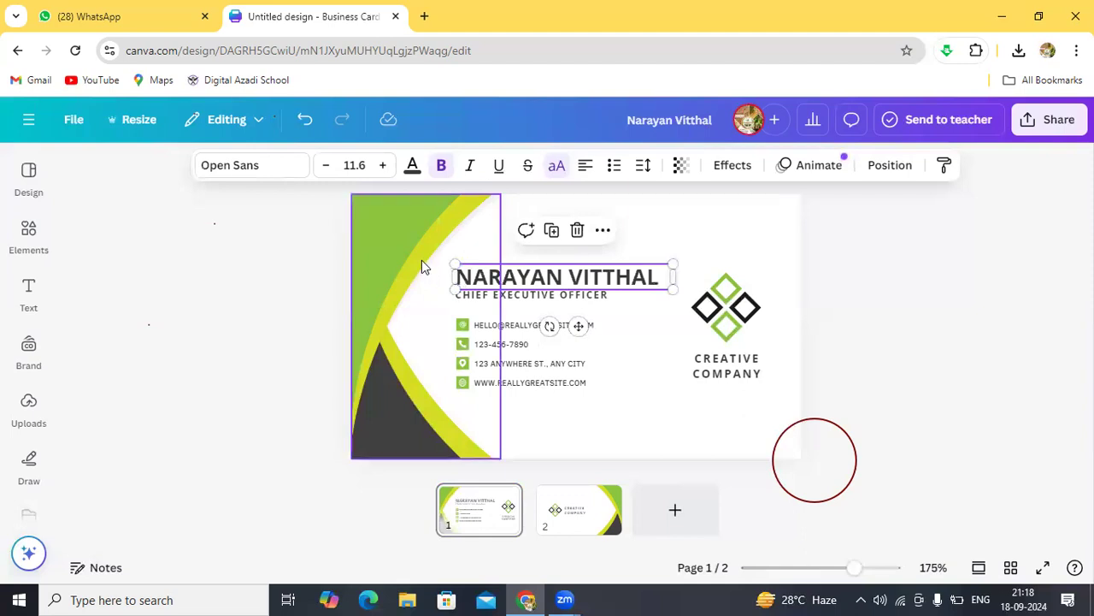
left_click(278, 168)
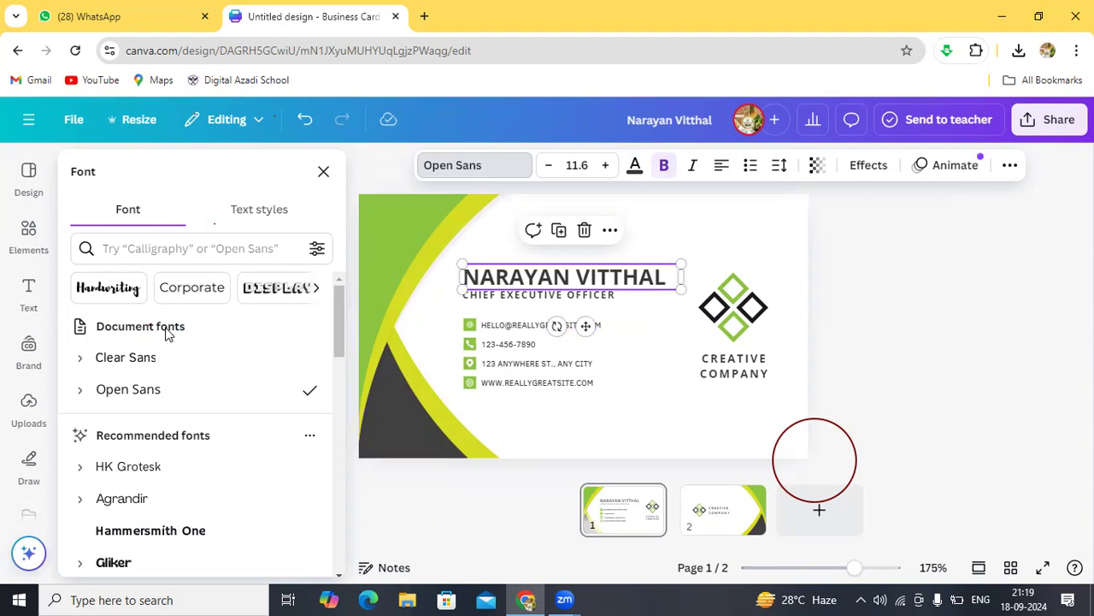
Step: Try Clear Sans and HK Grotesk, then handwriting fonts Playpen Sans and Playwrite on the heading
left_click(144, 360)
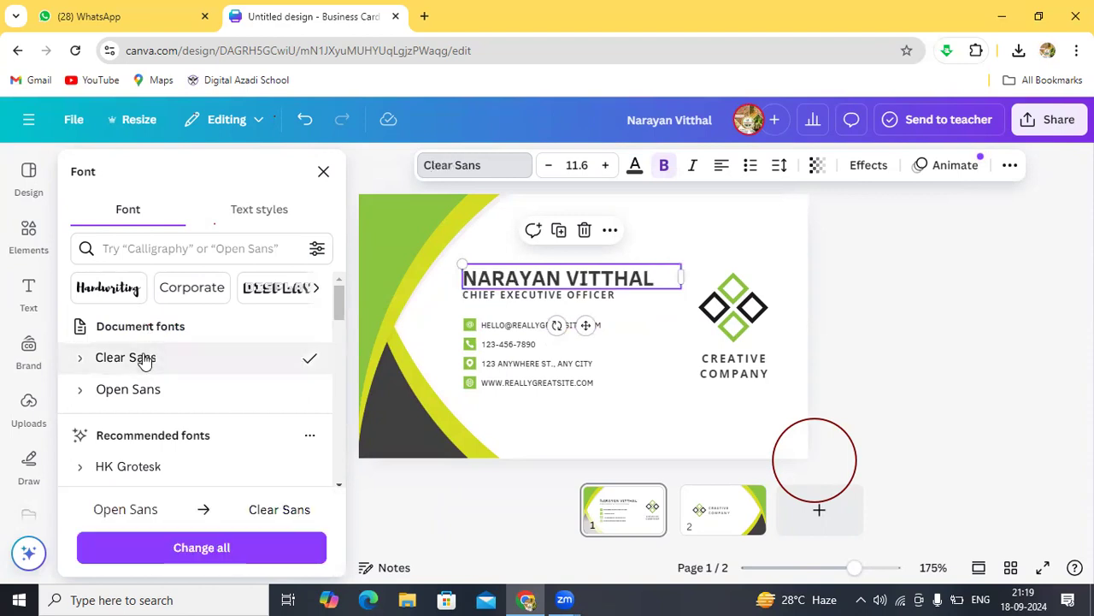
left_click(140, 391)
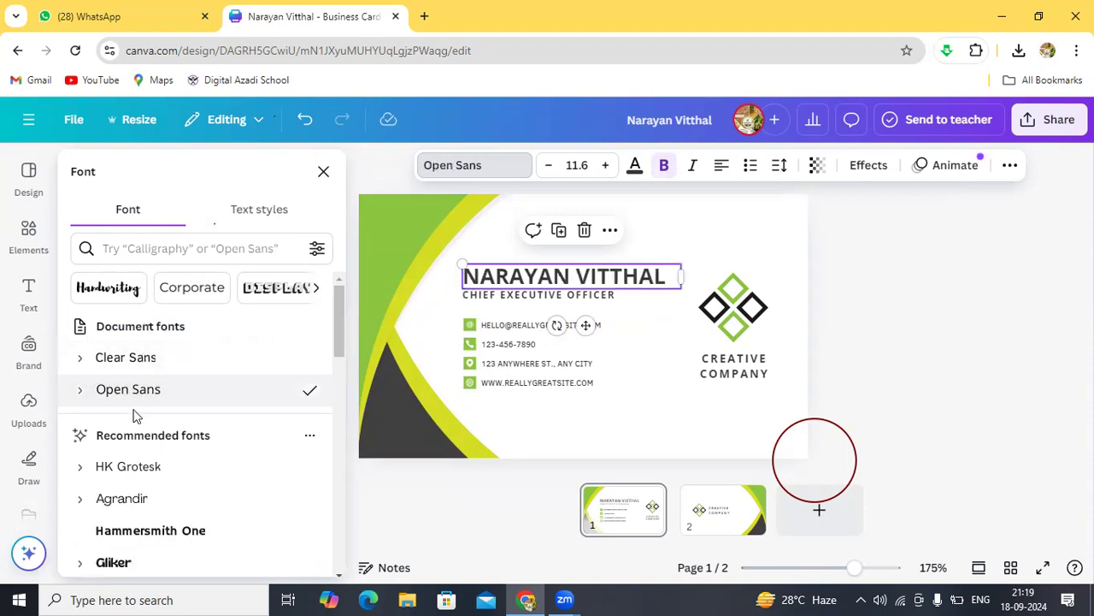
left_click(129, 472)
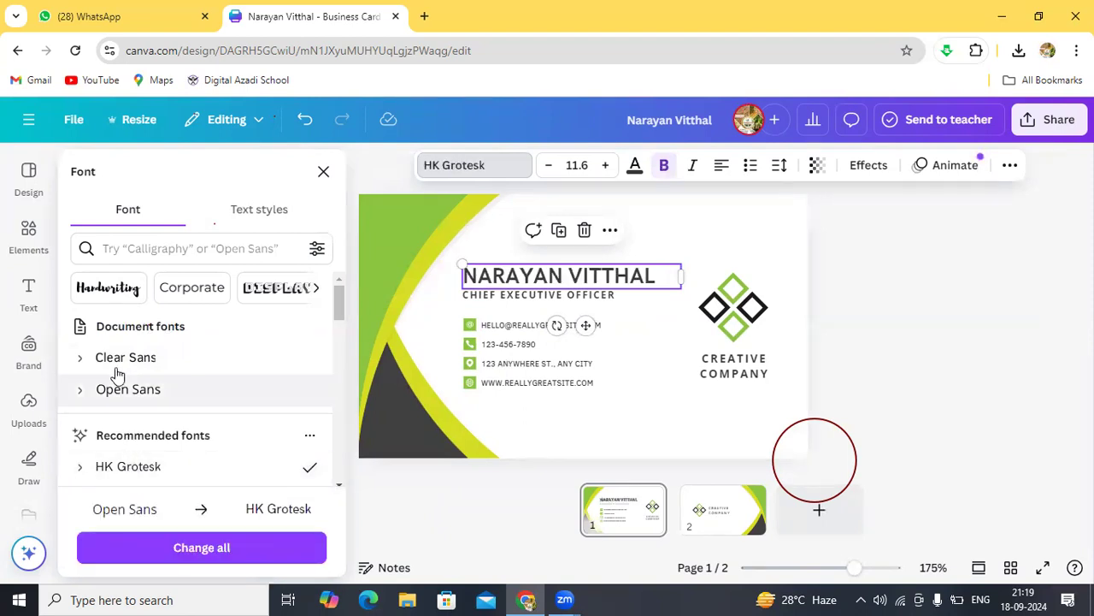
left_click(103, 290)
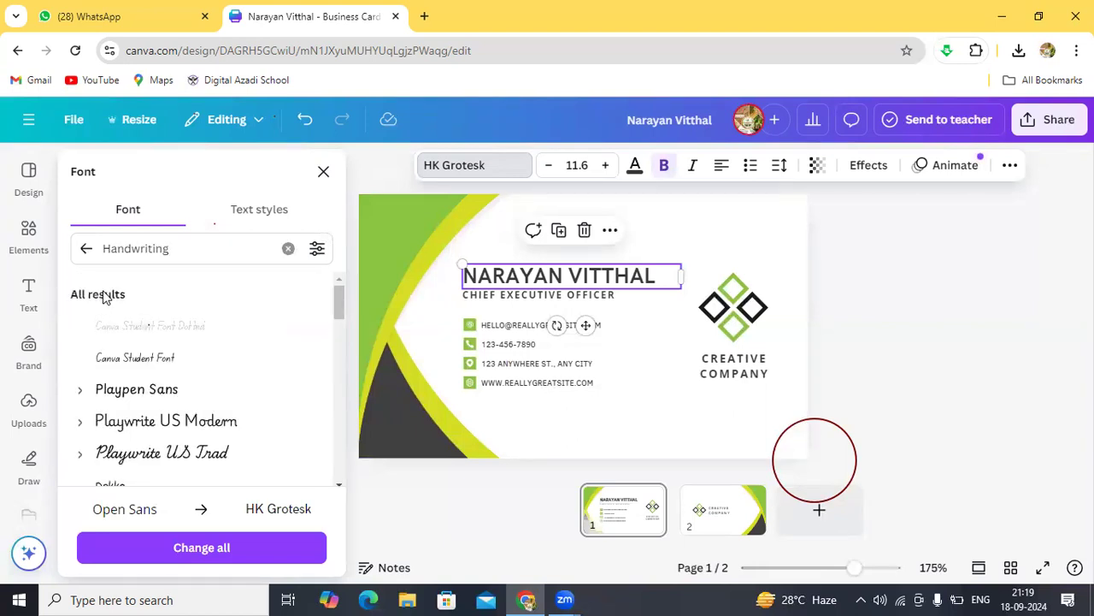
left_click(122, 391)
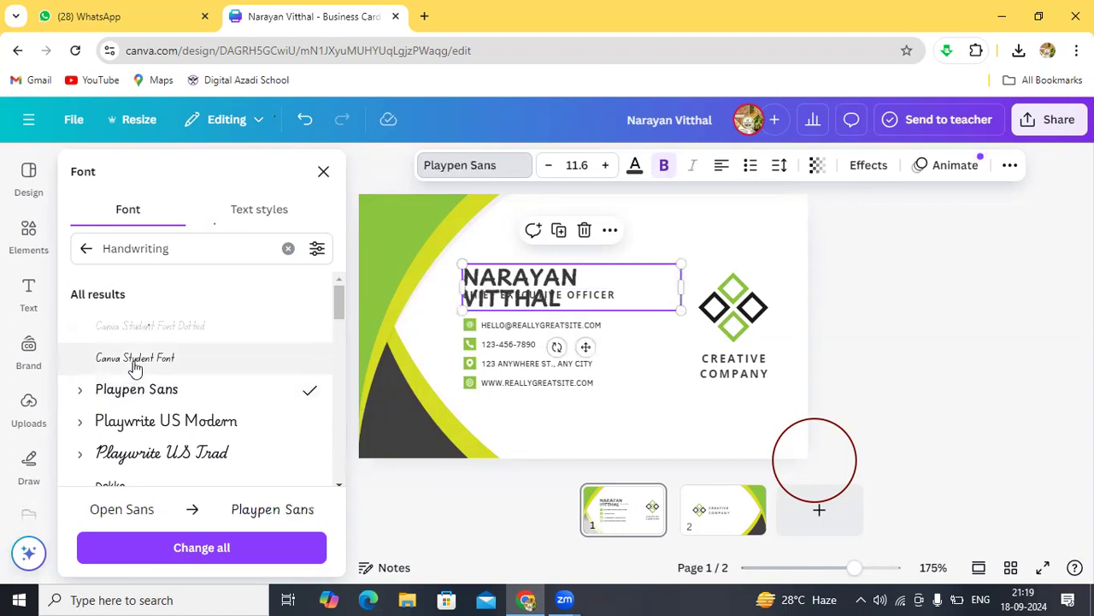
left_click(134, 359)
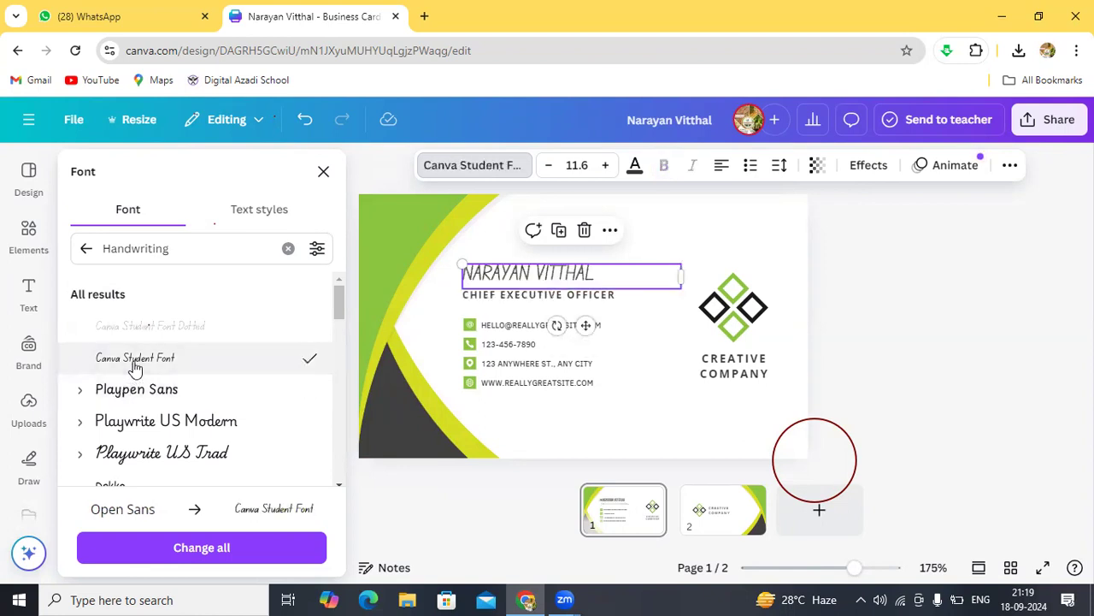
left_click(132, 423)
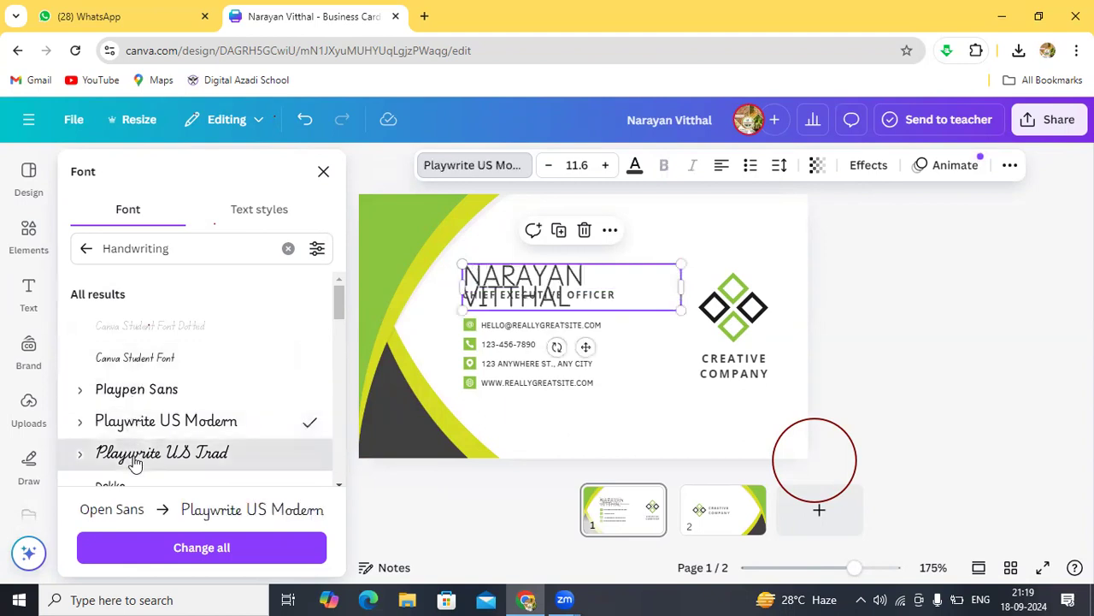
left_click(134, 456)
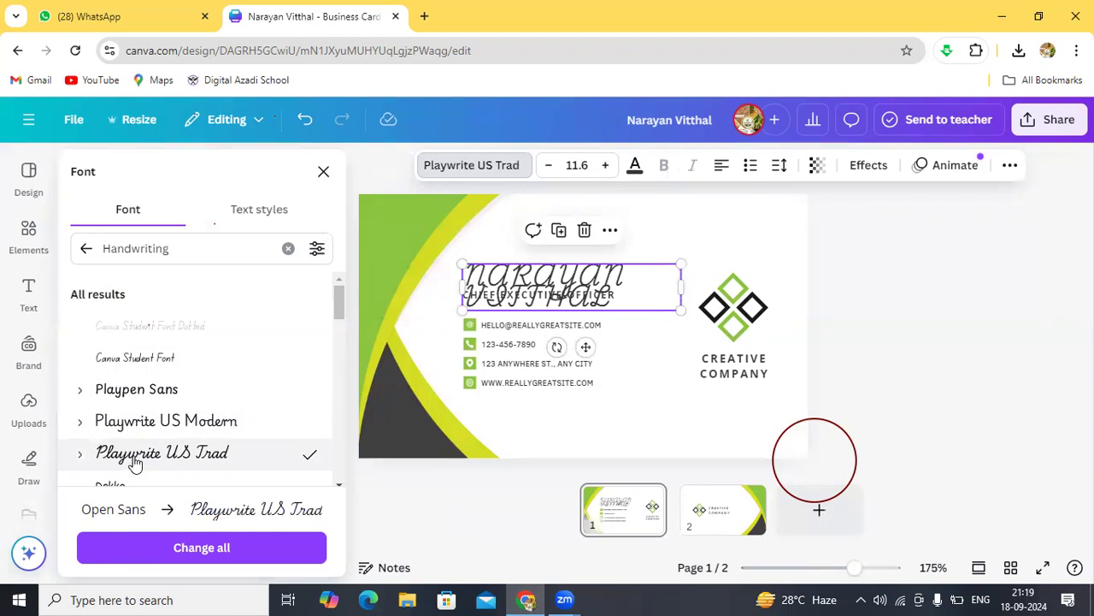
Step: Try more handwriting fonts on the heading: Apricots, Alex Brush, Beth Ellen and Sigher
left_click(338, 486)
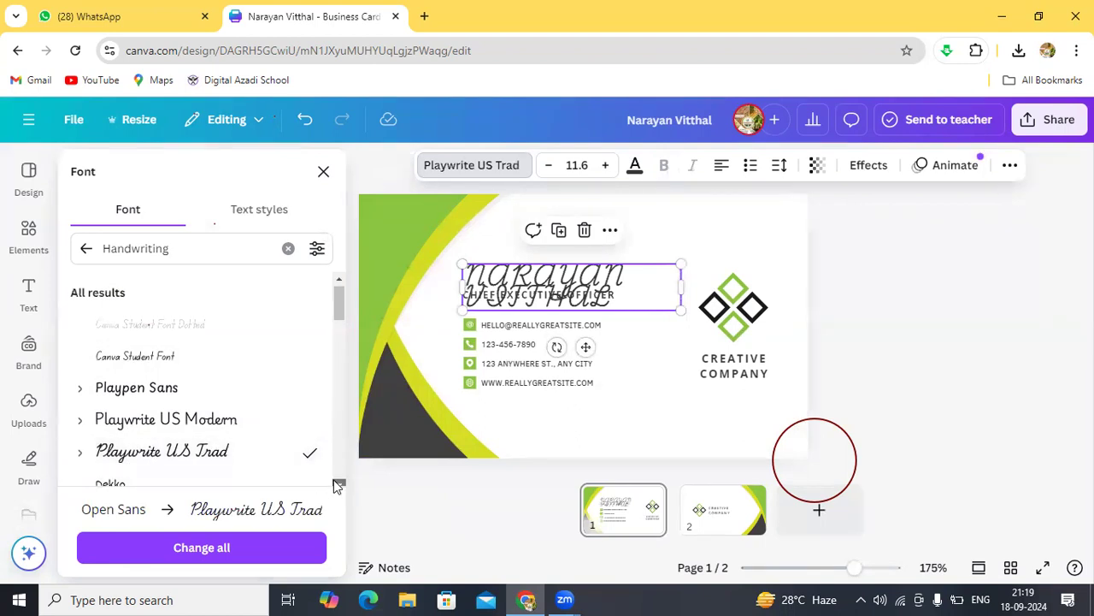
left_click(139, 395)
left_click(132, 430)
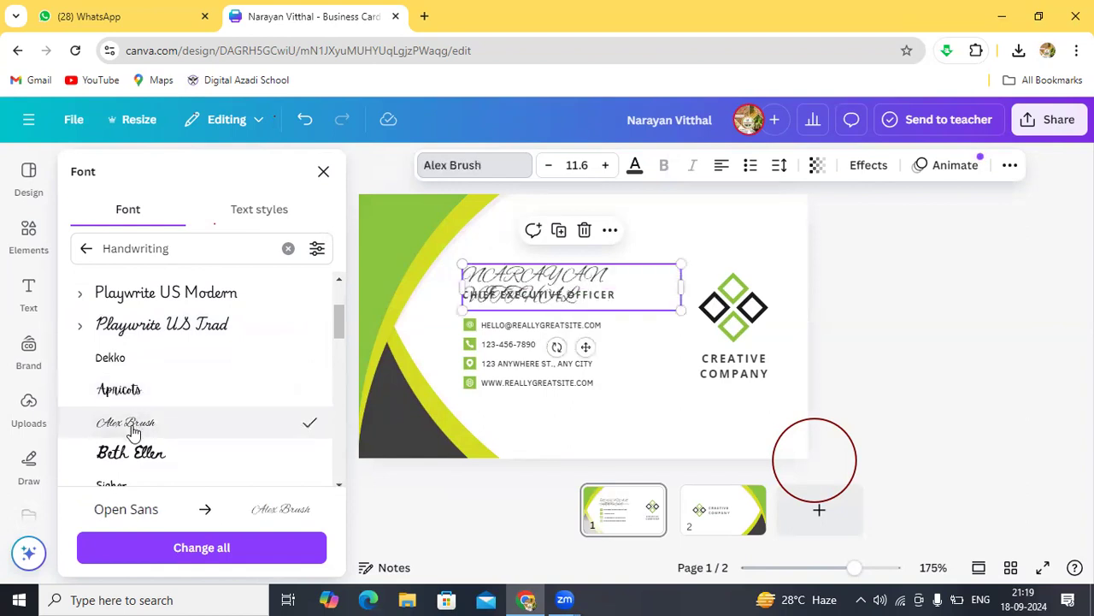
left_click(134, 455)
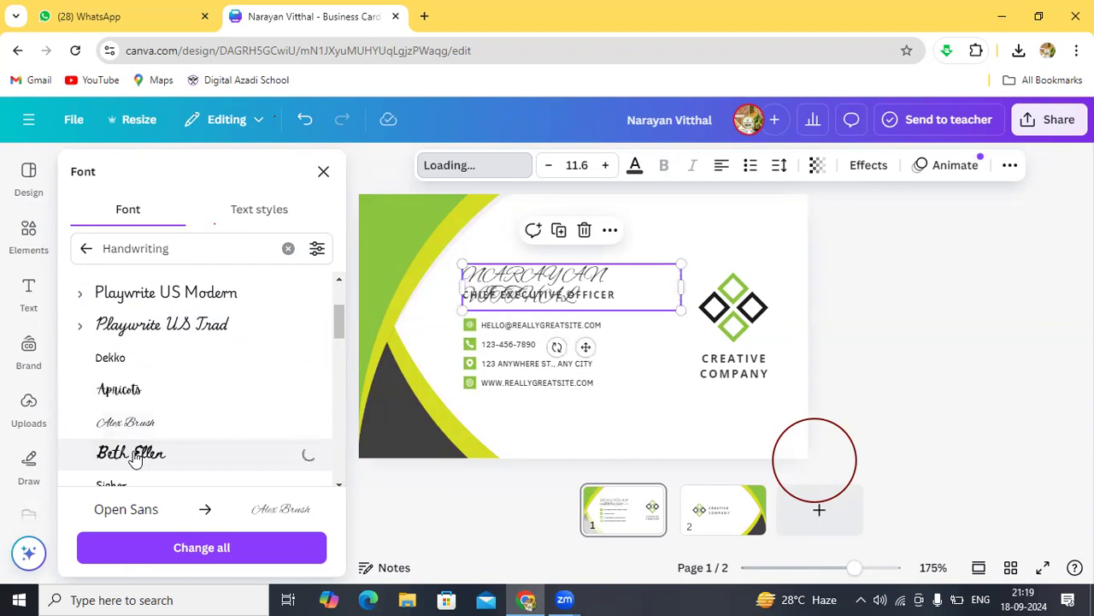
left_click(339, 484)
left_click(338, 483)
left_click(339, 483)
left_click(339, 483)
left_click(137, 326)
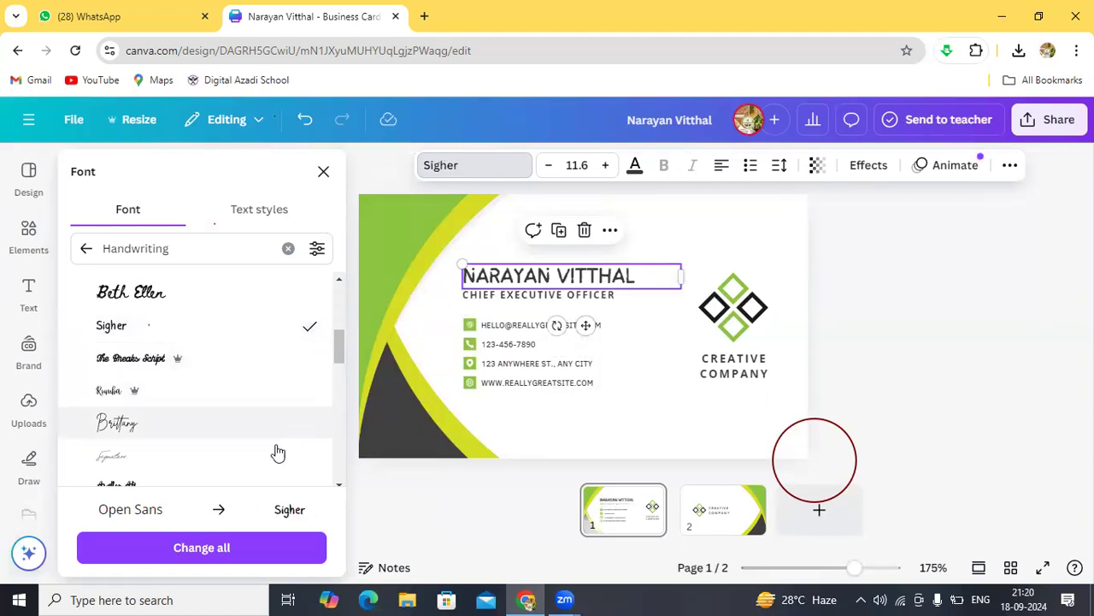
left_click(338, 484)
left_click(339, 484)
left_click(339, 484)
left_click(338, 484)
left_click(339, 484)
left_click(338, 484)
left_click(338, 484)
Step: Try Finger Paint, then settle on Celandine for the name heading and return to the card
left_click(177, 423)
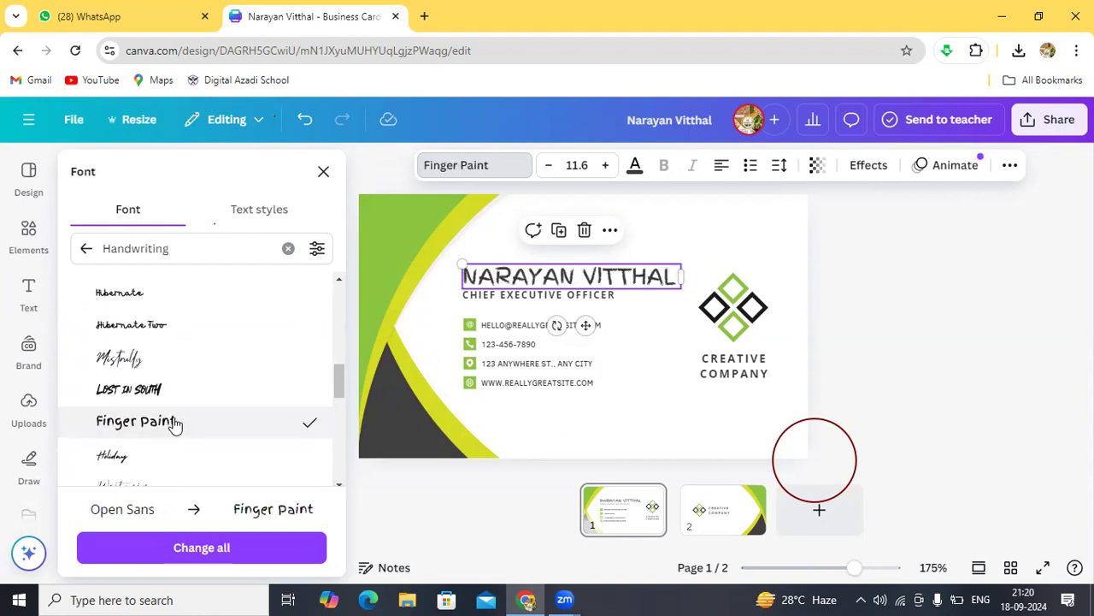
left_click(338, 484)
left_click(339, 484)
left_click(338, 484)
left_click(339, 483)
left_click(339, 484)
left_click(339, 484)
left_click(338, 484)
left_click(339, 484)
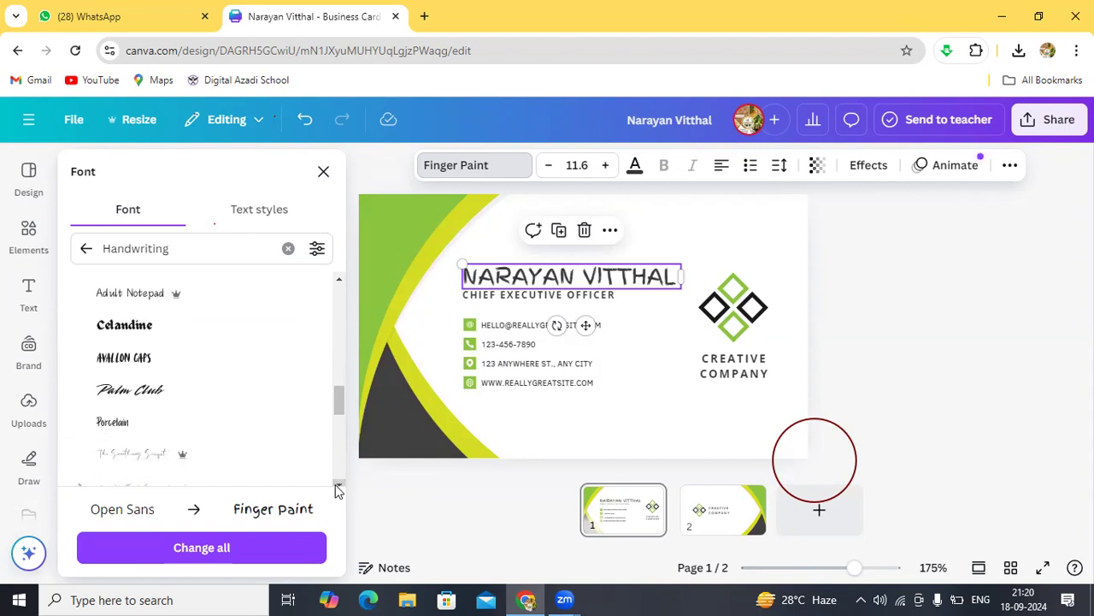
left_click(144, 333)
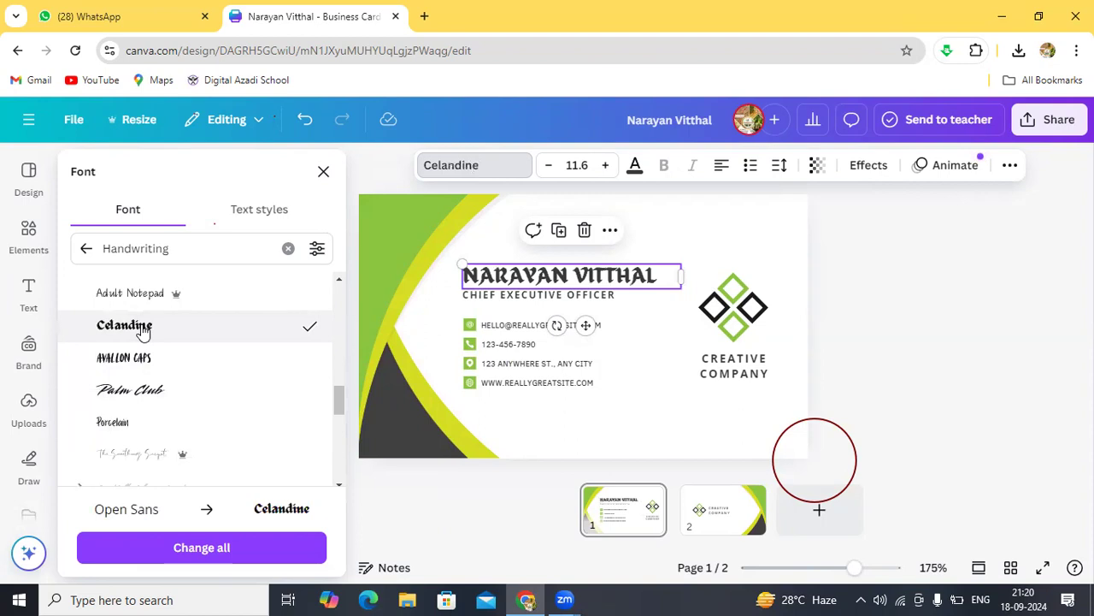
left_click(415, 297)
left_click(643, 220)
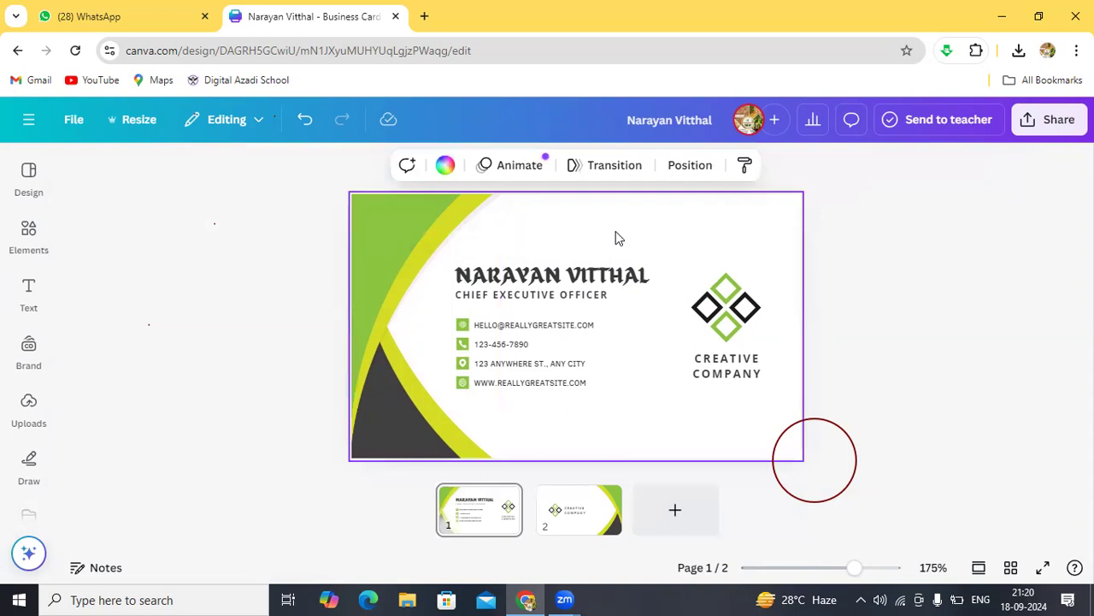
left_click(564, 282)
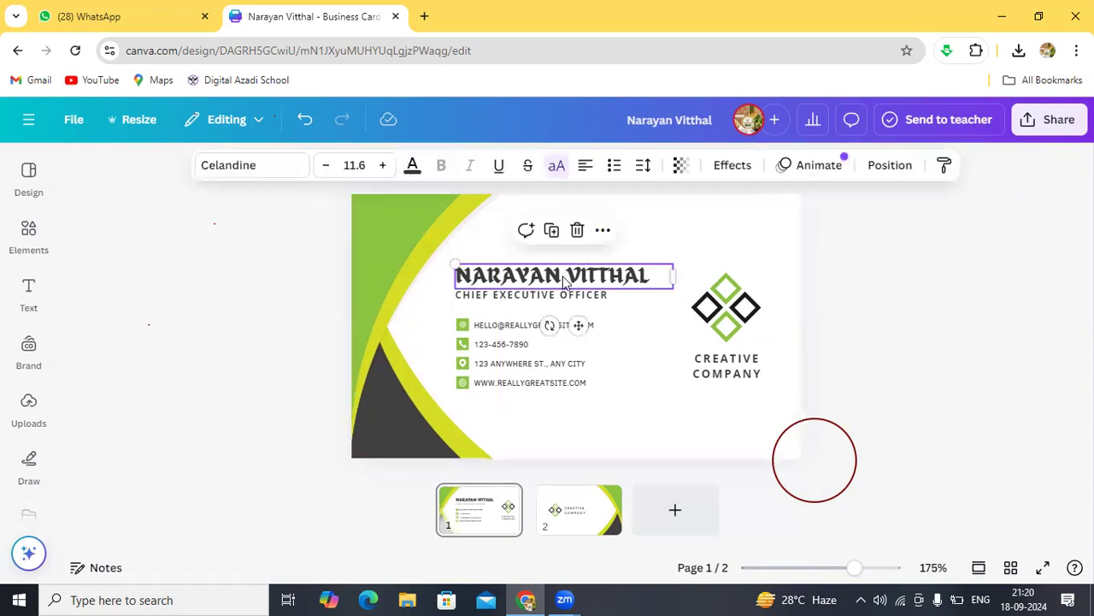
left_click(327, 165)
left_click(328, 167)
left_click(328, 168)
left_click(329, 167)
left_click(329, 168)
left_click(328, 167)
left_click(328, 168)
left_click(329, 167)
left_click(328, 168)
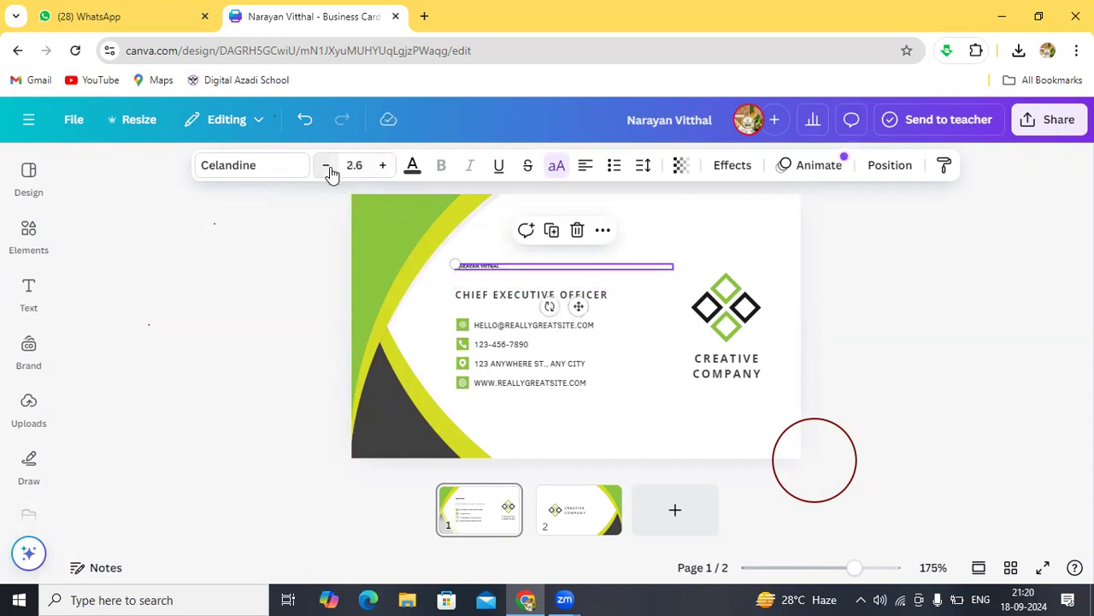
left_click(383, 167)
left_click(383, 167)
left_click(383, 168)
left_click(383, 168)
left_click(383, 167)
left_click(383, 168)
left_click(383, 167)
left_click(383, 168)
left_click(383, 168)
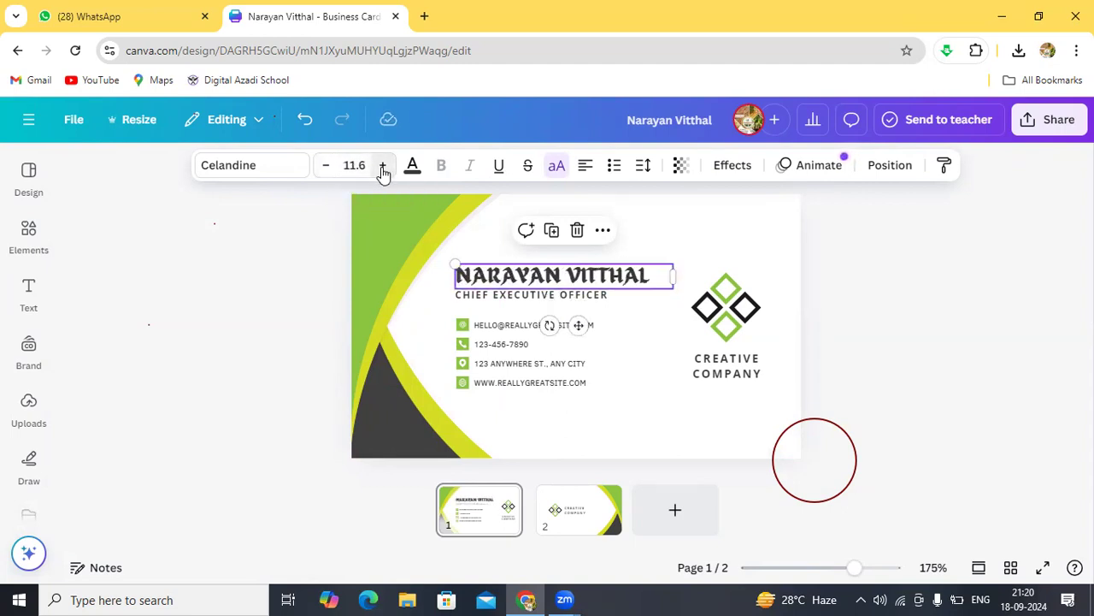
left_click(383, 167)
left_click(383, 168)
left_click(383, 167)
left_click(383, 168)
left_click(383, 167)
left_click(383, 168)
left_click(383, 168)
left_click(383, 168)
left_click(383, 167)
left_click(383, 168)
left_click(383, 167)
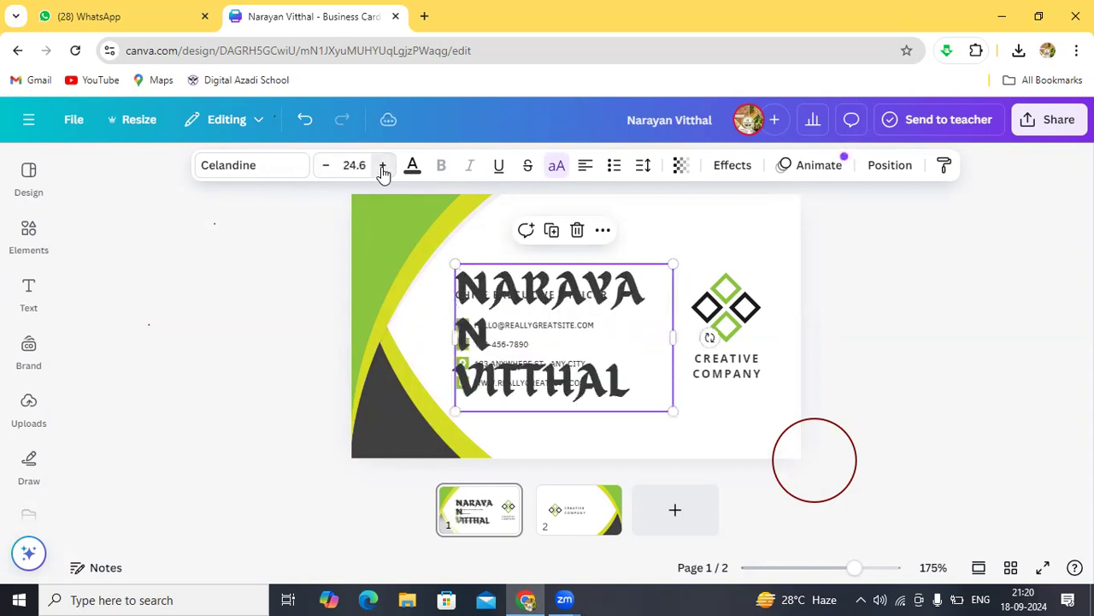
left_click(325, 165)
left_click(325, 165)
left_click(325, 165)
left_click(326, 165)
left_click(325, 165)
left_click(326, 165)
left_click(325, 165)
left_click(326, 165)
left_click(326, 165)
left_click(326, 165)
left_click(326, 165)
left_click(326, 165)
left_click(326, 165)
left_click(326, 165)
left_click(325, 165)
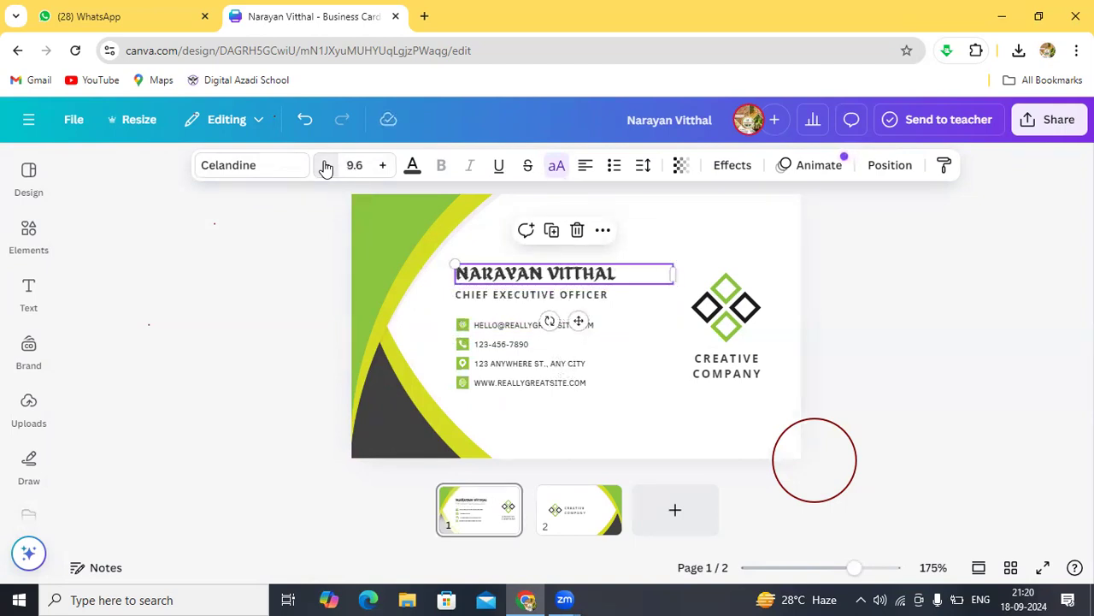
left_click(382, 167)
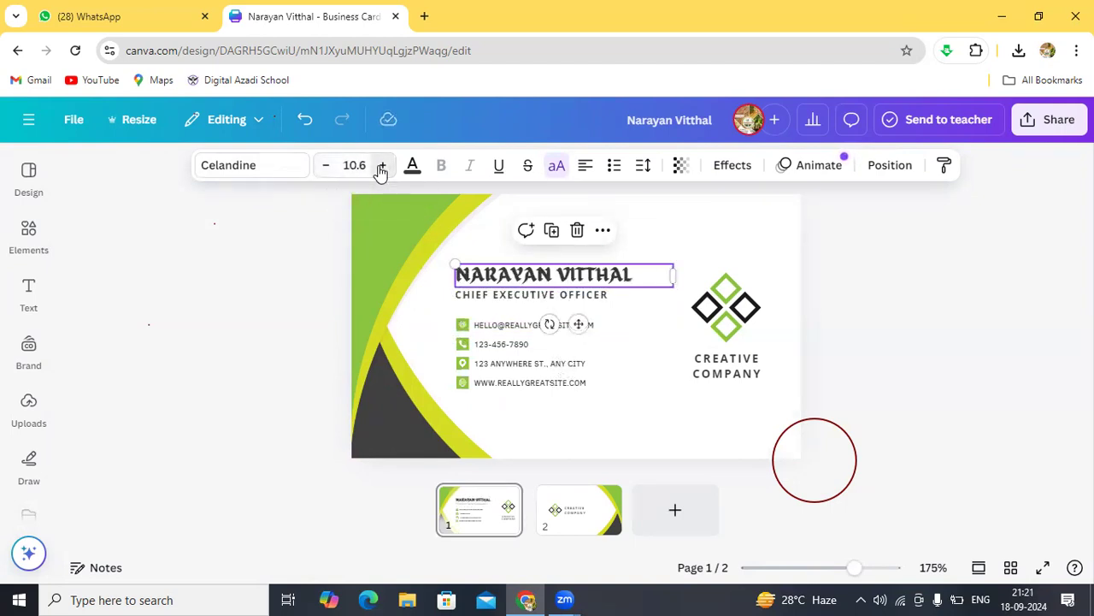
left_click(382, 167)
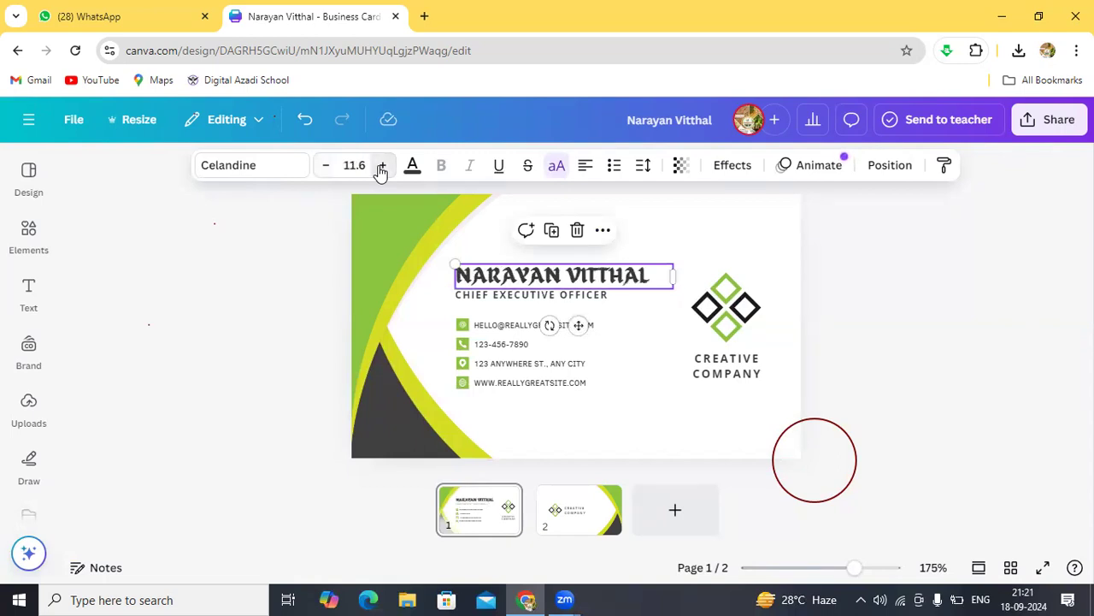
left_click(326, 167)
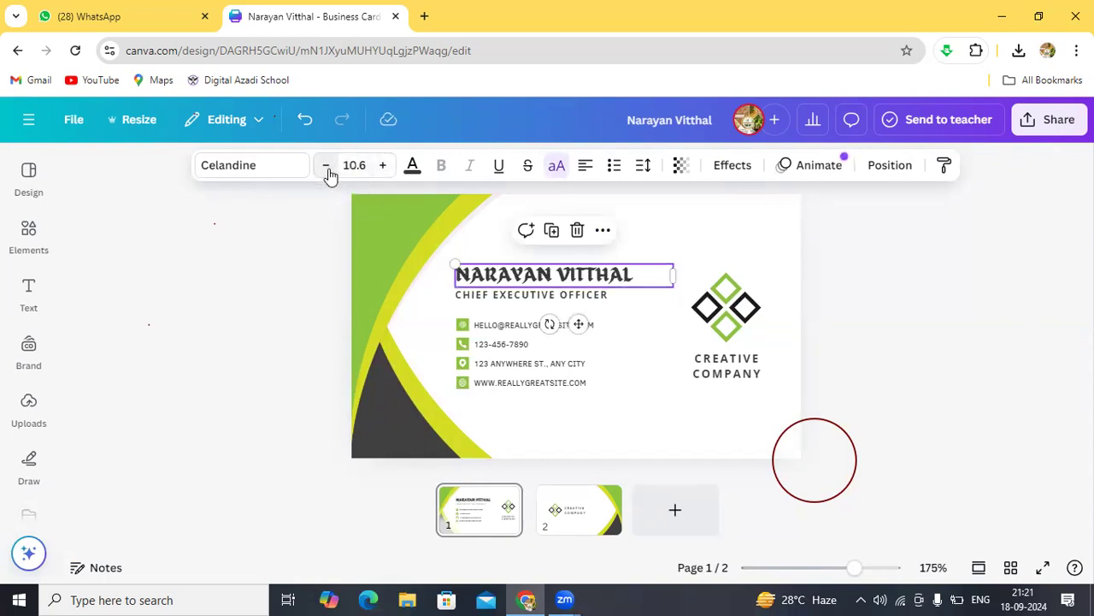
left_click(378, 169)
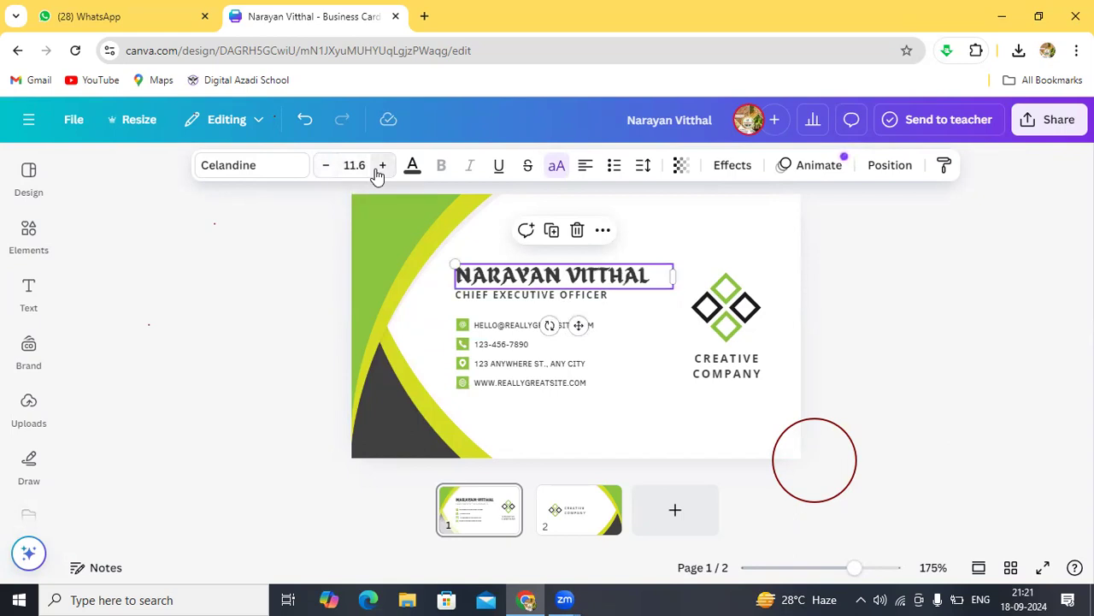
left_click(678, 247)
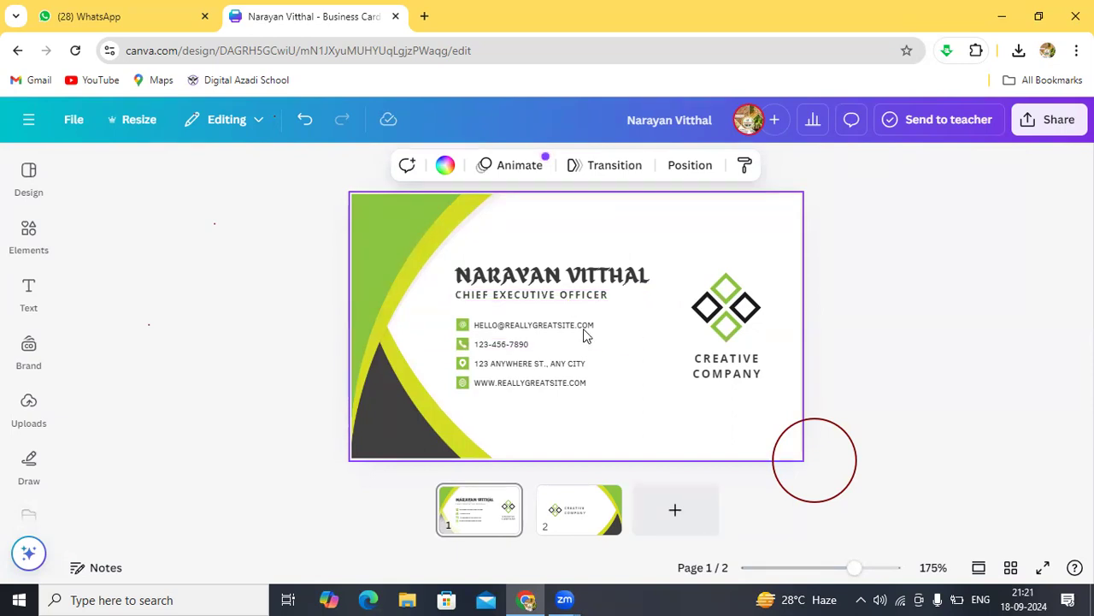
Step: Replace the CREATIVE COMPANY caption under the logo with NANDIRAJ FPO on one line
left_click(727, 373)
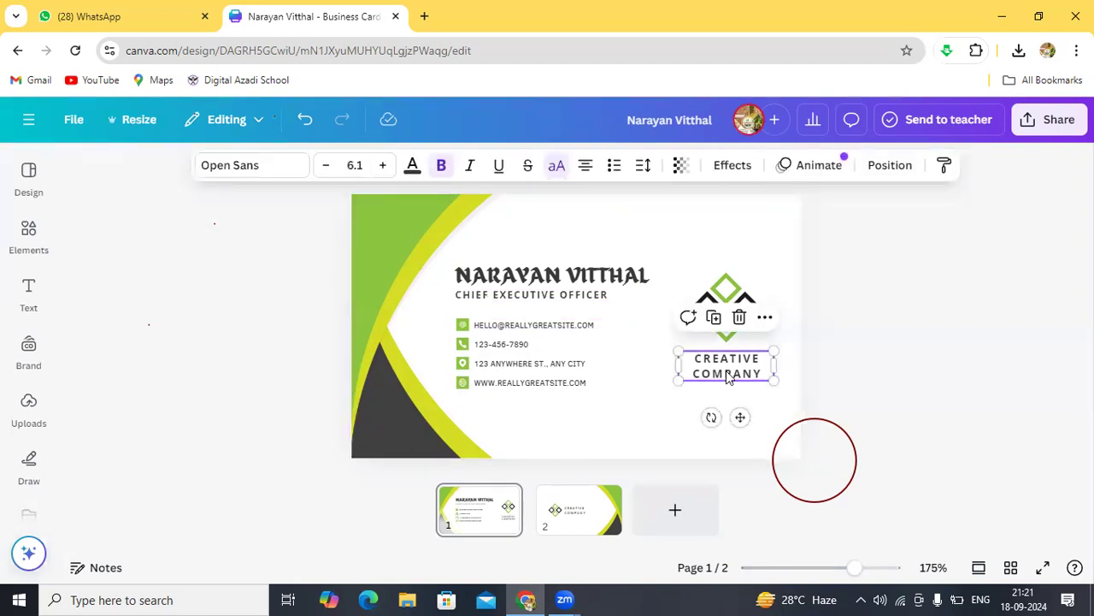
double_click(726, 374)
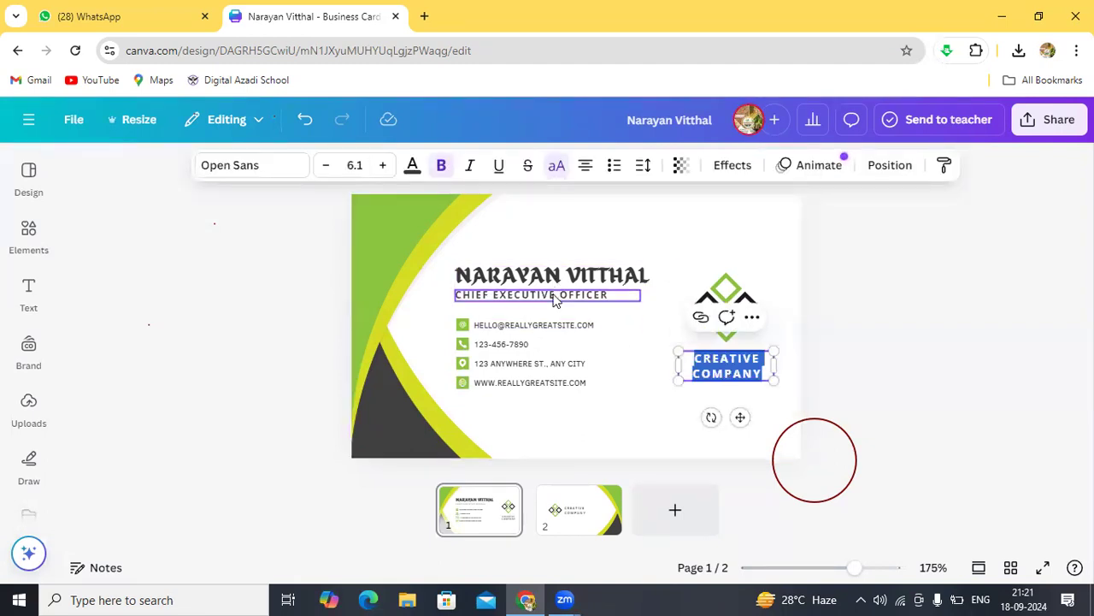
left_click(725, 374)
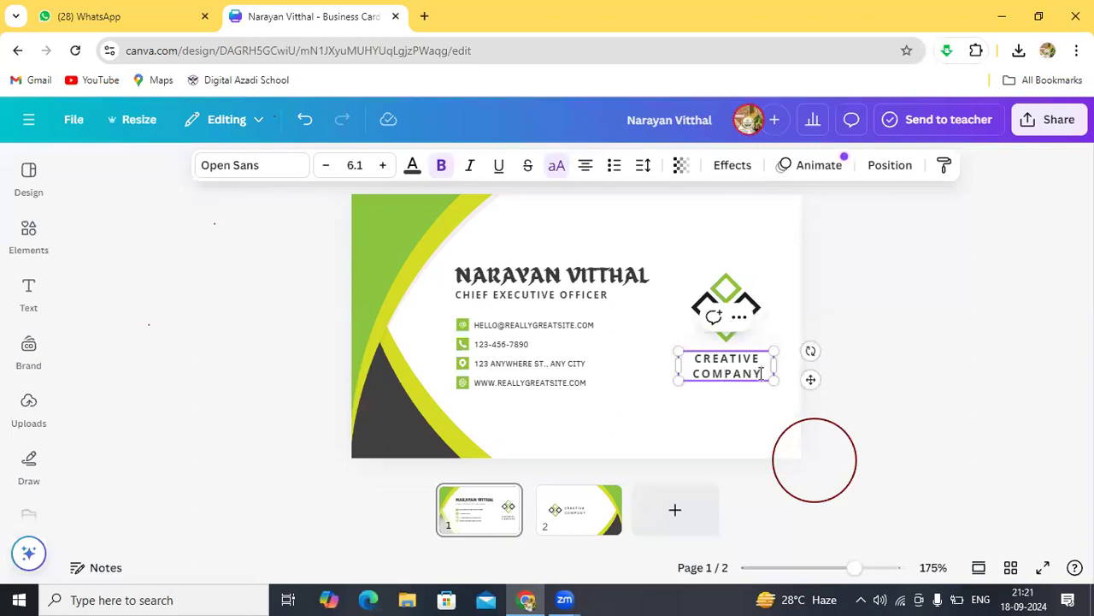
key("BackSpace")
key("BackSpace")
key("BackSpace")
key("BackSpace")
key("BackSpace")
key("BackSpace")
key("BackSpace")
key("BackSpace")
key("BackSpace")
key("BackSpace")
key("BackSpace")
key("BackSpace")
key("BackSpace")
key("BackSpace")
key("BackSpace")
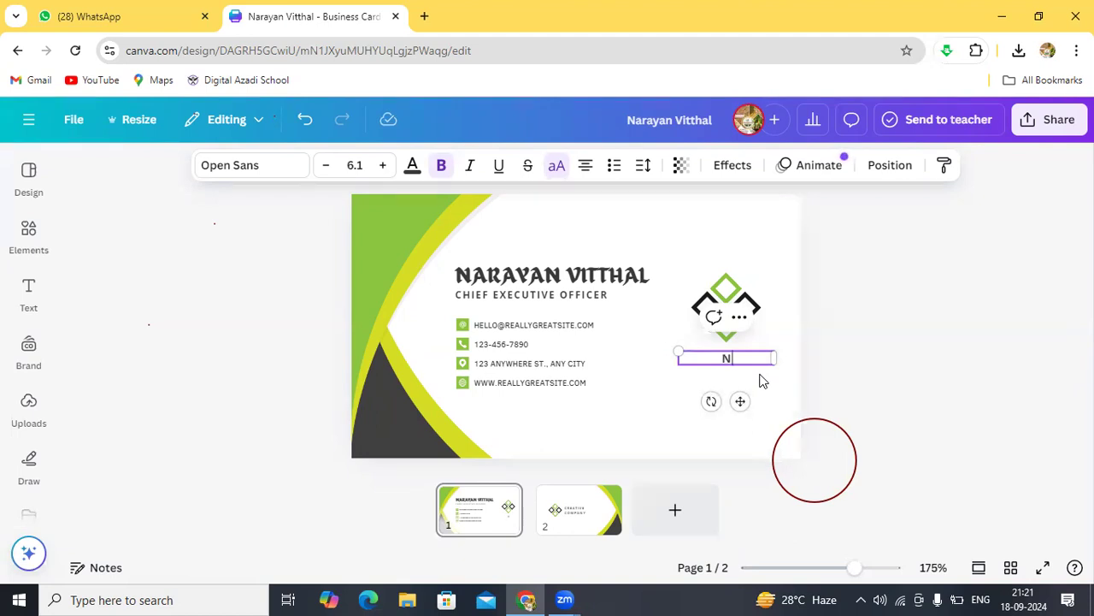
type("NANDIRAJ")
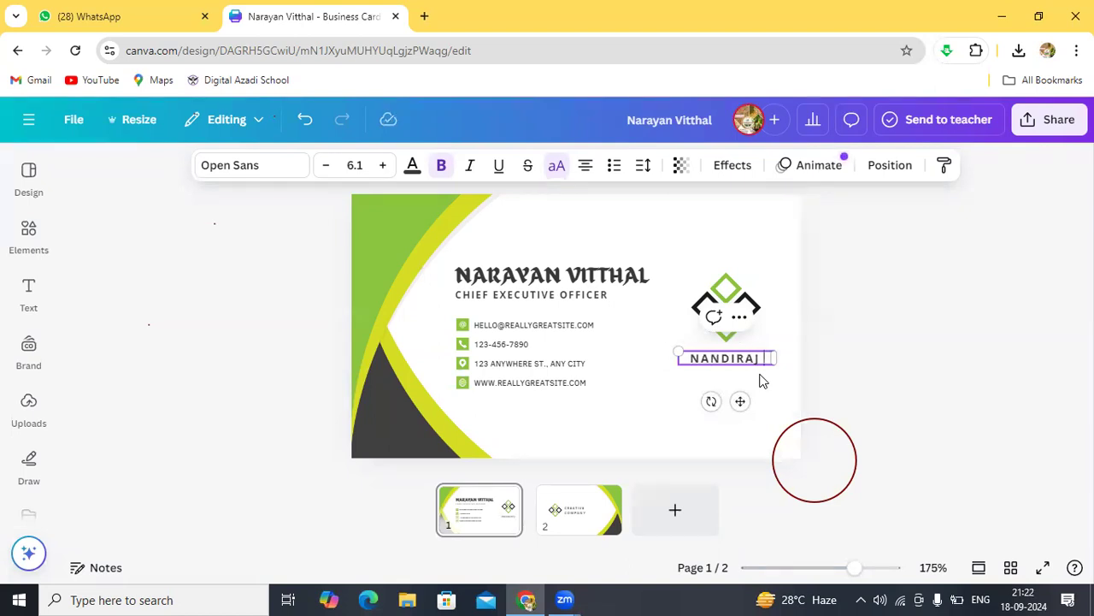
type(" FPO")
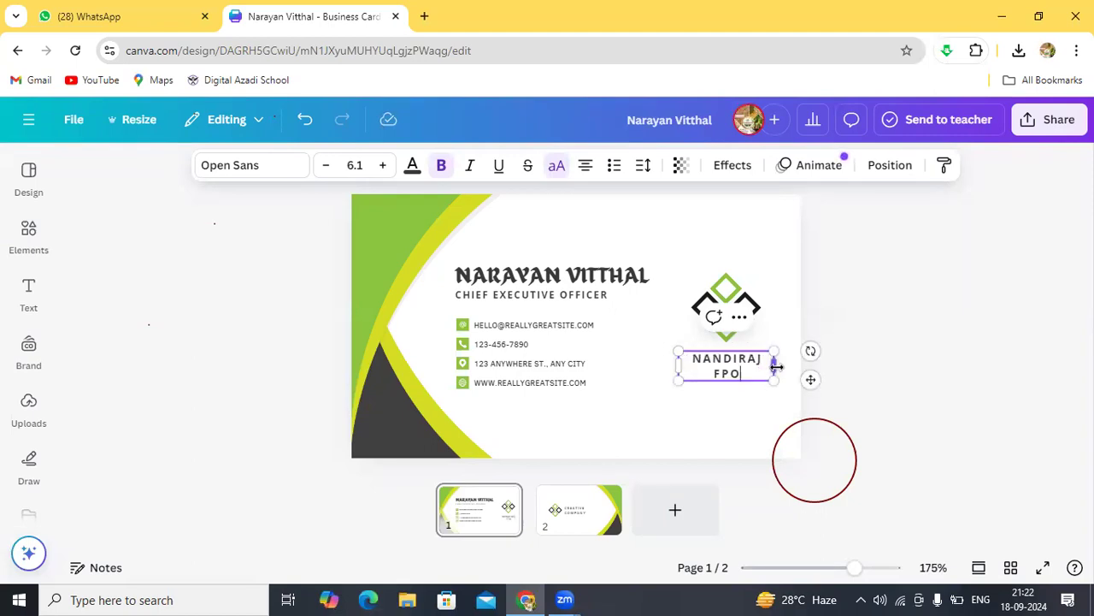
left_click_drag(776, 366, 787, 368)
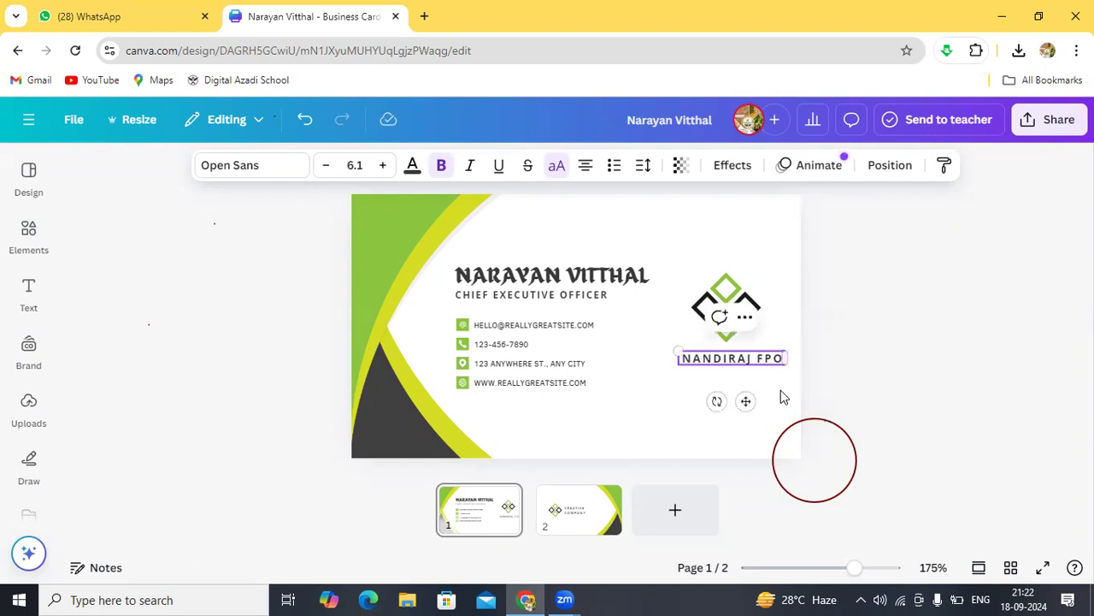
left_click(664, 313)
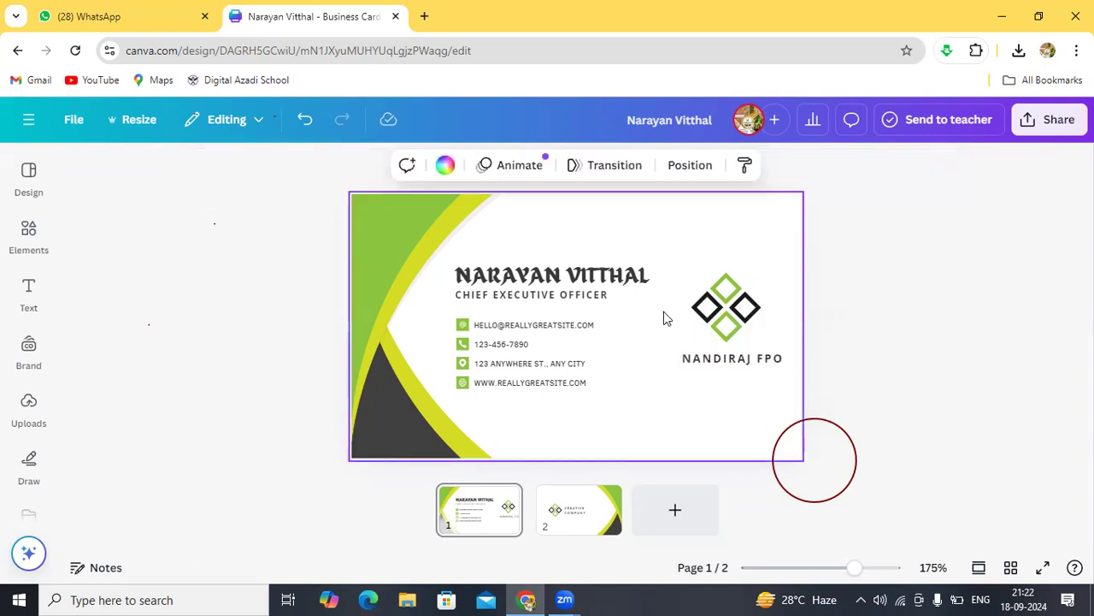
Step: Replace the CHIEF EXECUTIVE OFFICER job title with DIRECTOR
left_click(588, 297)
left_click(586, 296)
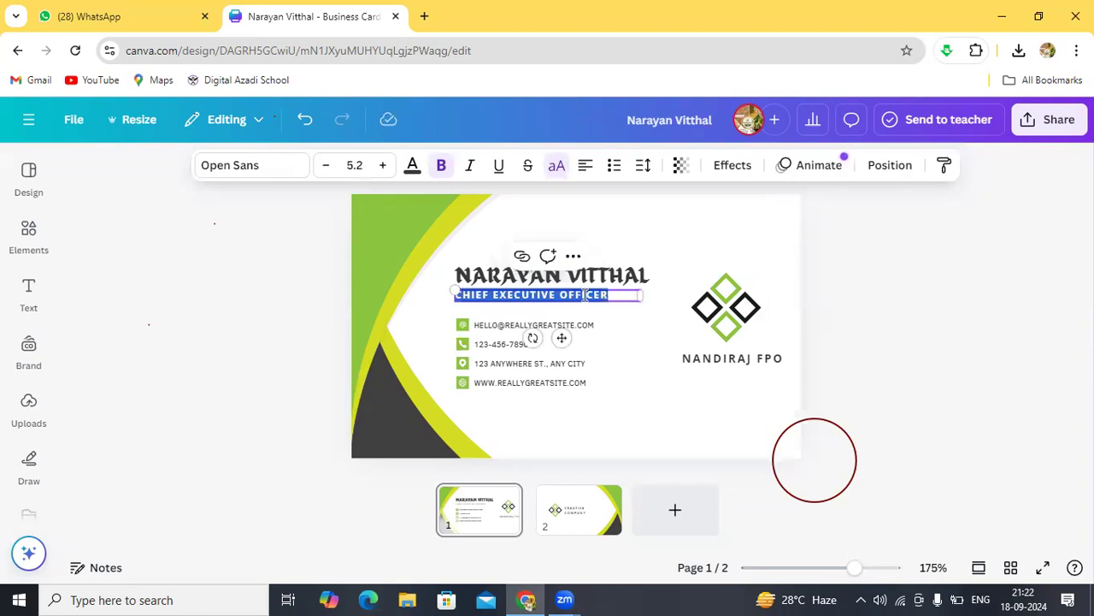
key("BackSpace")
type("DIRECT")
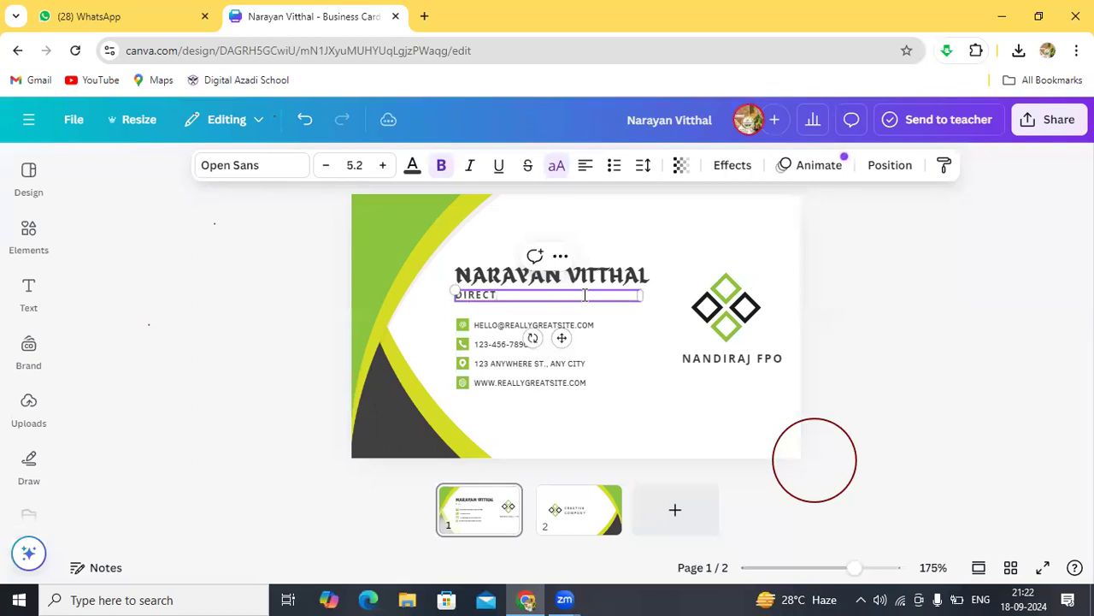
type("OR")
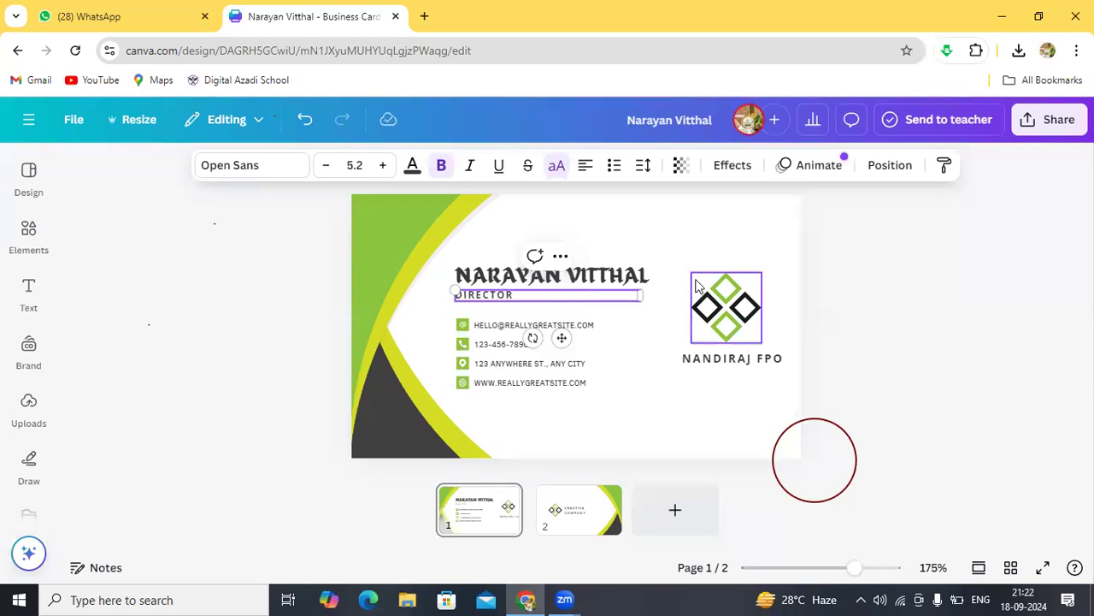
left_click(670, 246)
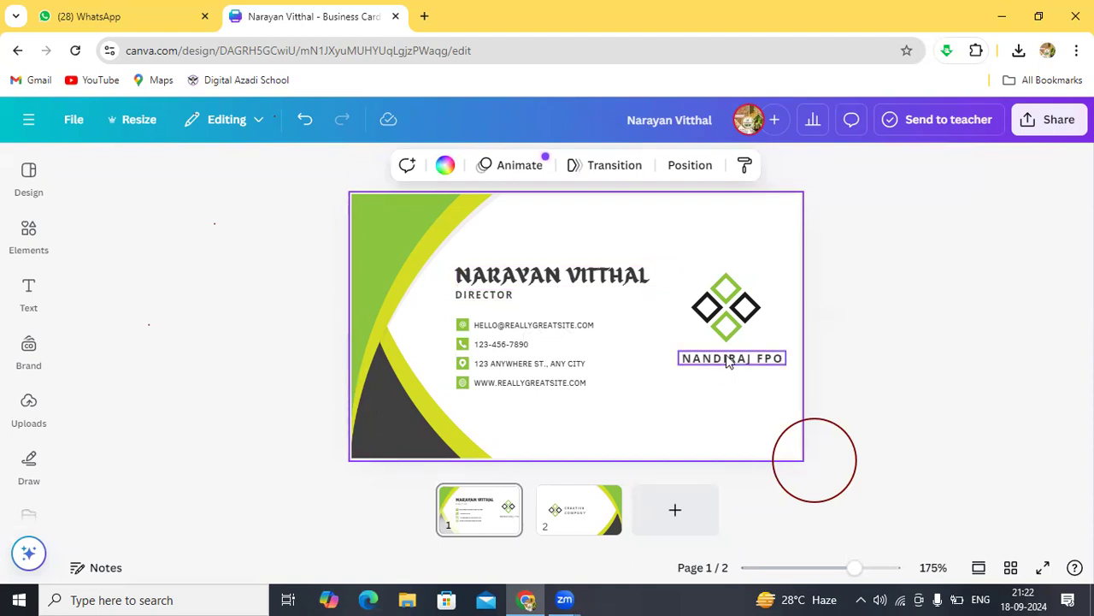
left_click(727, 311)
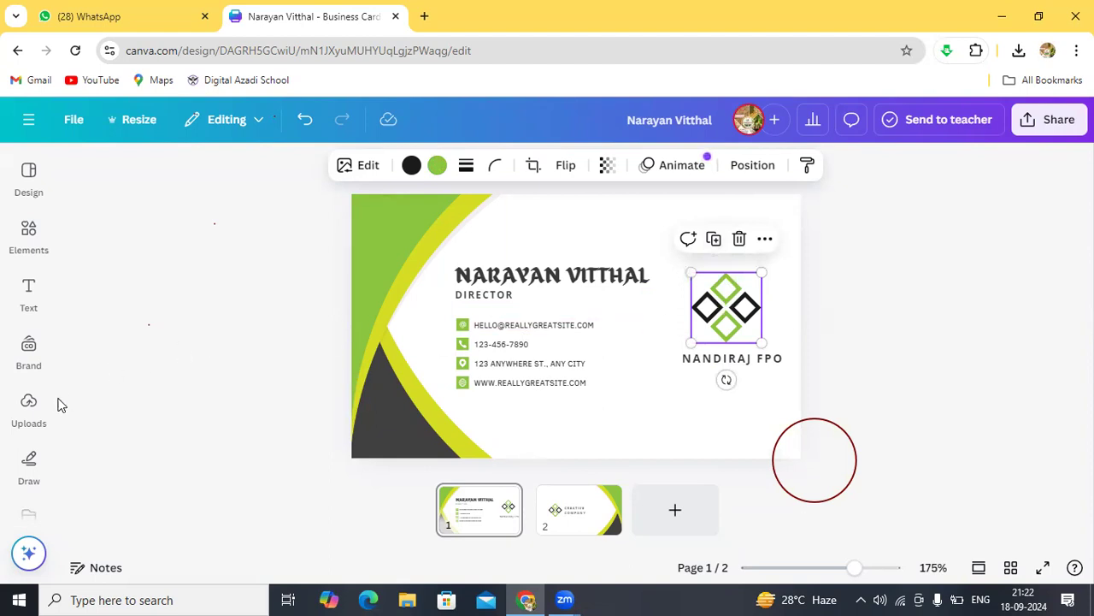
Step: Add the NANDIRAJ-FPO image from Uploads and move it over the diamond logo at right
left_click(32, 410)
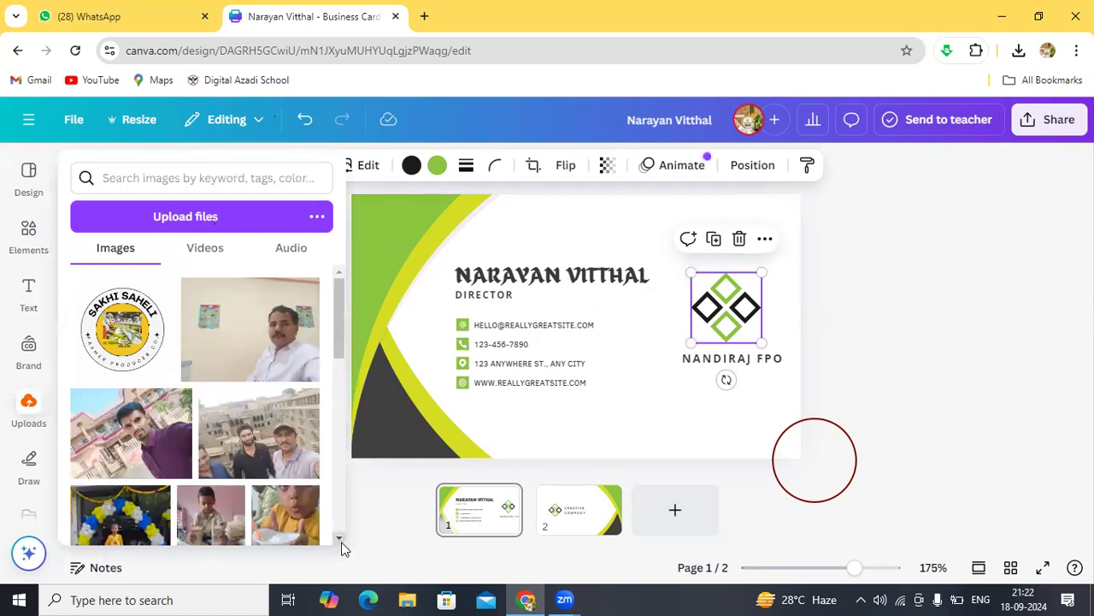
left_click_drag(341, 541, 341, 540)
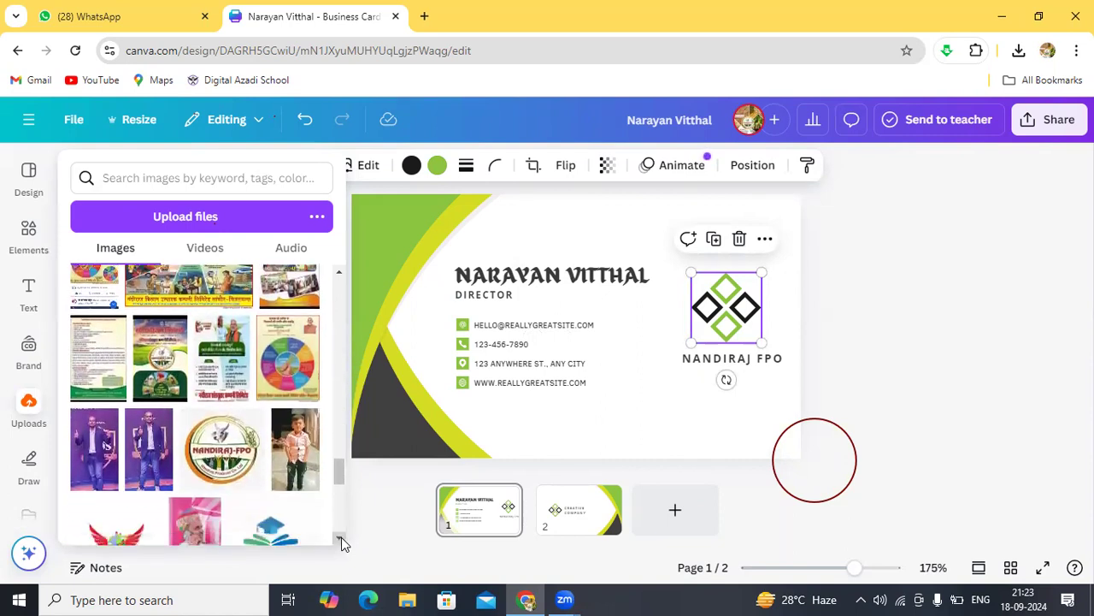
left_click(222, 451)
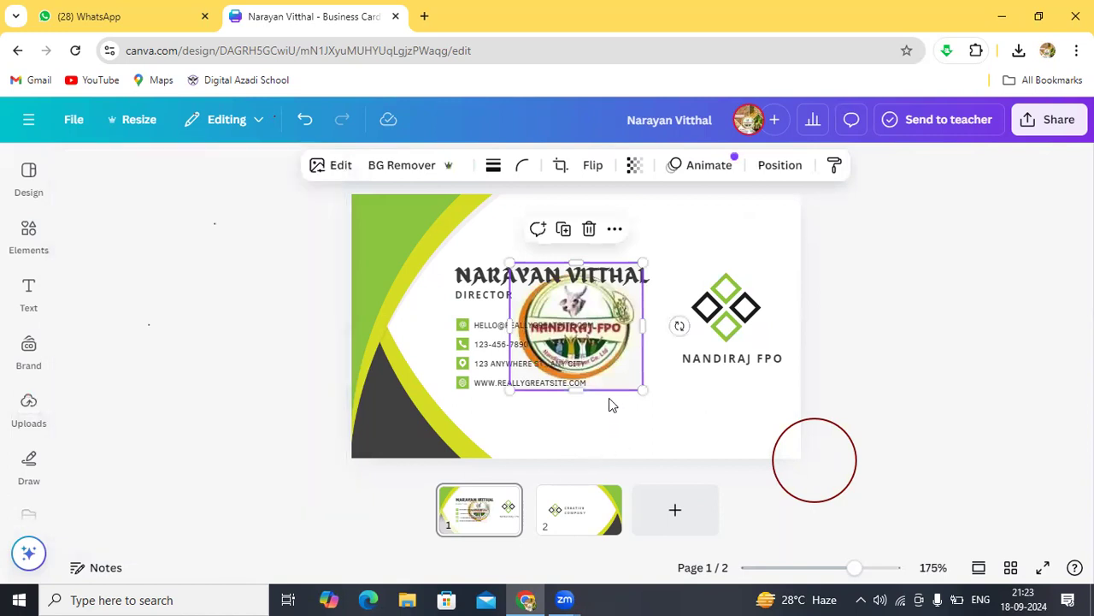
left_click_drag(599, 325, 756, 272)
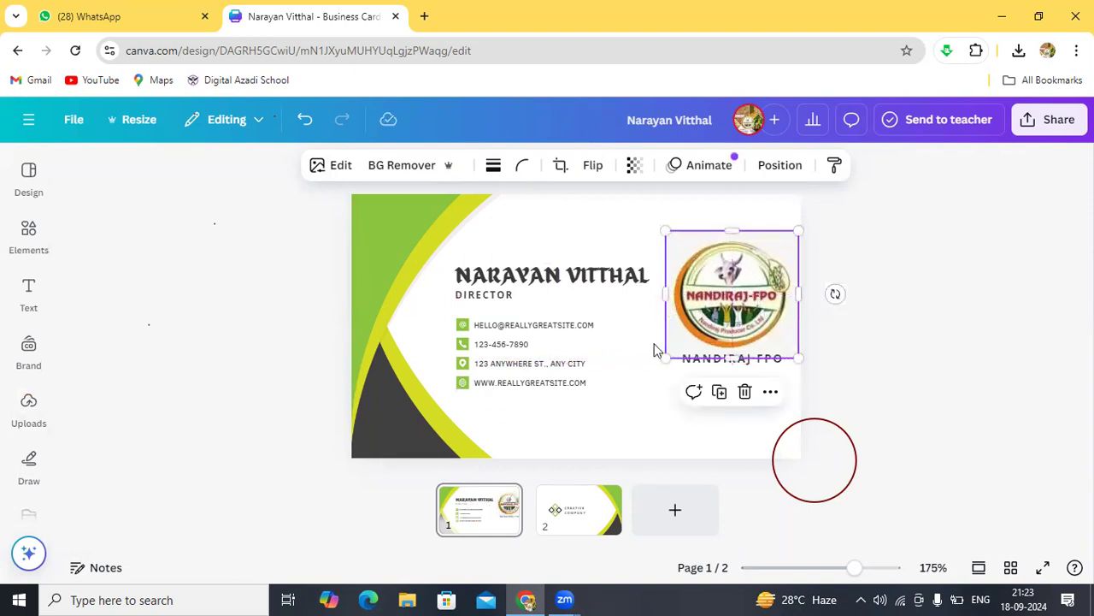
left_click(633, 363)
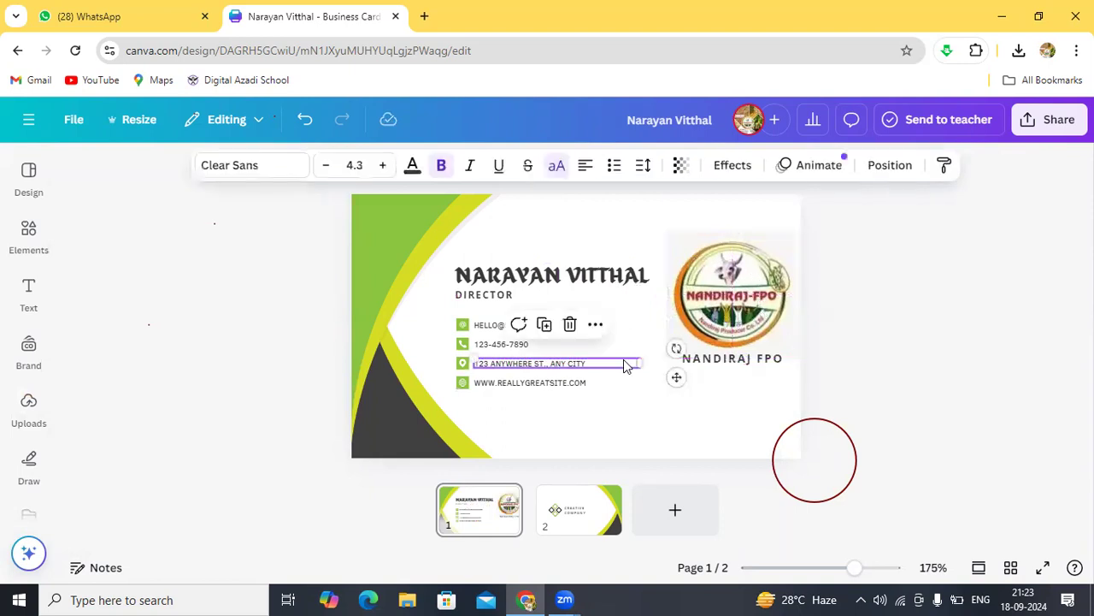
left_click(651, 240)
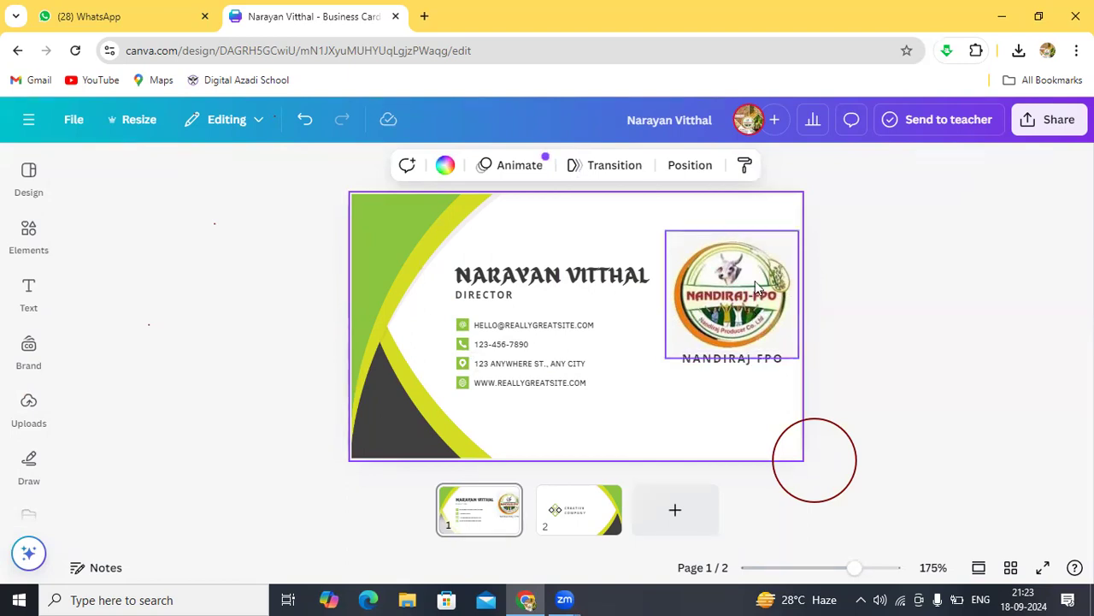
Step: Zoom in and out to check the finished front, then switch to page 2
scroll(755, 281, "up", 5)
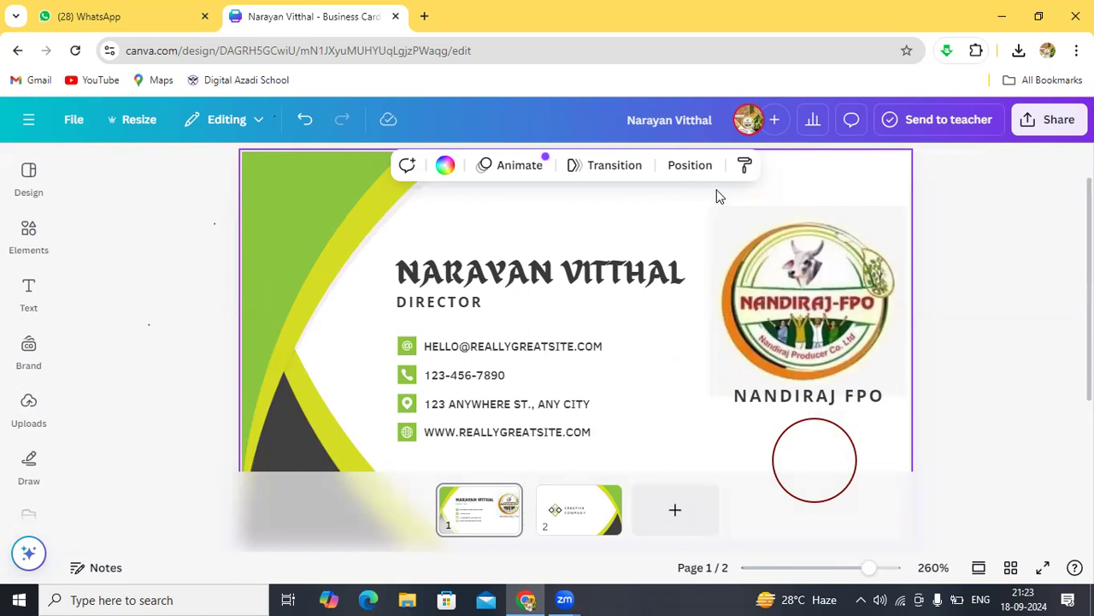
scroll(645, 235, "down", 5)
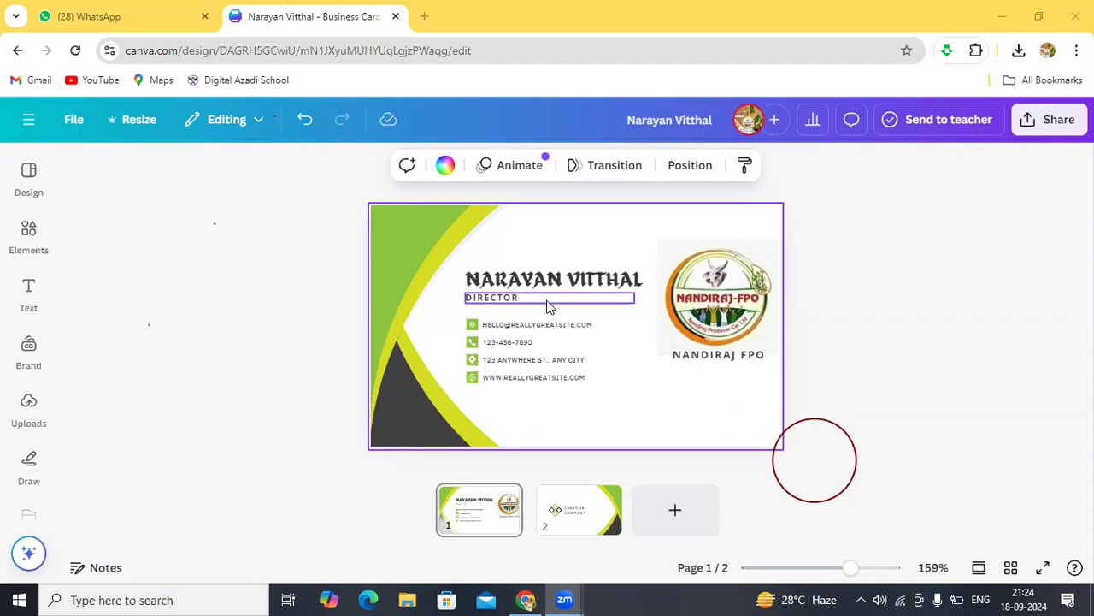
left_click(568, 508)
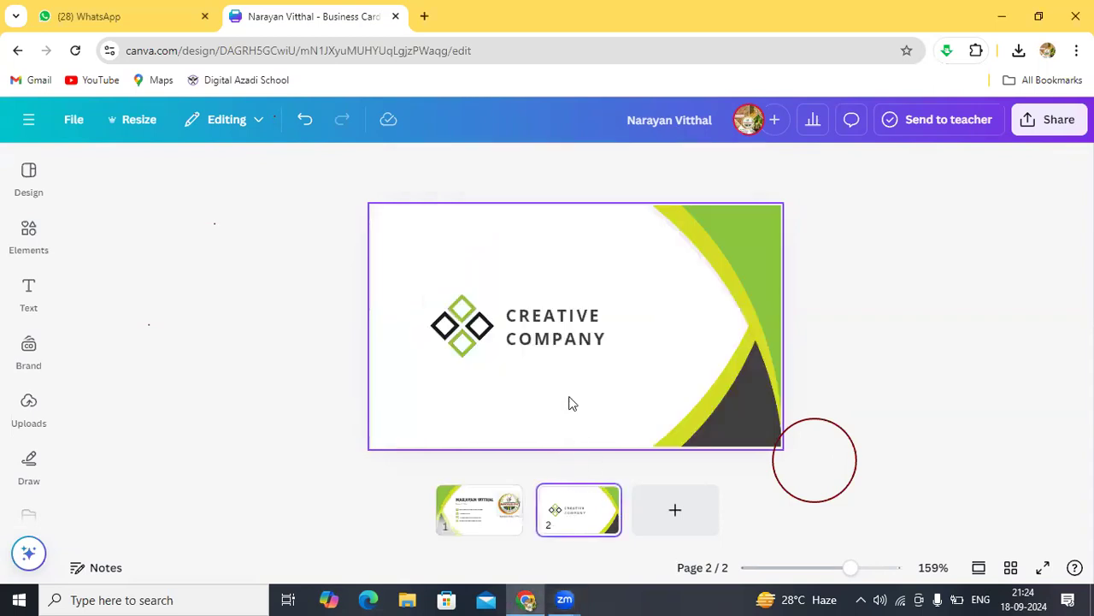
Step: Change the back's CREATIVE COMPANY text to NANDIRAJ PRODUCER COMPANY LIMITED, widened to two lines
left_click(577, 337)
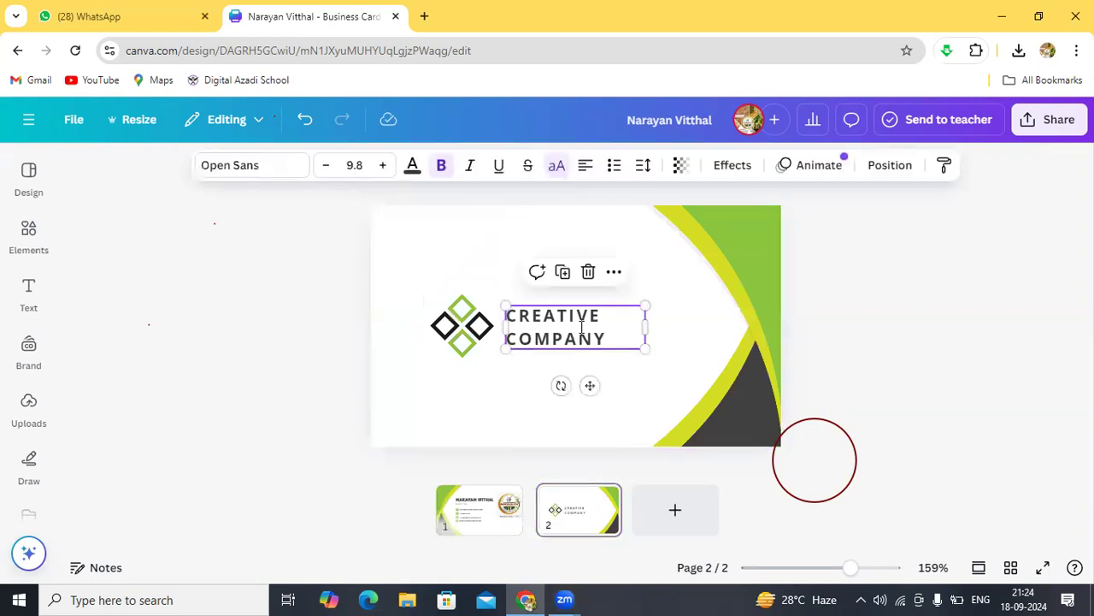
double_click(581, 328)
type("N")
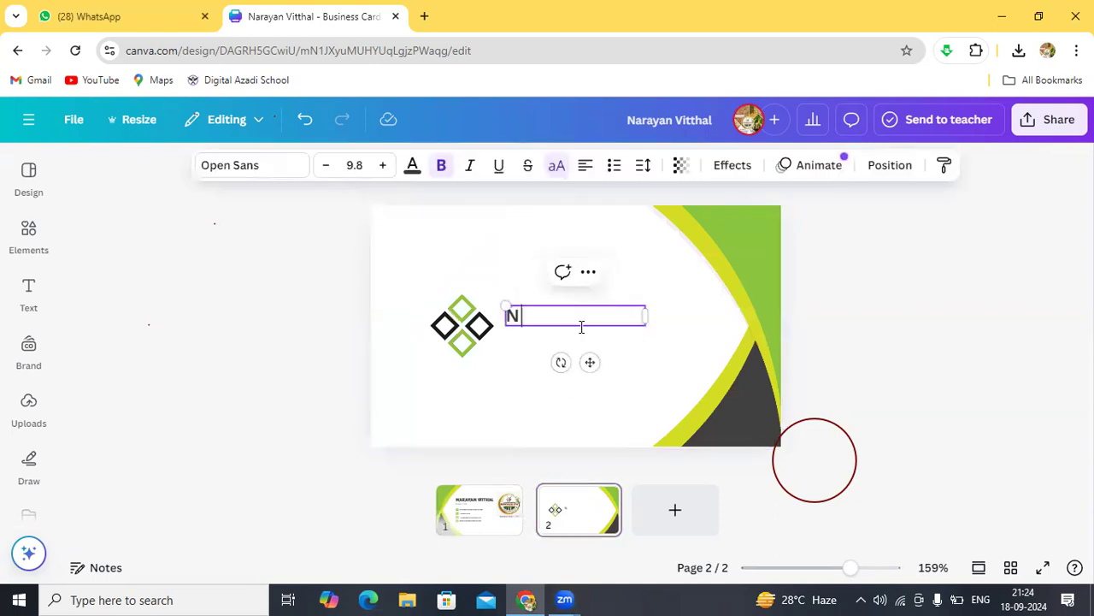
type("ANDIRAJ FPO")
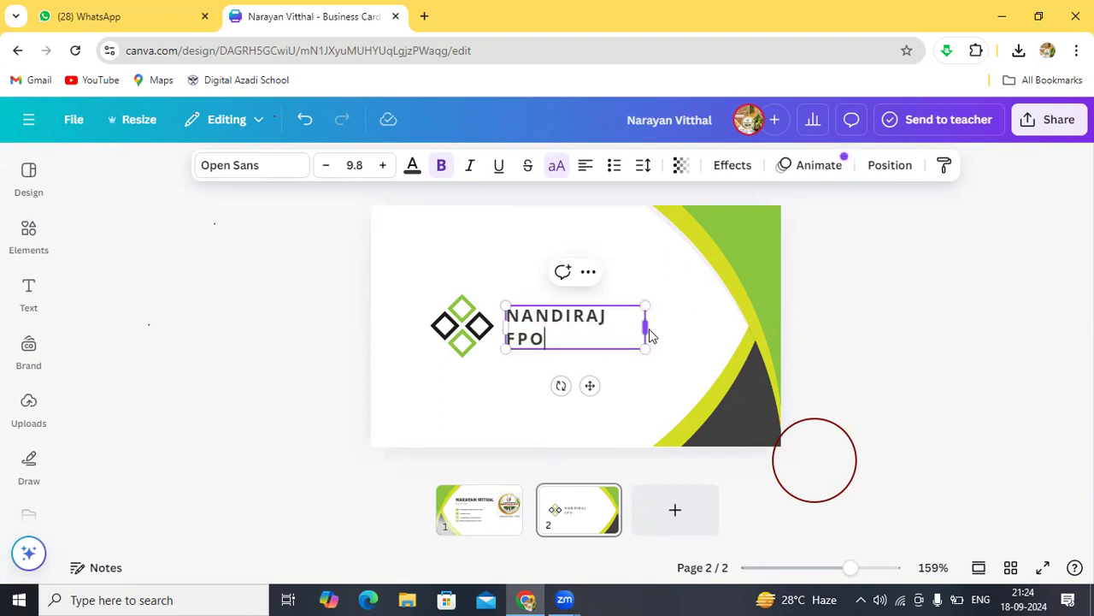
left_click_drag(646, 330, 665, 329)
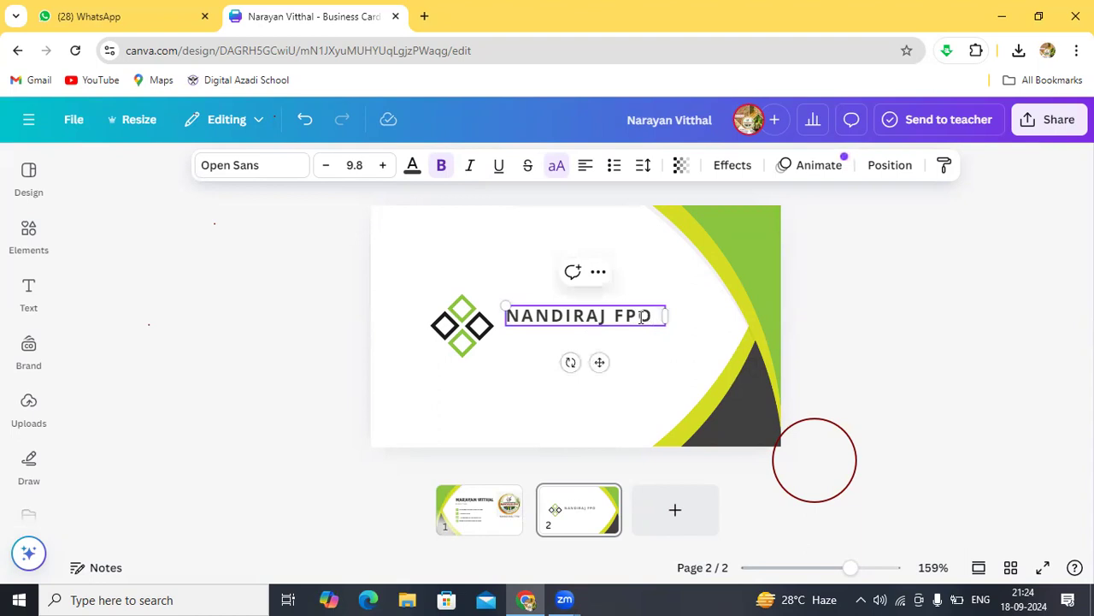
key("BackSpace")
key("BackSpace")
key("BackSpace")
type("PRODUCE")
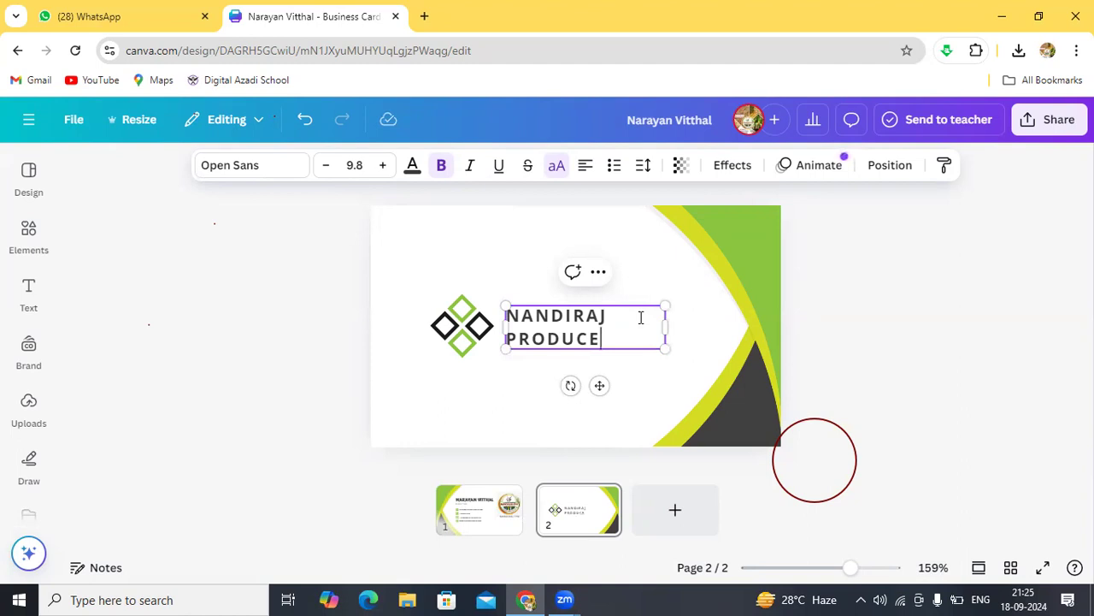
type("R COMPAN")
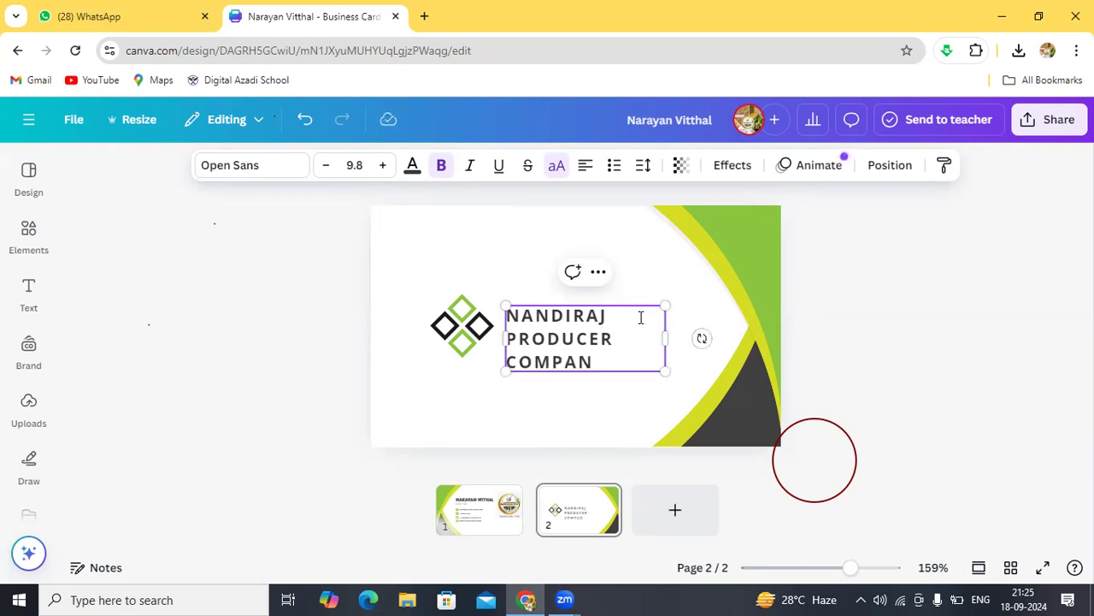
type("Y LIMITED")
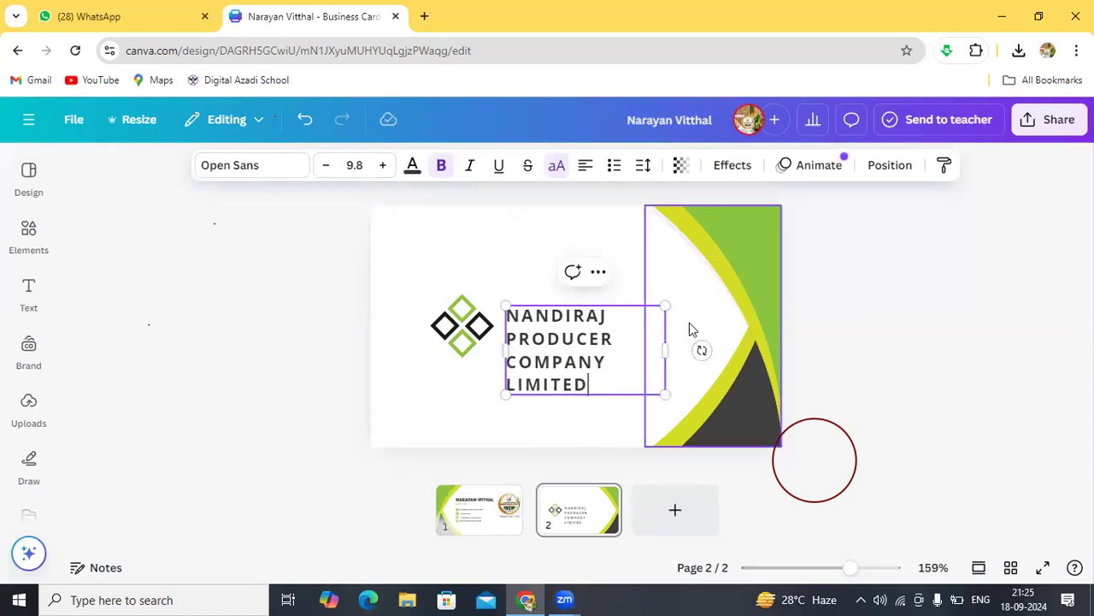
left_click_drag(665, 349, 725, 337)
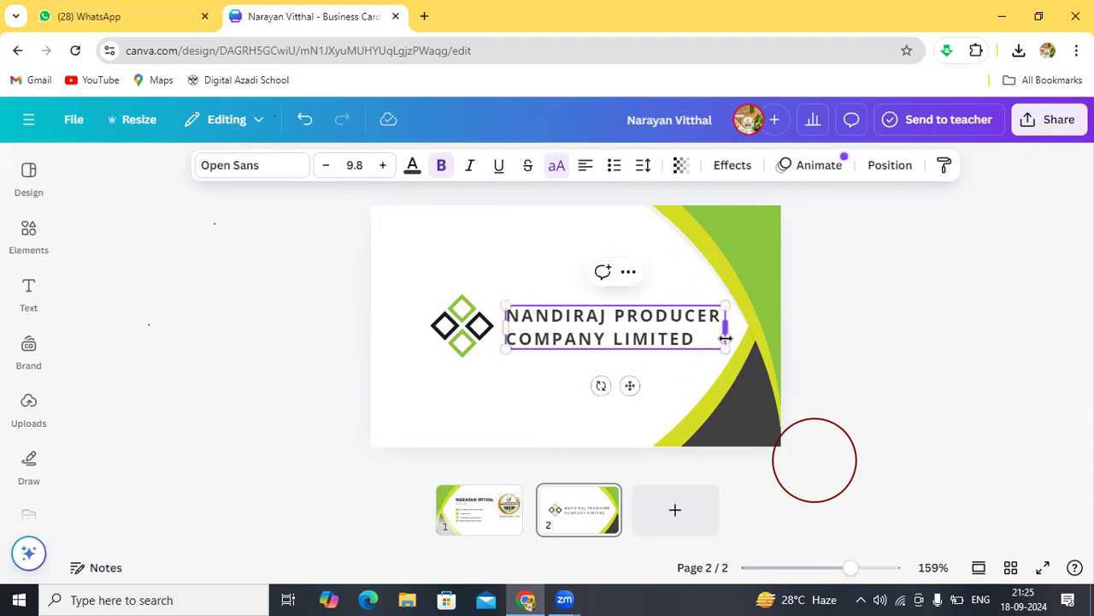
left_click(558, 379)
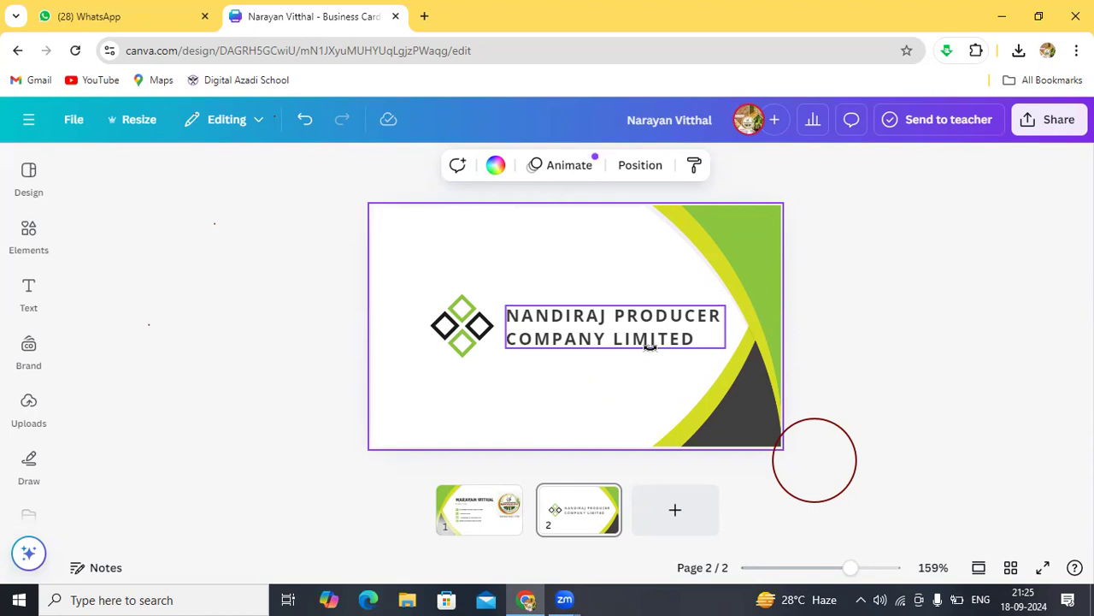
Step: Add the uploaded NANDIRAJ-FPO logo in place of the diamond logo, left of the company name
left_click(472, 315)
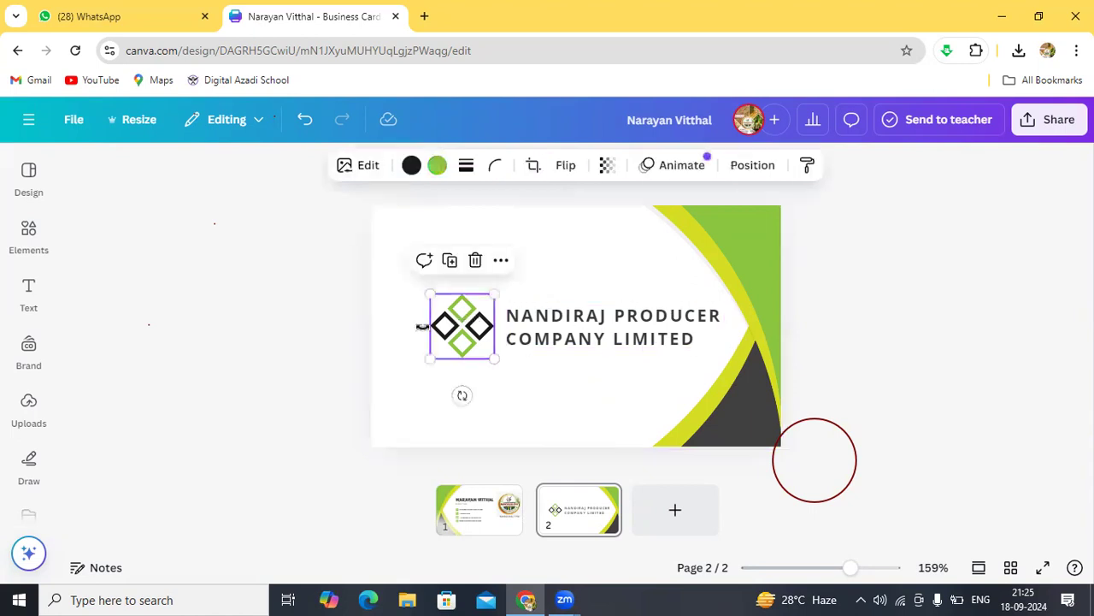
left_click(39, 419)
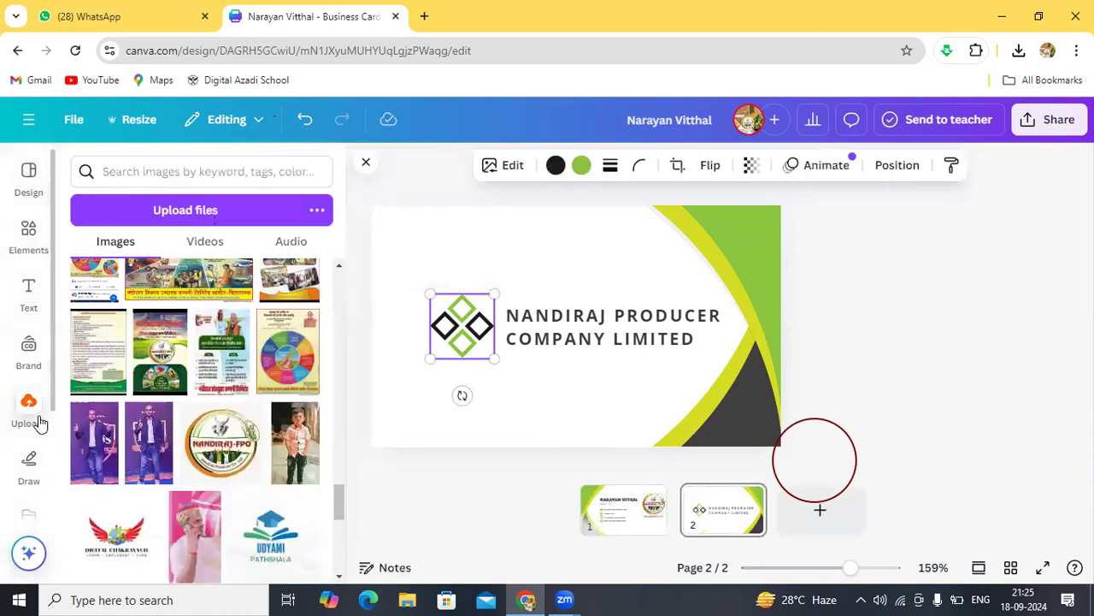
left_click(224, 432)
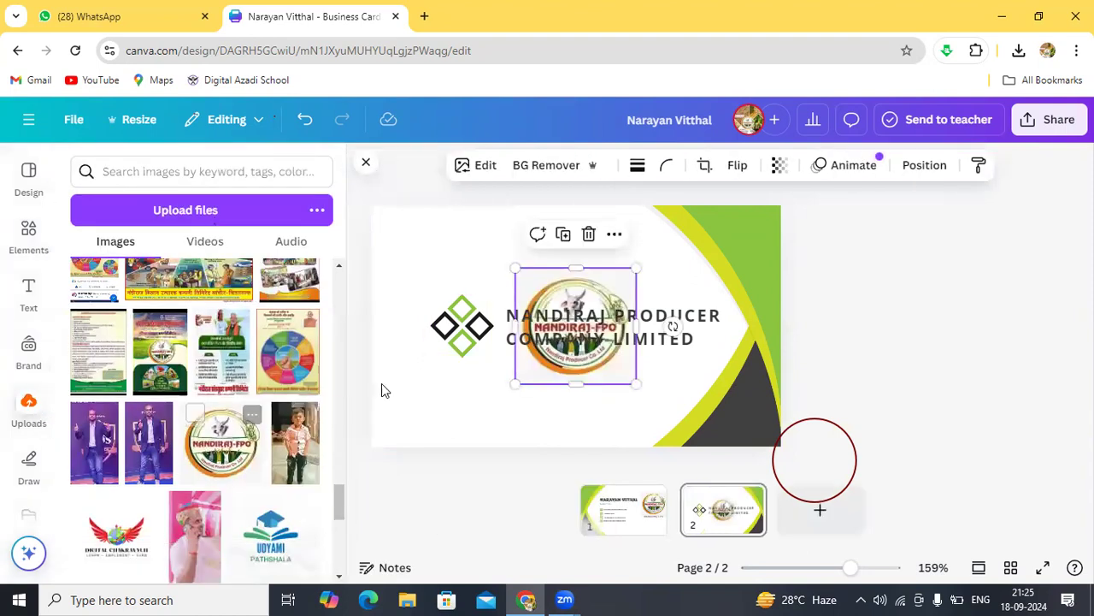
left_click_drag(544, 301, 417, 295)
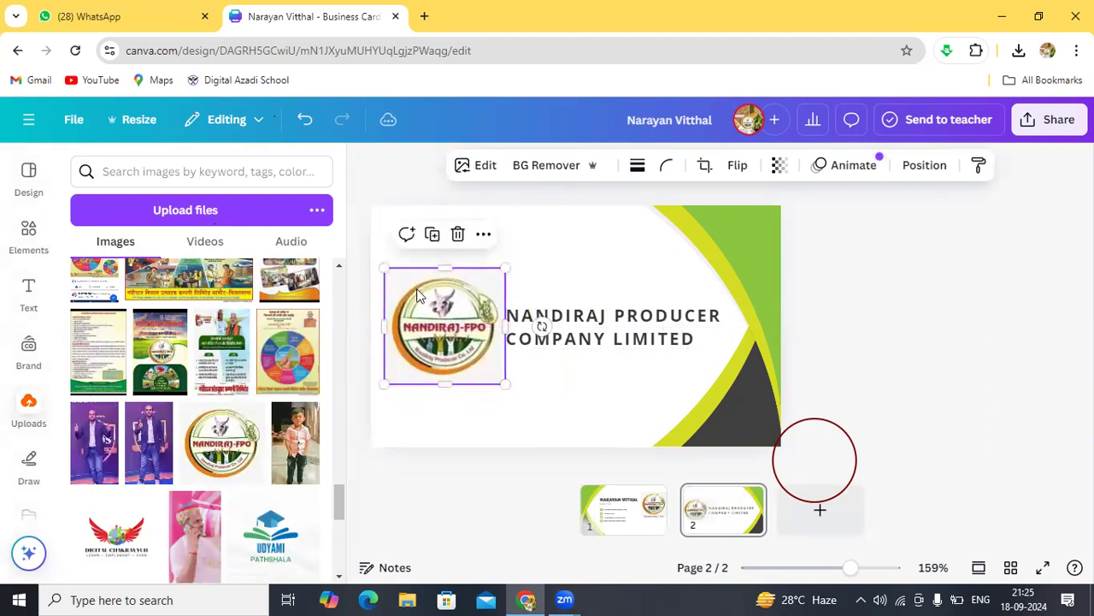
left_click(563, 232)
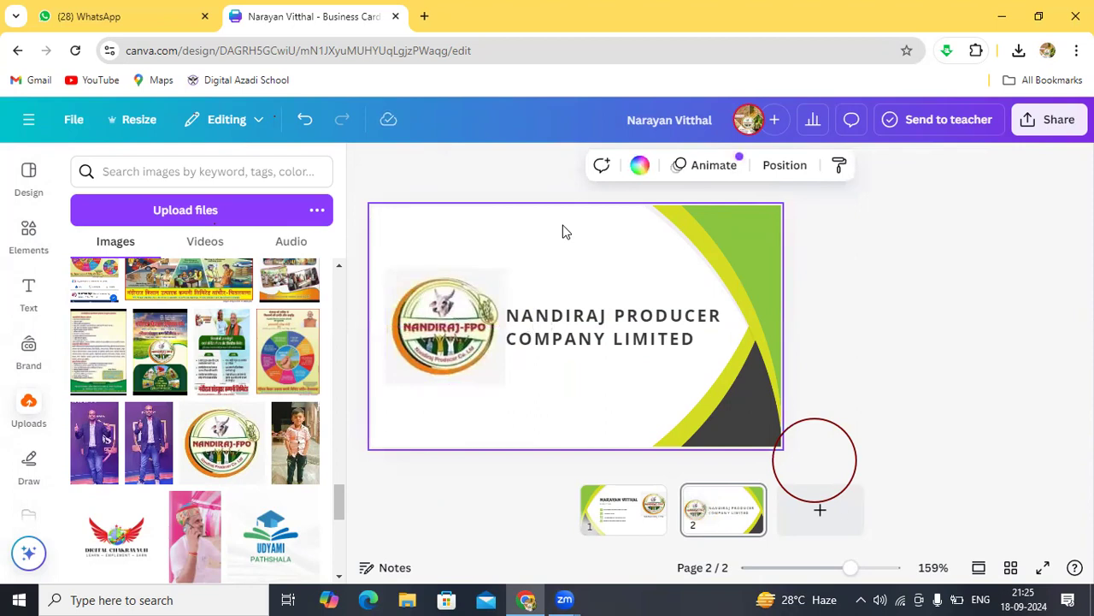
left_click(455, 312)
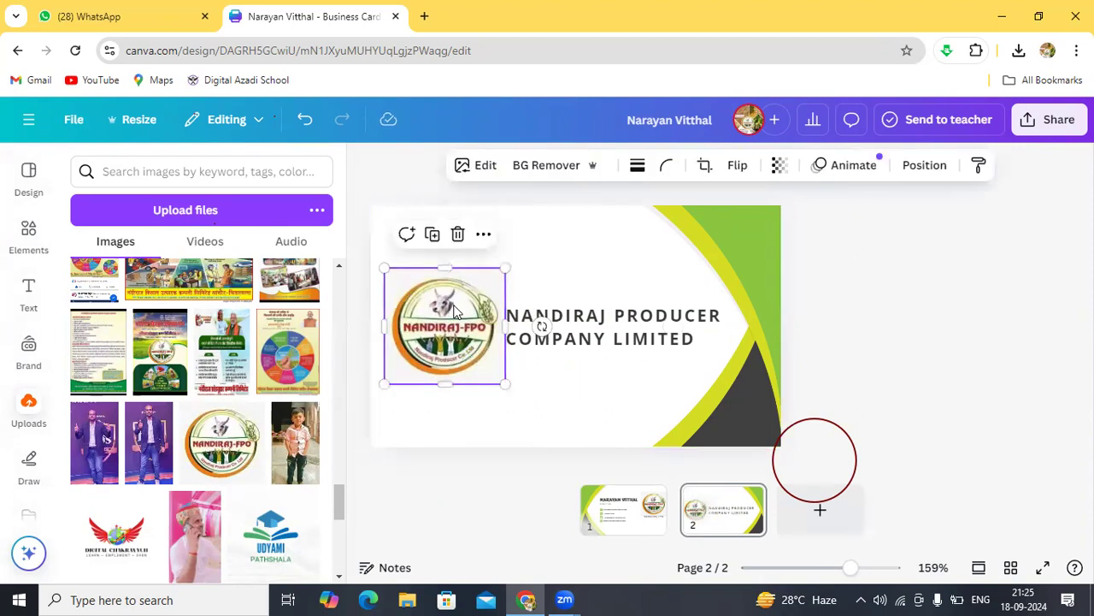
left_click(543, 280)
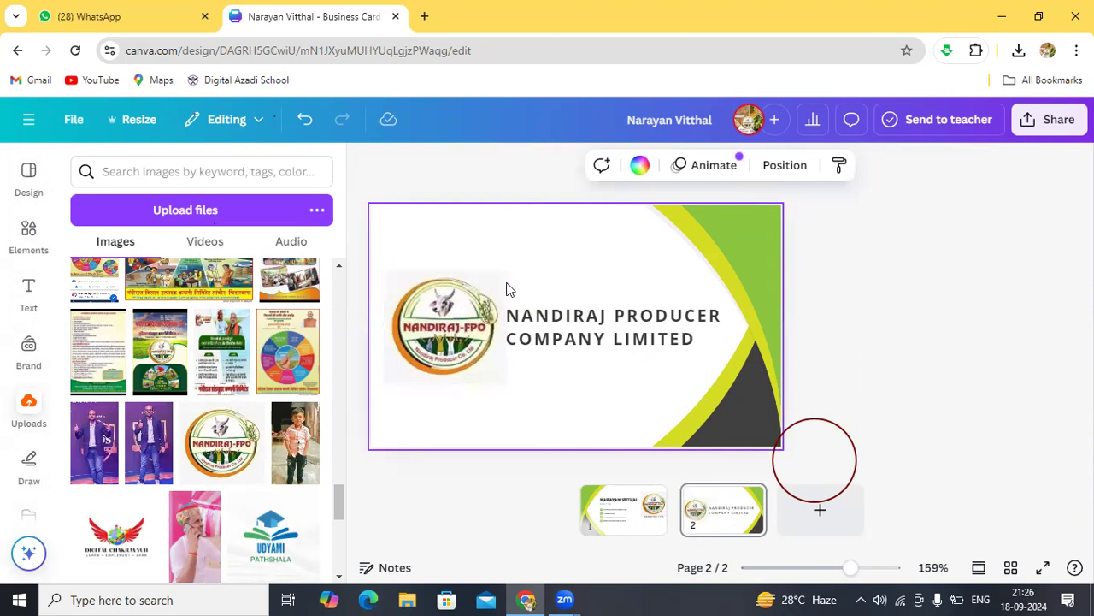
Step: Remove the NANDIRAJ-FPO logo's white background with BG Remover and nudge it slightly up and right
left_click(453, 324)
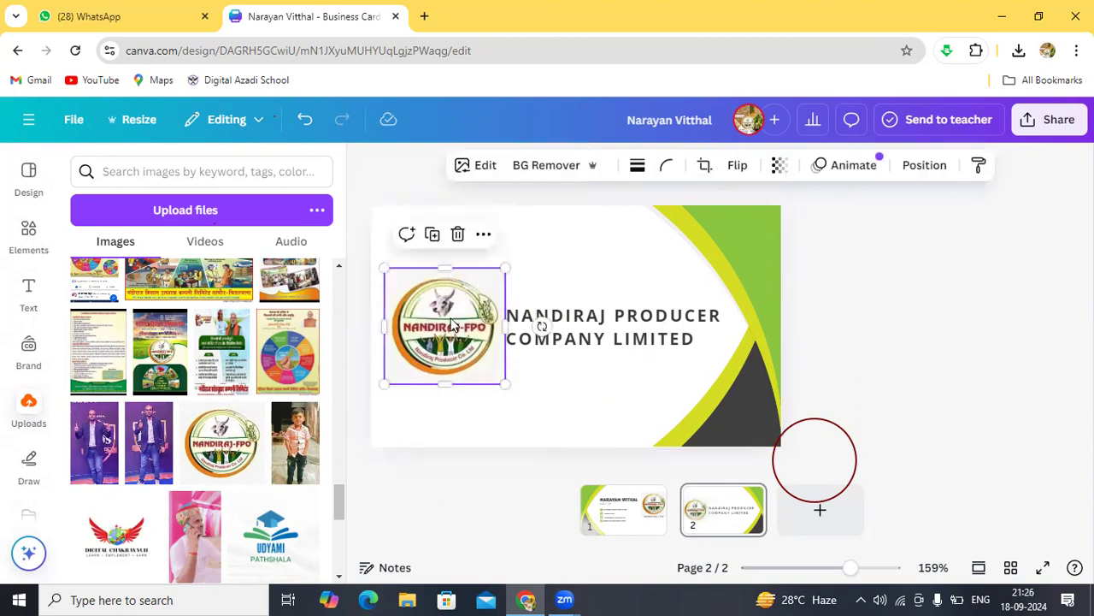
left_click(551, 168)
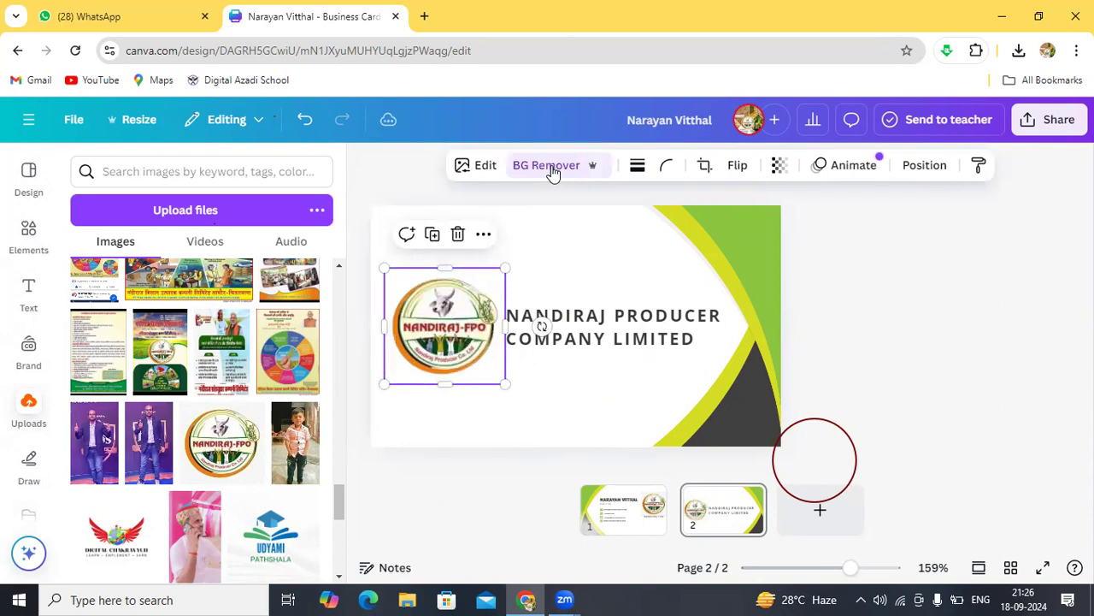
left_click(573, 253)
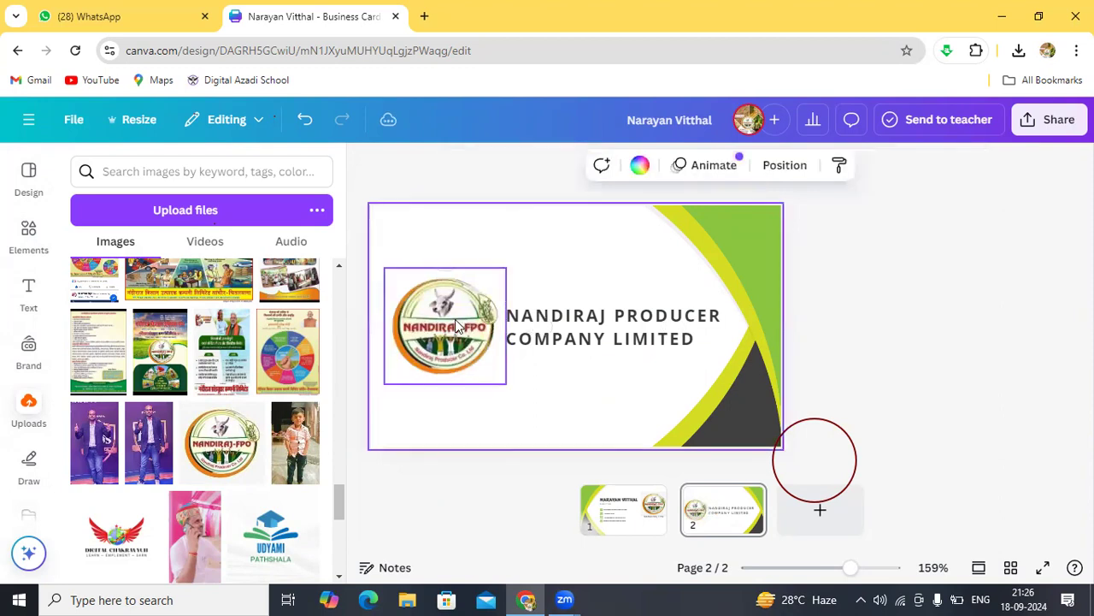
mouse_move(456, 326)
left_mouse_down()
mouse_move(461, 305)
mouse_move(469, 314)
mouse_move(459, 325)
left_mouse_up()
left_click(553, 287)
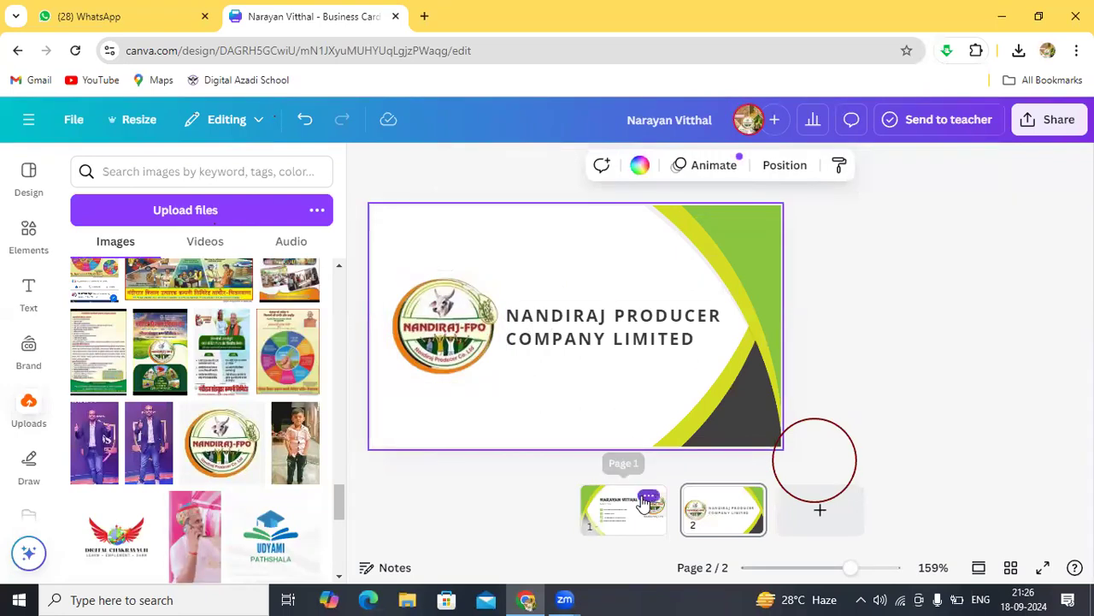
Step: Return to page 1 to view the card front with the NANDIRAJ-FPO logo
right_click(641, 496)
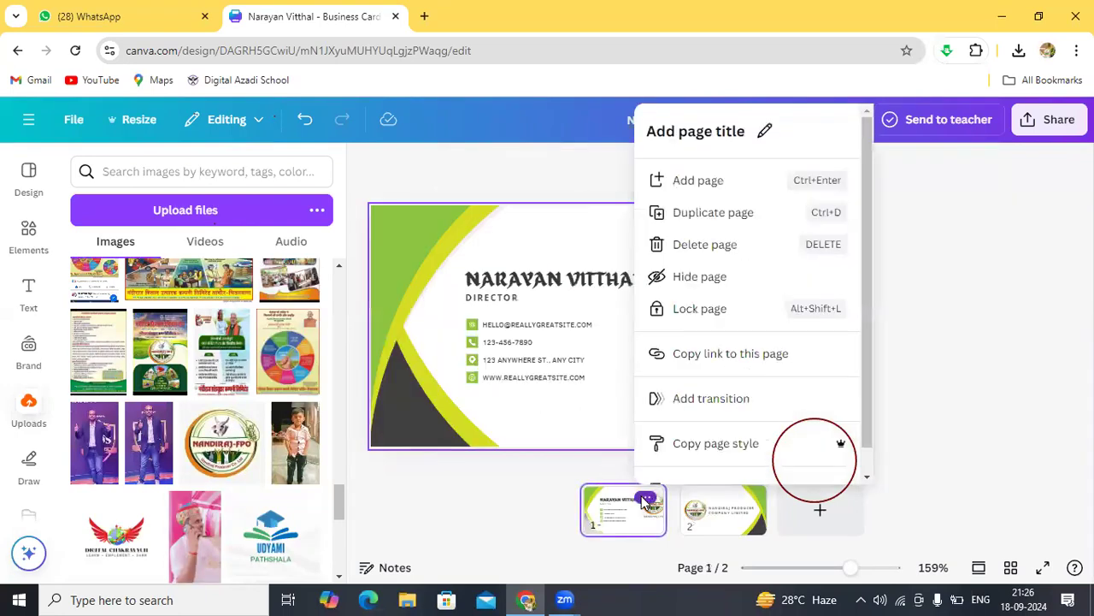
left_click(449, 362)
left_click(744, 308)
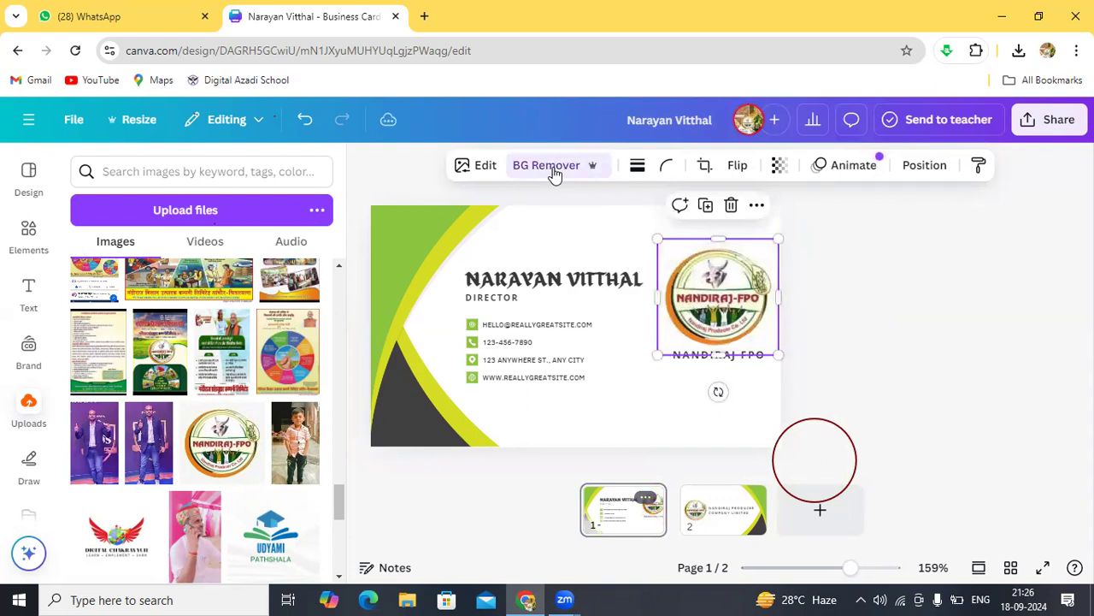
left_click(616, 248)
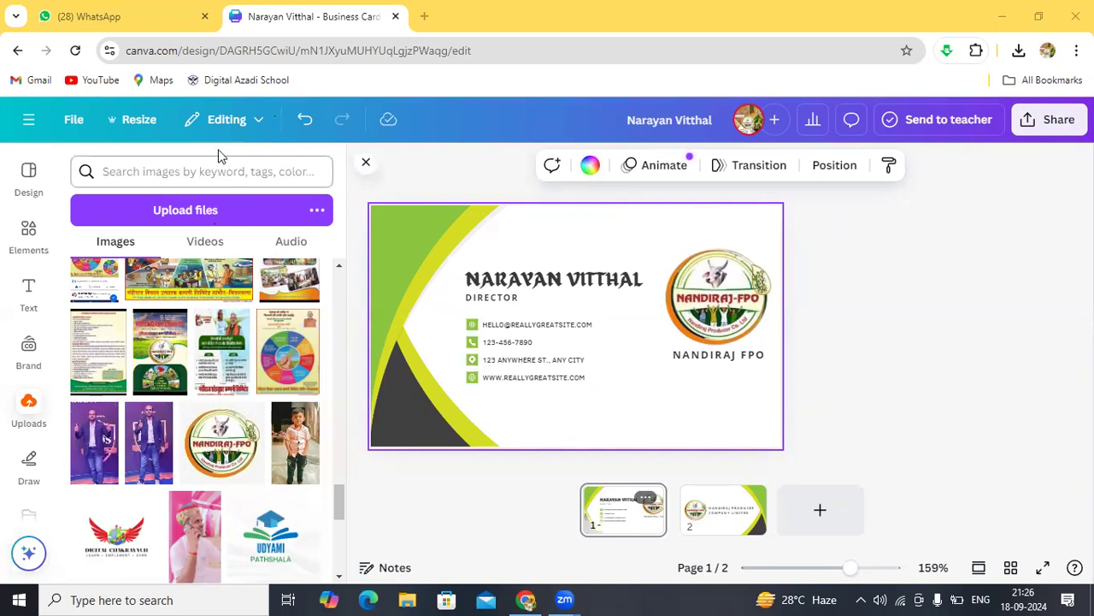
Step: Open the Canva side menu listing recent designs
left_click(29, 121)
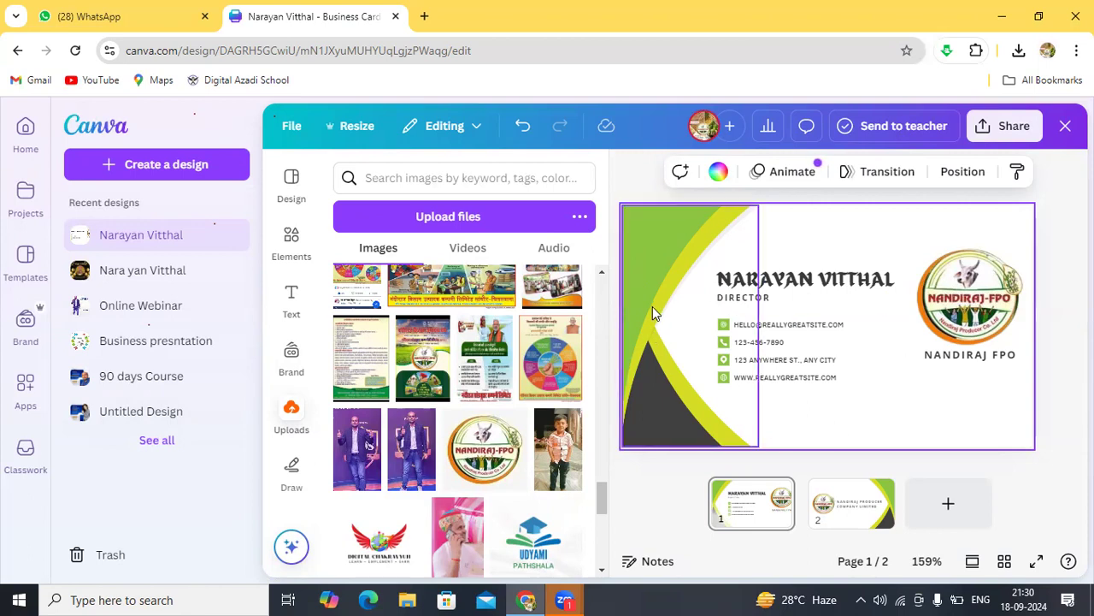
Step: Check the green curved shape, then exit the design back to the Canva home page
left_click(649, 247)
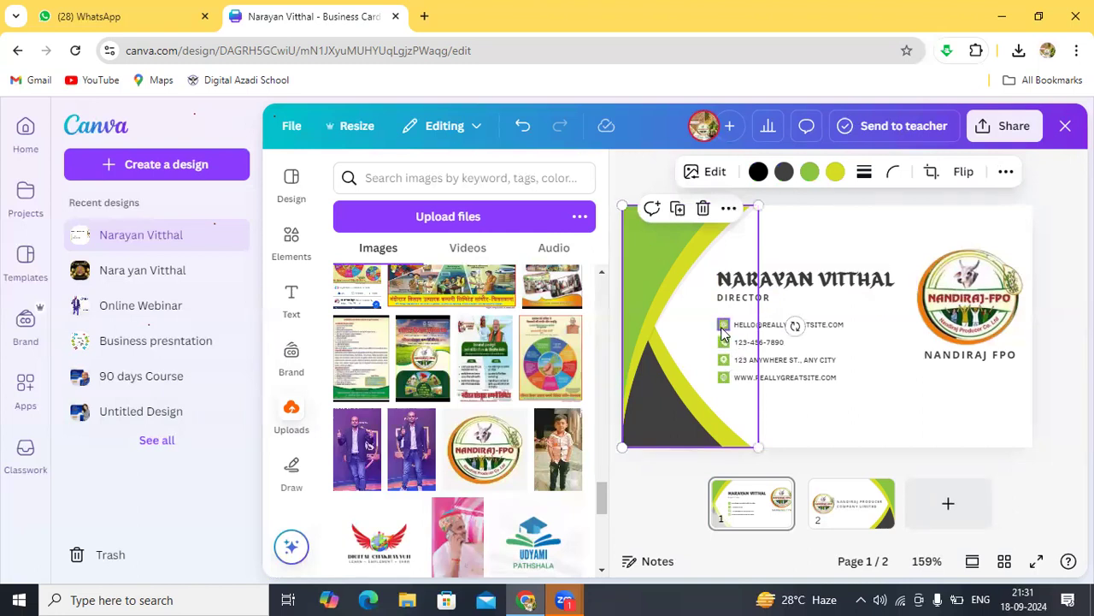
left_click(852, 434)
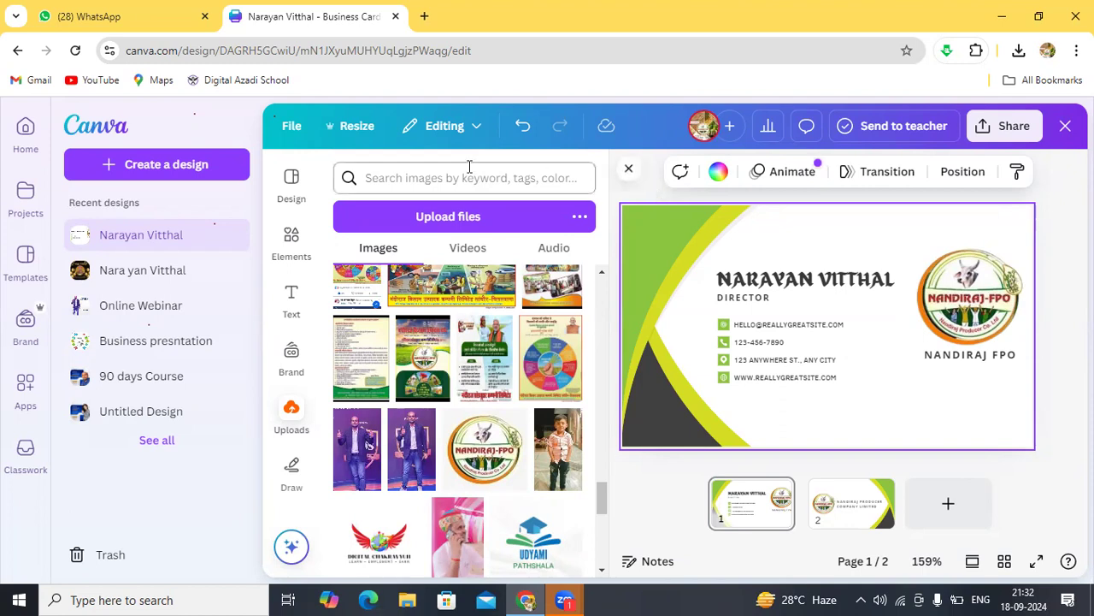
left_click(18, 51)
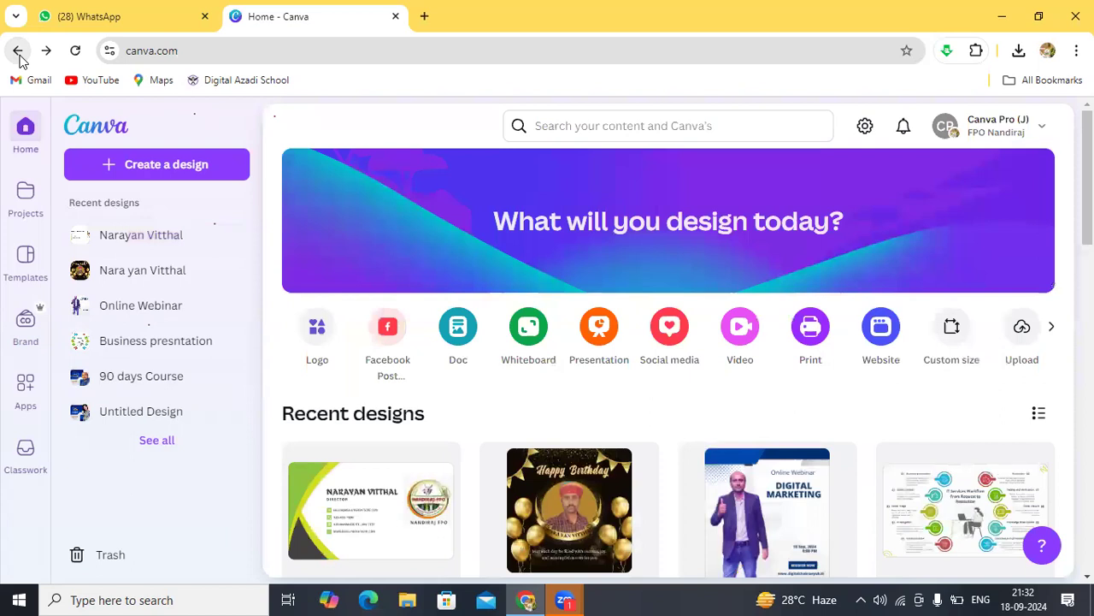
Step: Dismiss the Create a design options and open the Canva Pro account and team menu
left_click(143, 168)
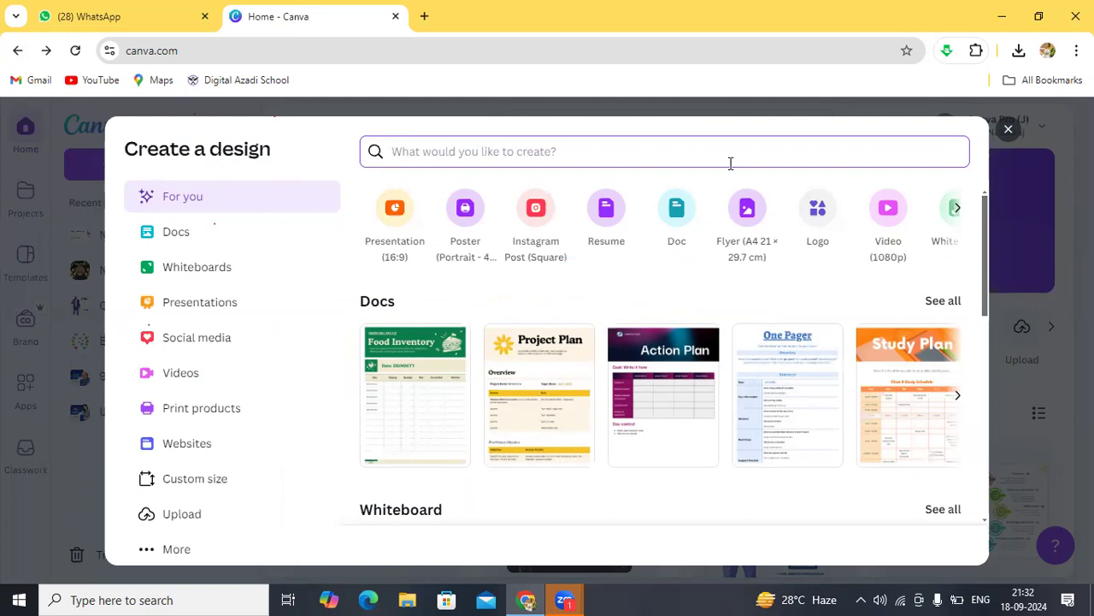
left_click(1006, 137)
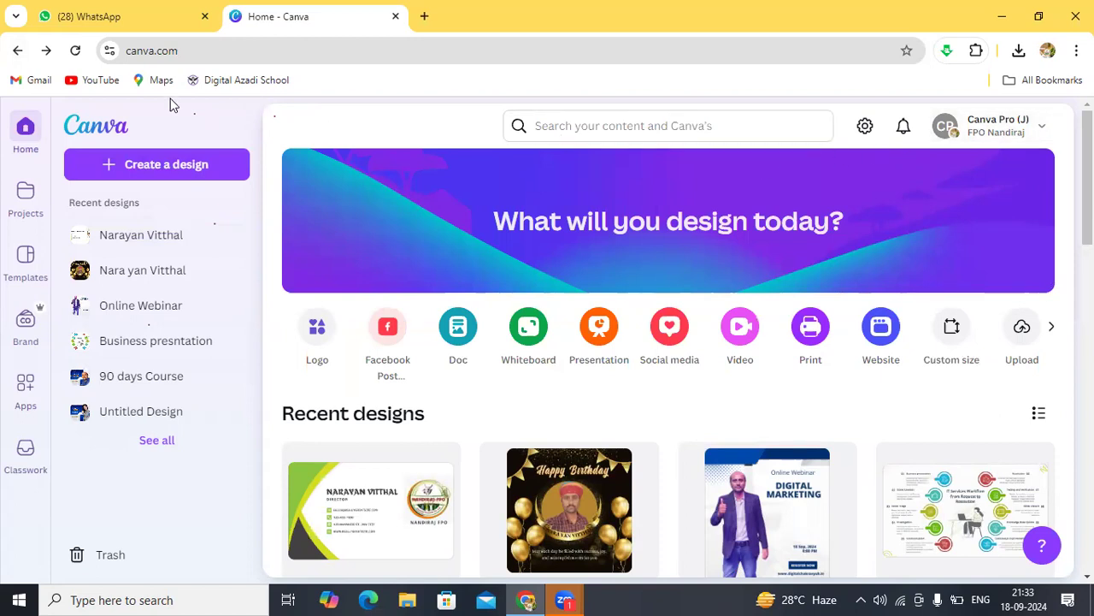
left_click(1043, 128)
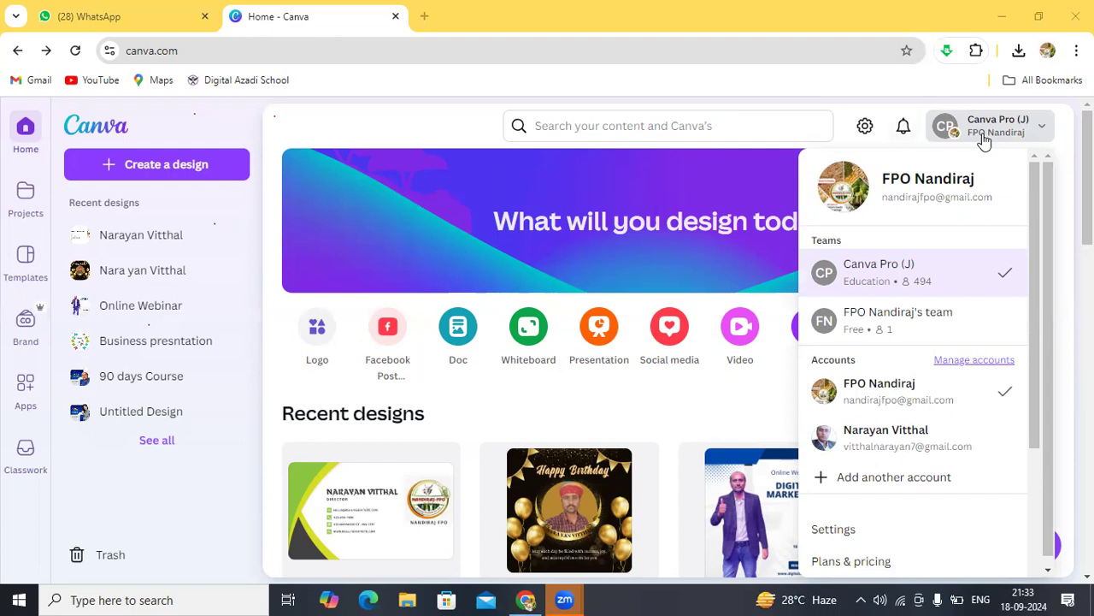
Step: Search briefly for business designs, then dismiss the search suggestions
left_click(585, 129)
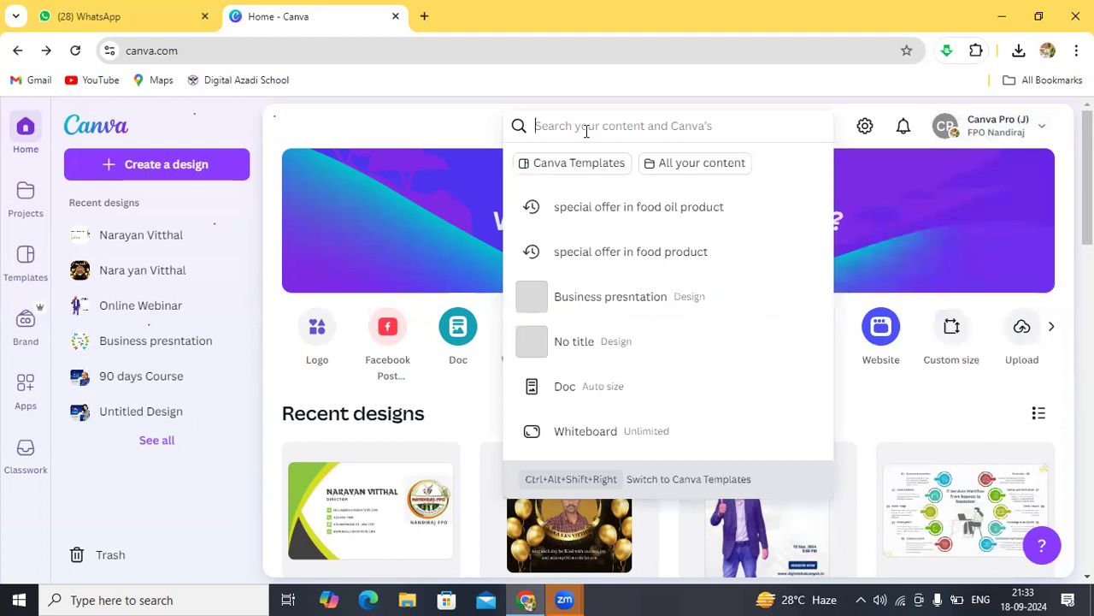
type("bis")
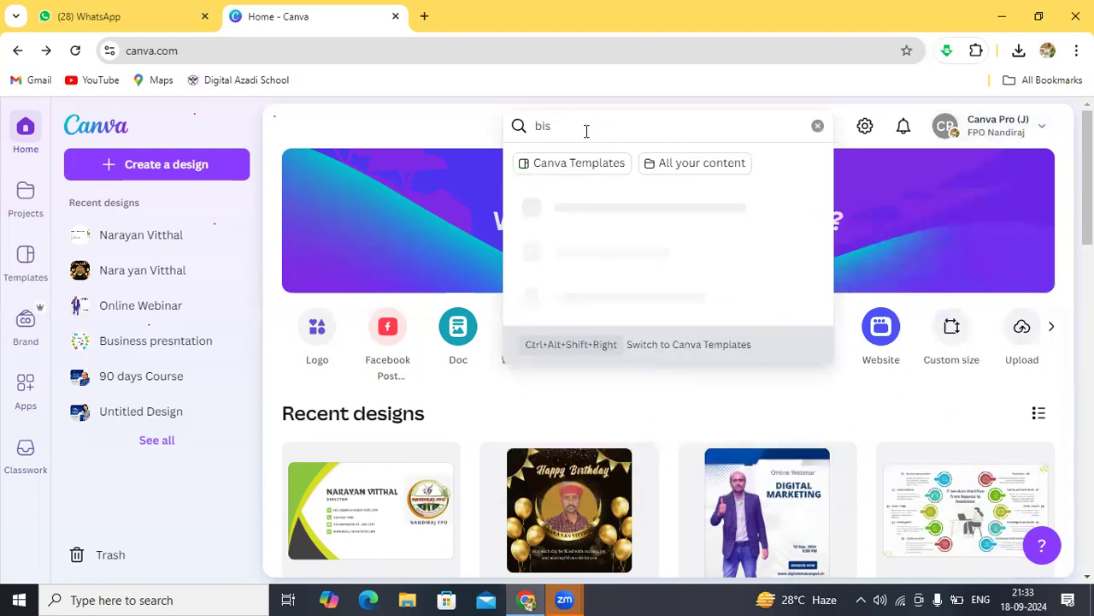
key("BackSpace")
key("BackSpace")
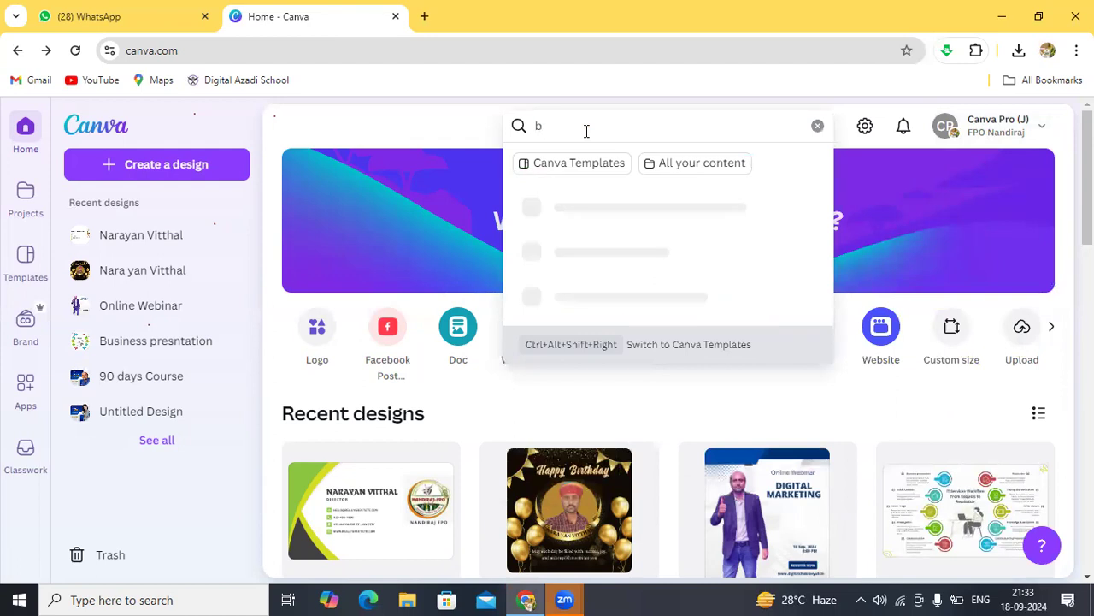
type("usine")
key("BackSpace")
key("BackSpace")
key("BackSpace")
key("BackSpace")
key("BackSpace")
key("BackSpace")
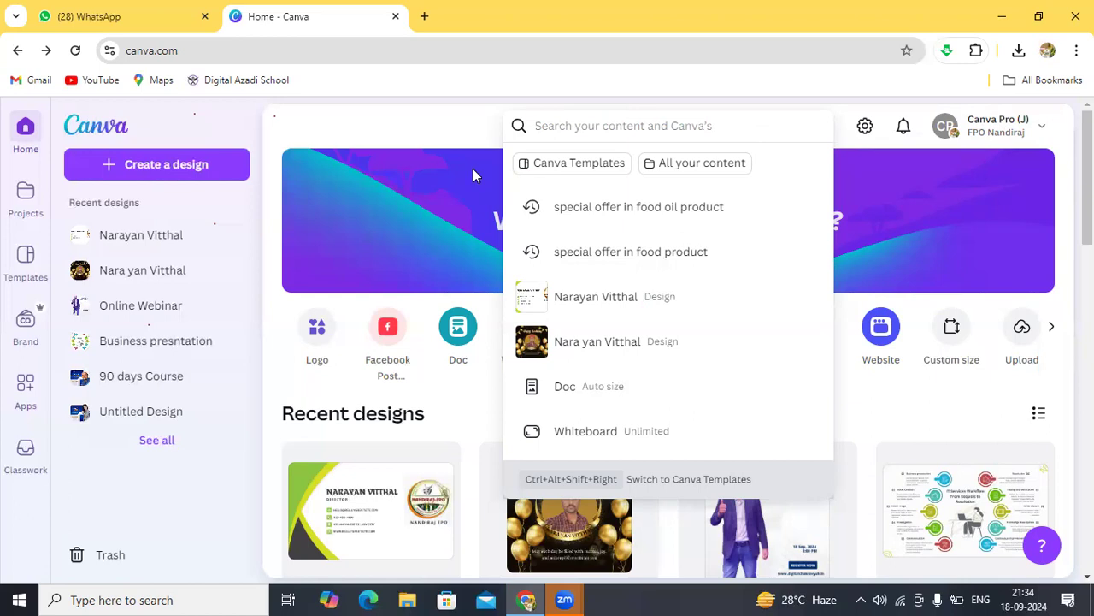
left_click(455, 123)
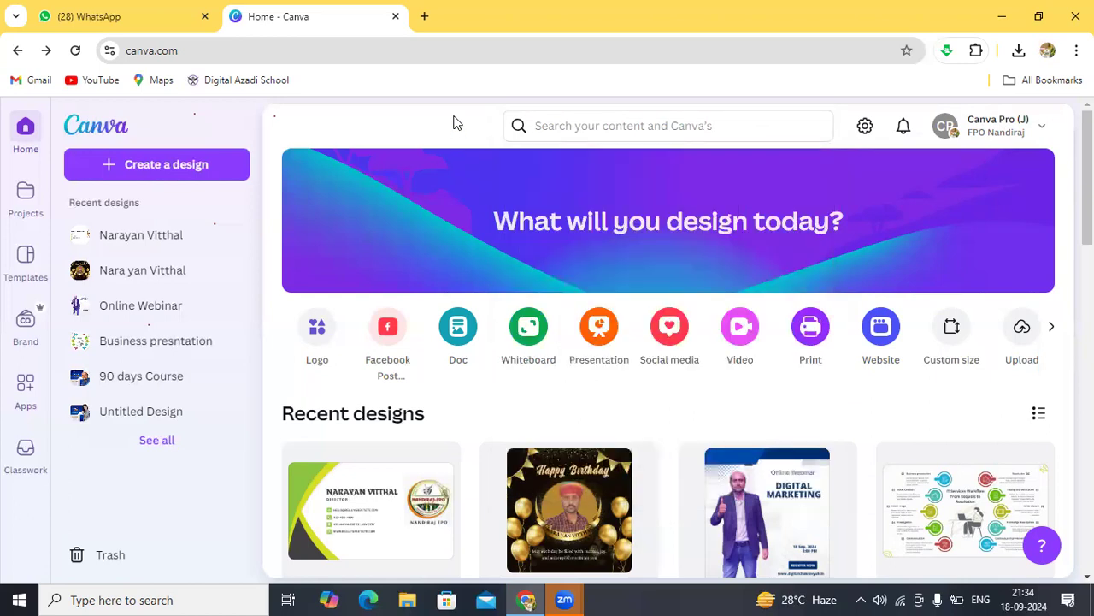